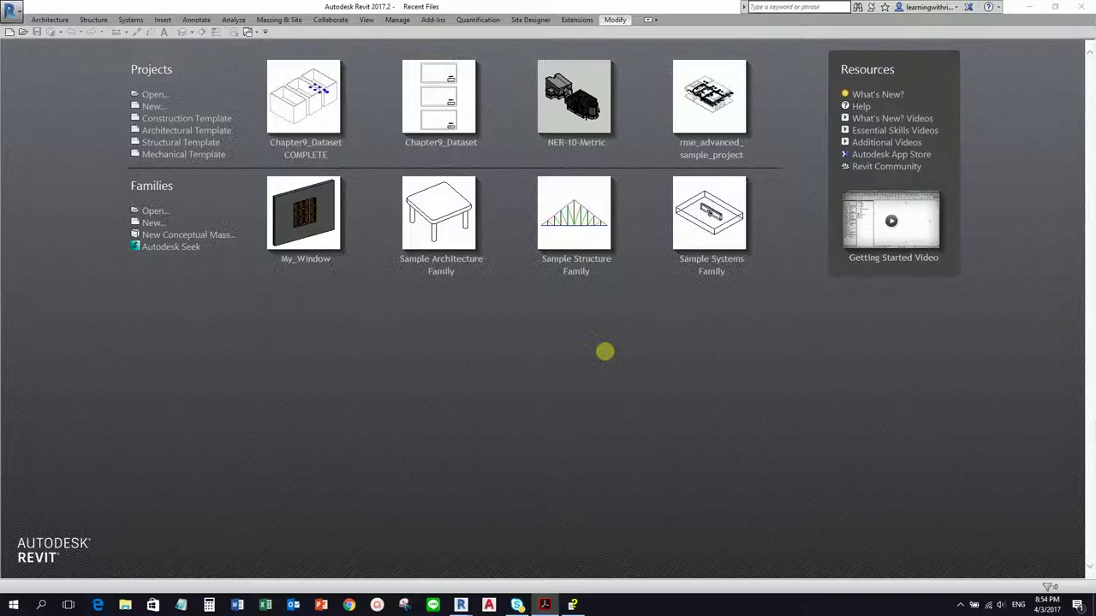
Step: Launch Chrome and search the web for 'sybex'
{"action": "left_click", "coordinate": [348, 605]}
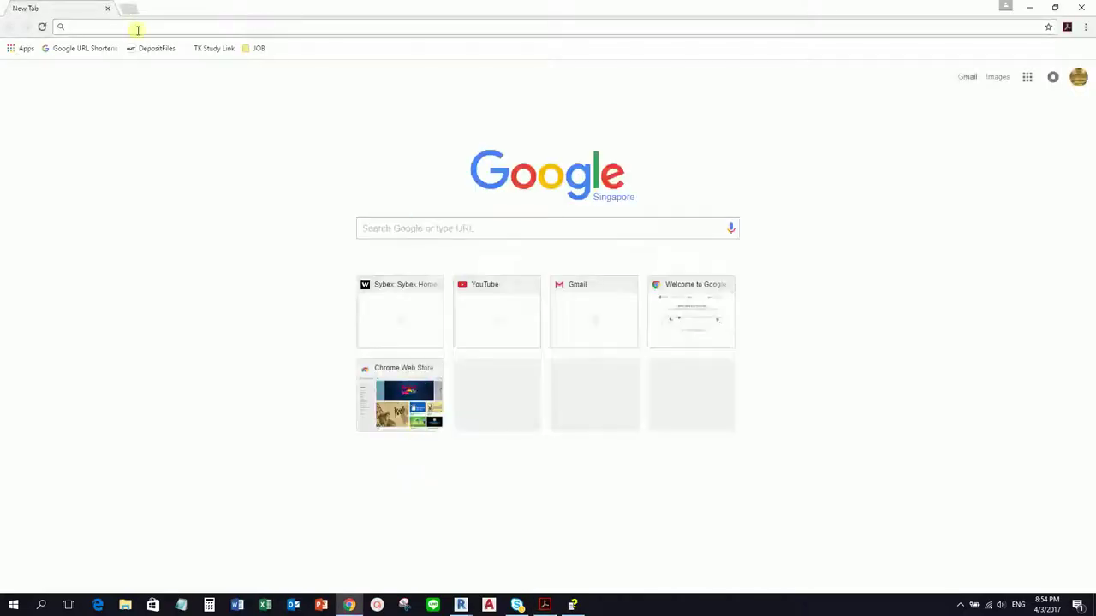
{"action": "type", "text": "sybe"}
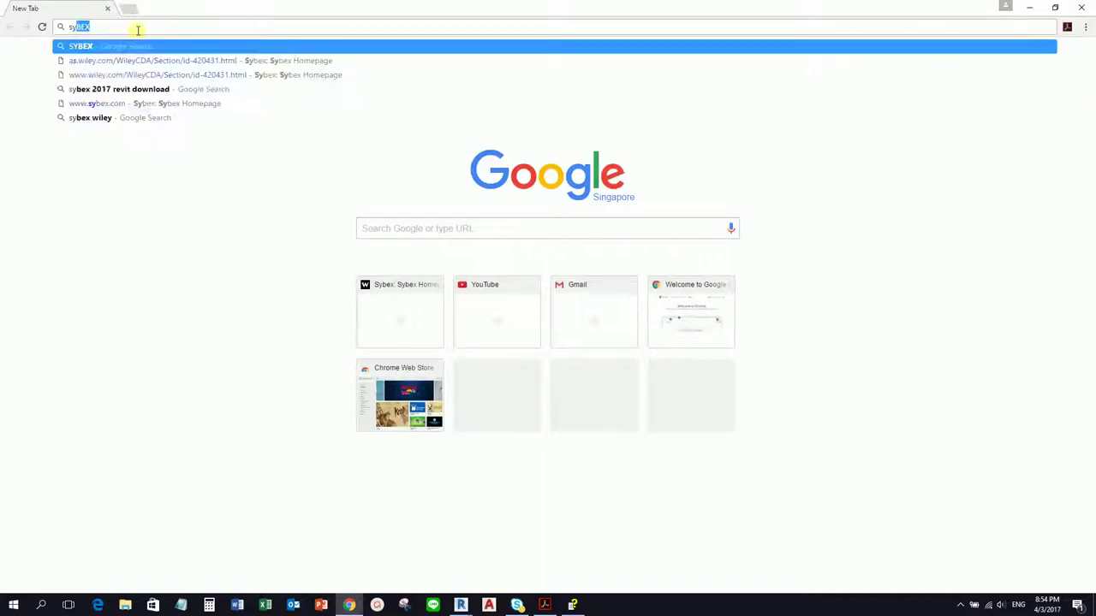
{"action": "type", "text": "x"}
{"action": "key", "text": "Return"}
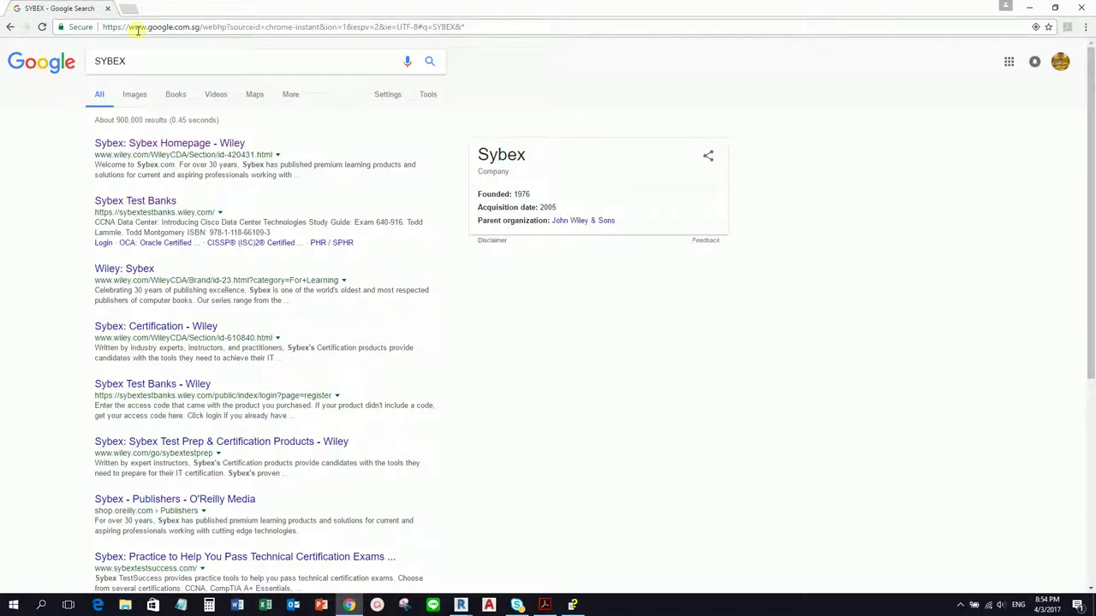
Step: Go to the Sybex homepage and into its Architecture & Design section
{"action": "left_click", "coordinate": [171, 144]}
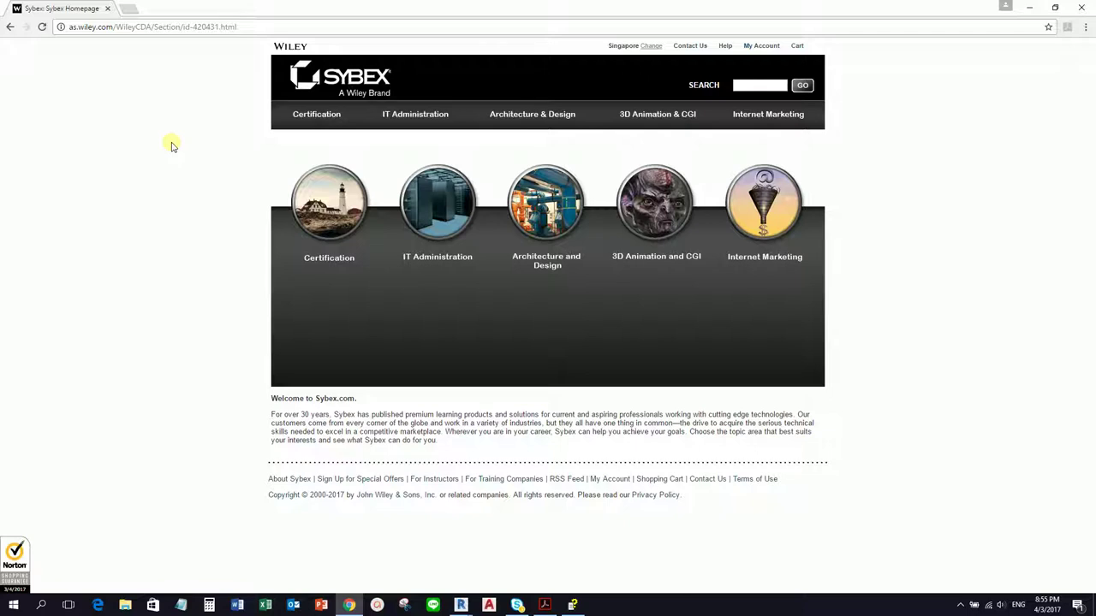
{"action": "mouse_move", "coordinate": [546, 216]}
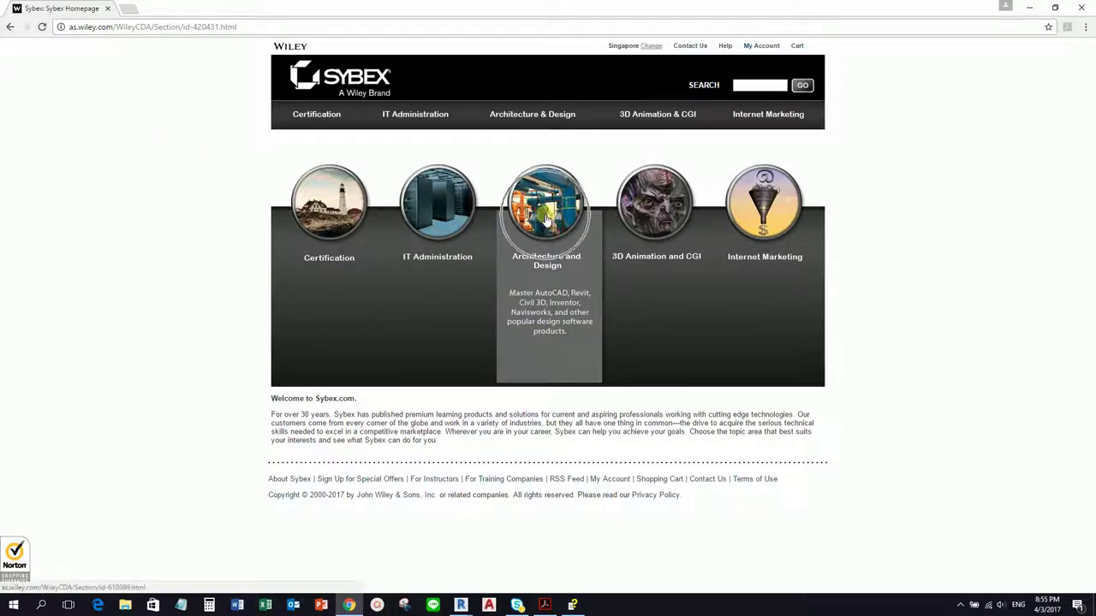
{"action": "left_click", "coordinate": [546, 216]}
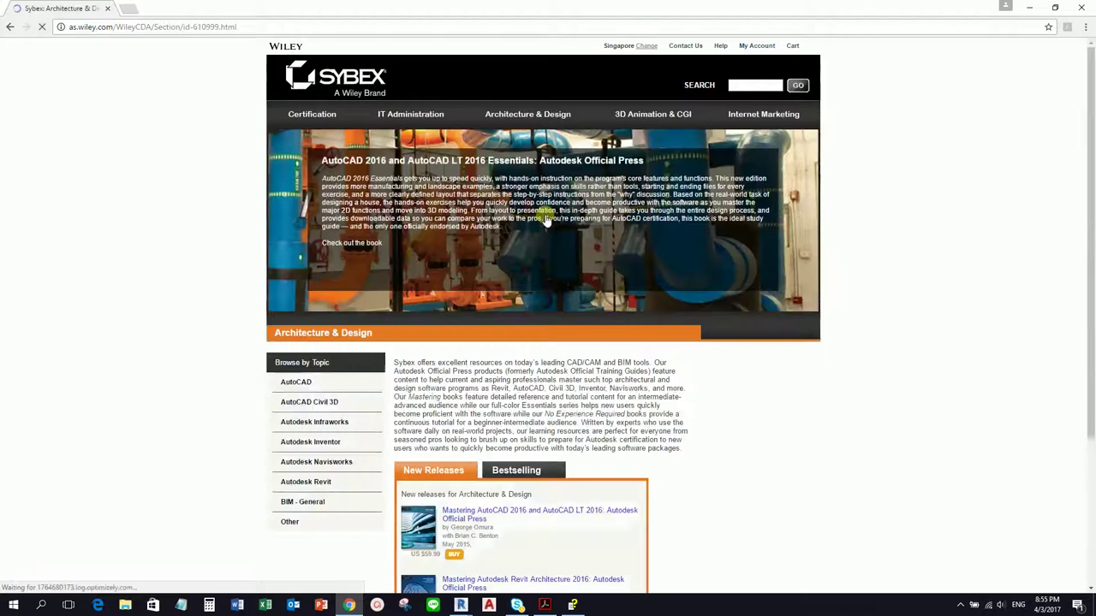
Step: Browse Autodesk Revit > Revit MEP to the Mastering Autodesk Revit MEP 2016 page
{"action": "scroll", "coordinate": [191, 442], "scroll_direction": "down", "scroll_amount": 3}
{"action": "left_click", "coordinate": [317, 278]}
{"action": "left_click", "coordinate": [318, 277]}
{"action": "left_click", "coordinate": [306, 310]}
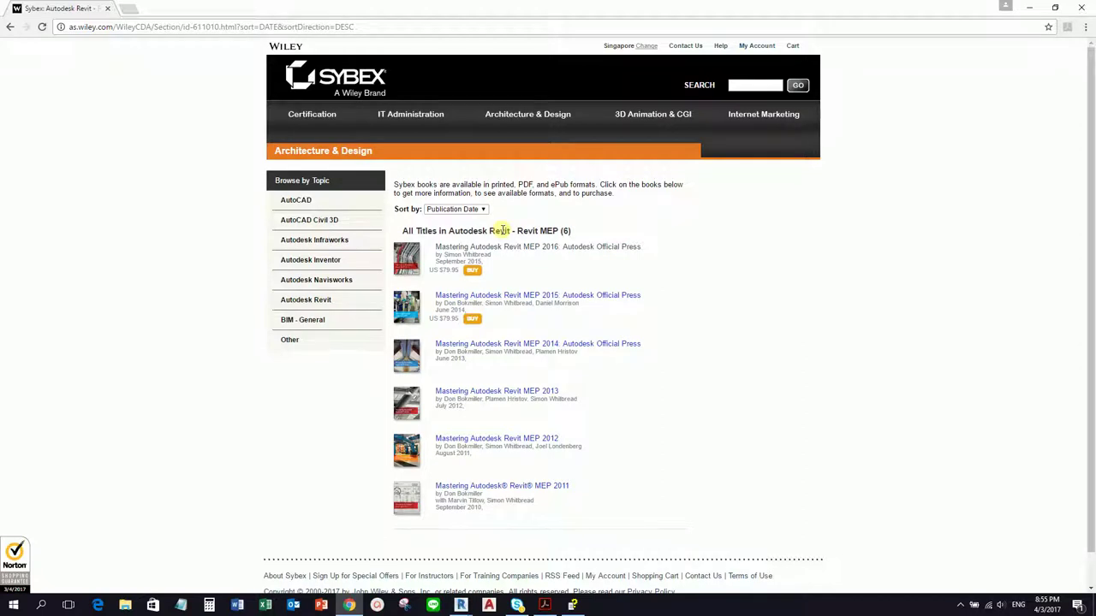
{"action": "left_click", "coordinate": [494, 250]}
{"action": "left_click", "coordinate": [510, 248]}
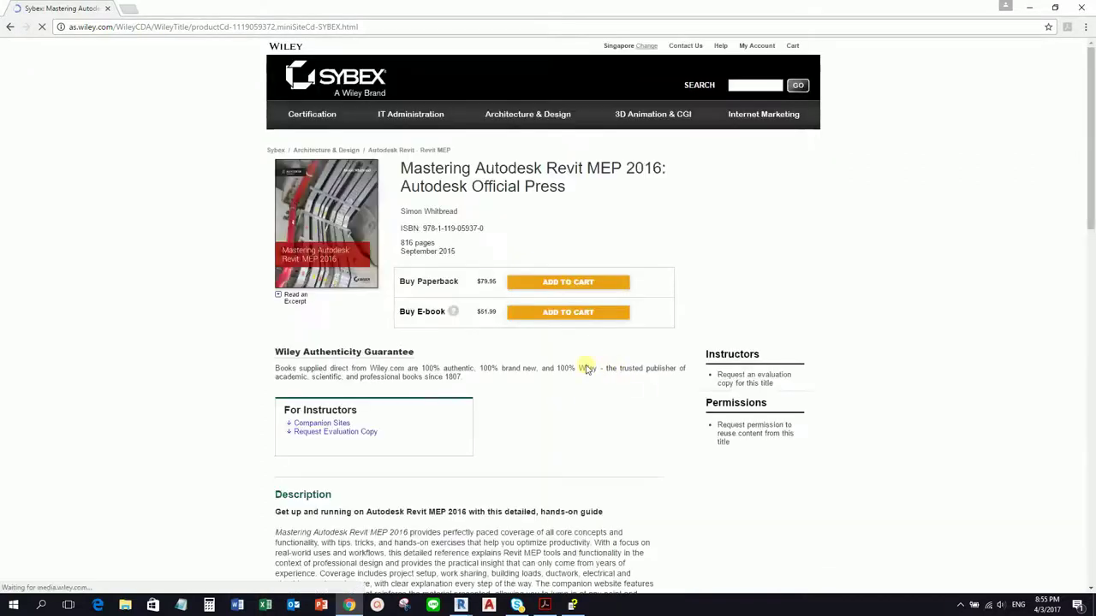
Step: Expand the Downloads list and download the Chapter 09 exercise files
{"action": "scroll", "coordinate": [582, 364], "scroll_direction": "down", "scroll_amount": 7}
{"action": "scroll", "coordinate": [585, 363], "scroll_direction": "down", "scroll_amount": 3}
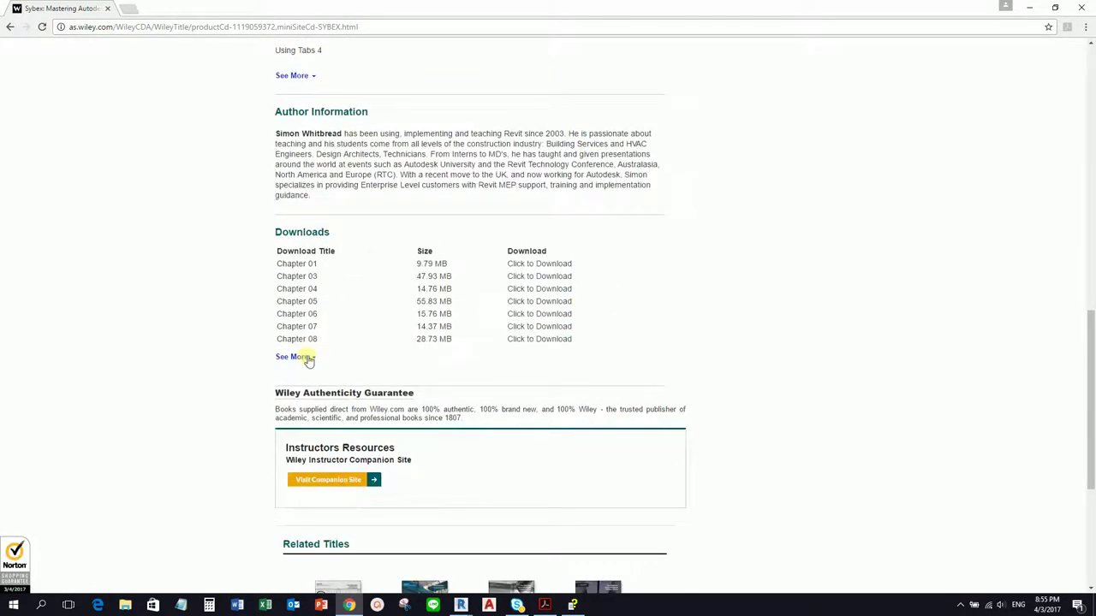
{"action": "left_click", "coordinate": [305, 358]}
{"action": "left_click", "coordinate": [296, 351]}
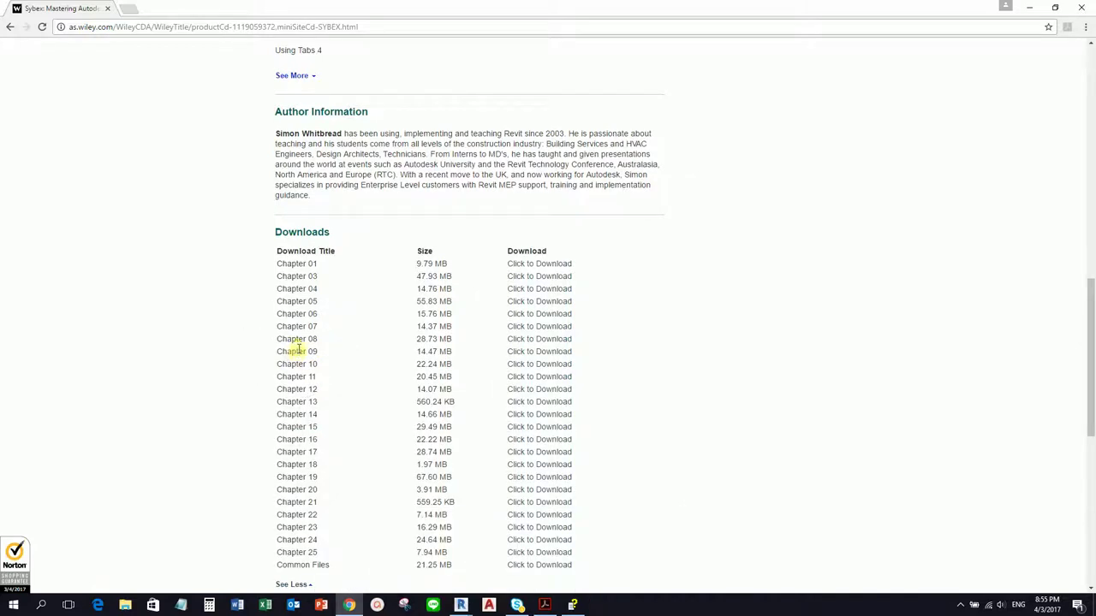
{"action": "left_click", "coordinate": [548, 354]}
Step: Back in Revit, open Chapter9_Dataset from REVIT EXE > MEP > 9059370c09_Exercises > Exercises
{"action": "left_click", "coordinate": [1033, 10]}
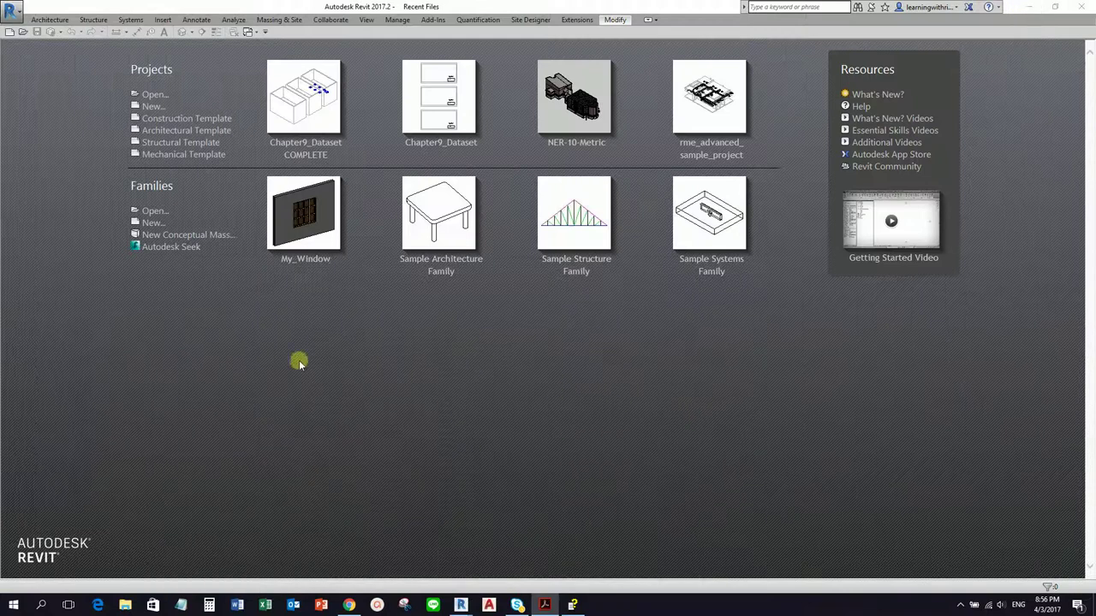
{"action": "left_click", "coordinate": [156, 96]}
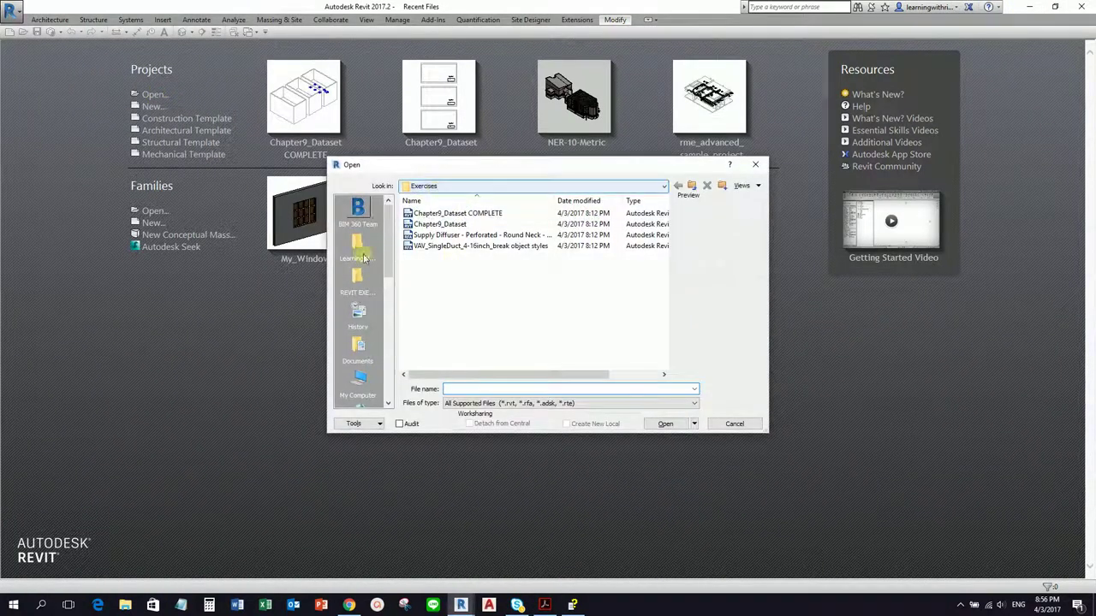
{"action": "left_click", "coordinate": [358, 282]}
{"action": "double_click", "coordinate": [432, 226]}
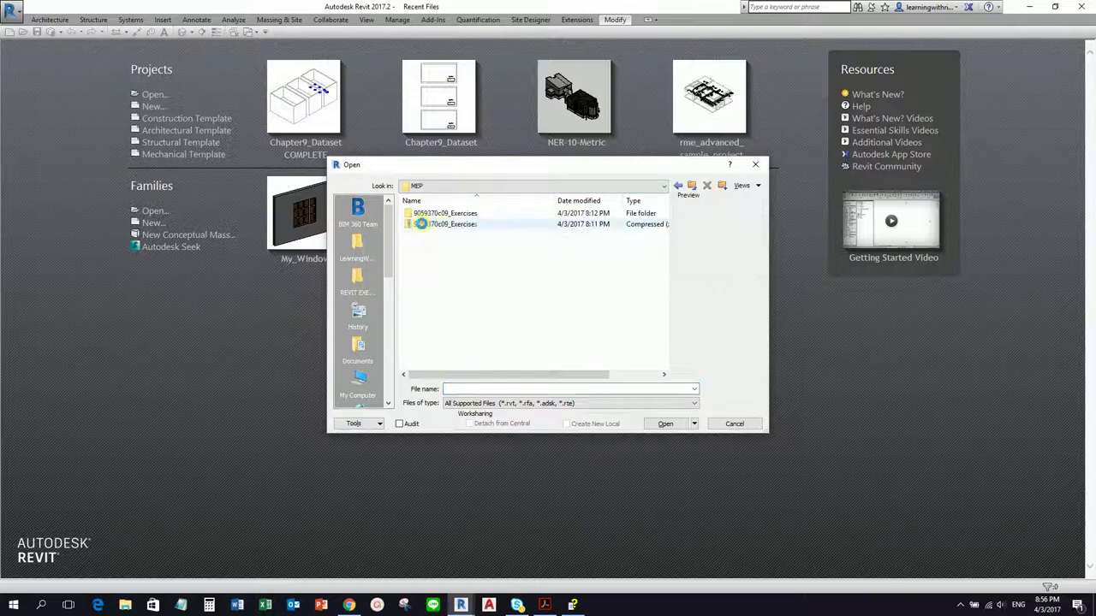
{"action": "left_click", "coordinate": [443, 214]}
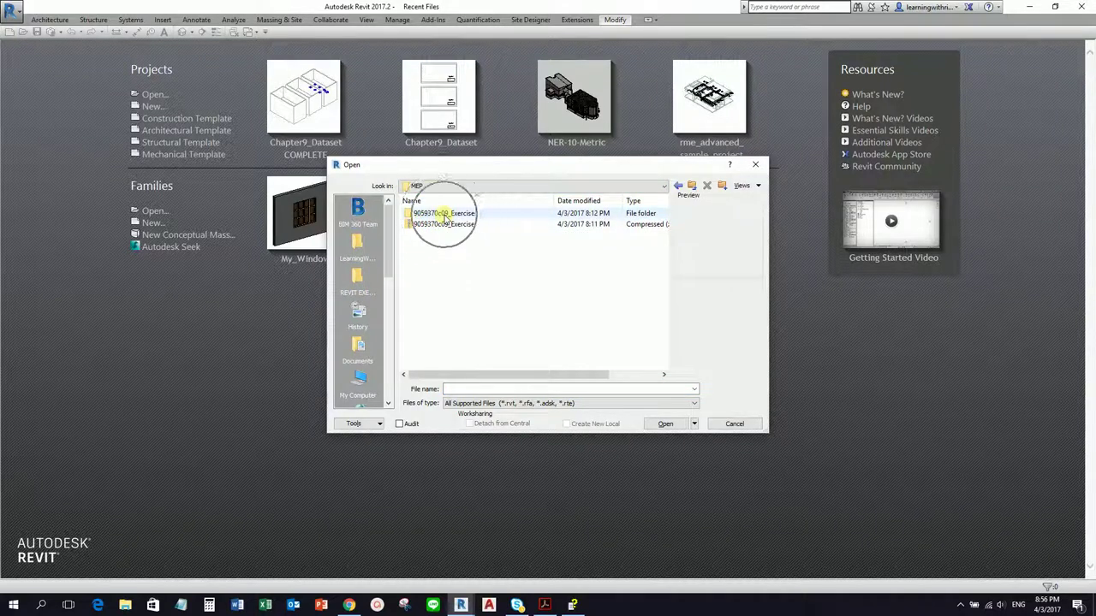
{"action": "double_click", "coordinate": [444, 214]}
{"action": "left_click", "coordinate": [426, 214]}
{"action": "double_click", "coordinate": [426, 214]}
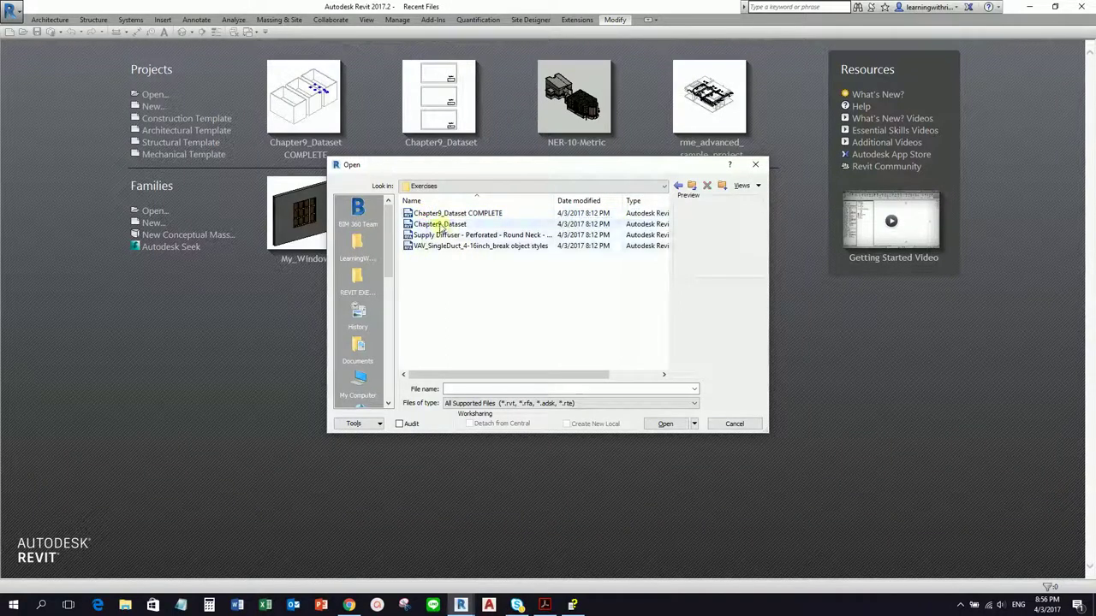
{"action": "left_click", "coordinate": [439, 224]}
{"action": "left_click", "coordinate": [439, 226]}
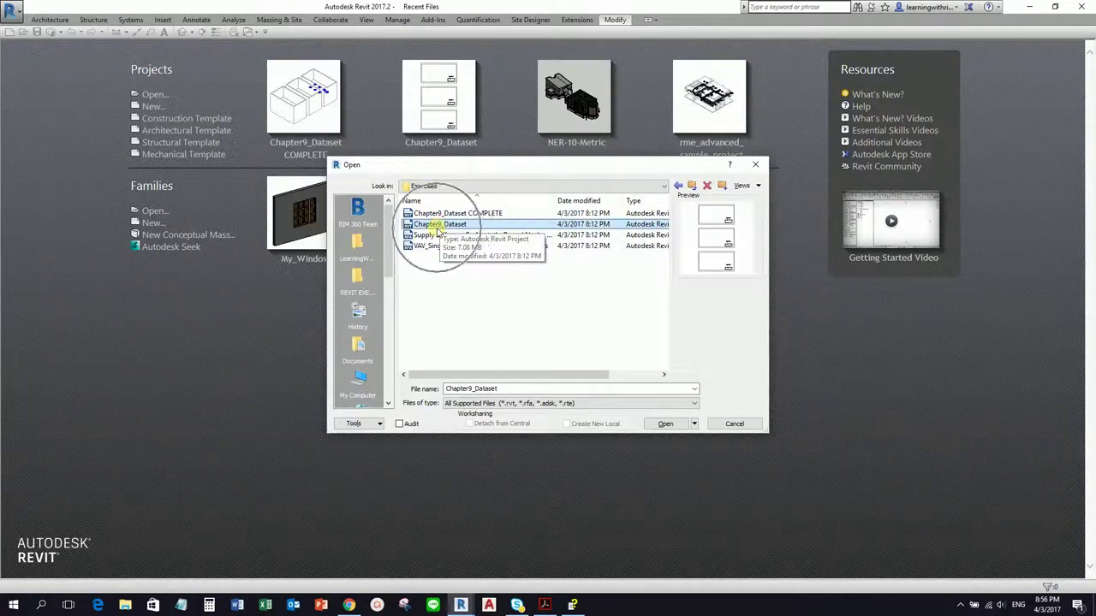
{"action": "double_click", "coordinate": [440, 226]}
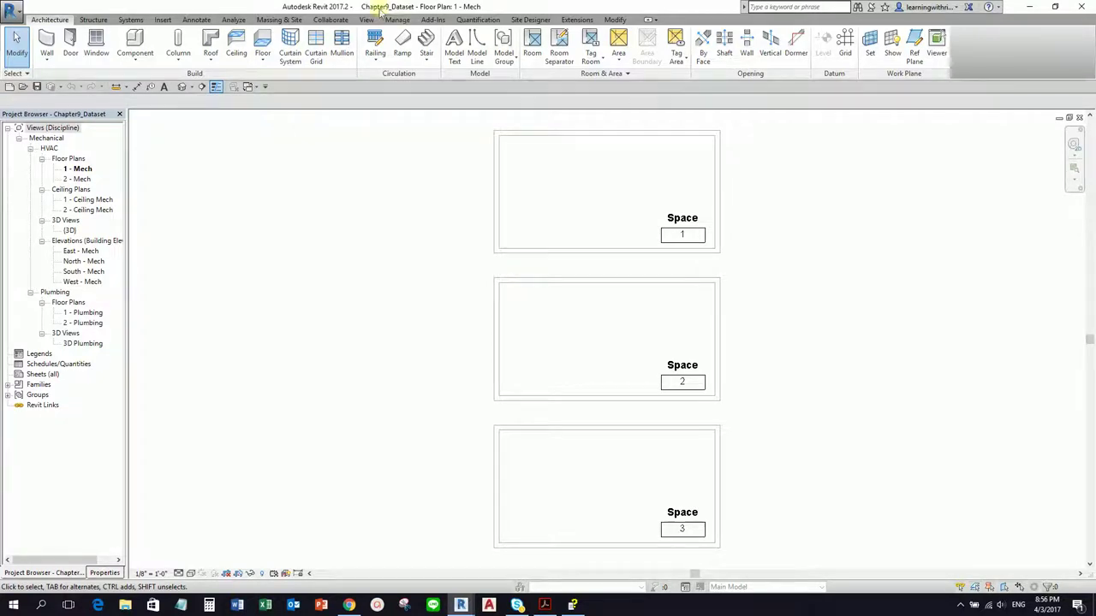
{"action": "middle_click_drag", "start_coordinate": [728, 323], "coordinate": [510, 270]}
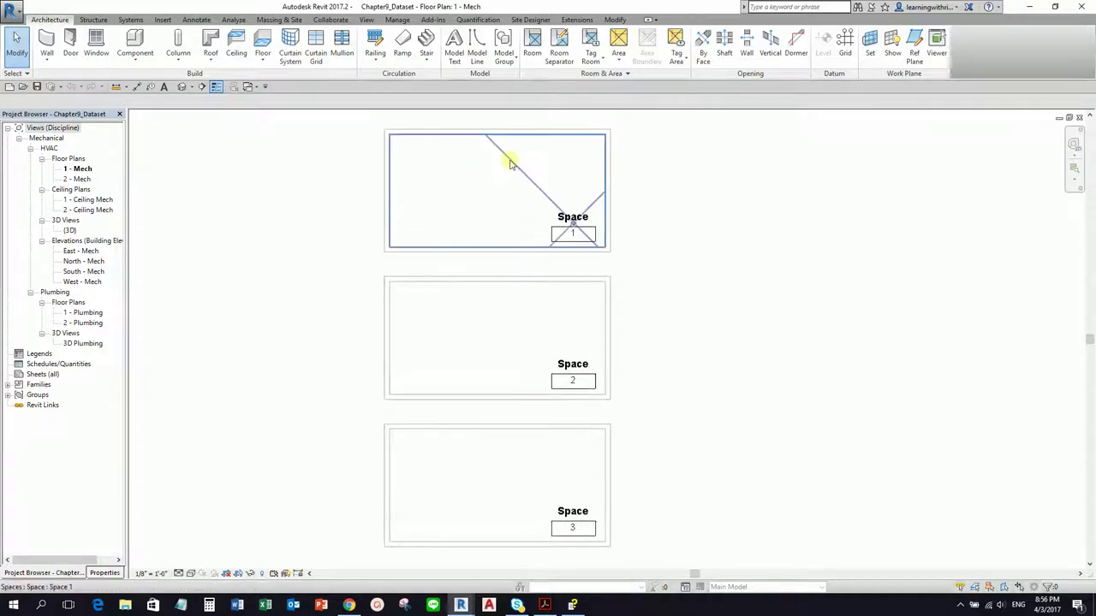
{"action": "left_click", "coordinate": [510, 162]}
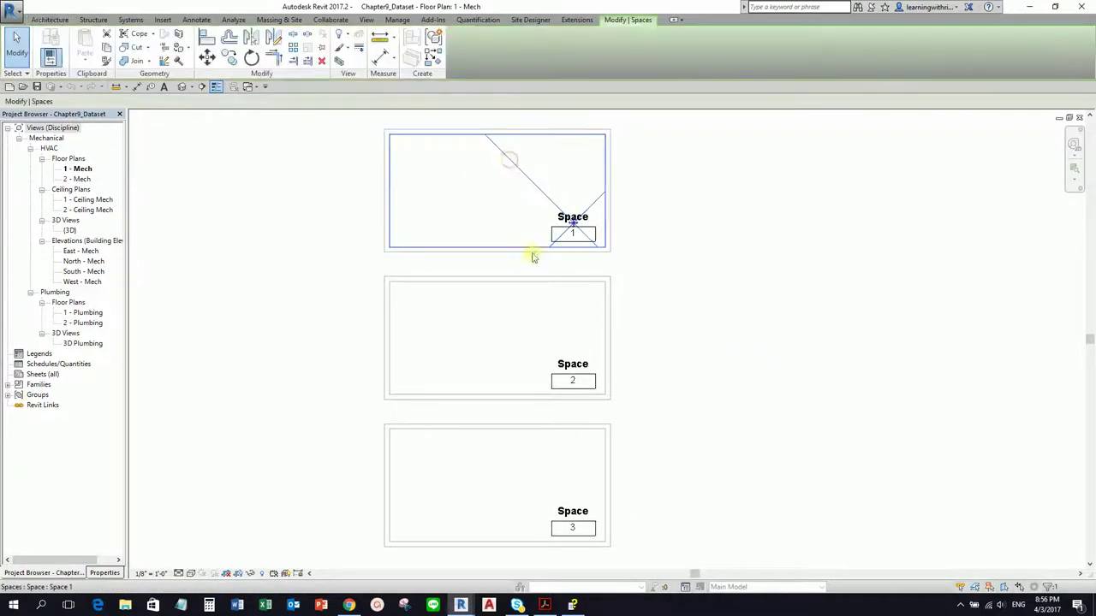
{"action": "left_click", "coordinate": [526, 332]}
{"action": "key", "text": "Escape"}
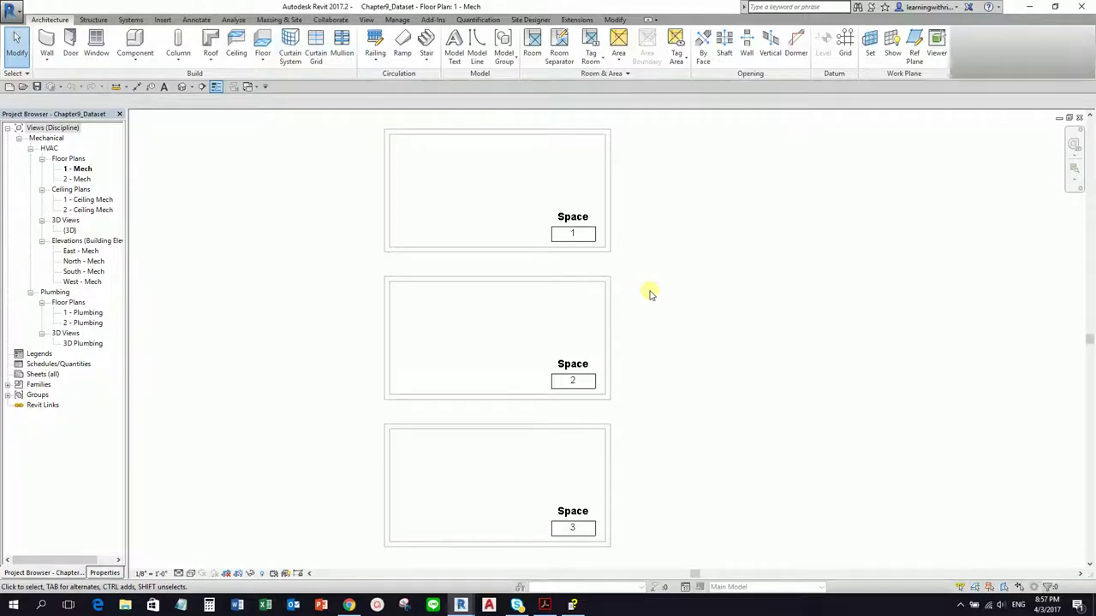
{"action": "left_click", "coordinate": [599, 242]}
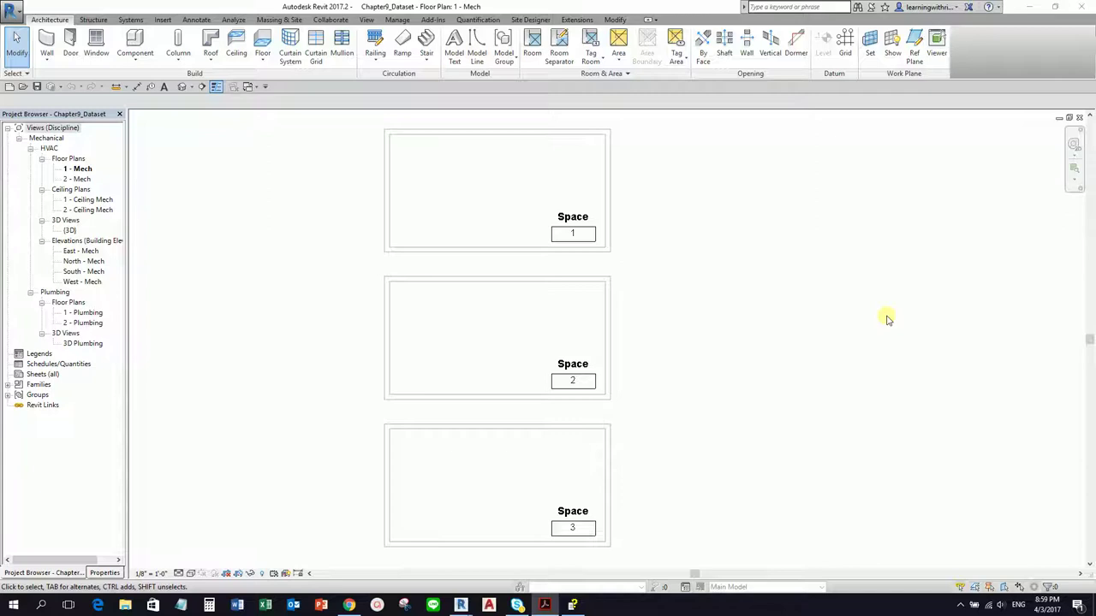
{"action": "left_click", "coordinate": [686, 275]}
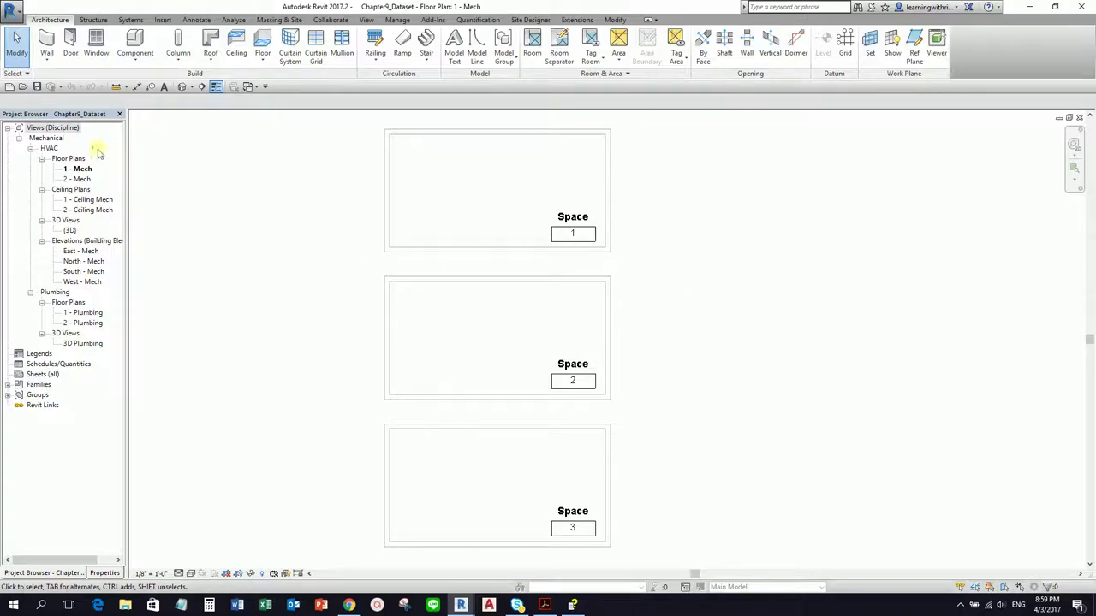
Step: Open the 1 - Ceiling Mech reflected ceiling plan from the Project Browser
{"action": "left_click", "coordinate": [90, 201]}
{"action": "double_click", "coordinate": [90, 200]}
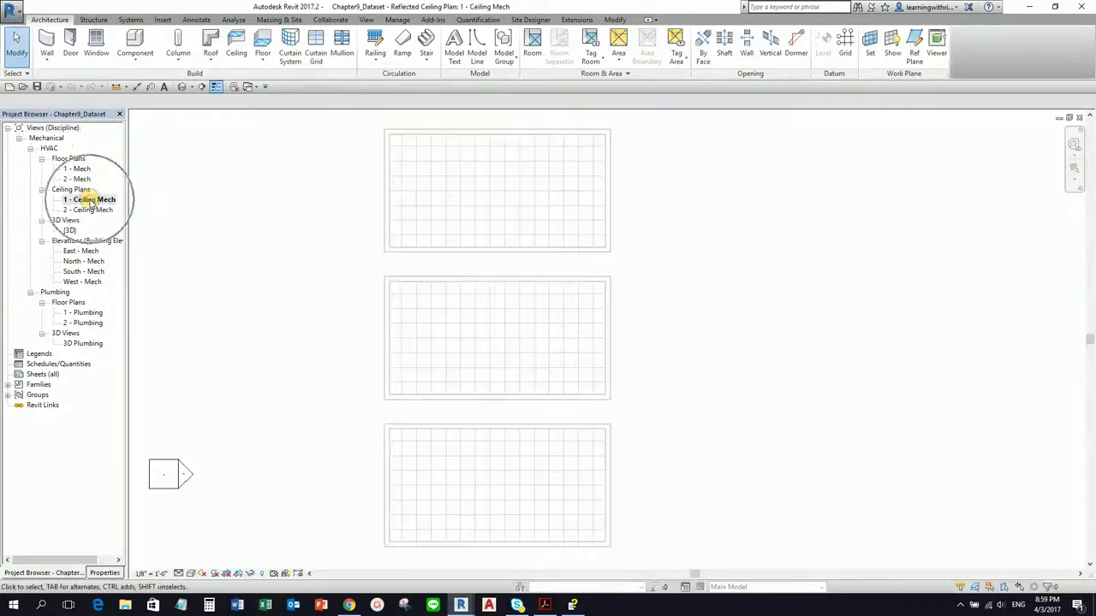
{"action": "left_click", "coordinate": [90, 201]}
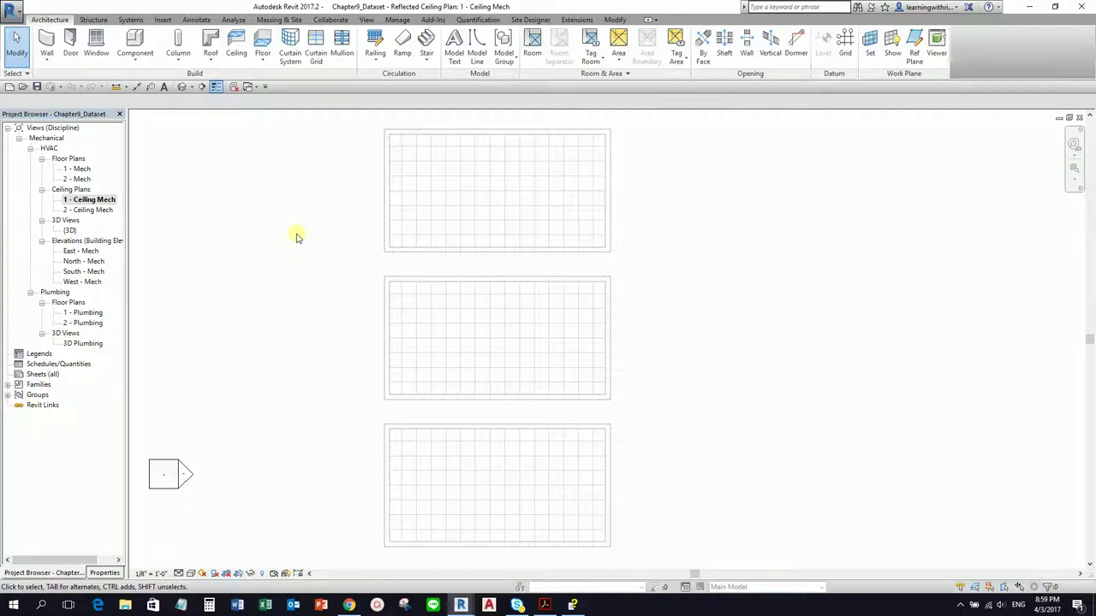
{"action": "left_click", "coordinate": [163, 20]}
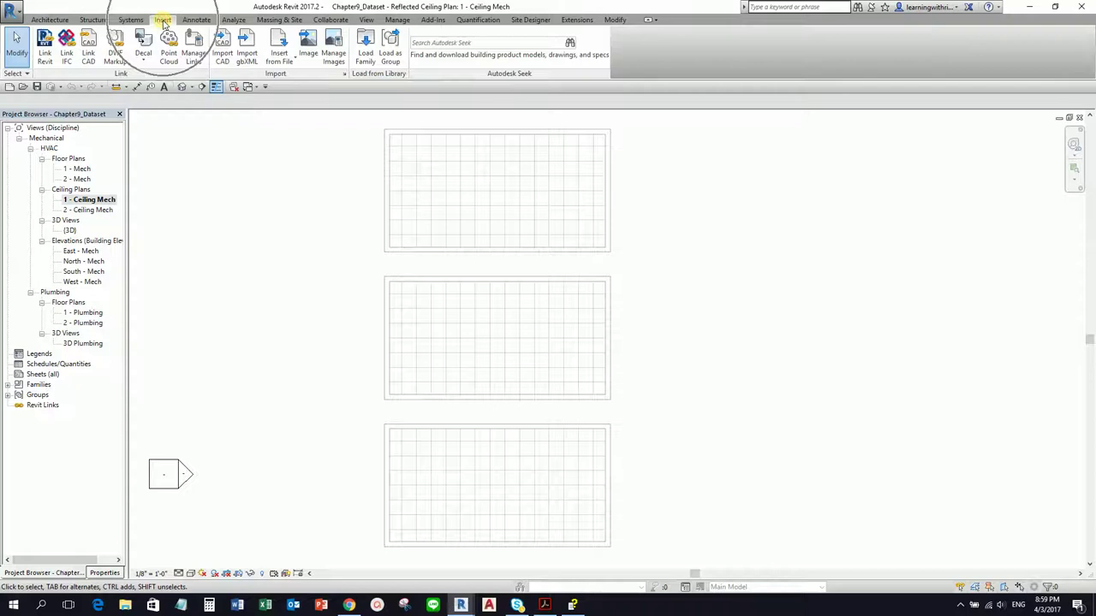
Step: Load the Supply Diffuser and VAV_SingleDuct families from the chapter 9 Exercises folder
{"action": "left_click", "coordinate": [366, 57]}
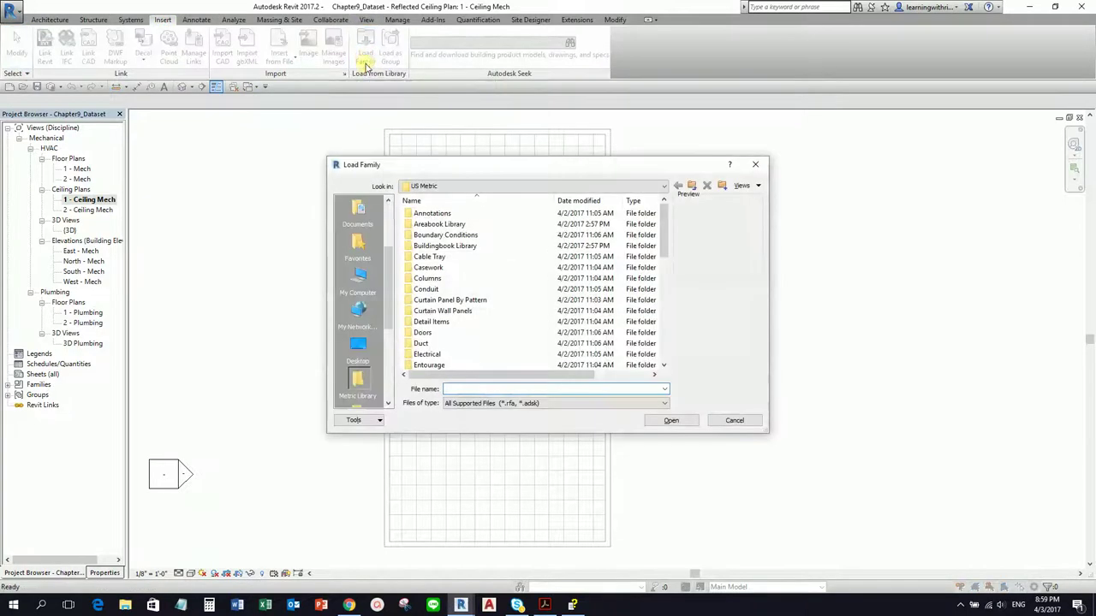
{"action": "scroll", "coordinate": [390, 218], "scroll_direction": "up", "scroll_amount": 2}
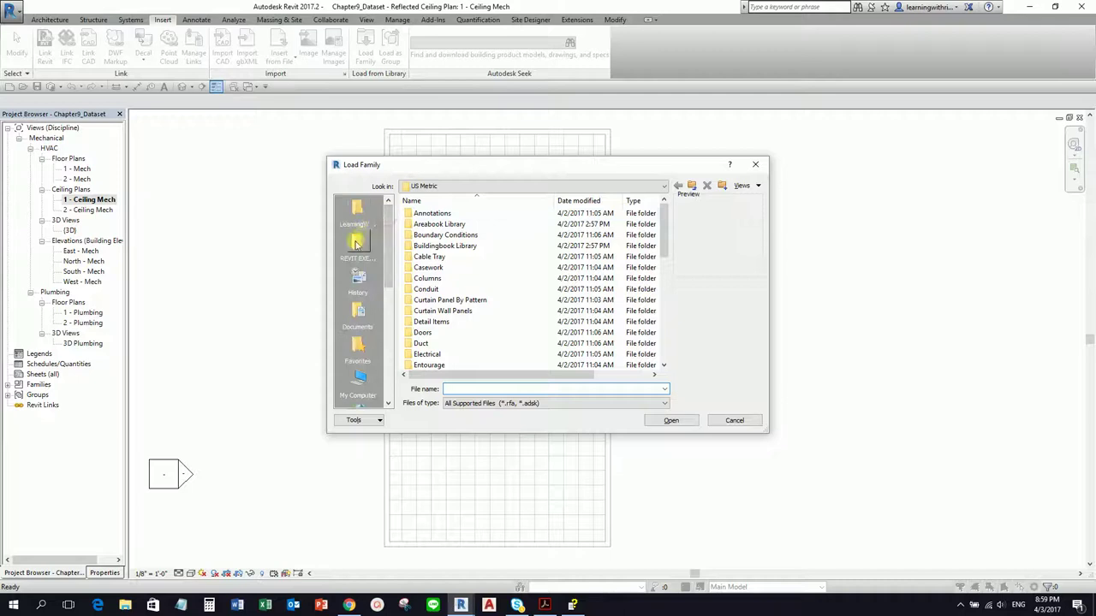
{"action": "left_click", "coordinate": [357, 245]}
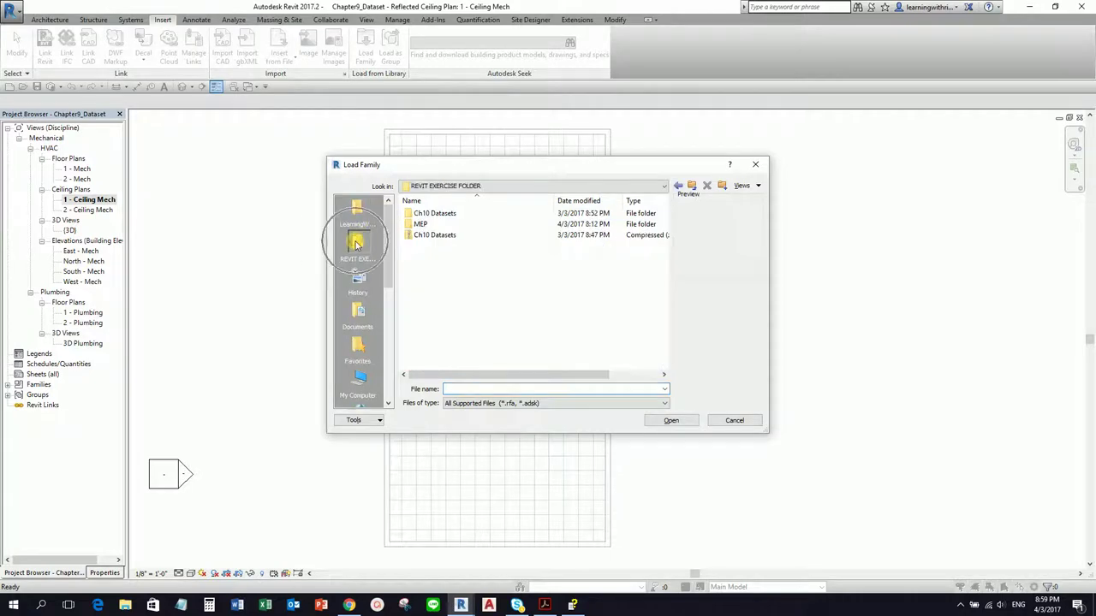
{"action": "double_click", "coordinate": [417, 224]}
{"action": "double_click", "coordinate": [428, 214]}
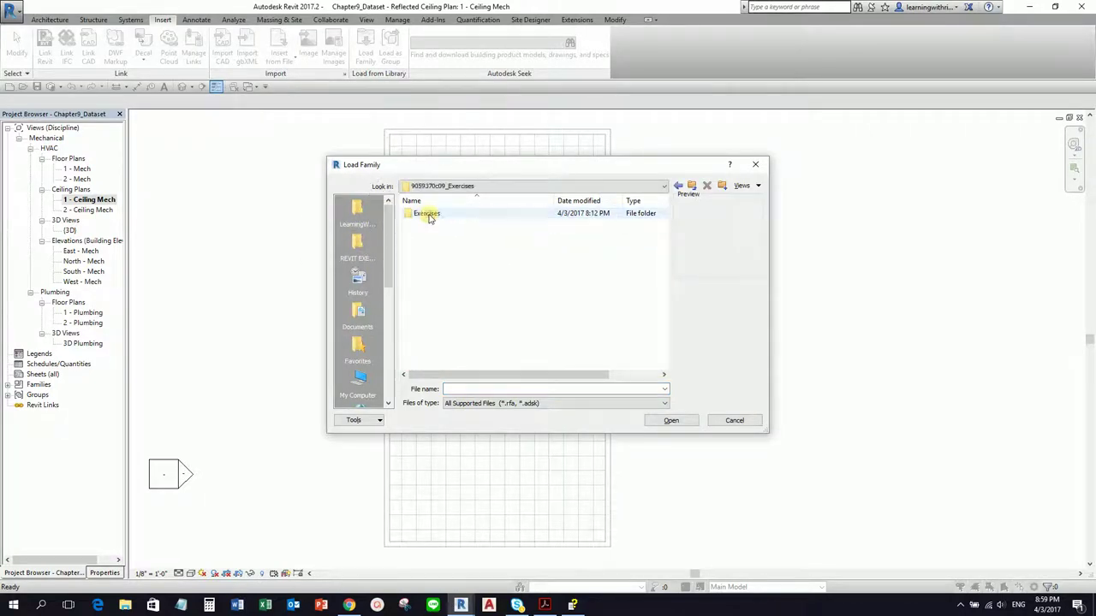
{"action": "double_click", "coordinate": [428, 214]}
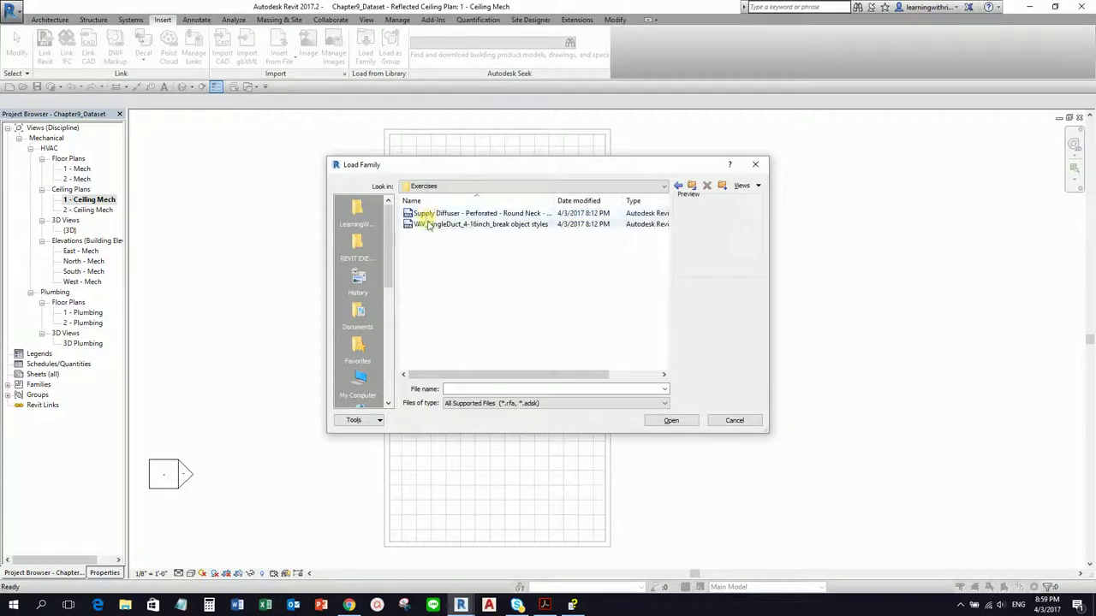
{"action": "left_click", "coordinate": [428, 214]}
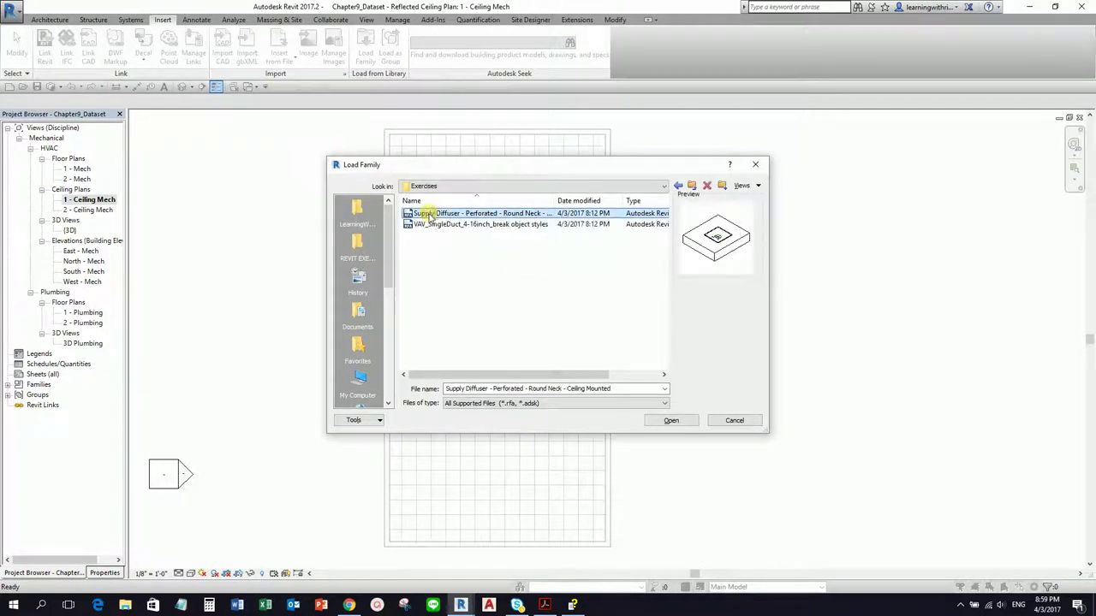
{"action": "left_click", "coordinate": [431, 224], "text": "ctrl"}
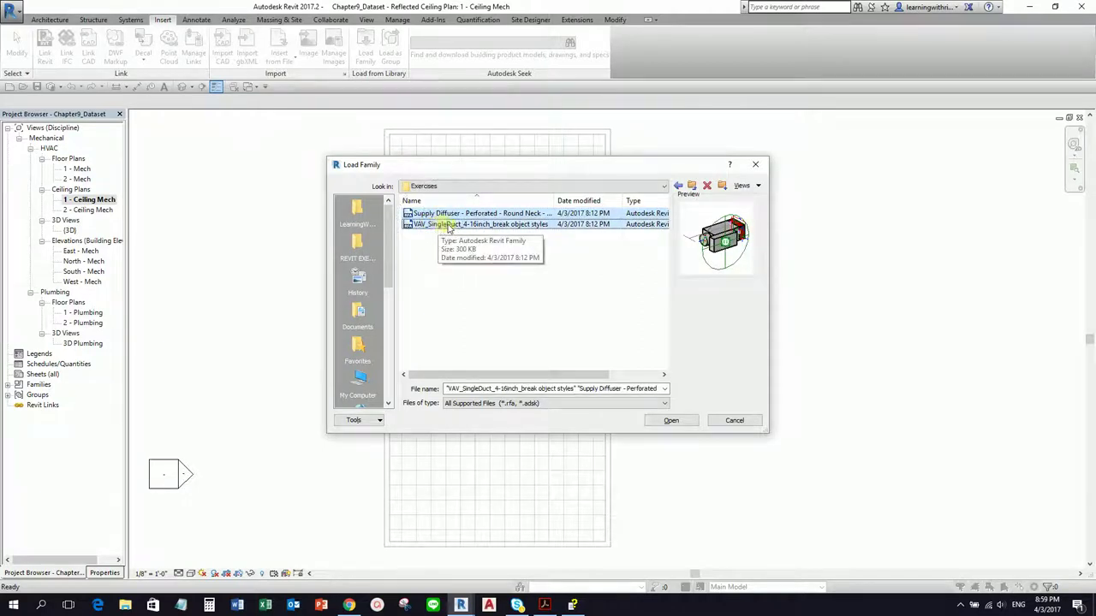
{"action": "left_click", "coordinate": [669, 422]}
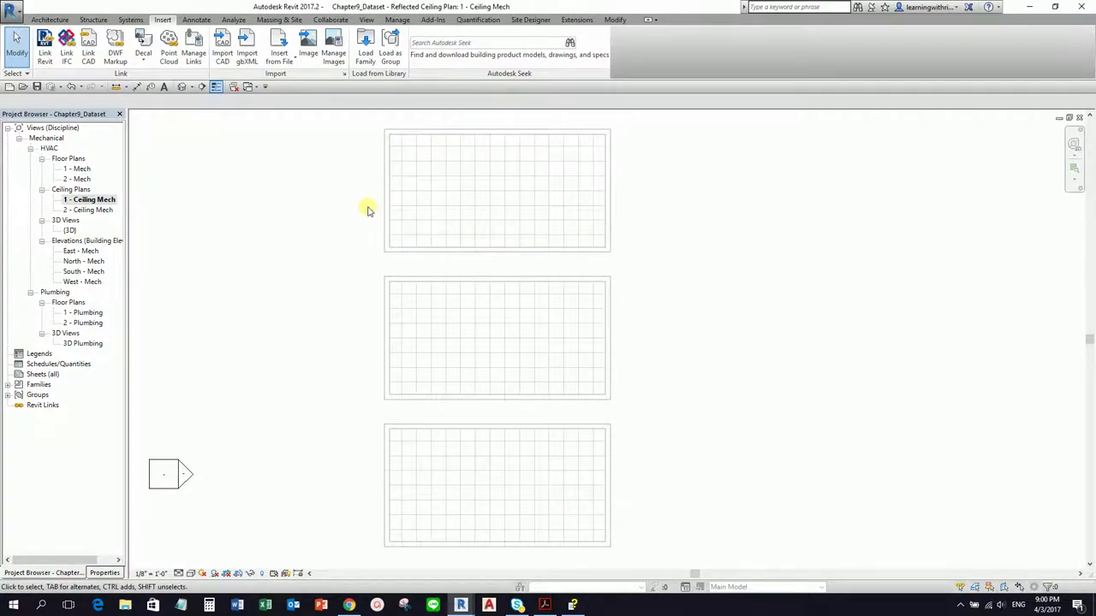
{"action": "left_click", "coordinate": [131, 19]}
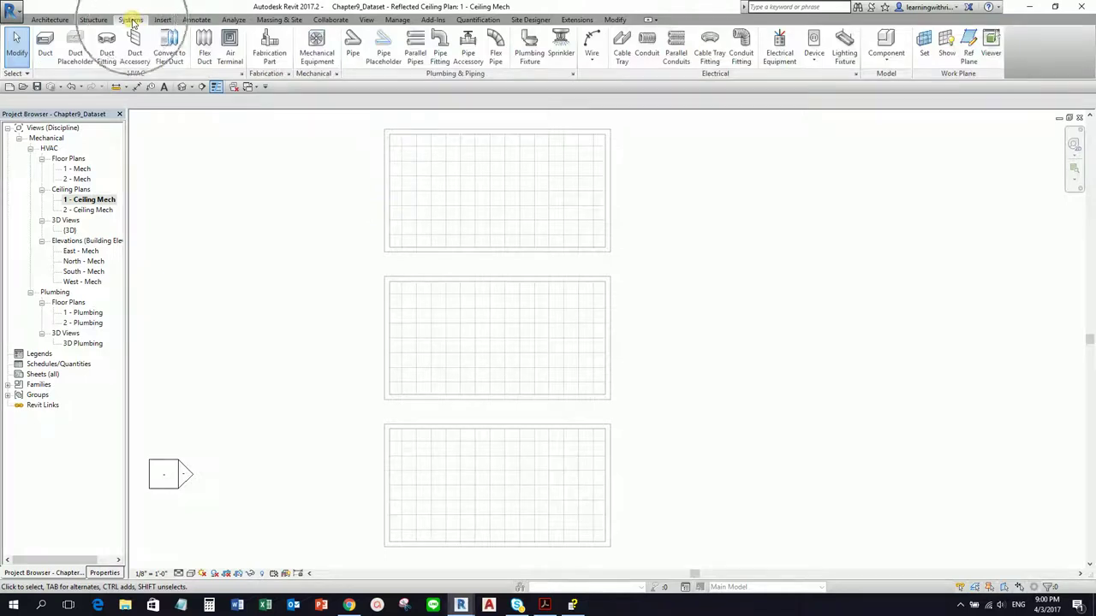
Step: Start placing a Supply Diffuser - Perforated - Round Neck 24x24x8 air terminal, showing its Properties
{"action": "left_click", "coordinate": [229, 53]}
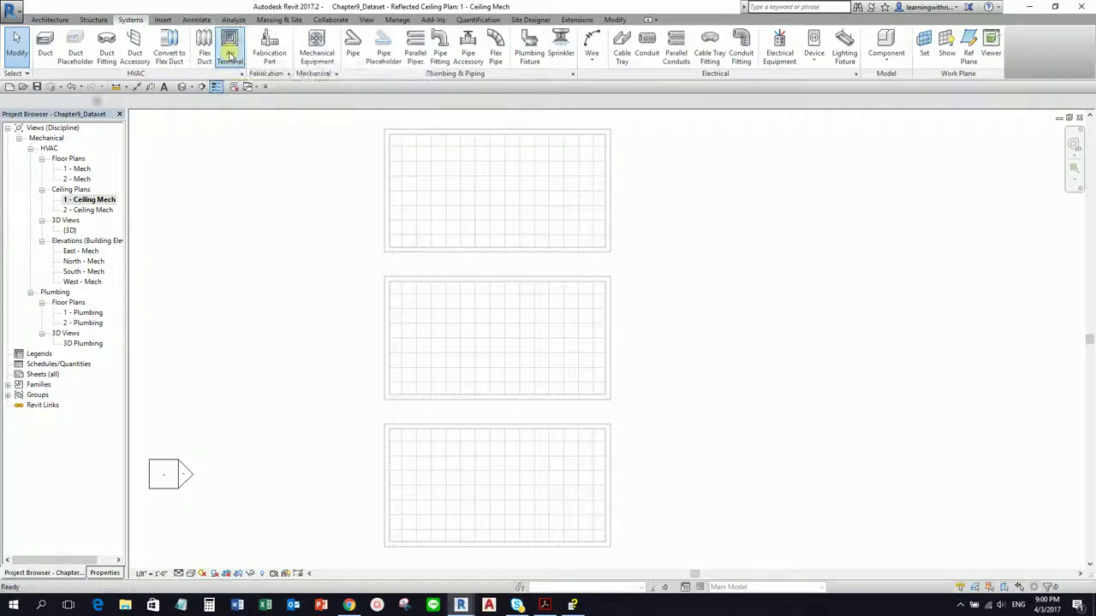
{"action": "left_click", "coordinate": [104, 573]}
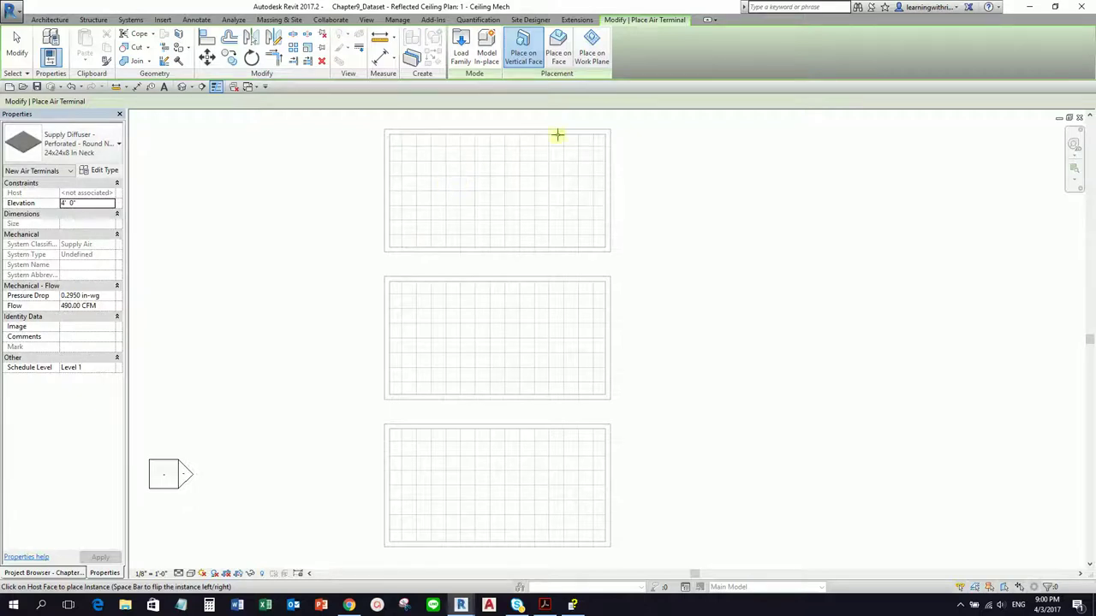
{"action": "left_click", "coordinate": [555, 79]}
{"action": "left_click", "coordinate": [522, 67]}
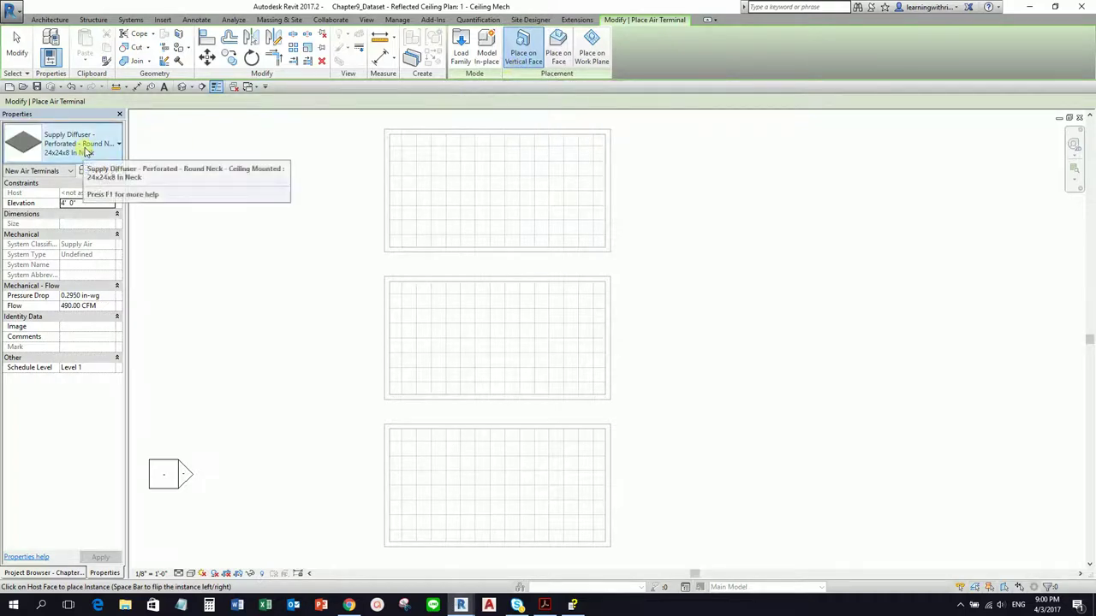
Step: Switch diffuser placement to Place on Face so it hosts on the ceiling
{"action": "left_click", "coordinate": [561, 62]}
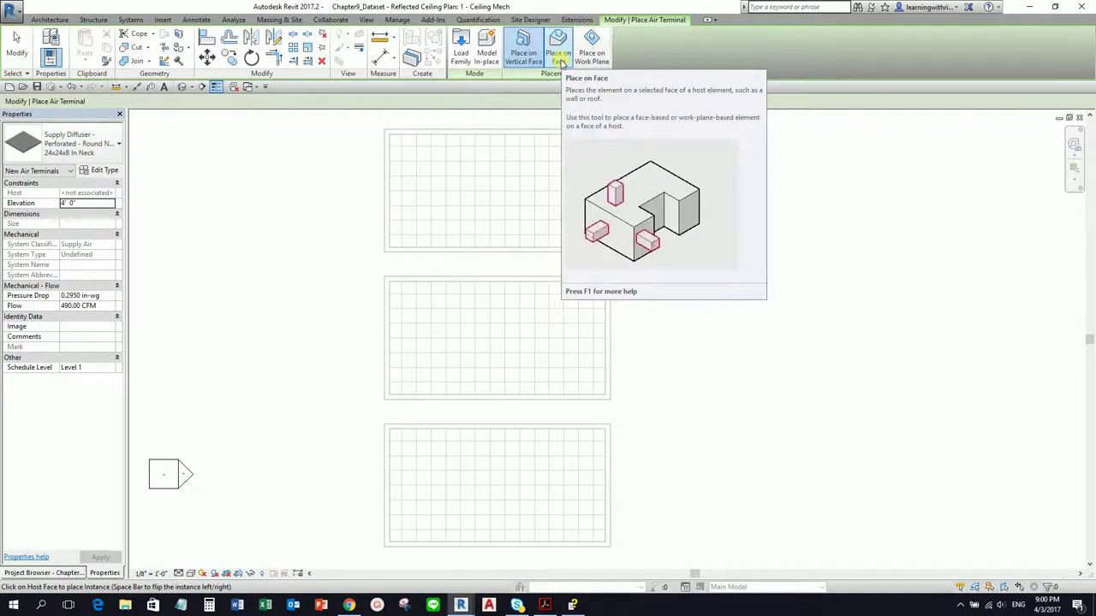
{"action": "left_click", "coordinate": [561, 61]}
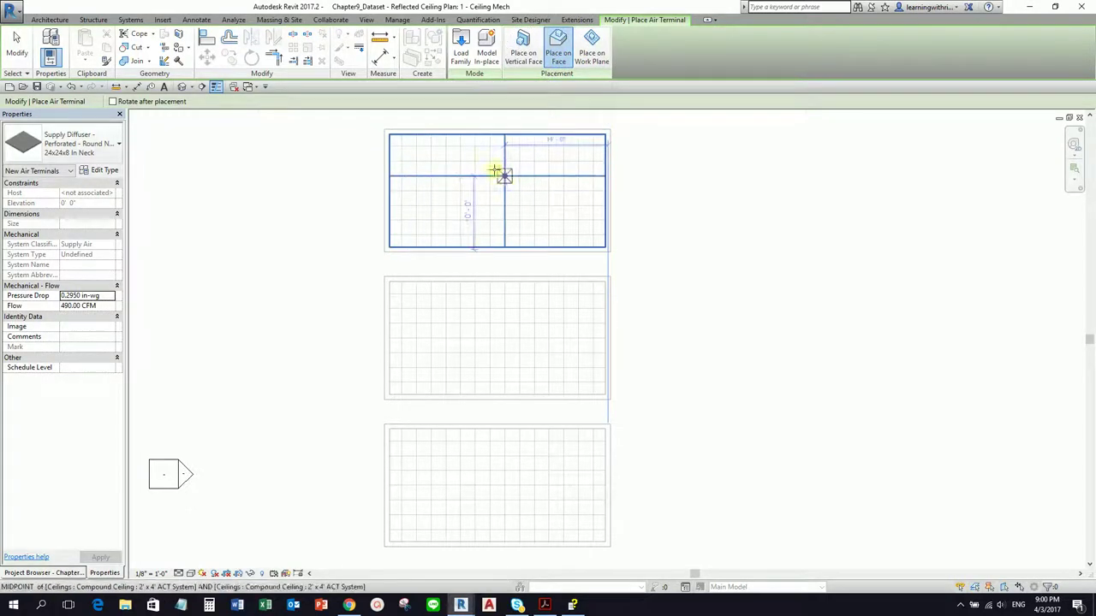
Step: Place six supply diffusers on the upper ceiling grid, three in each of two rows
{"action": "scroll", "coordinate": [479, 175], "scroll_direction": "up", "scroll_amount": 2}
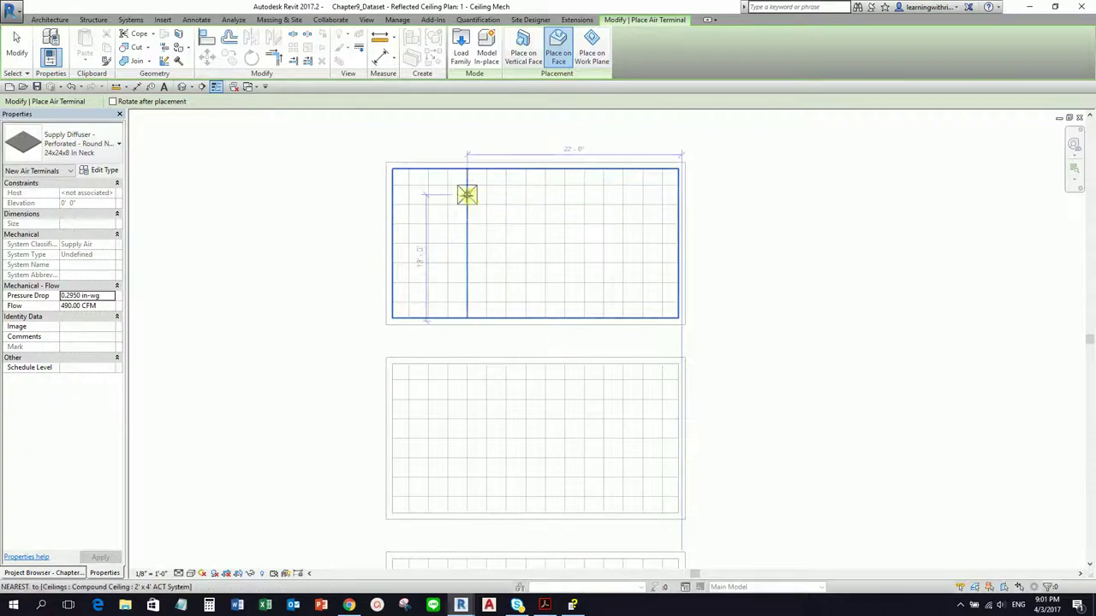
{"action": "left_click", "coordinate": [438, 213]}
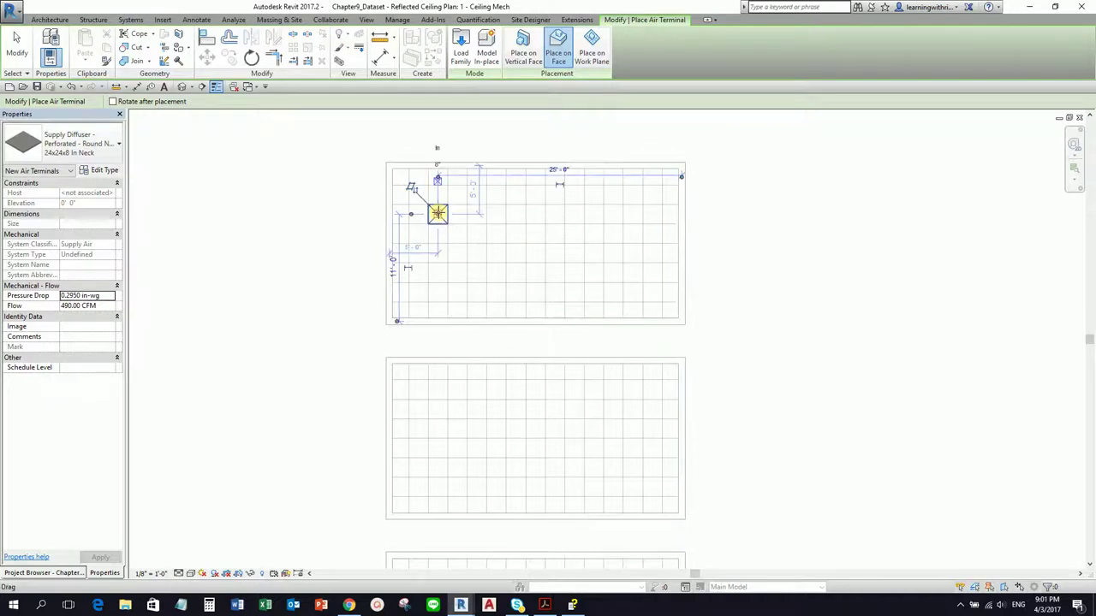
{"action": "left_click", "coordinate": [495, 214]}
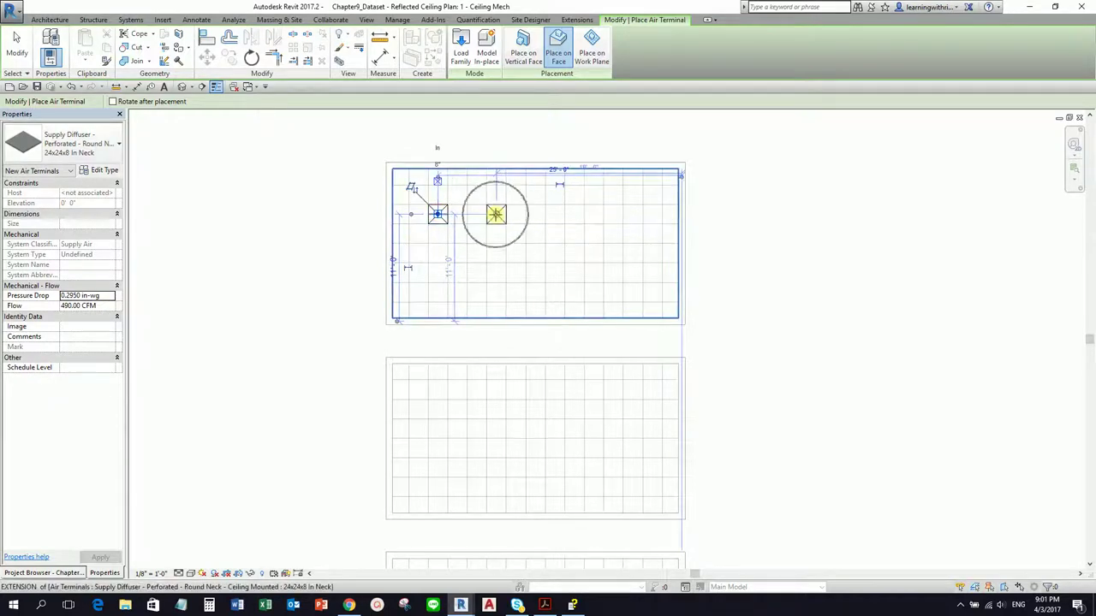
{"action": "left_click", "coordinate": [554, 214]}
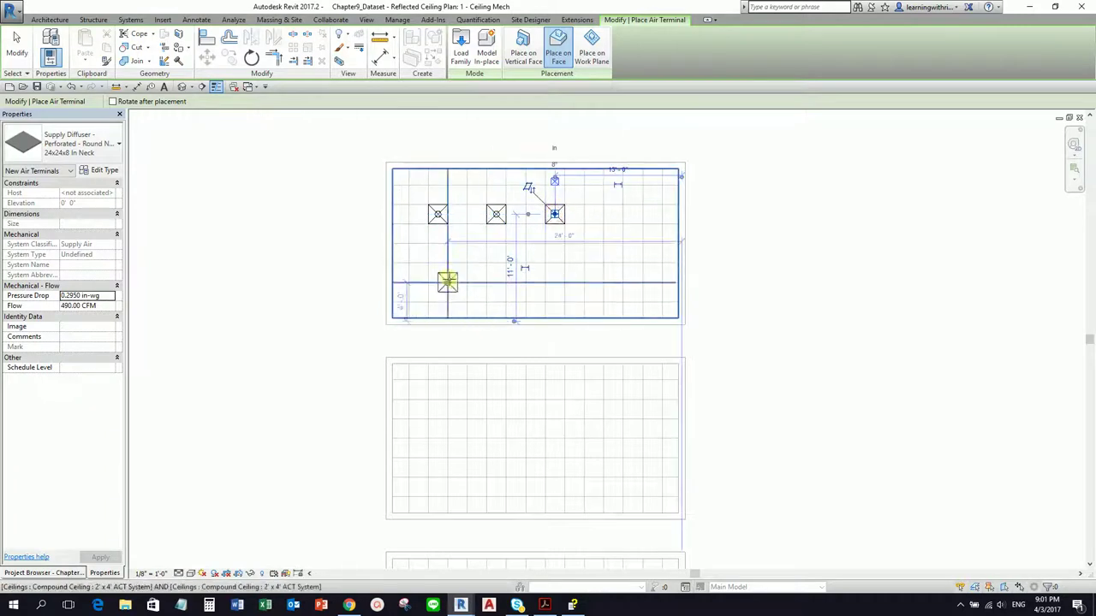
{"action": "left_click", "coordinate": [437, 272]}
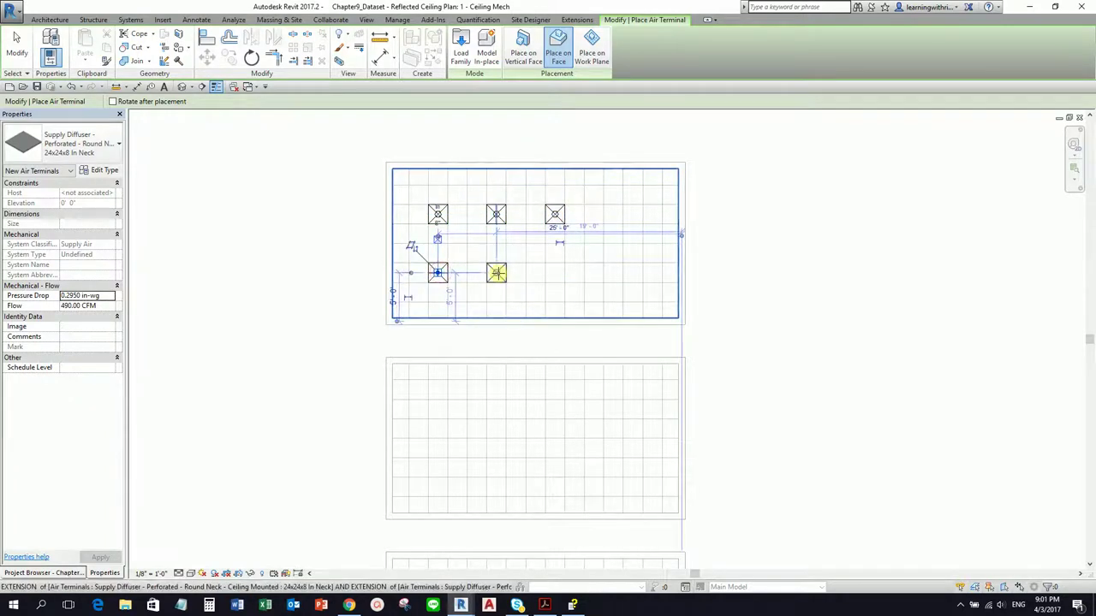
{"action": "left_click", "coordinate": [495, 272]}
{"action": "left_click", "coordinate": [554, 272]}
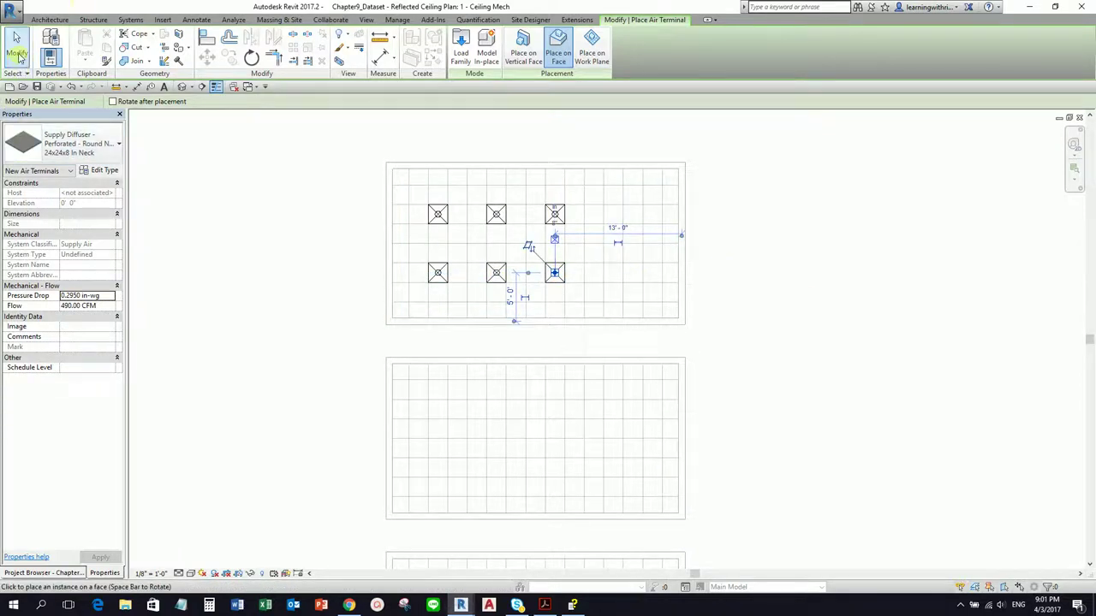
{"action": "left_click", "coordinate": [17, 52]}
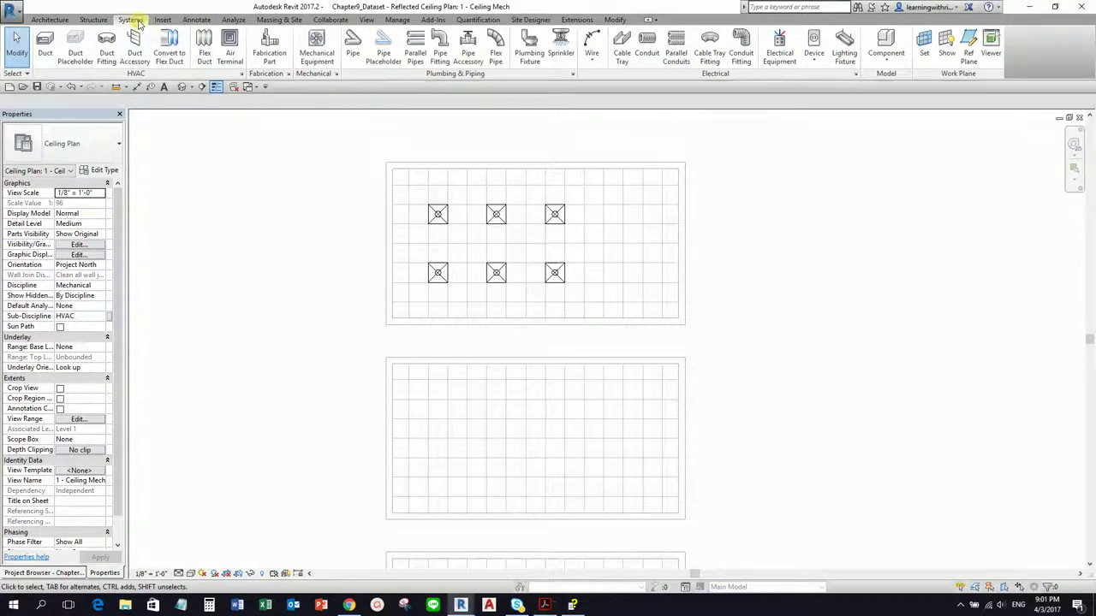
Step: Place a VAV single-duct unit at a 10' offset to the right of the diffusers
{"action": "left_click", "coordinate": [318, 54]}
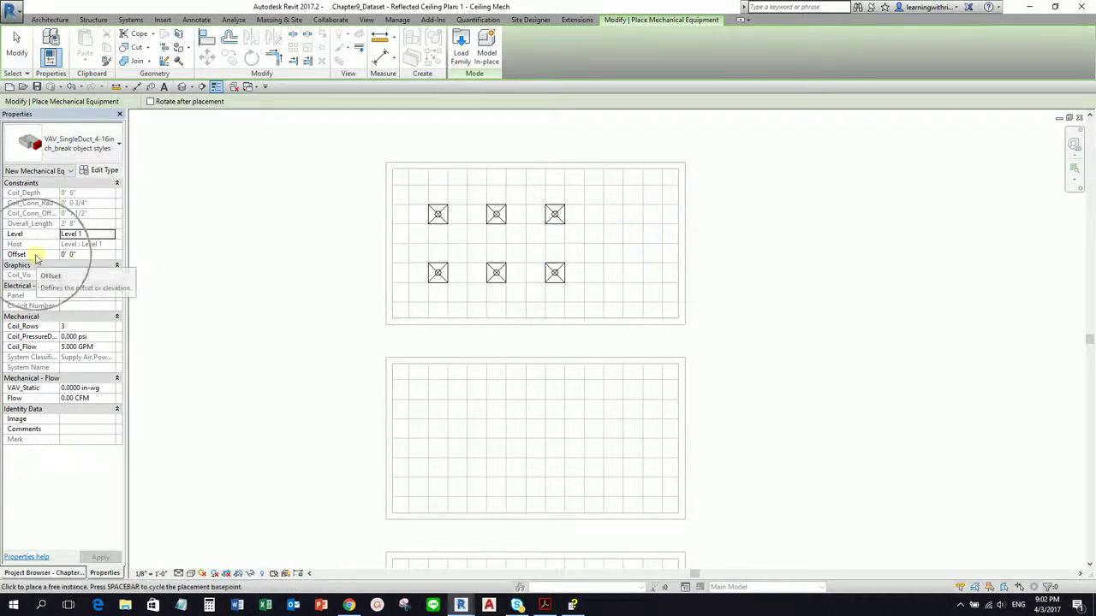
{"action": "left_click", "coordinate": [87, 255]}
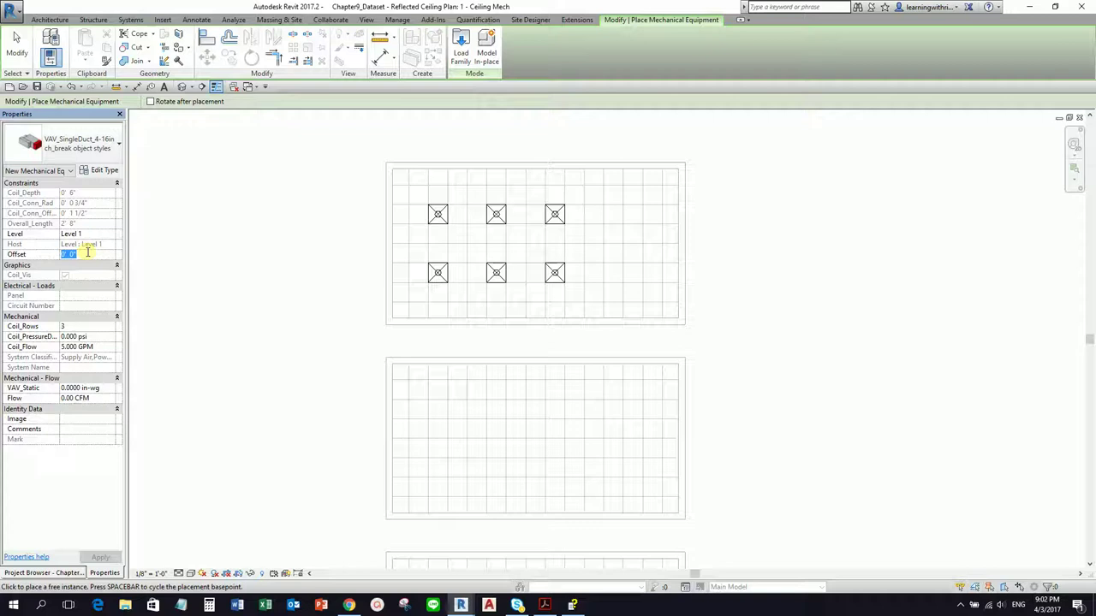
{"action": "type", "text": "10"}
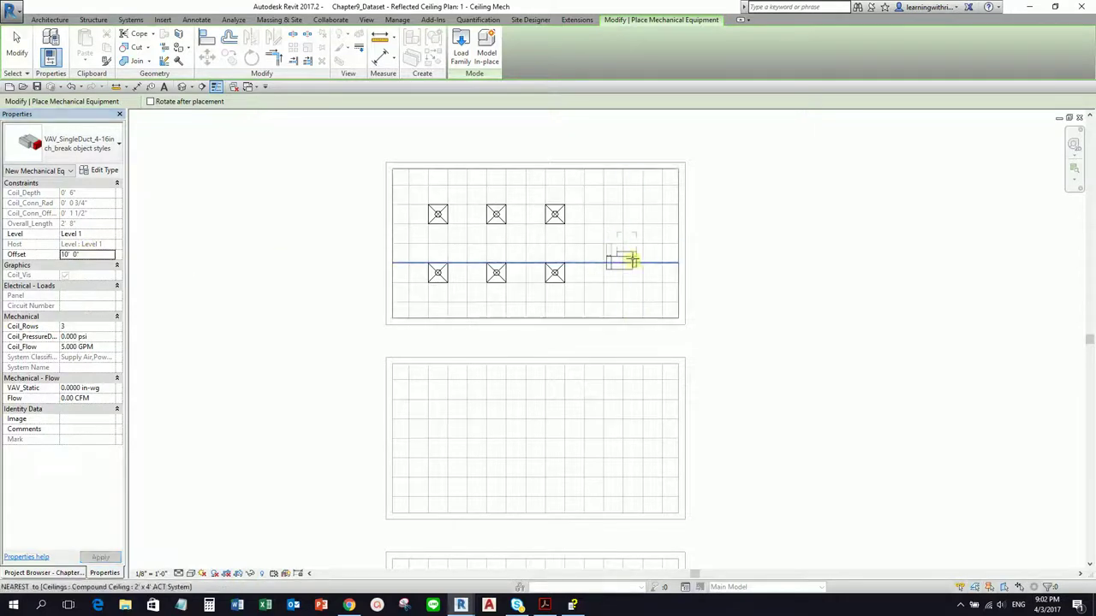
{"action": "scroll", "coordinate": [638, 238], "scroll_direction": "up", "scroll_amount": 2}
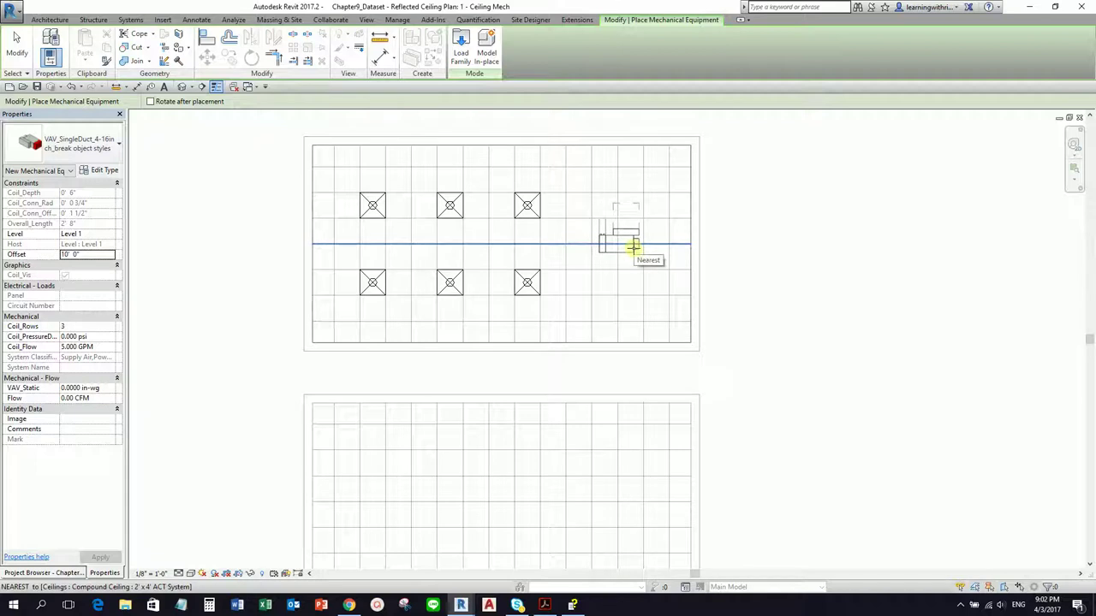
{"action": "left_click", "coordinate": [632, 247]}
{"action": "left_click", "coordinate": [632, 248]}
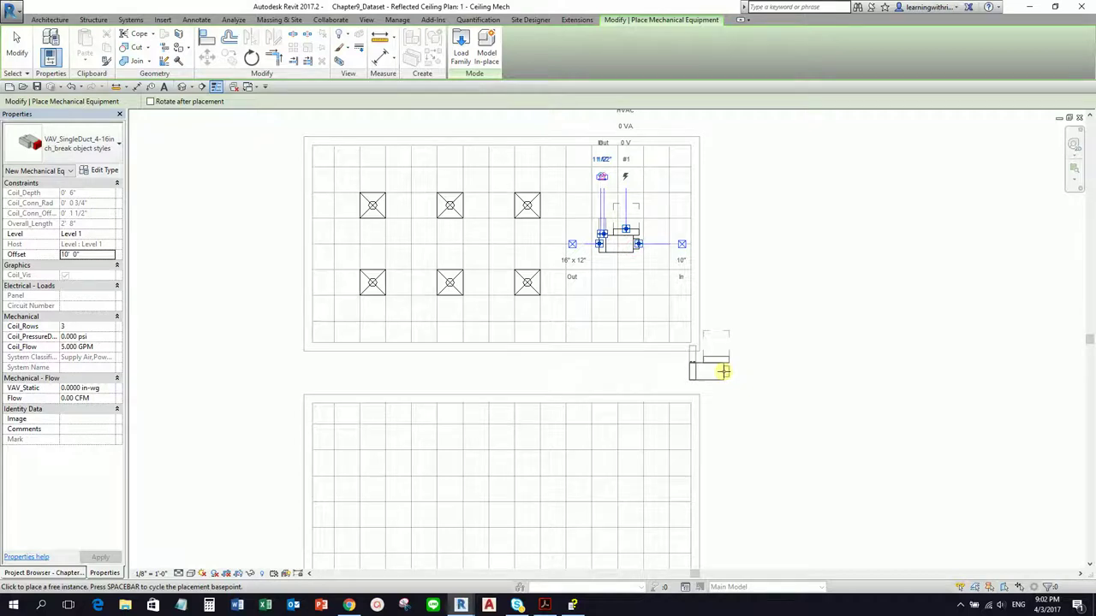
{"action": "left_click", "coordinate": [85, 257]}
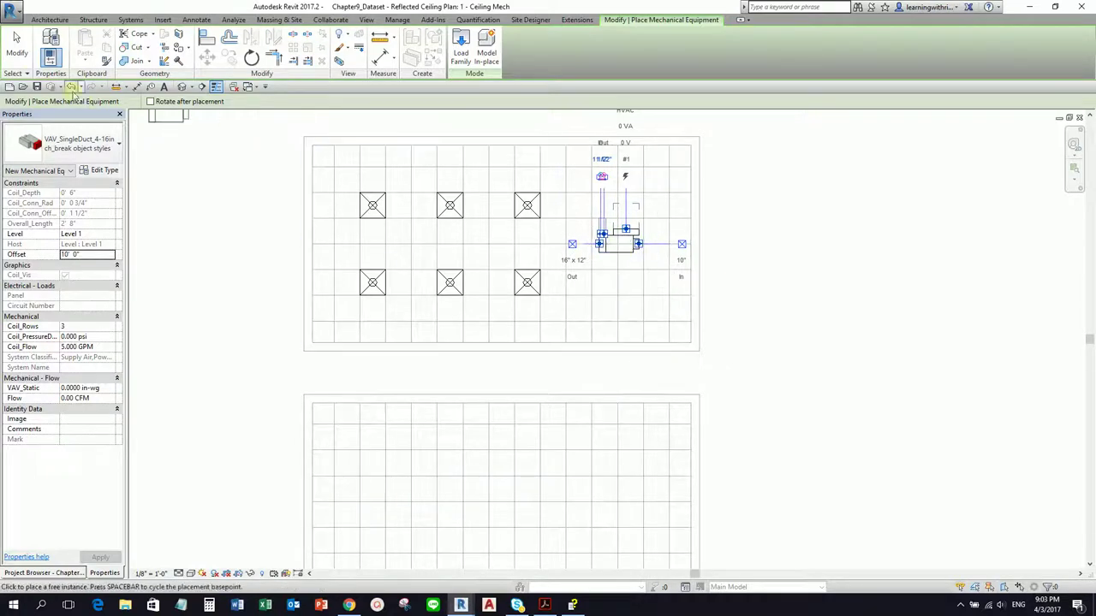
{"action": "left_click", "coordinate": [18, 54]}
Step: Pan and zoom the ceiling plan to centre on the upper room
{"action": "middle_click_drag", "start_coordinate": [801, 318], "coordinate": [860, 346]}
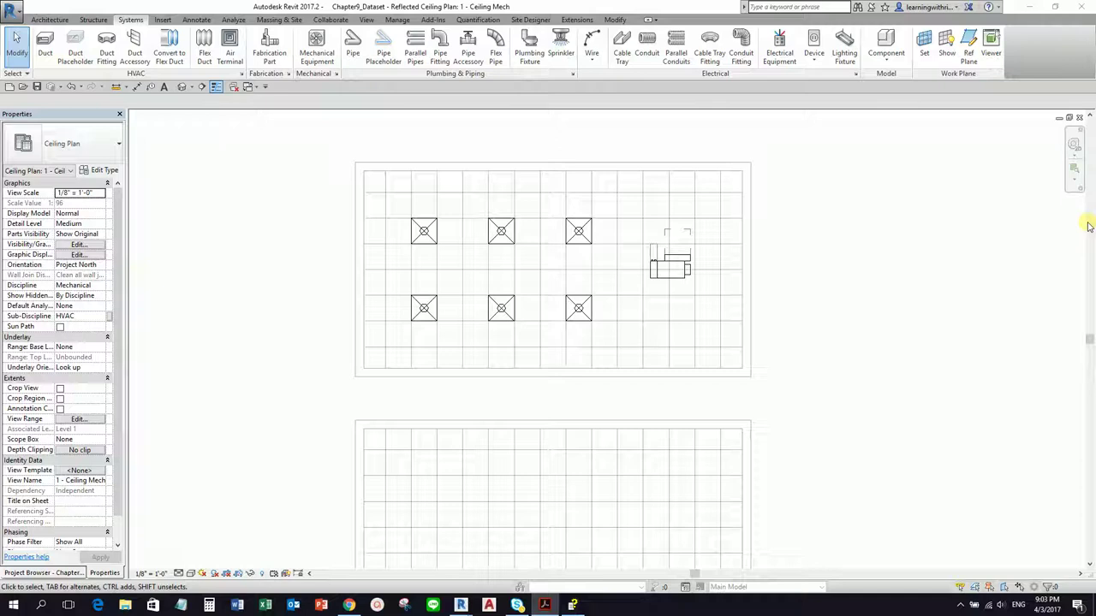
{"action": "scroll", "coordinate": [565, 287], "scroll_direction": "up", "scroll_amount": 1}
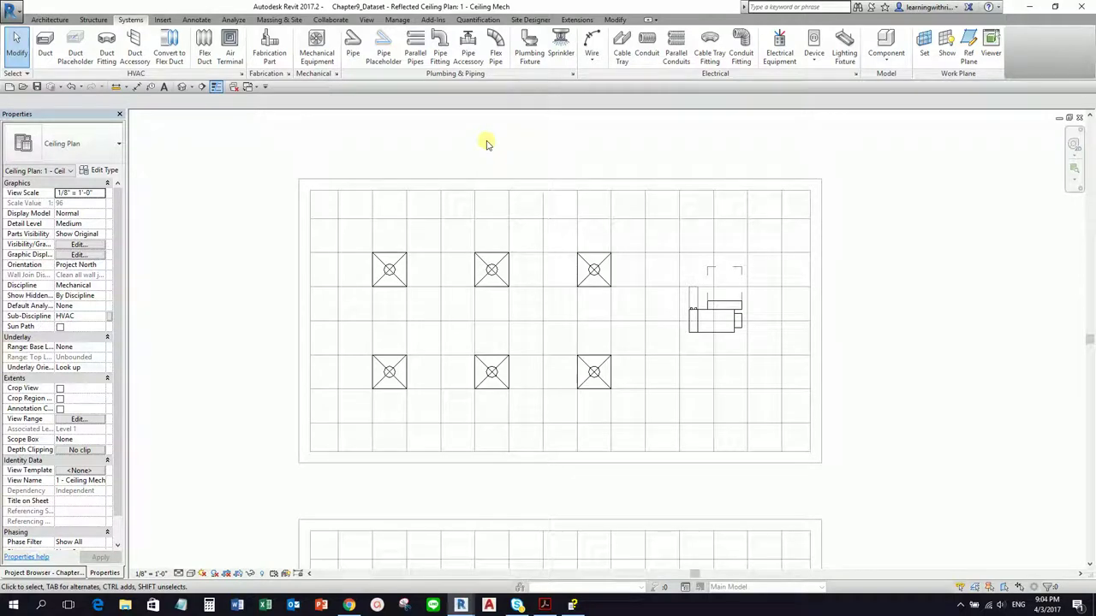
{"action": "left_click", "coordinate": [182, 89]}
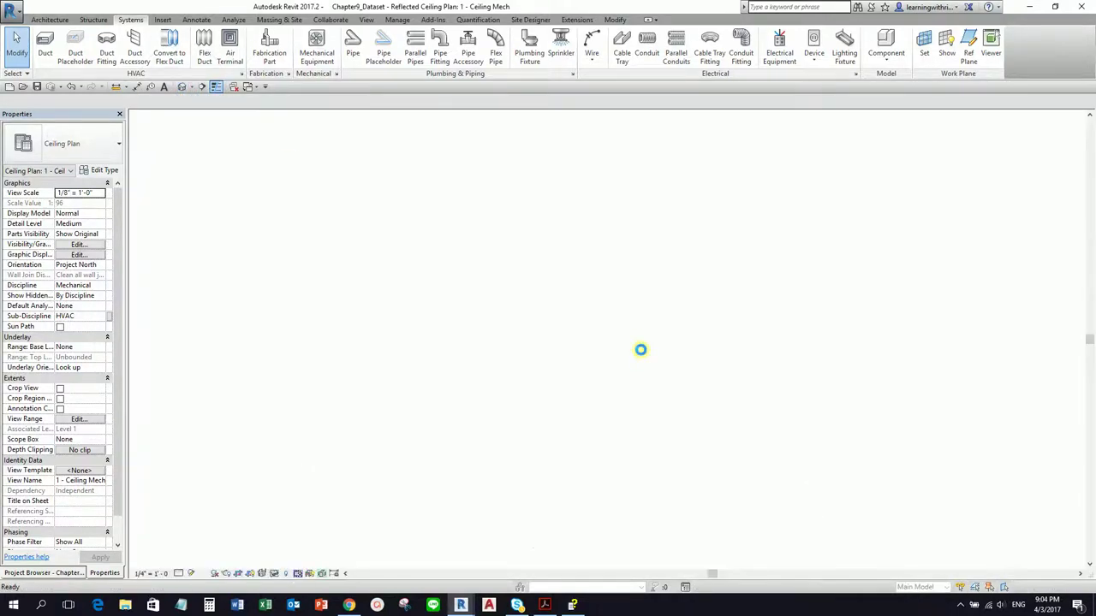
Step: Select the top supply diffuser, check its system classification, and open its family for editing
{"action": "scroll", "coordinate": [675, 235], "scroll_direction": "up", "scroll_amount": 5}
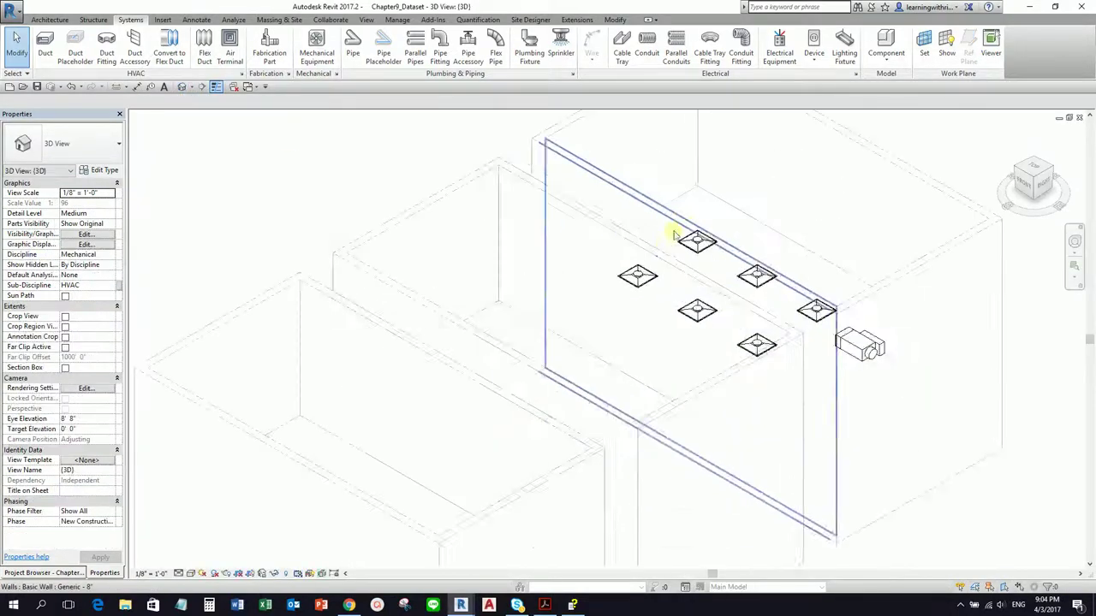
{"action": "left_click", "coordinate": [704, 261]}
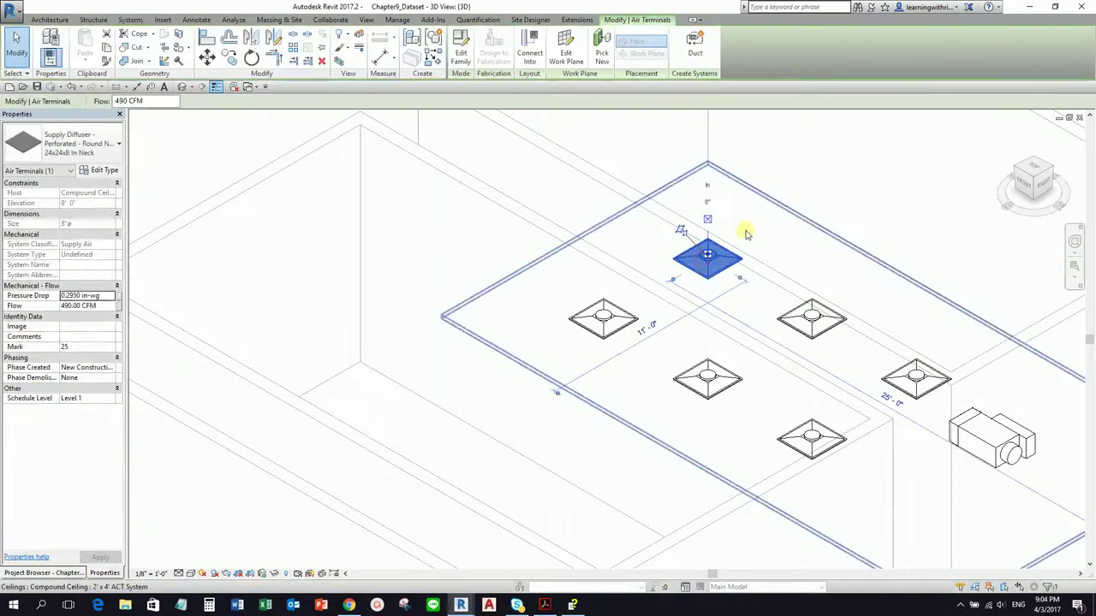
{"action": "scroll", "coordinate": [719, 231], "scroll_direction": "up", "scroll_amount": 5}
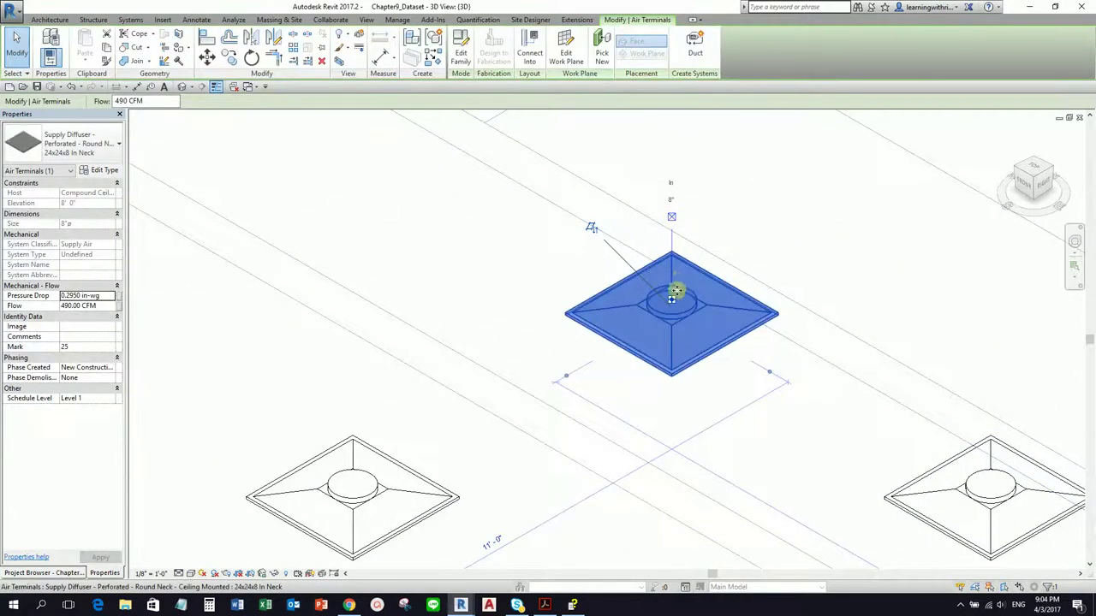
{"action": "left_click", "coordinate": [672, 314]}
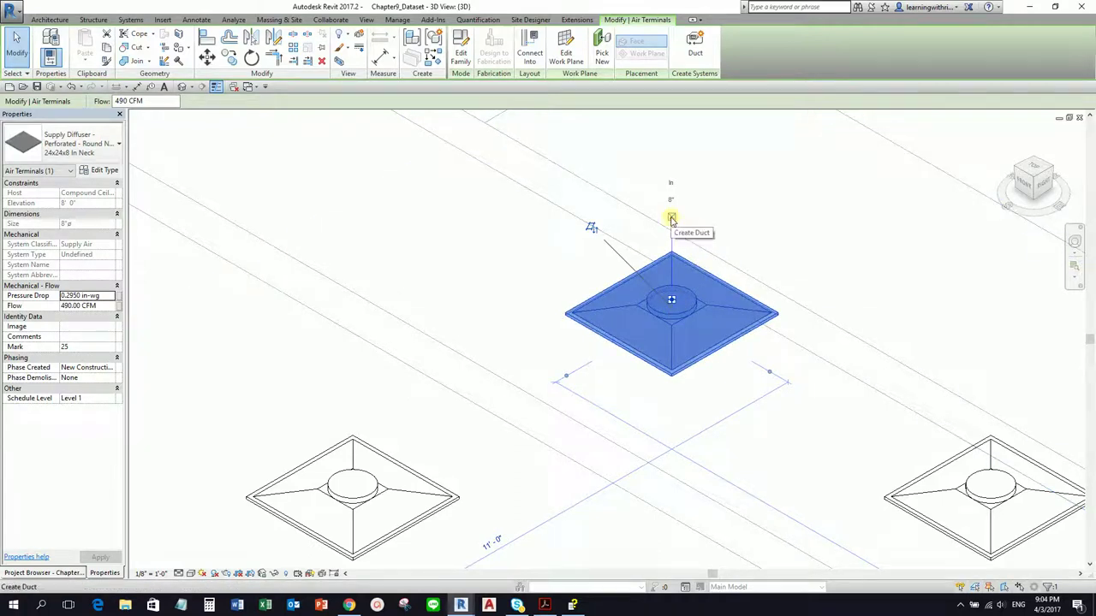
{"action": "left_click", "coordinate": [690, 337]}
{"action": "left_click", "coordinate": [688, 309]}
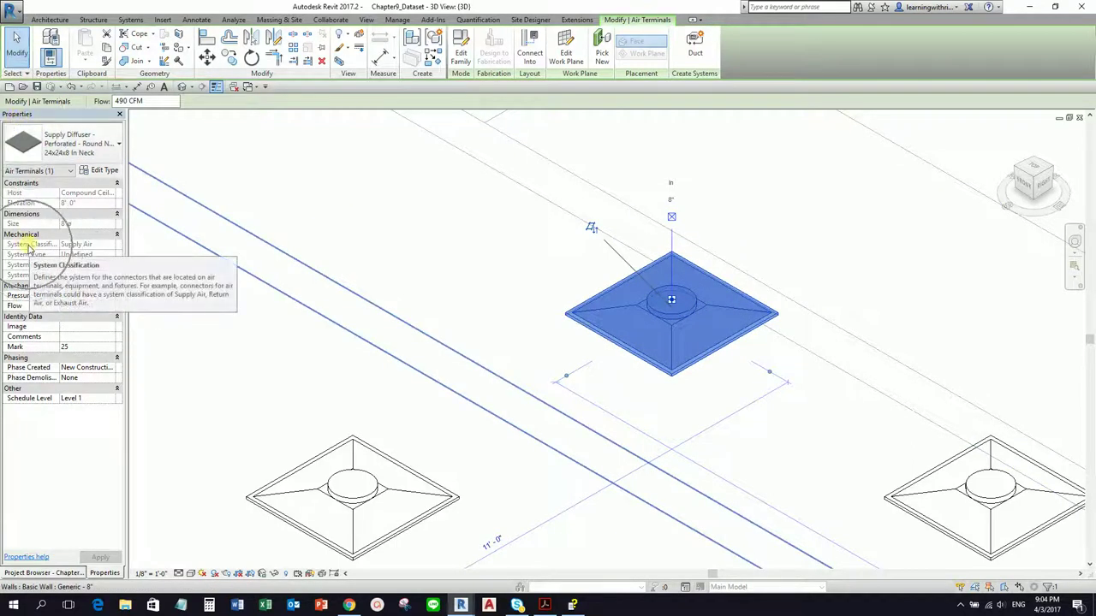
{"action": "left_click", "coordinate": [90, 248]}
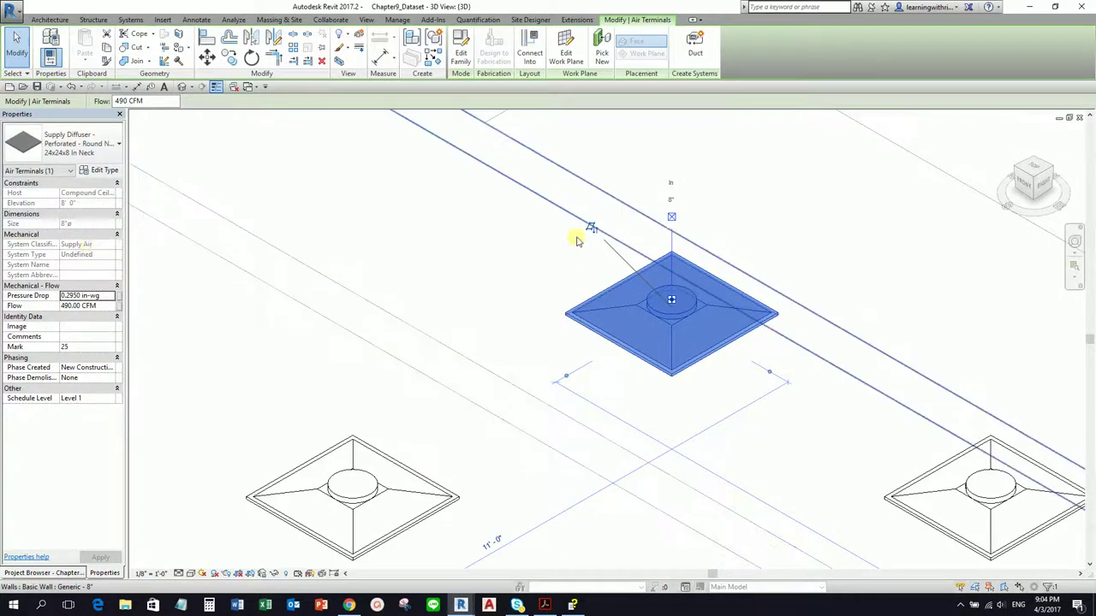
{"action": "scroll", "coordinate": [660, 313], "scroll_direction": "down", "scroll_amount": 3}
{"action": "left_click", "coordinate": [690, 325]}
{"action": "left_click", "coordinate": [459, 48]}
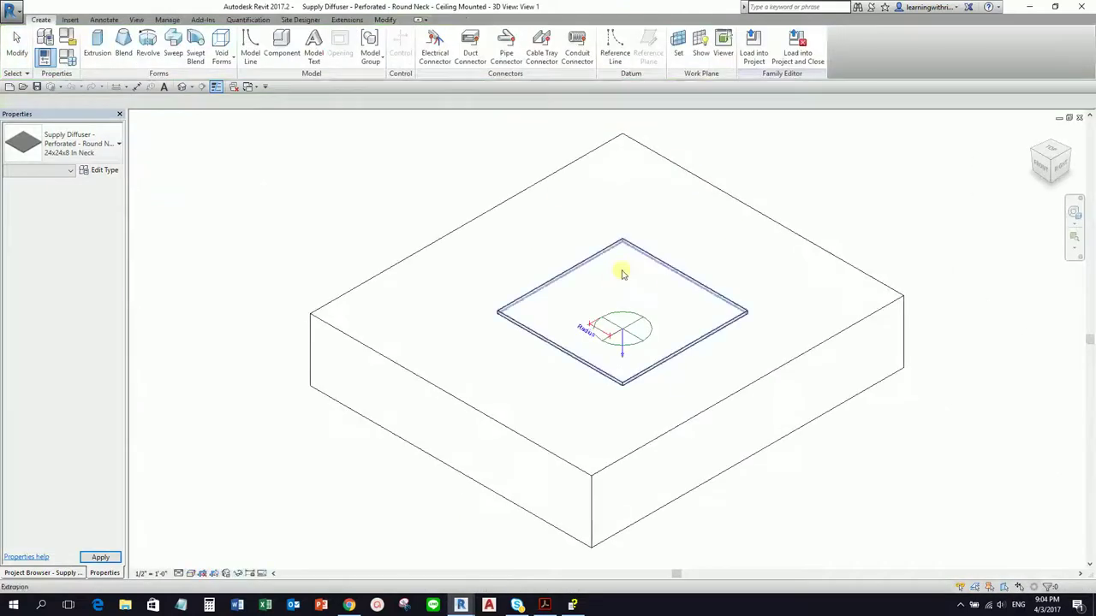
Step: Orbit the diffuser family side-on and select its round Supply Air inlet connector
{"action": "middle_click_drag", "start_coordinate": [875, 434], "coordinate": [616, 423], "text": "shift"}
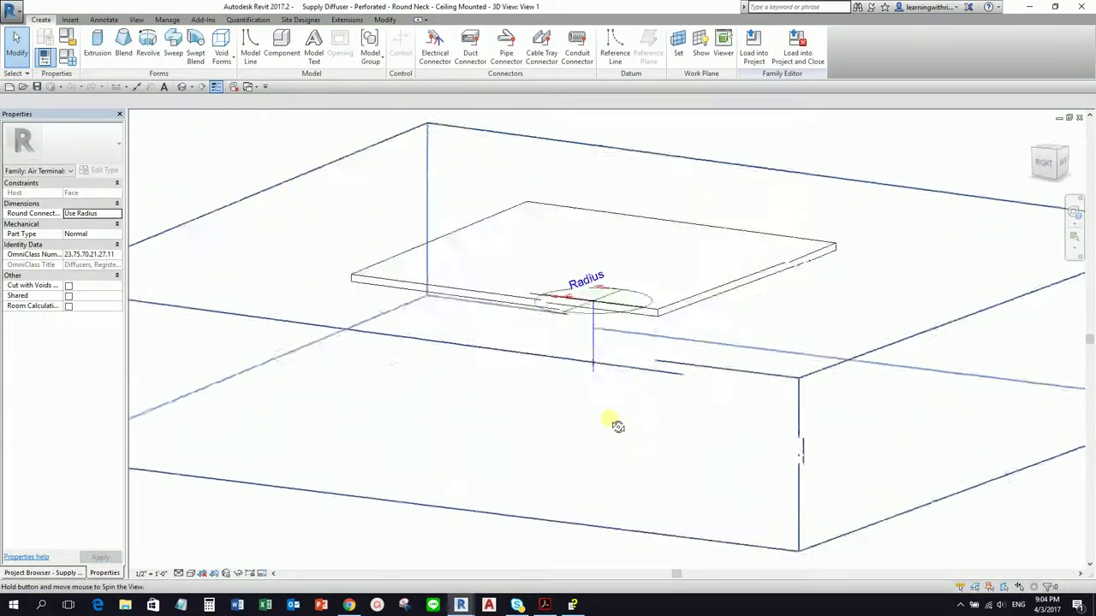
{"action": "scroll", "coordinate": [617, 423], "scroll_direction": "up", "scroll_amount": 2}
{"action": "left_click", "coordinate": [634, 313]}
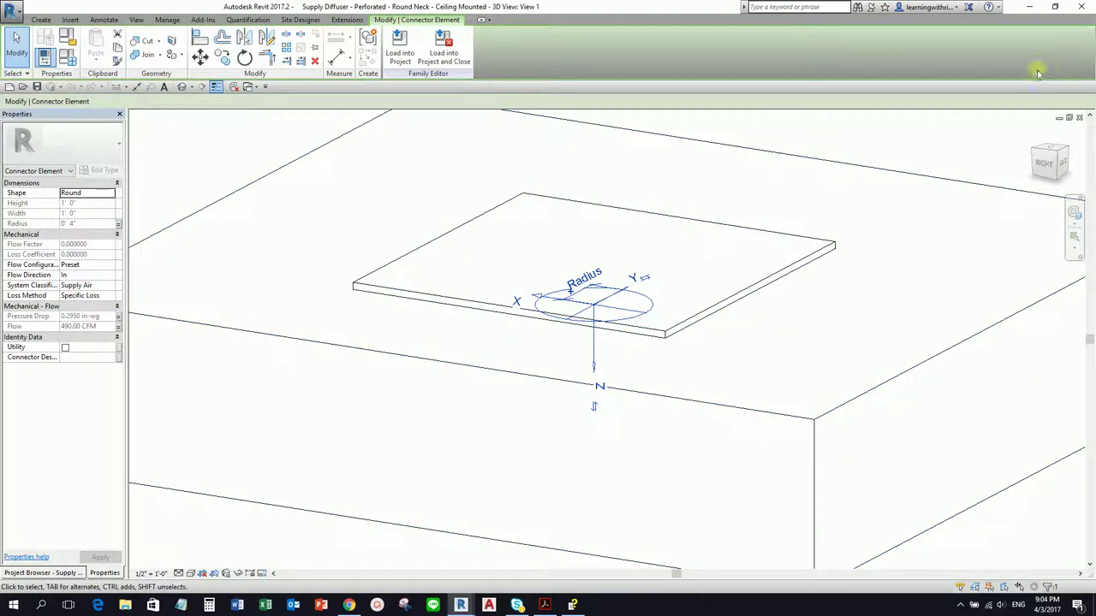
Step: Close the diffuser family without saving, then pan the project to show more diffusers
{"action": "left_click", "coordinate": [1081, 118]}
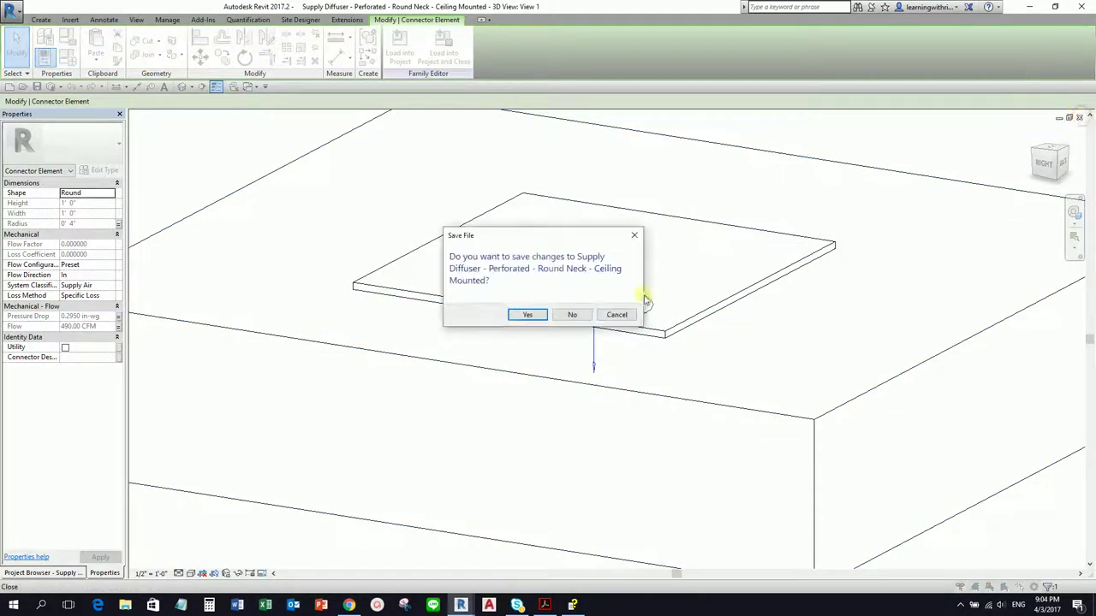
{"action": "left_click", "coordinate": [585, 315]}
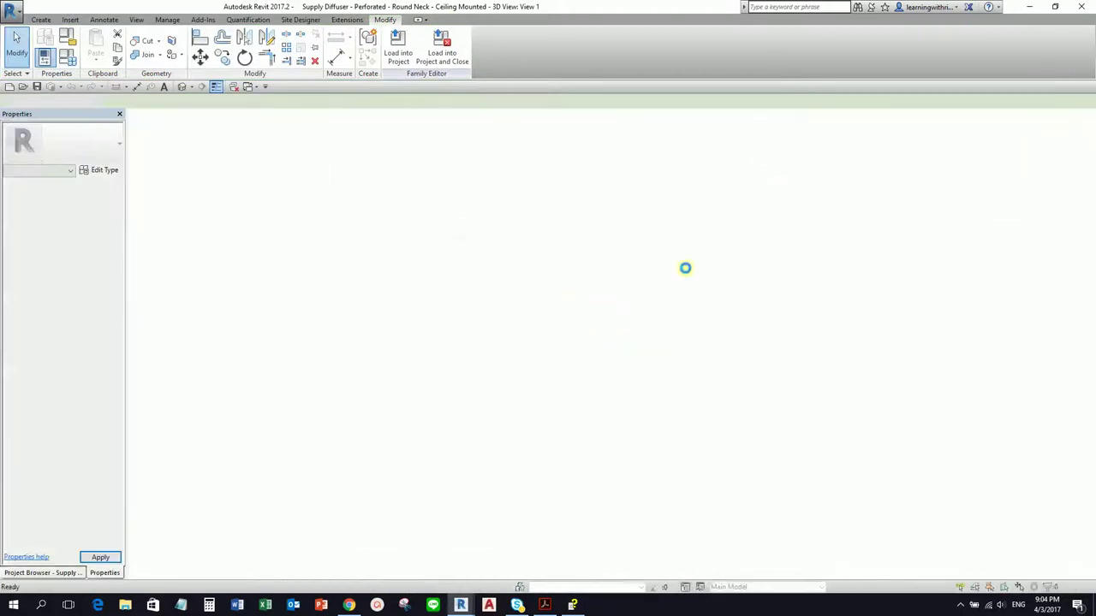
{"action": "scroll", "coordinate": [709, 334], "scroll_direction": "down", "scroll_amount": 5}
{"action": "middle_click_drag", "start_coordinate": [690, 303], "coordinate": [579, 244]}
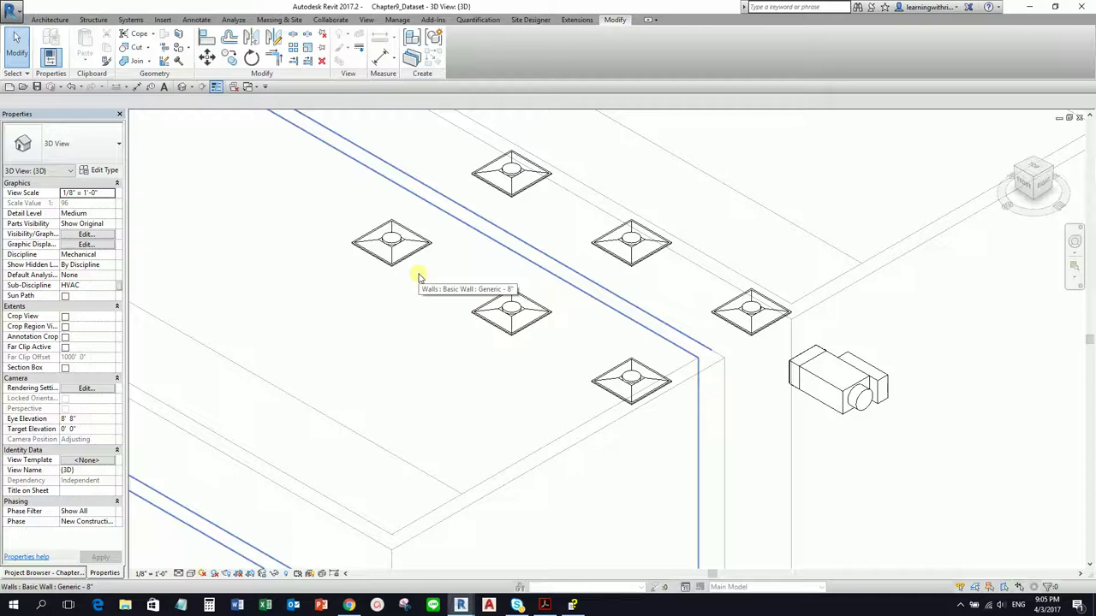
Step: Select the VAV box, zoom and orbit around it, and open its VAV_SingleDuct_4-16inch_break family
{"action": "middle_click_drag", "start_coordinate": [863, 436], "coordinate": [685, 351]}
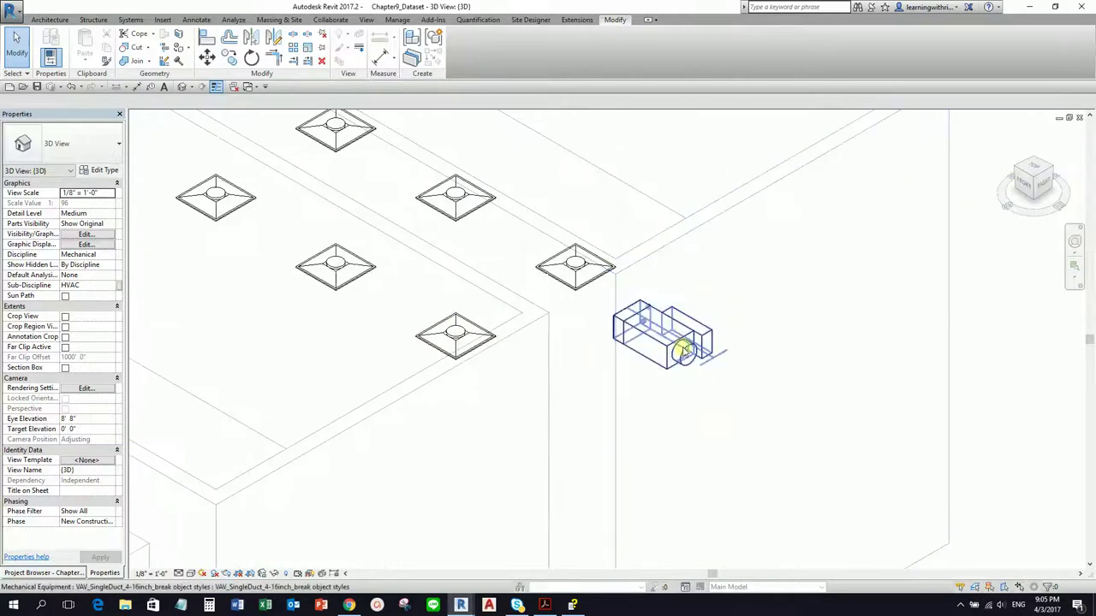
{"action": "left_click", "coordinate": [685, 350]}
{"action": "middle_click_drag", "start_coordinate": [773, 371], "coordinate": [695, 436], "text": "shift"}
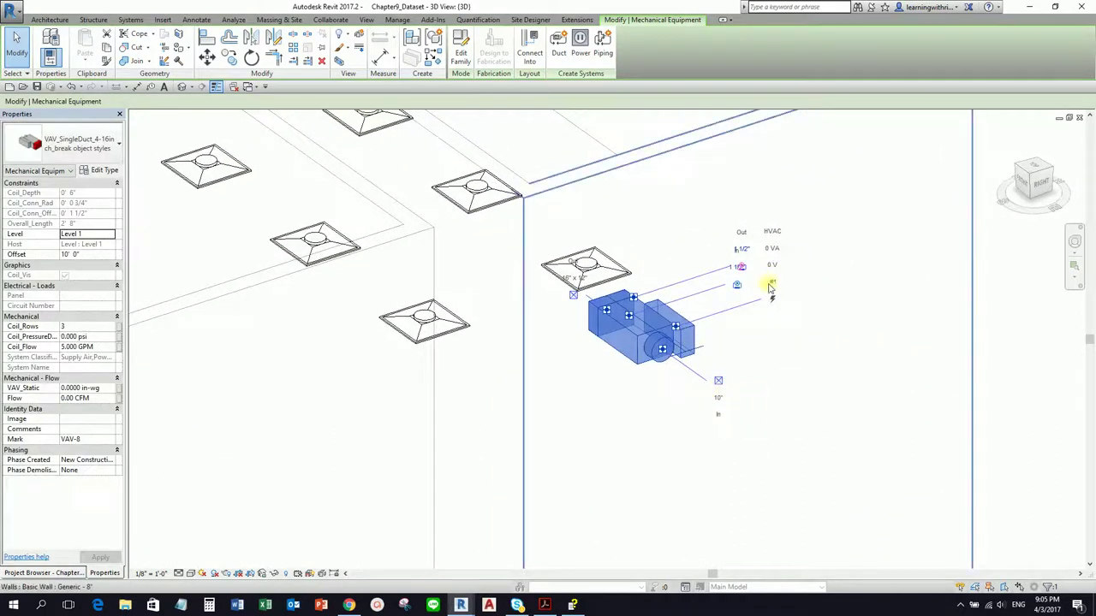
{"action": "scroll", "coordinate": [771, 288], "scroll_direction": "up", "scroll_amount": 3}
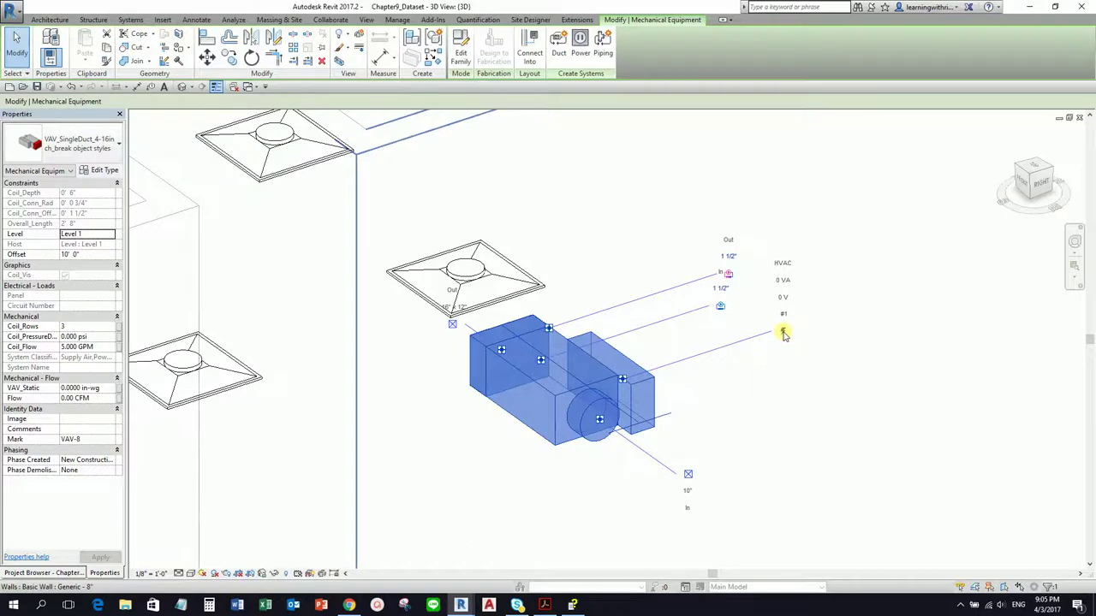
{"action": "middle_click_drag", "start_coordinate": [787, 341], "coordinate": [787, 395], "text": "shift"}
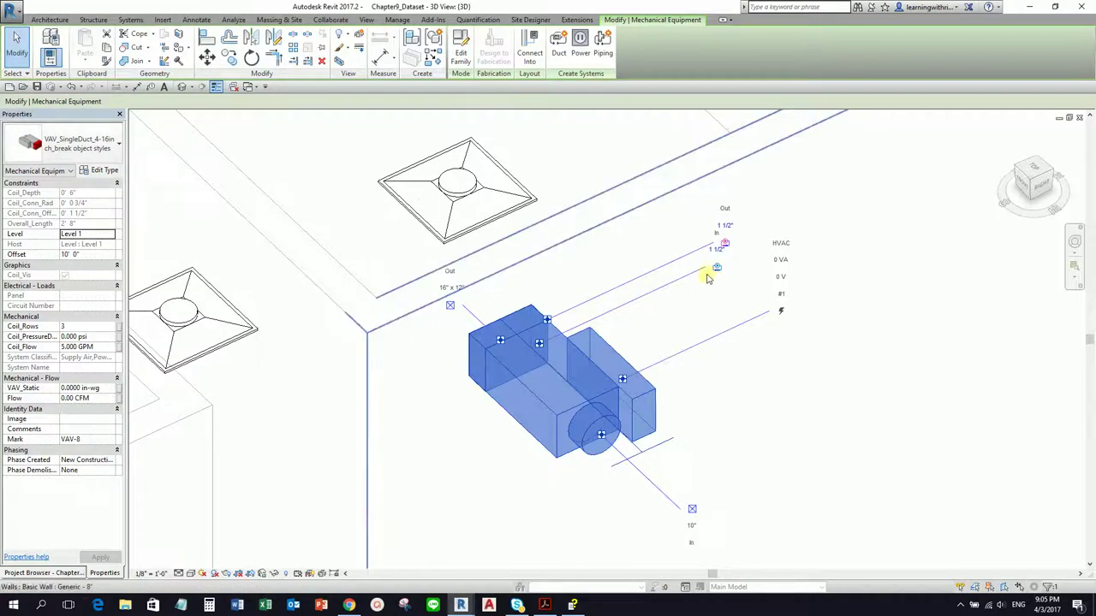
{"action": "left_click", "coordinate": [460, 50]}
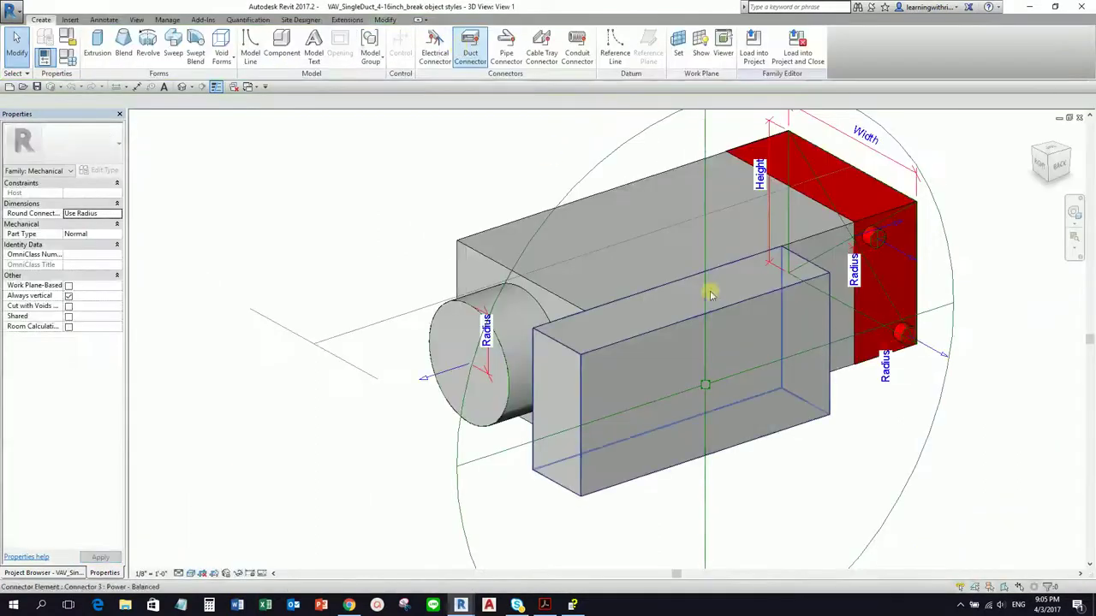
Step: Inspect the VAV family's power, round Supply Air inlet and rectangular supply-air outlet connectors
{"action": "scroll", "coordinate": [659, 382], "scroll_direction": "down", "scroll_amount": 2}
{"action": "middle_click_drag", "start_coordinate": [659, 382], "coordinate": [696, 519], "text": "shift"}
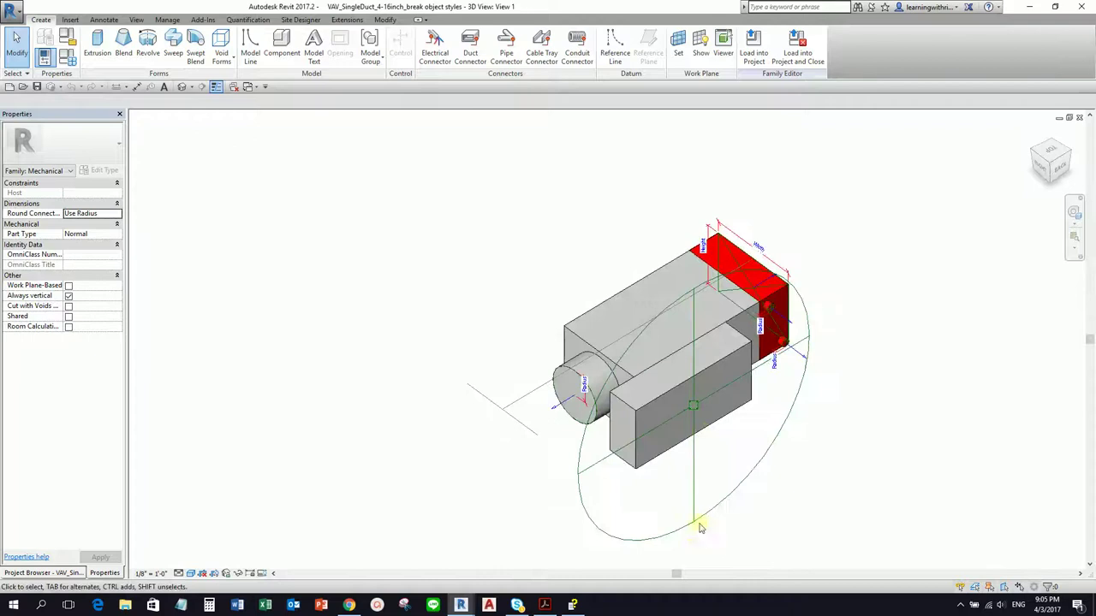
{"action": "left_click", "coordinate": [696, 488]}
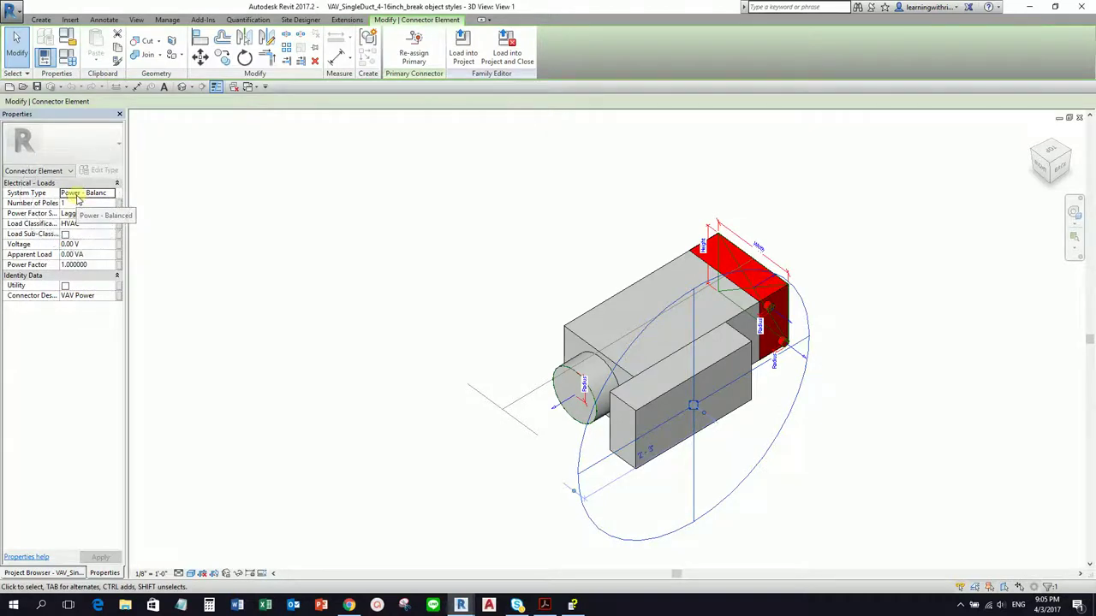
{"action": "left_click", "coordinate": [512, 241]}
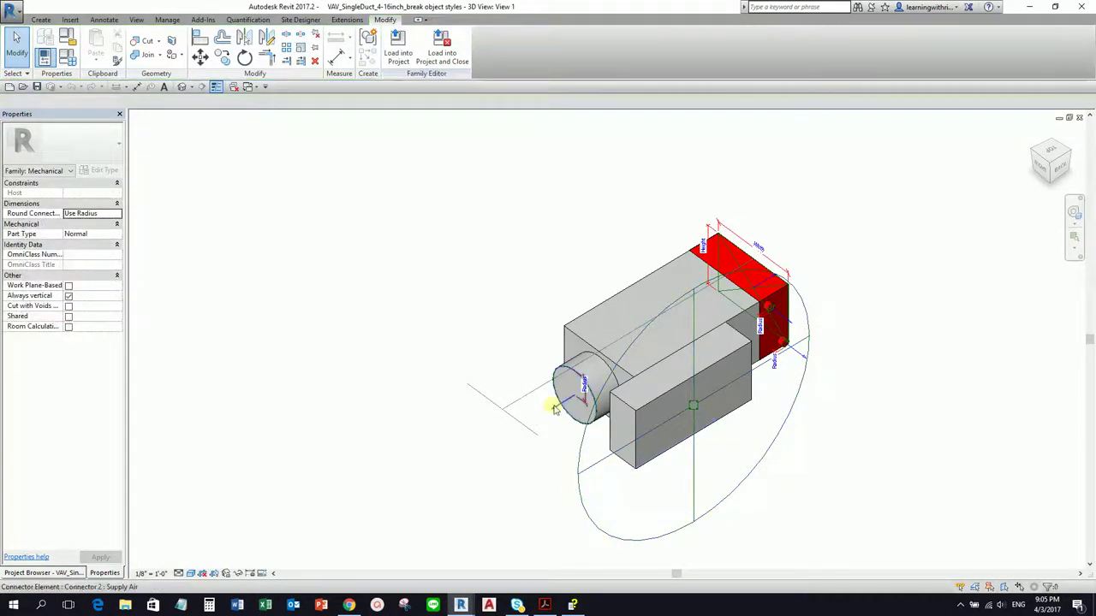
{"action": "left_click", "coordinate": [555, 409]}
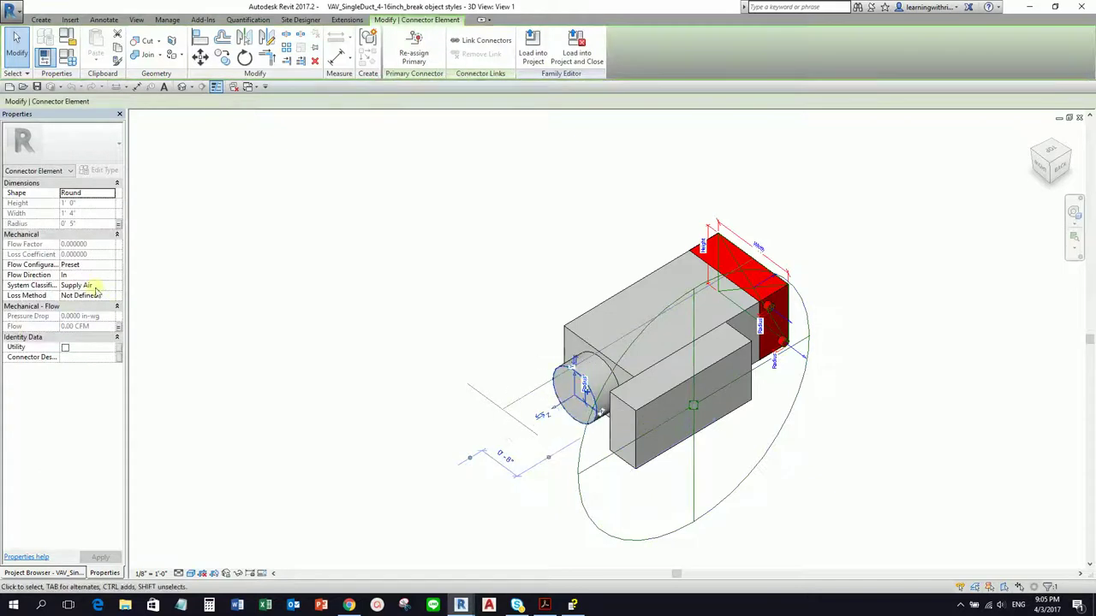
{"action": "middle_click_drag", "start_coordinate": [788, 420], "coordinate": [707, 319], "text": "shift"}
{"action": "left_click", "coordinate": [876, 416]}
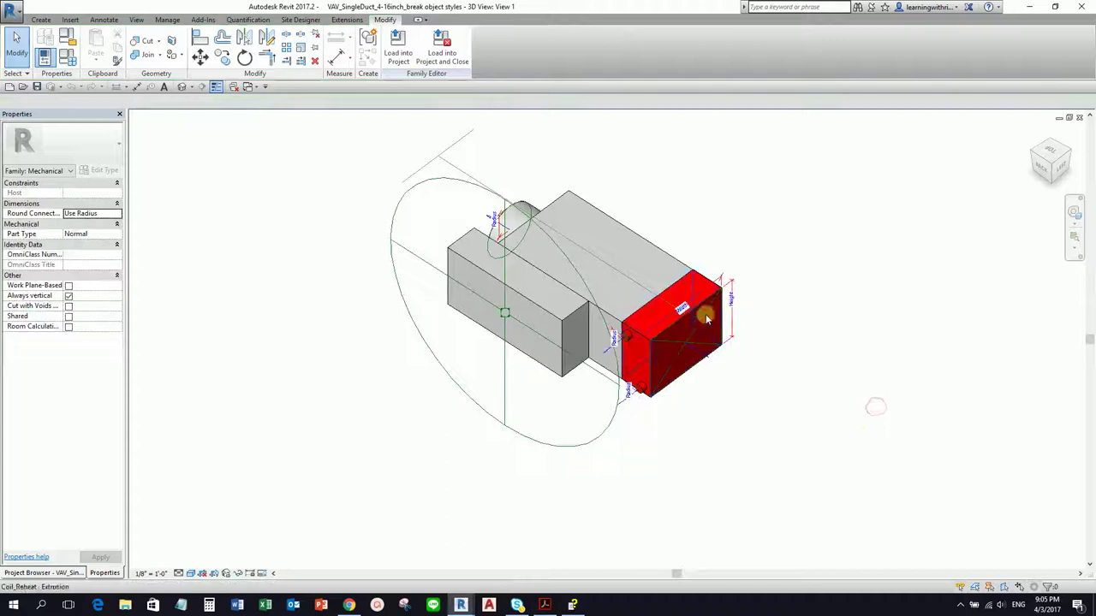
{"action": "left_click", "coordinate": [694, 344]}
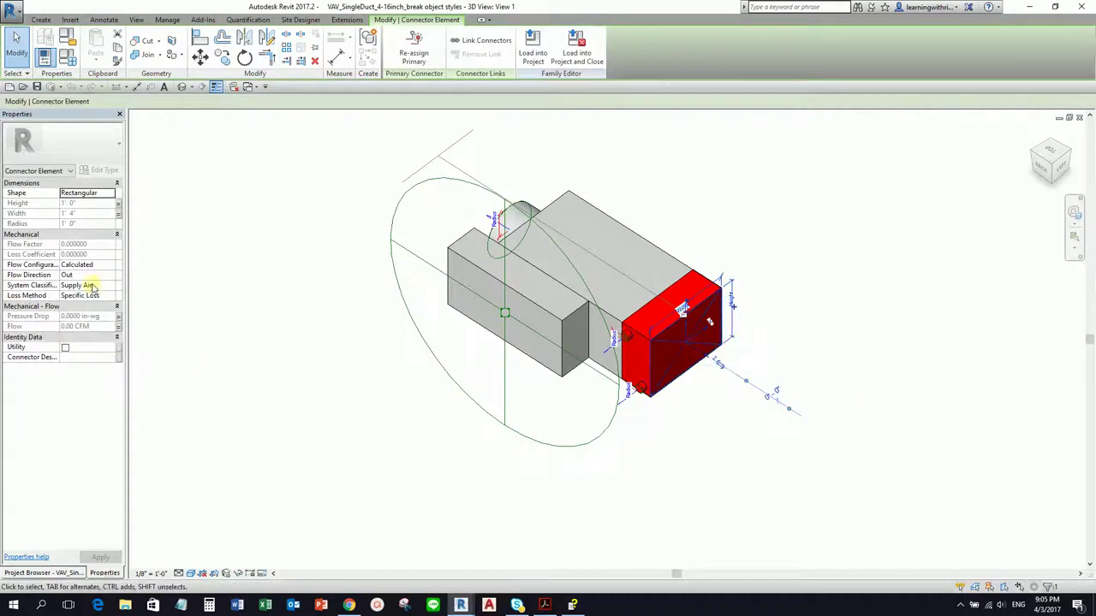
{"action": "left_click", "coordinate": [833, 191]}
Step: Check the system classifications of the Hydronic Return and Hydronic Supply connectors on the coil
{"action": "scroll", "coordinate": [612, 365], "scroll_direction": "up", "scroll_amount": 5}
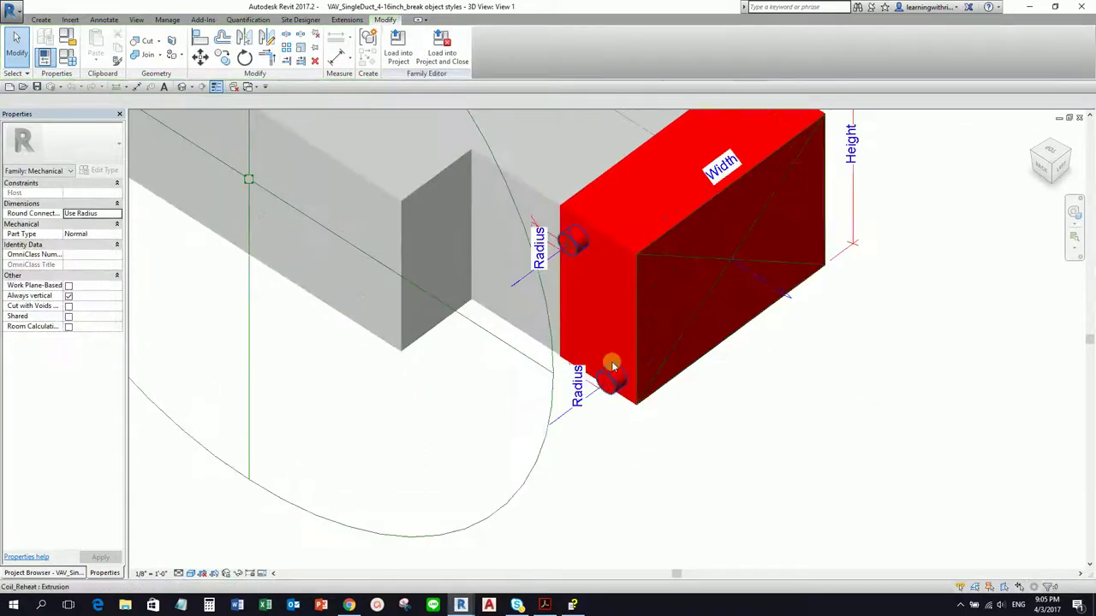
{"action": "middle_click_drag", "start_coordinate": [612, 365], "coordinate": [641, 413], "text": "shift"}
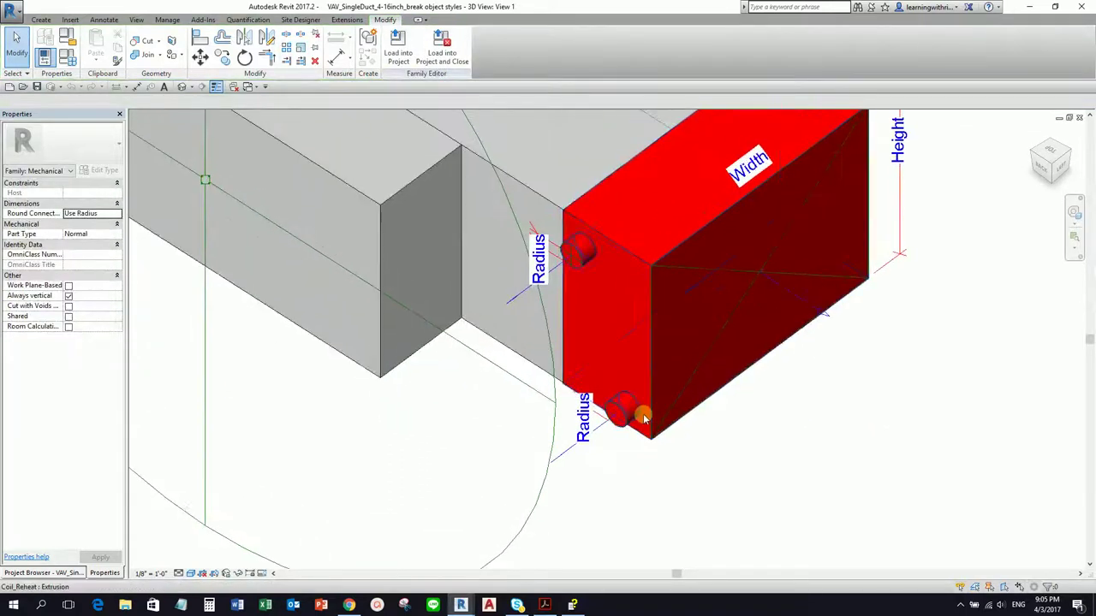
{"action": "left_click", "coordinate": [514, 299]}
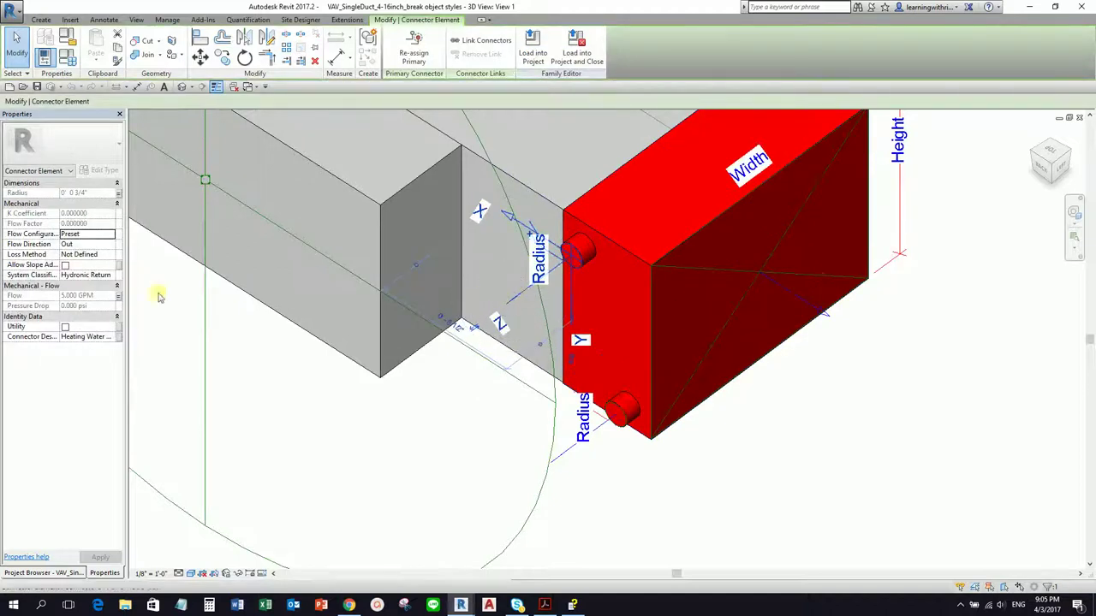
{"action": "left_click", "coordinate": [84, 274]}
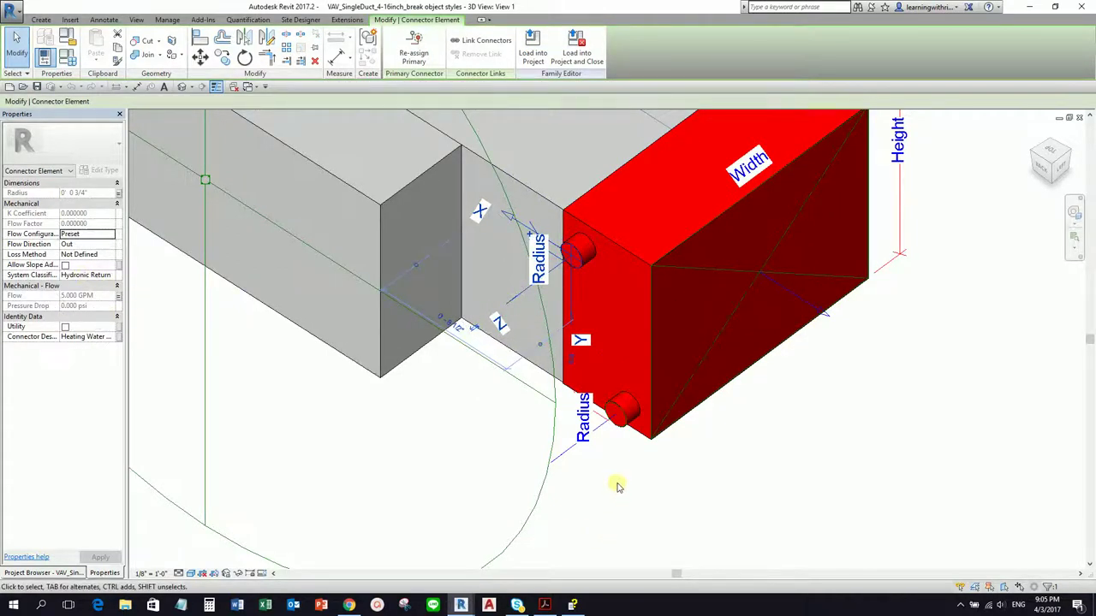
{"action": "left_click", "coordinate": [619, 486]}
{"action": "left_click", "coordinate": [563, 448]}
{"action": "left_click", "coordinate": [85, 276]}
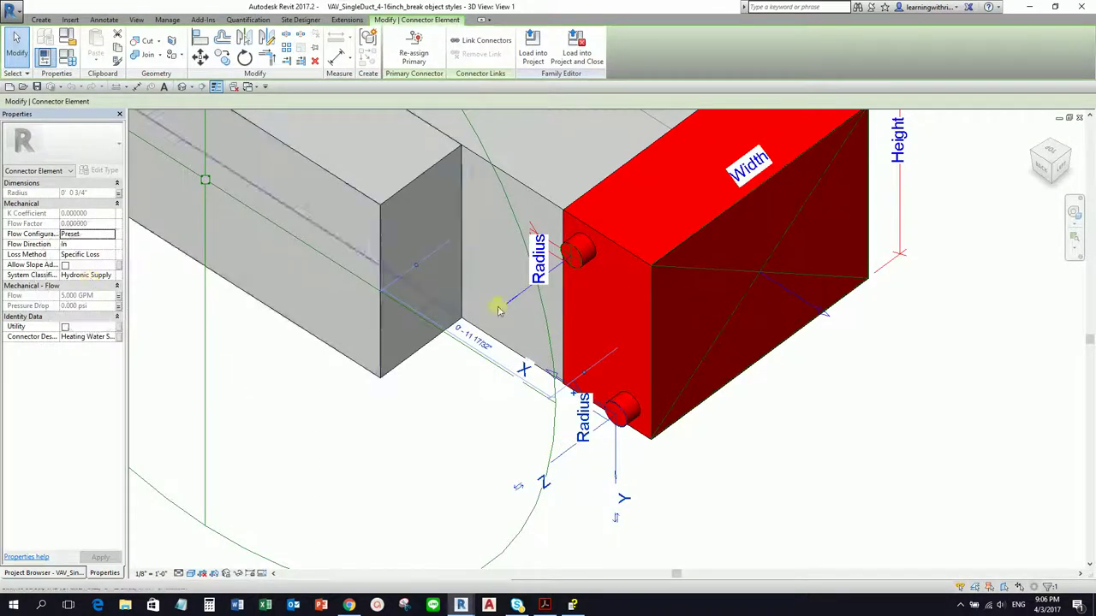
{"action": "left_click", "coordinate": [905, 416]}
Step: Orbit out to view the whole VAV model, then close the family without saving
{"action": "scroll", "coordinate": [751, 430], "scroll_direction": "down", "scroll_amount": 3}
{"action": "middle_click_drag", "start_coordinate": [905, 416], "coordinate": [788, 450], "text": "shift"}
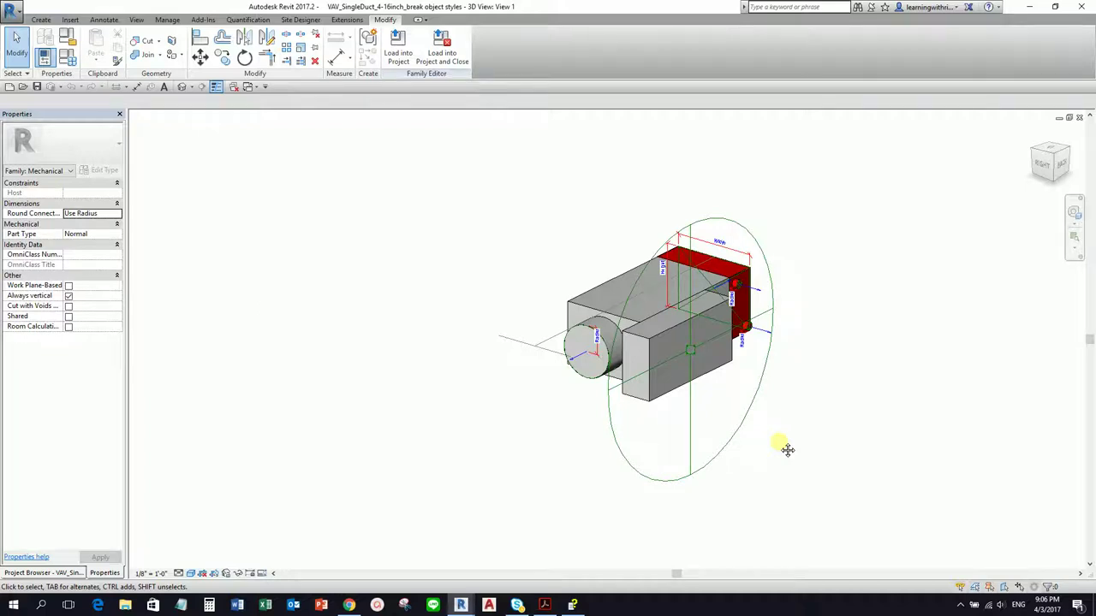
{"action": "middle_click_drag", "start_coordinate": [816, 410], "coordinate": [753, 425], "text": "shift"}
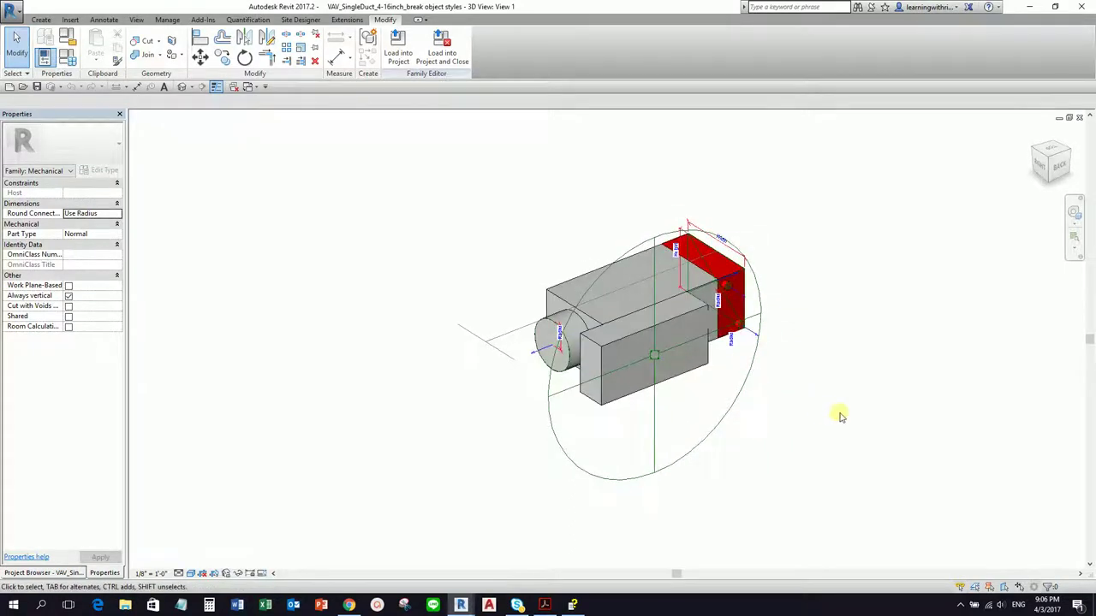
{"action": "middle_click_drag", "start_coordinate": [840, 417], "coordinate": [783, 428]}
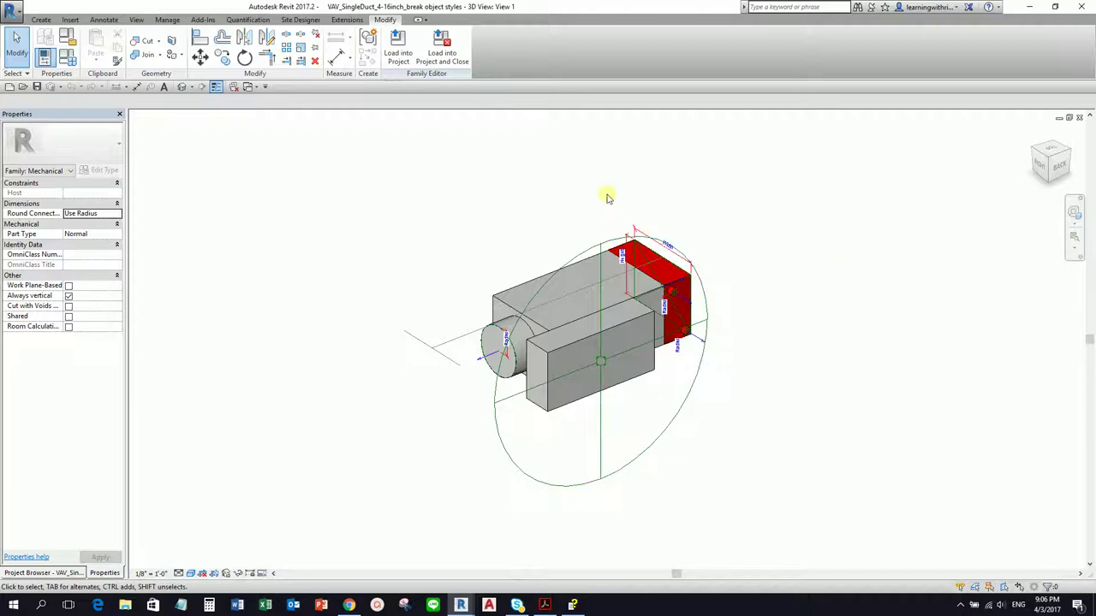
{"action": "left_click", "coordinate": [1081, 119]}
{"action": "left_click", "coordinate": [572, 309]}
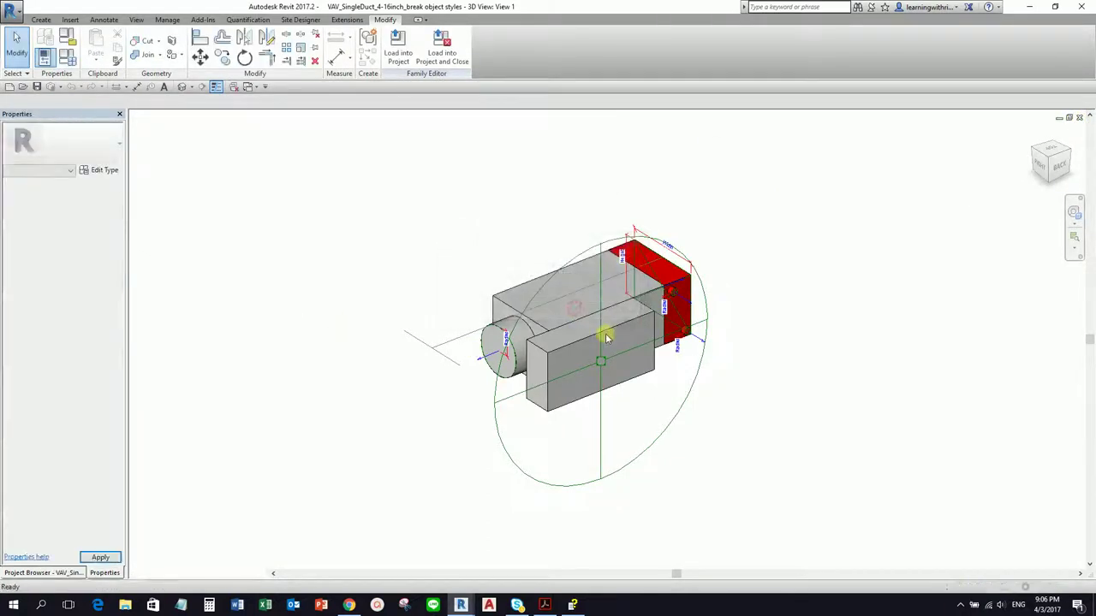
{"action": "left_click", "coordinate": [57, 572]}
{"action": "double_click", "coordinate": [96, 200]}
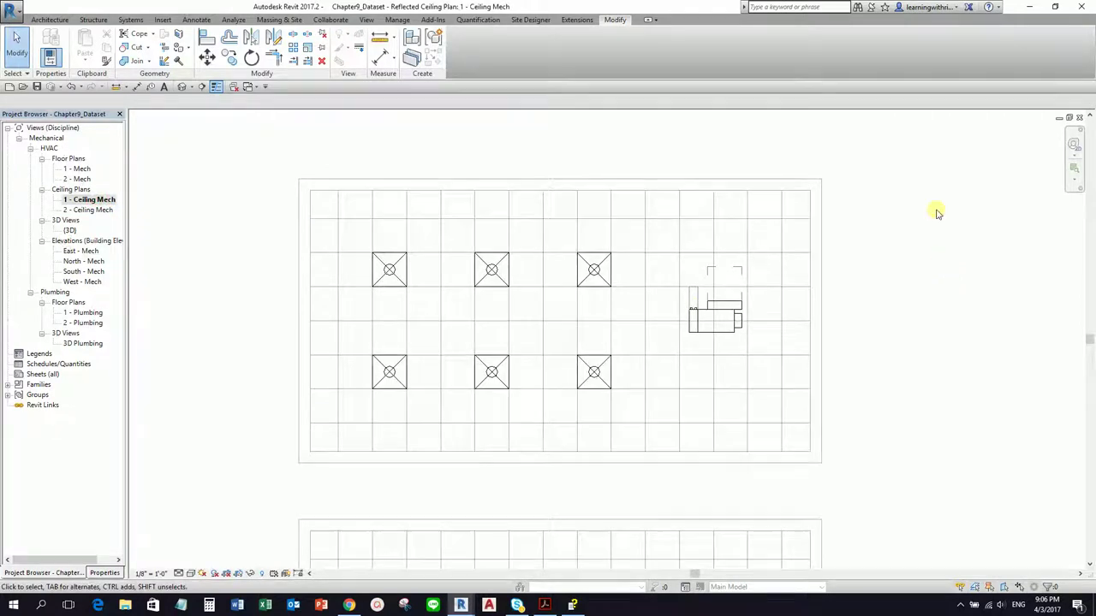
{"action": "left_click", "coordinate": [396, 276]}
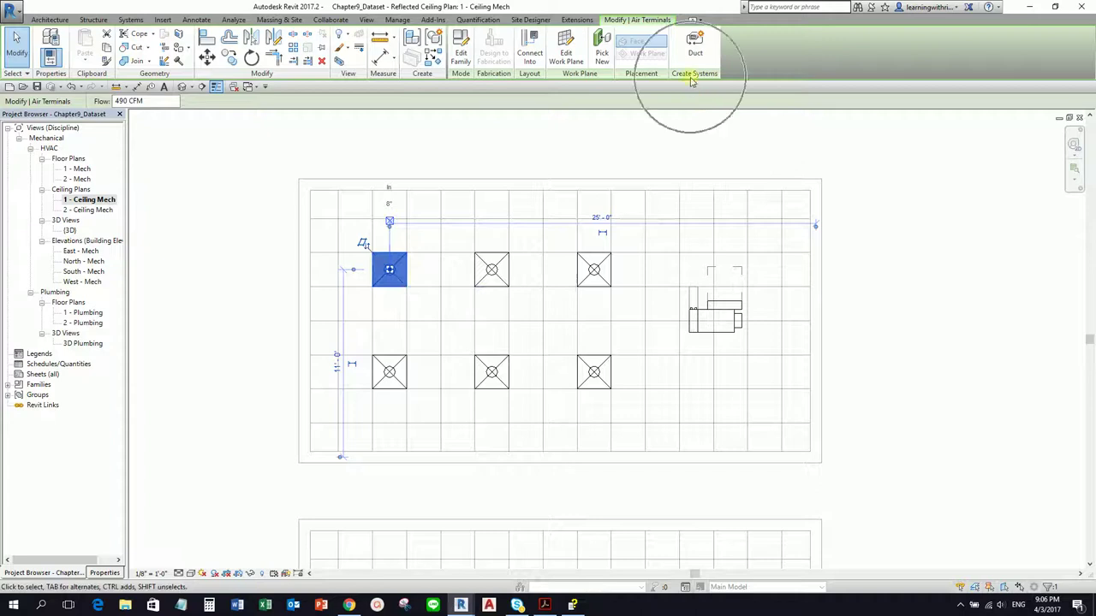
{"action": "left_click", "coordinate": [691, 79]}
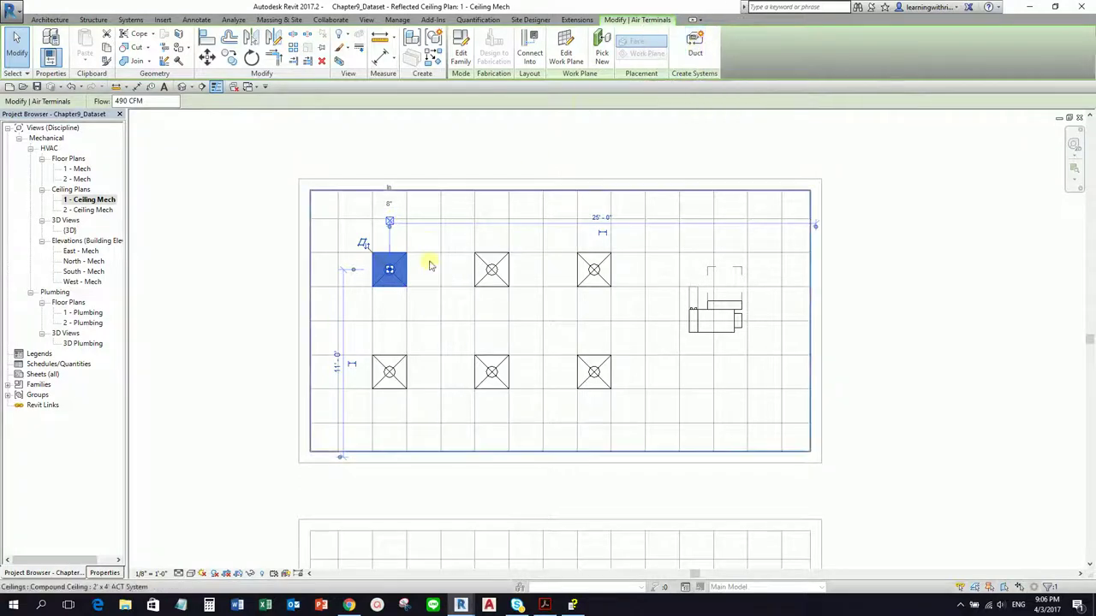
{"action": "left_click", "coordinate": [398, 286]}
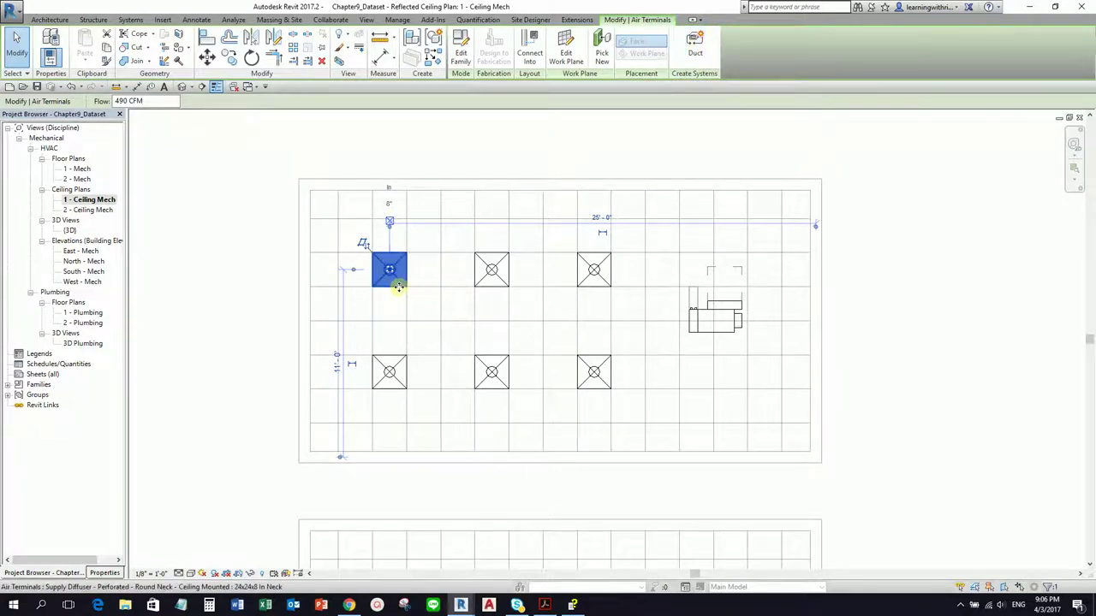
{"action": "left_click", "coordinate": [708, 72]}
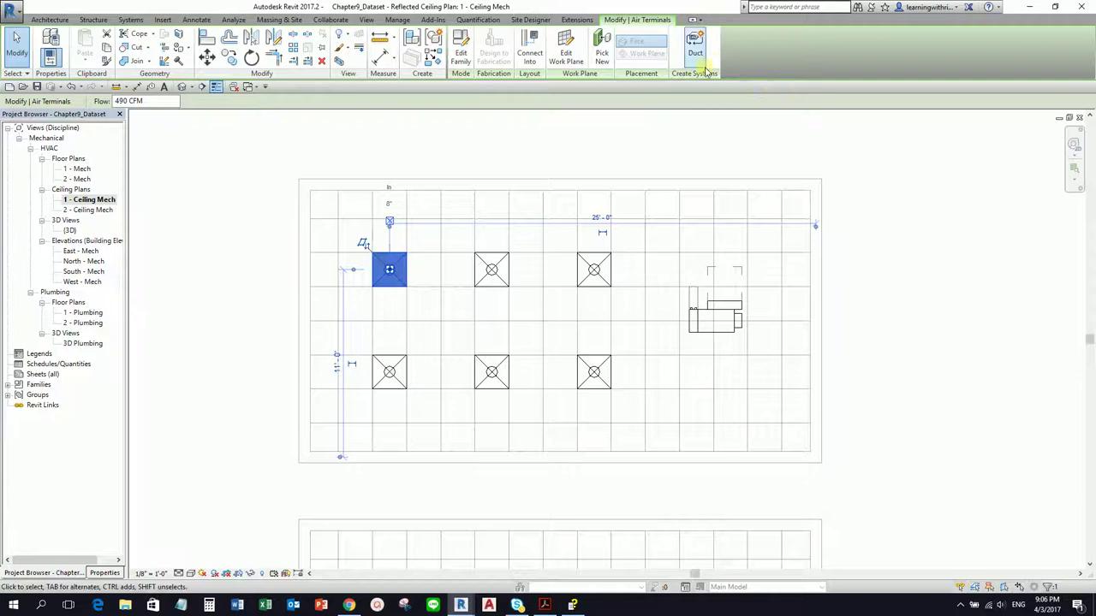
{"action": "left_click", "coordinate": [915, 320]}
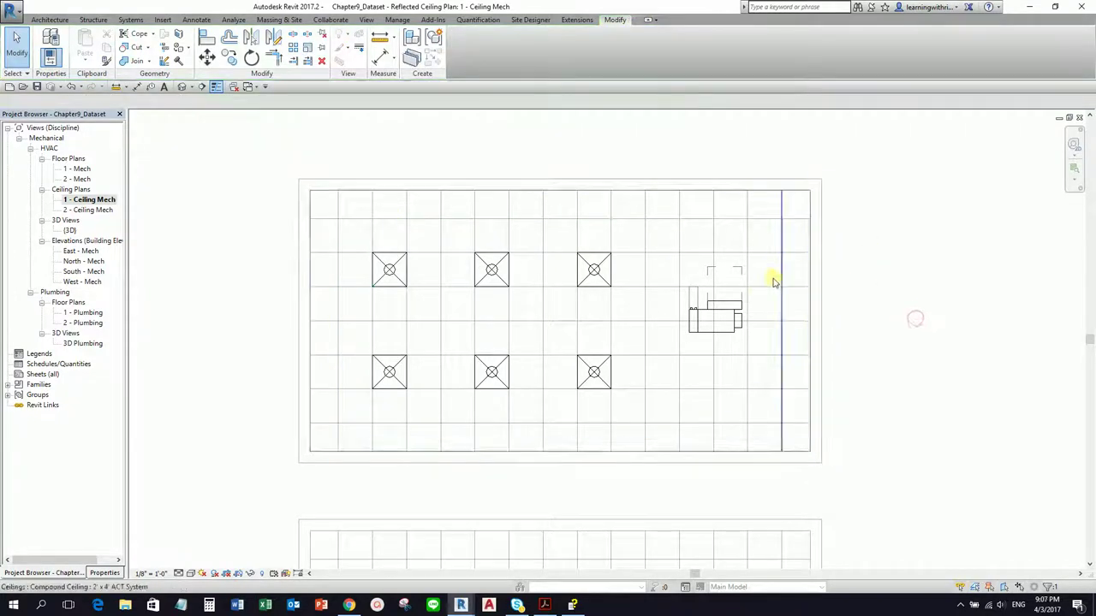
{"action": "left_click", "coordinate": [735, 310]}
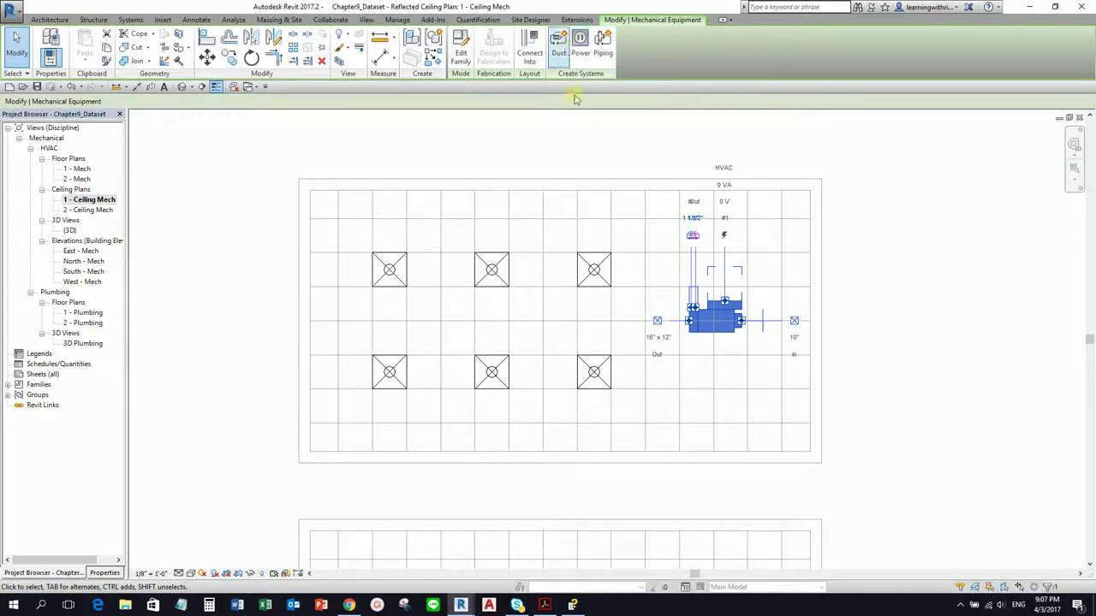
{"action": "left_click", "coordinate": [722, 324]}
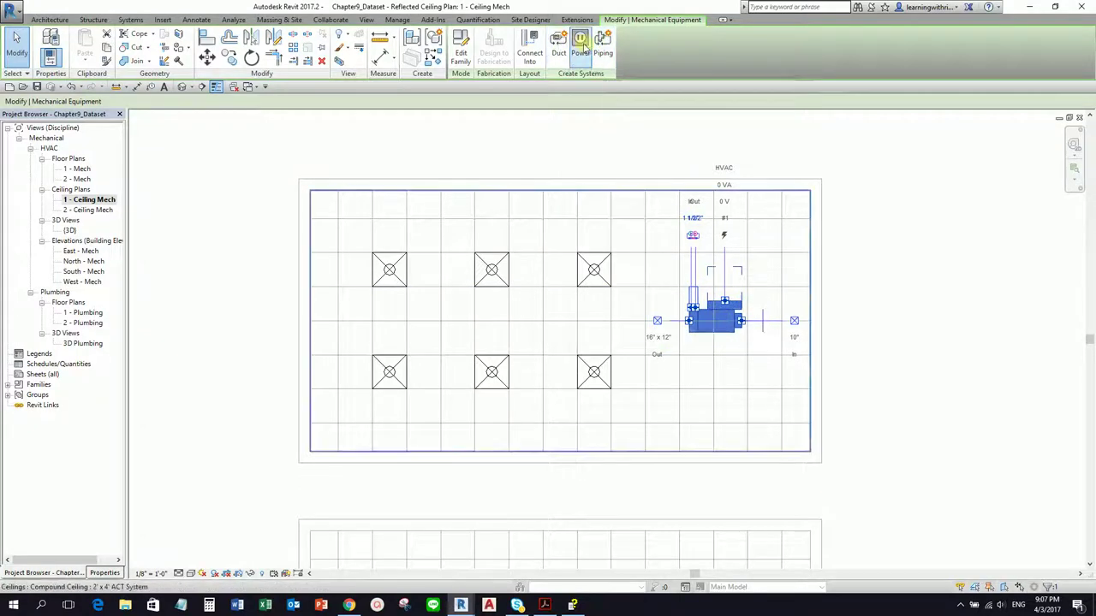
{"action": "left_click", "coordinate": [385, 152]}
{"action": "left_click", "coordinate": [390, 273]}
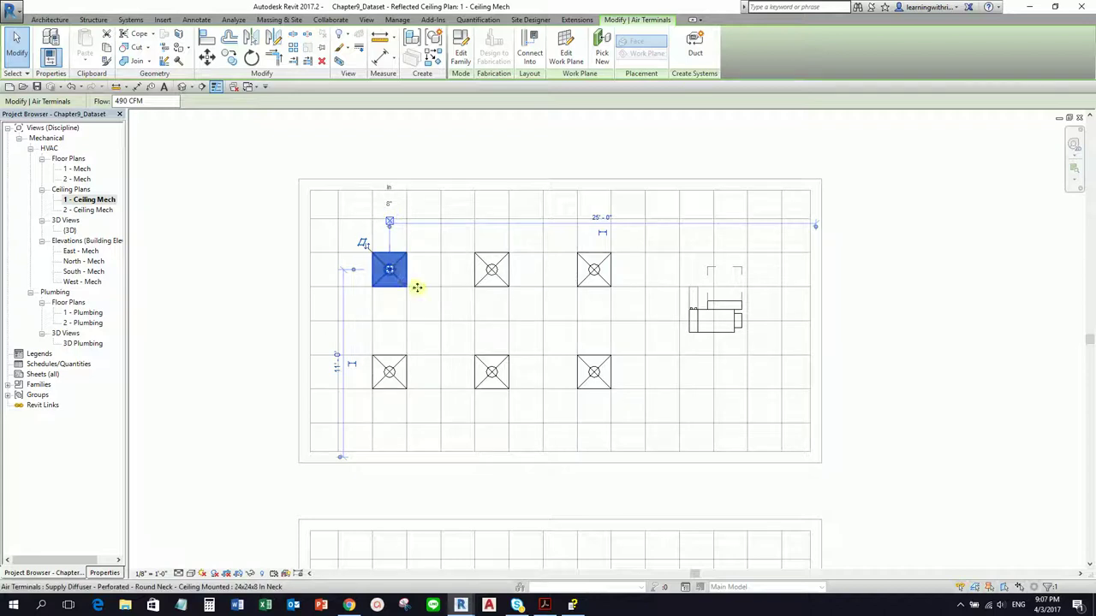
{"action": "left_click", "coordinate": [391, 276]}
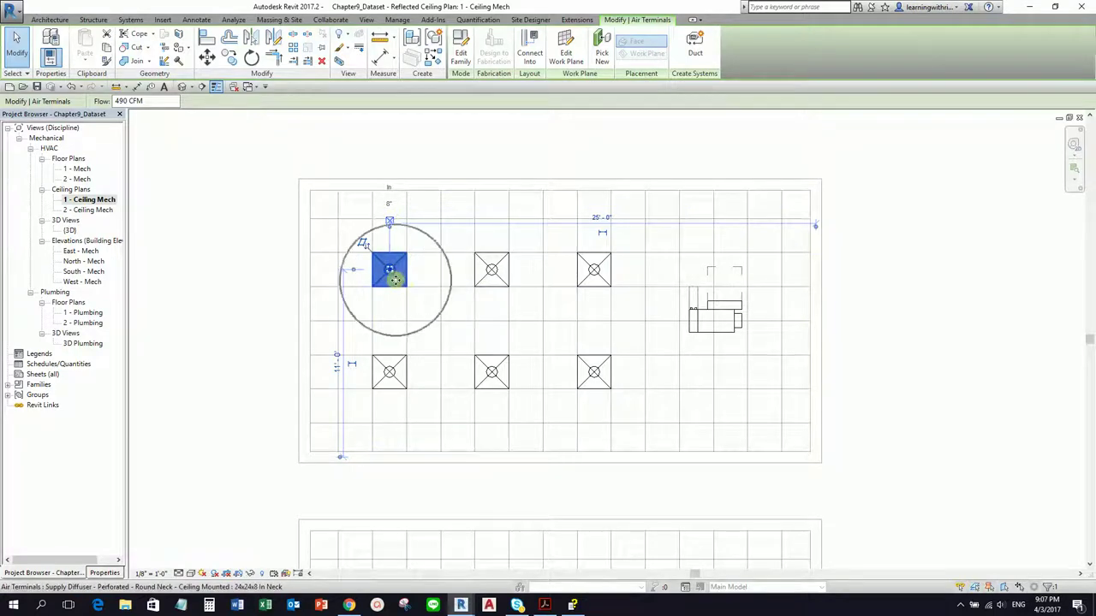
Step: Create Supply Air system Mechanical Supply Air 1 with Open in System Editor on, then cancel editing
{"action": "left_click", "coordinate": [696, 50]}
{"action": "left_click", "coordinate": [589, 295]}
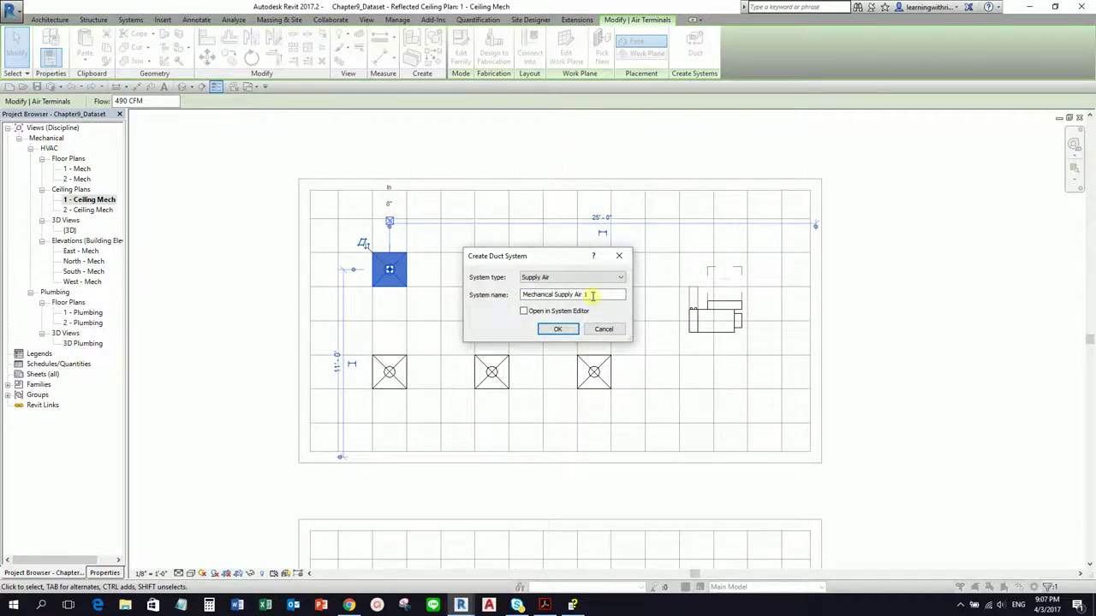
{"action": "left_click", "coordinate": [551, 277]}
{"action": "left_click", "coordinate": [547, 286]}
{"action": "left_click", "coordinate": [597, 294]}
{"action": "left_click", "coordinate": [606, 292]}
{"action": "left_click", "coordinate": [550, 318]}
{"action": "left_click", "coordinate": [526, 314]}
{"action": "left_click", "coordinate": [544, 316]}
{"action": "left_click", "coordinate": [525, 315]}
{"action": "left_click", "coordinate": [555, 330]}
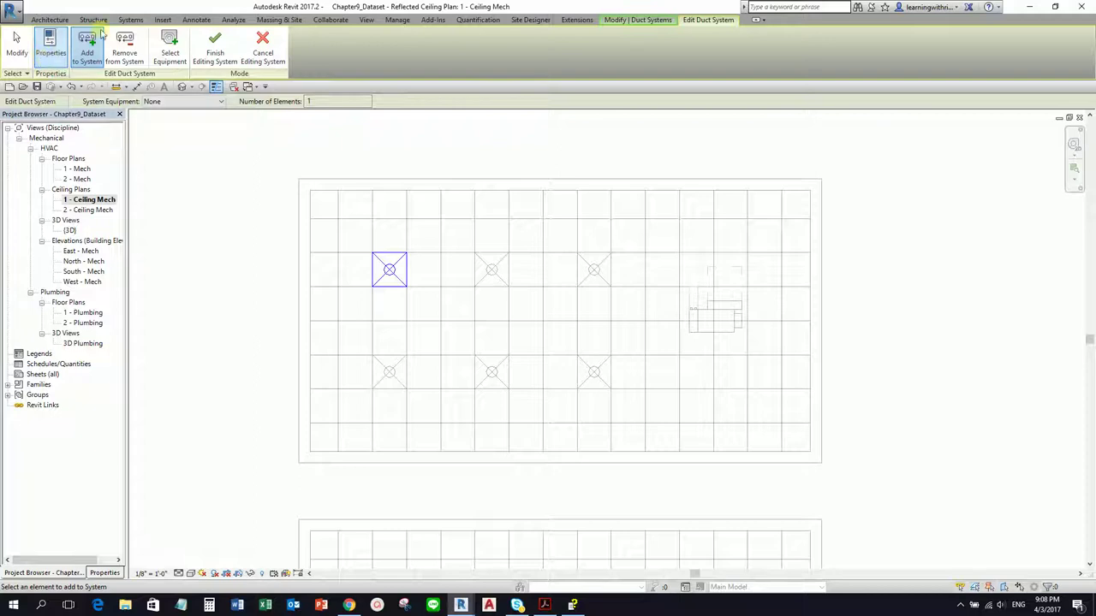
{"action": "left_click", "coordinate": [259, 53]}
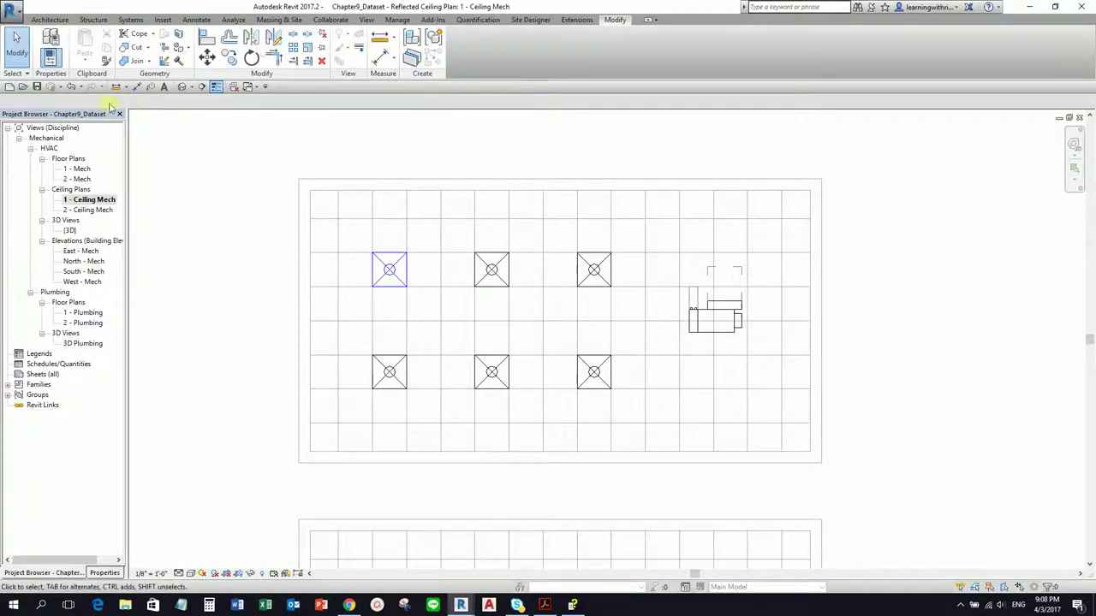
Step: Undo the first system and recreate Mechanical Supply Air 1 from the top-left diffuser, editor option off
{"action": "left_click", "coordinate": [72, 88]}
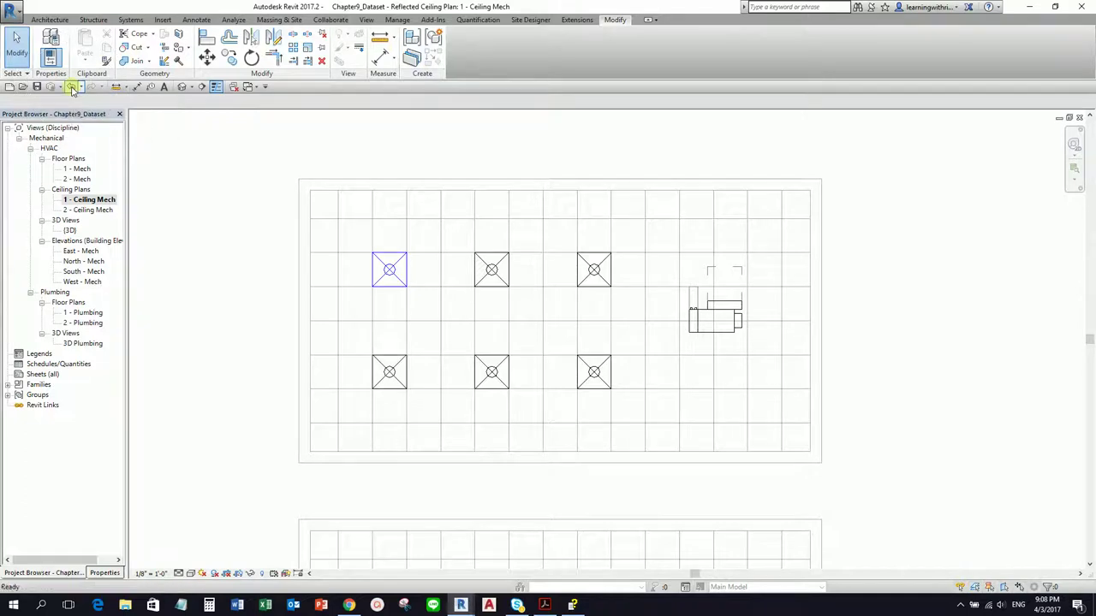
{"action": "left_click", "coordinate": [389, 270]}
{"action": "left_click", "coordinate": [695, 54]}
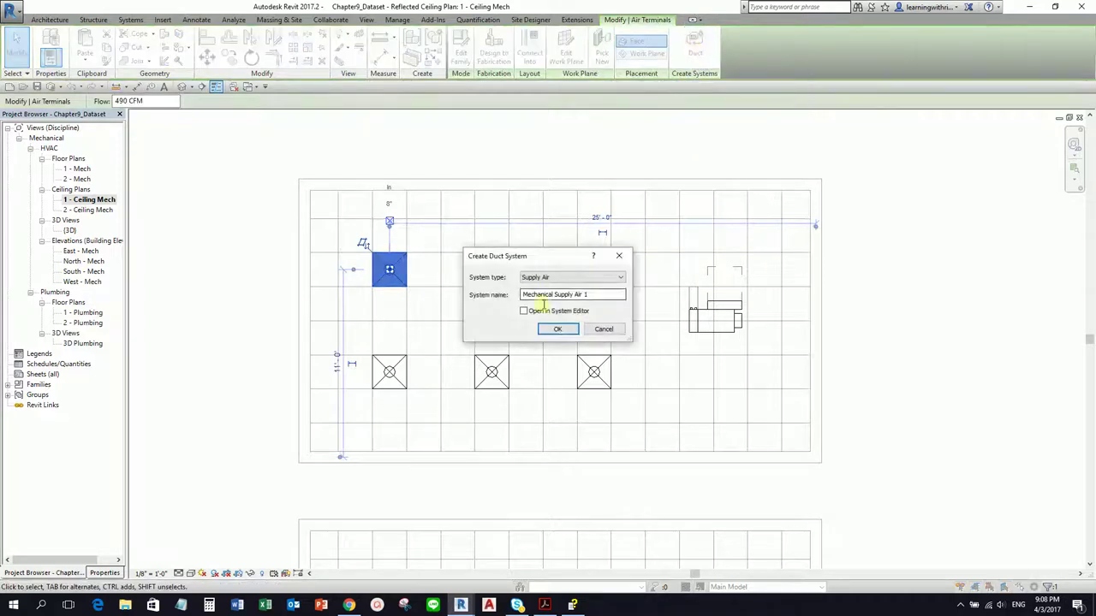
{"action": "left_click", "coordinate": [524, 313]}
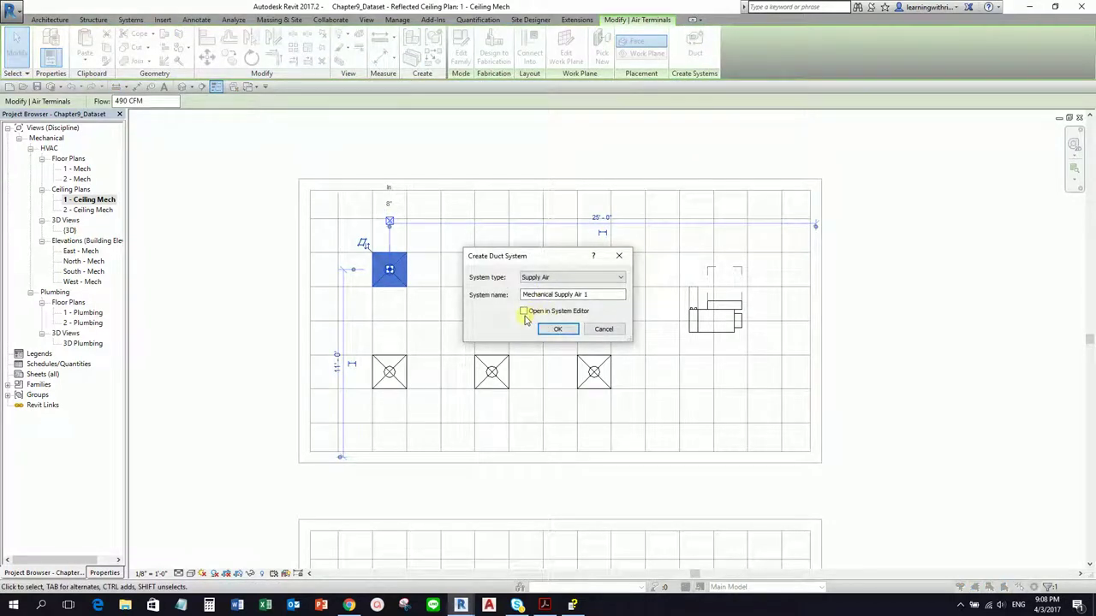
{"action": "left_click", "coordinate": [562, 330]}
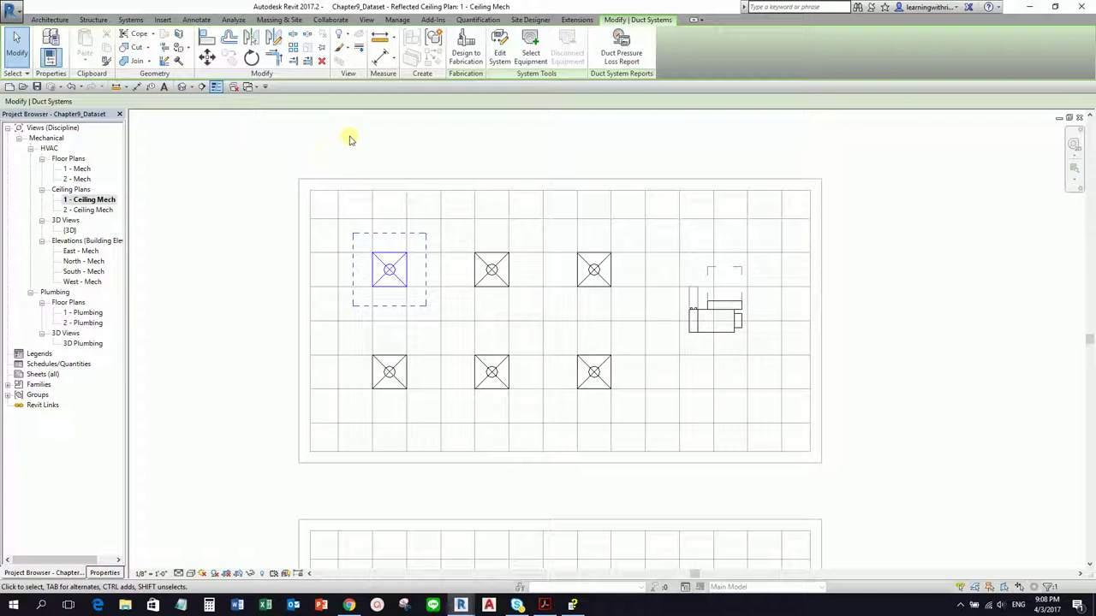
{"action": "left_click", "coordinate": [491, 270]}
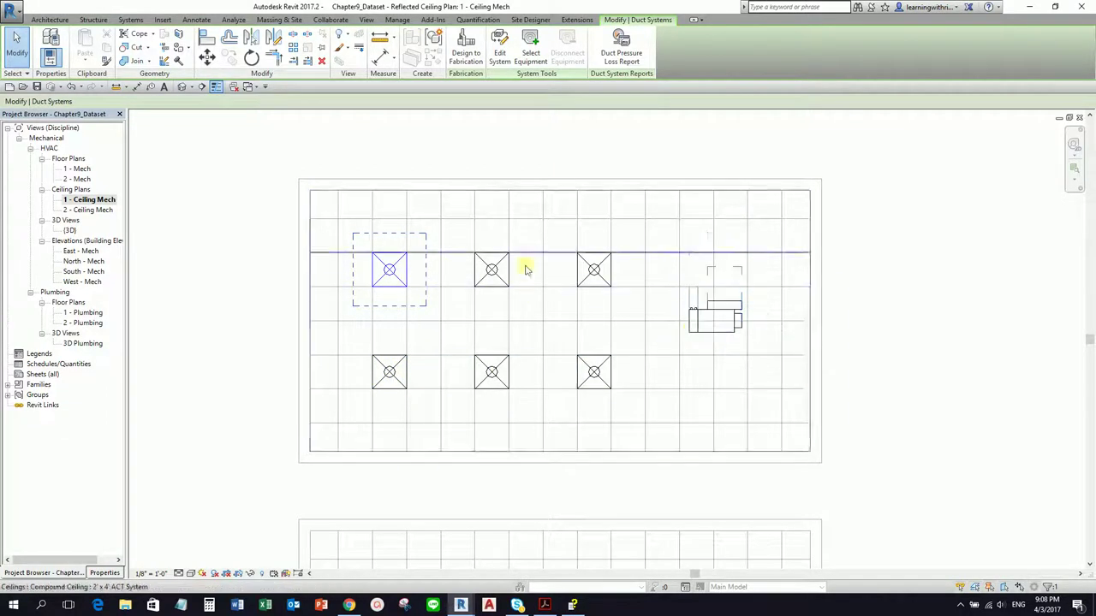
Step: Add the top-middle, top-right and three lower diffusers to Mechanical Supply Air 1
{"action": "left_click", "coordinate": [503, 56]}
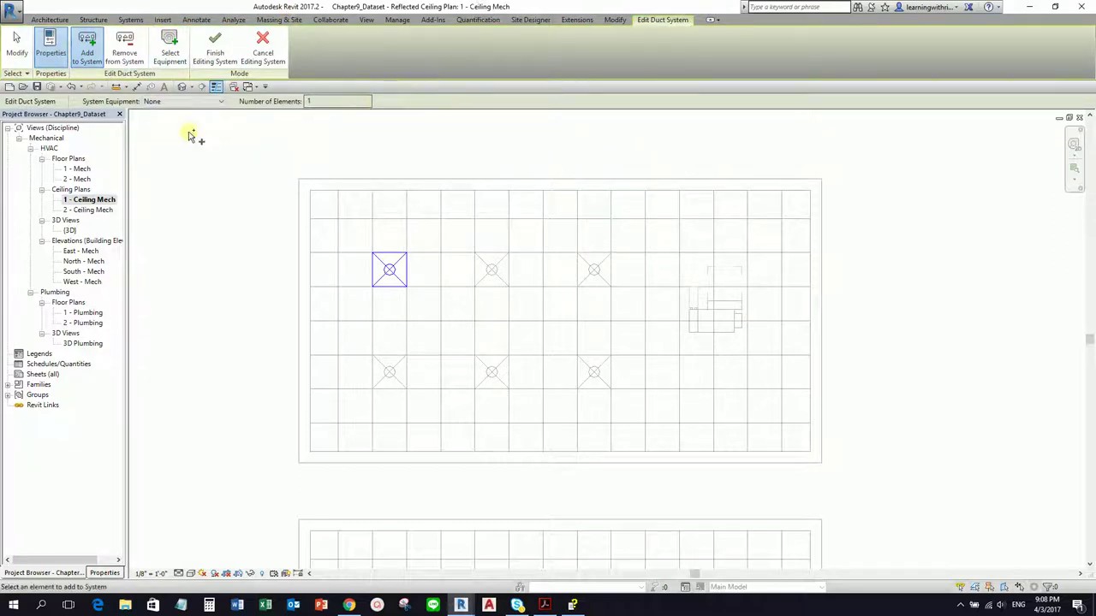
{"action": "left_click", "coordinate": [86, 55]}
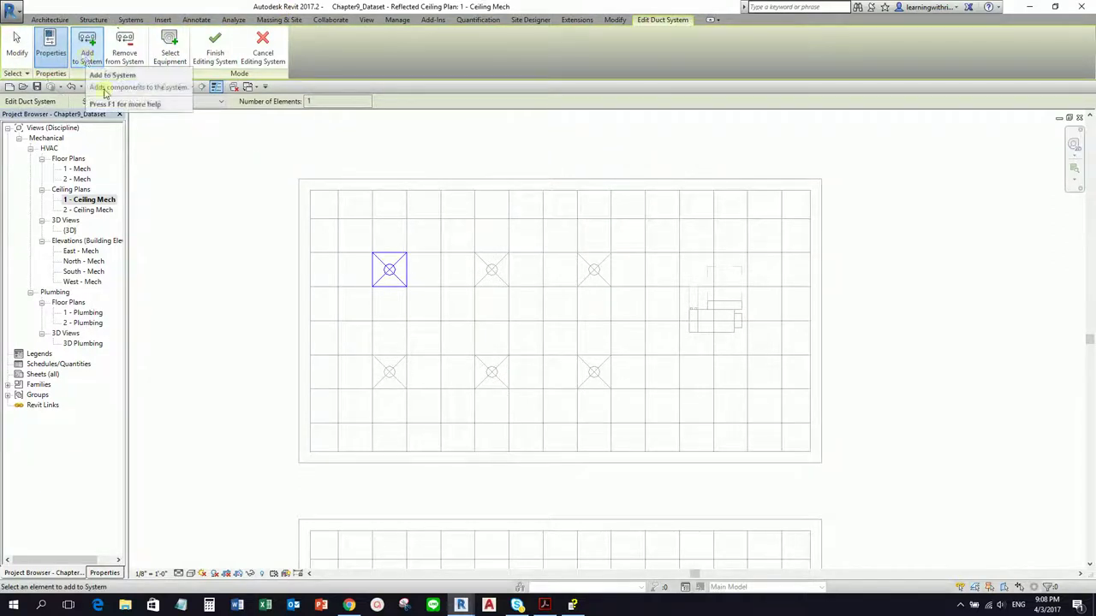
{"action": "left_click", "coordinate": [486, 281]}
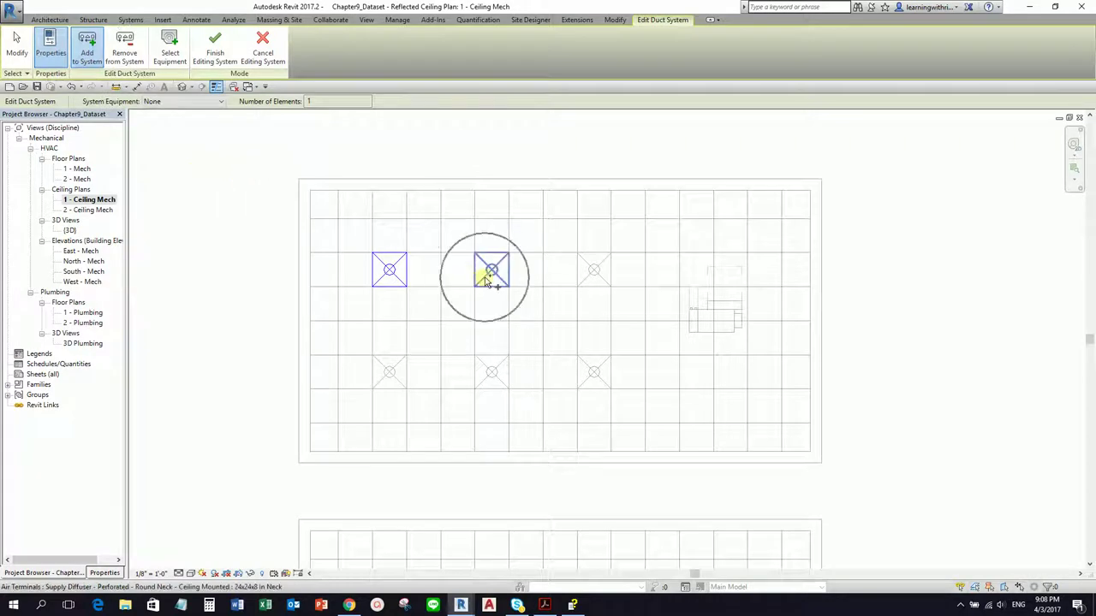
{"action": "left_click", "coordinate": [590, 278]}
{"action": "left_click_drag", "start_coordinate": [349, 340], "coordinate": [656, 425]}
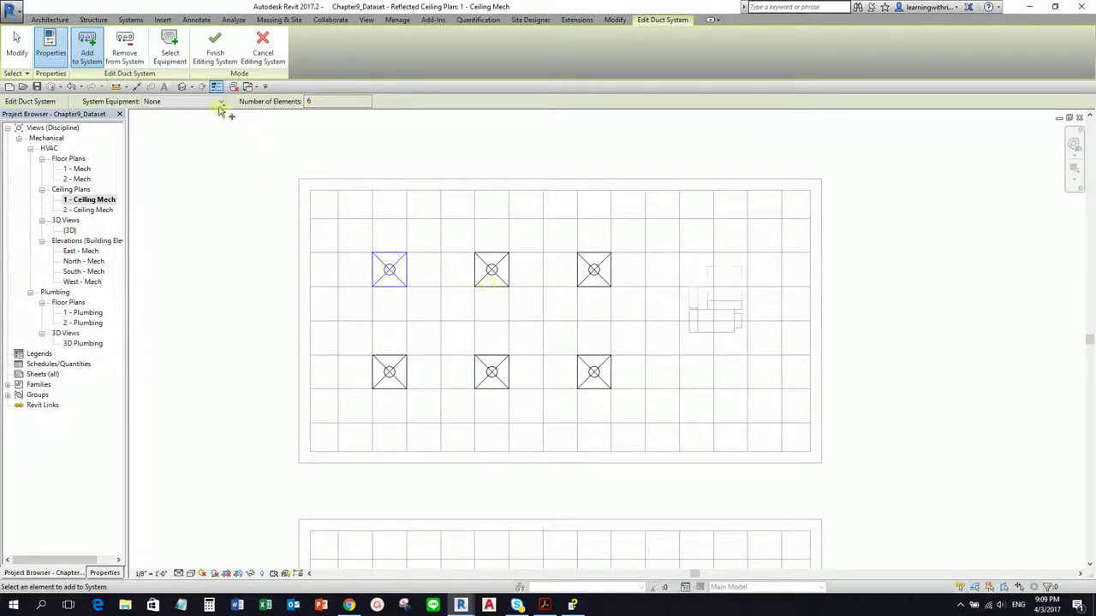
{"action": "left_click", "coordinate": [171, 58]}
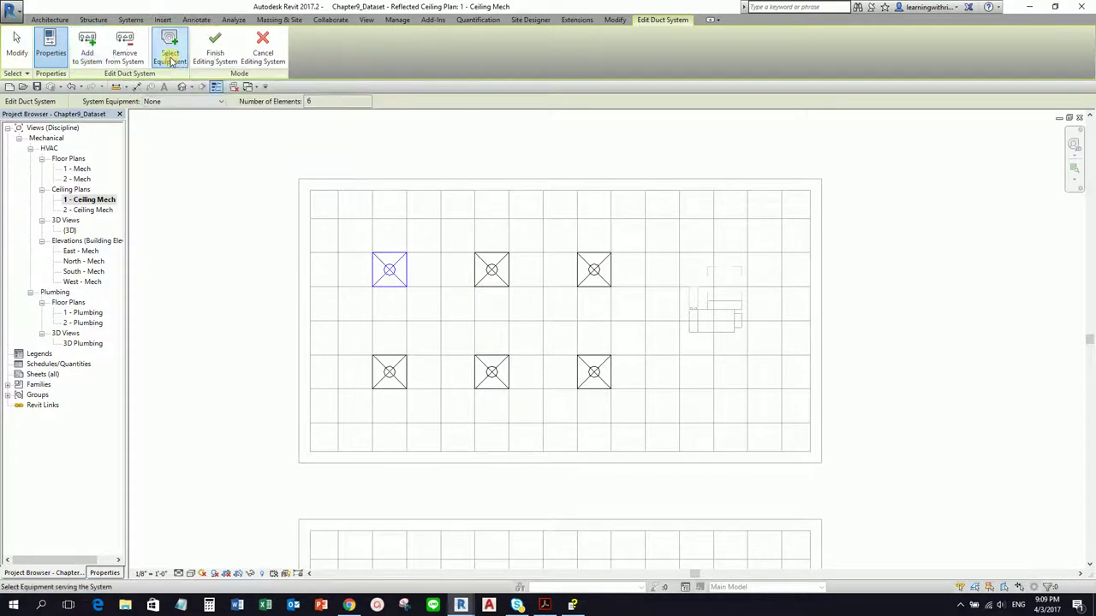
Step: Set the VAV unit as the system's equipment, verify it in Properties, and finish editing
{"action": "left_click", "coordinate": [726, 332]}
{"action": "left_click", "coordinate": [726, 332]}
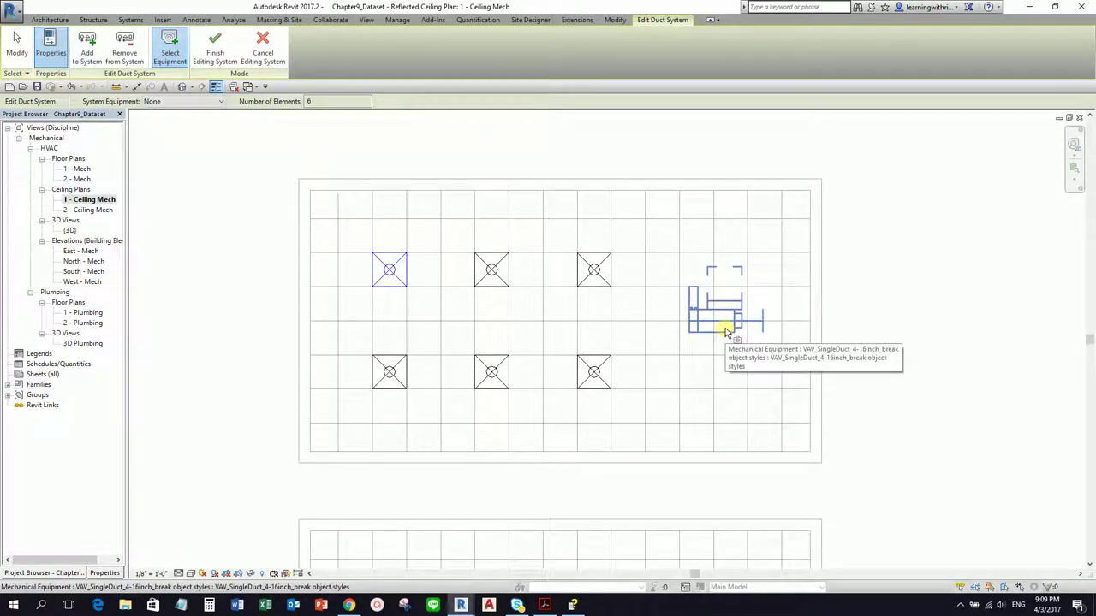
{"action": "left_click", "coordinate": [105, 572]}
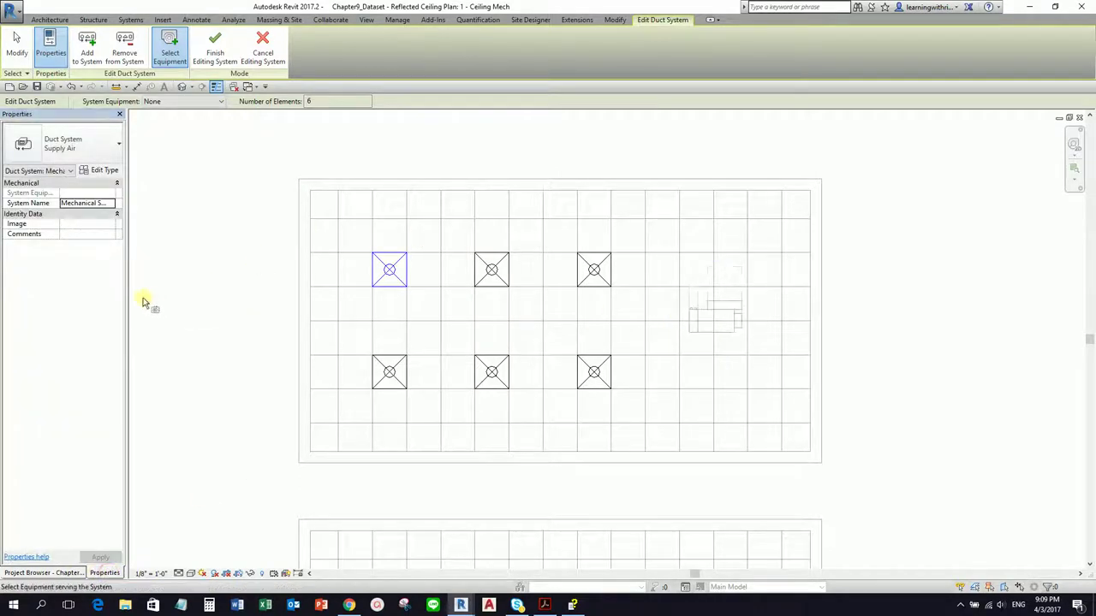
{"action": "left_click_drag", "start_coordinate": [126, 297], "coordinate": [214, 299]}
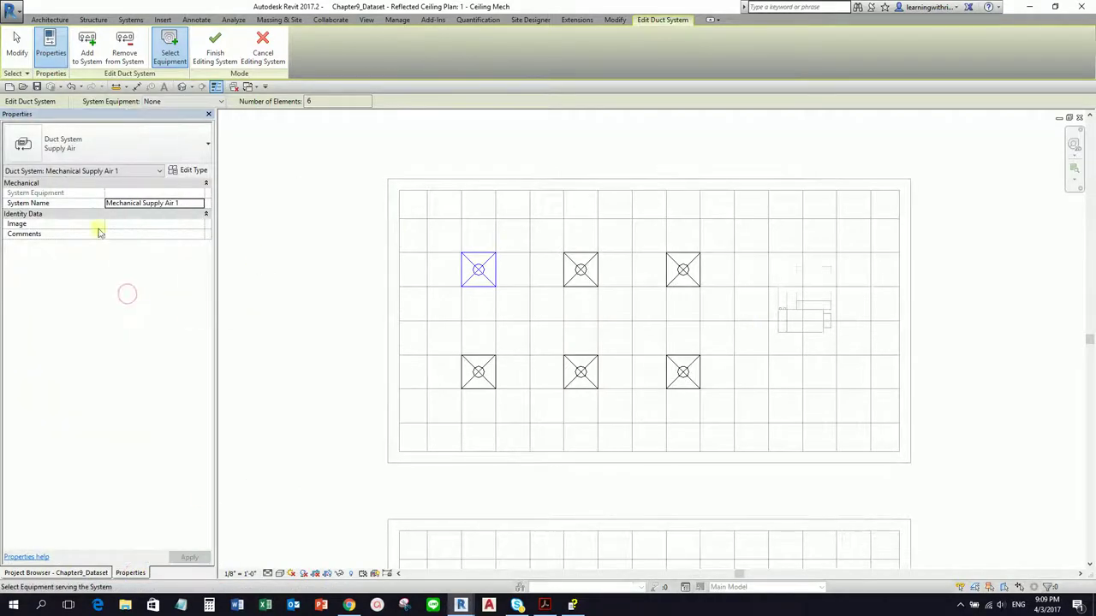
{"action": "left_click", "coordinate": [37, 197]}
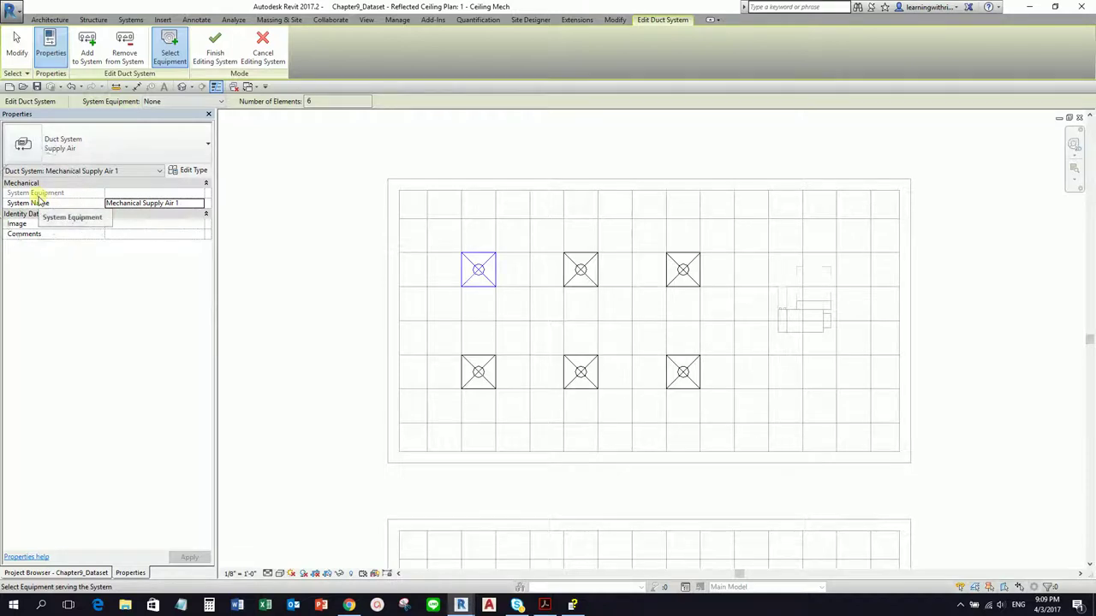
{"action": "left_click", "coordinate": [171, 55]}
{"action": "left_click", "coordinate": [798, 322]}
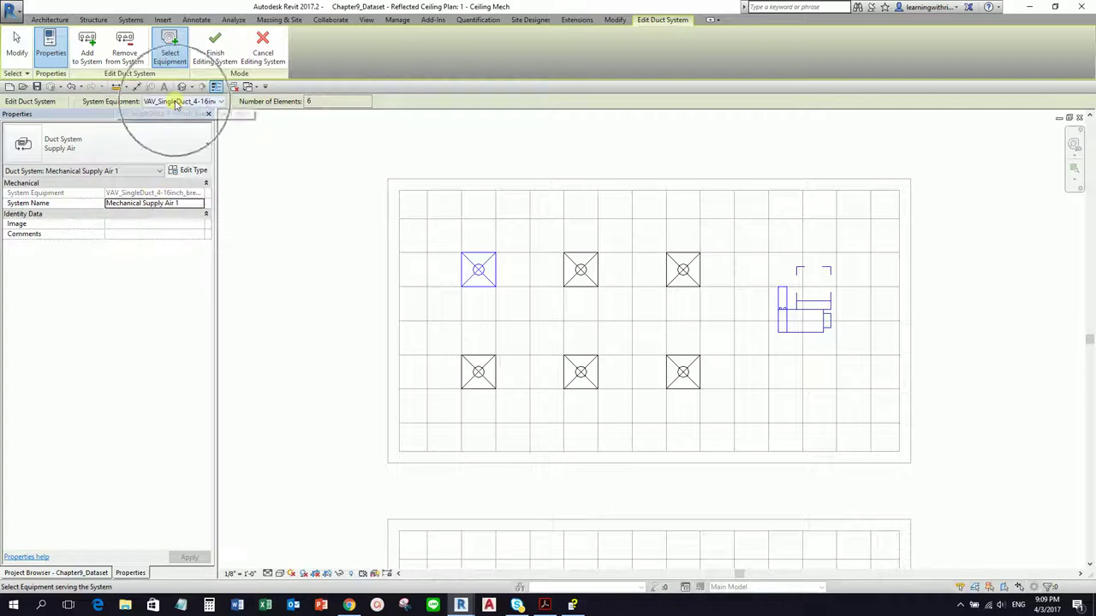
{"action": "left_click", "coordinate": [315, 100]}
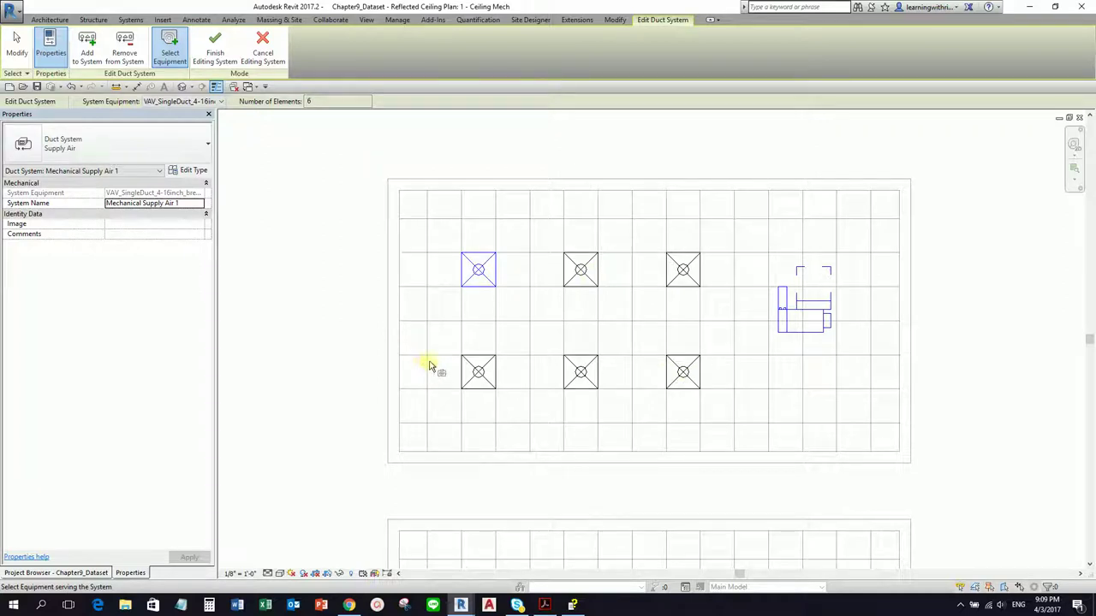
{"action": "left_click", "coordinate": [214, 53]}
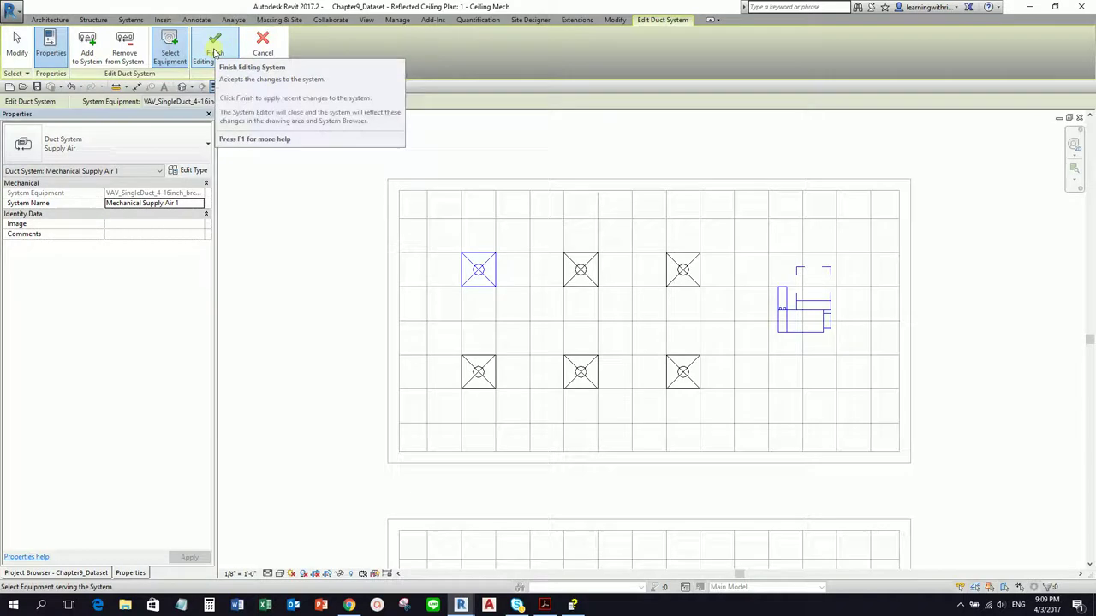
{"action": "left_click", "coordinate": [214, 53]}
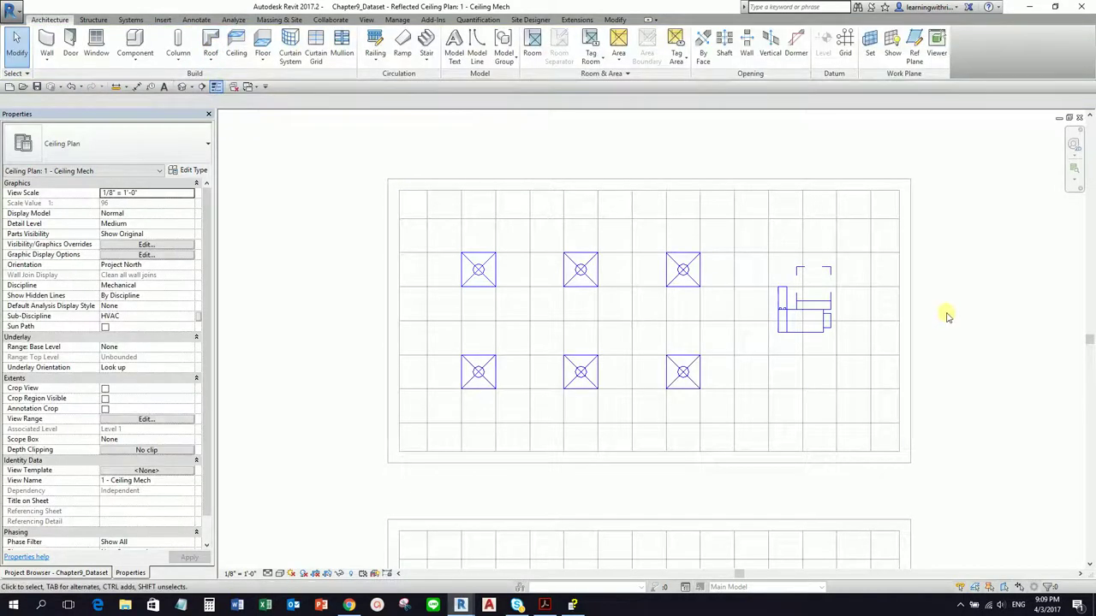
Step: Pan the Ceiling Mech plan, switch between Project Browser and Properties, and open the view's context menu
{"action": "middle_click_drag", "start_coordinate": [947, 310], "coordinate": [896, 316]}
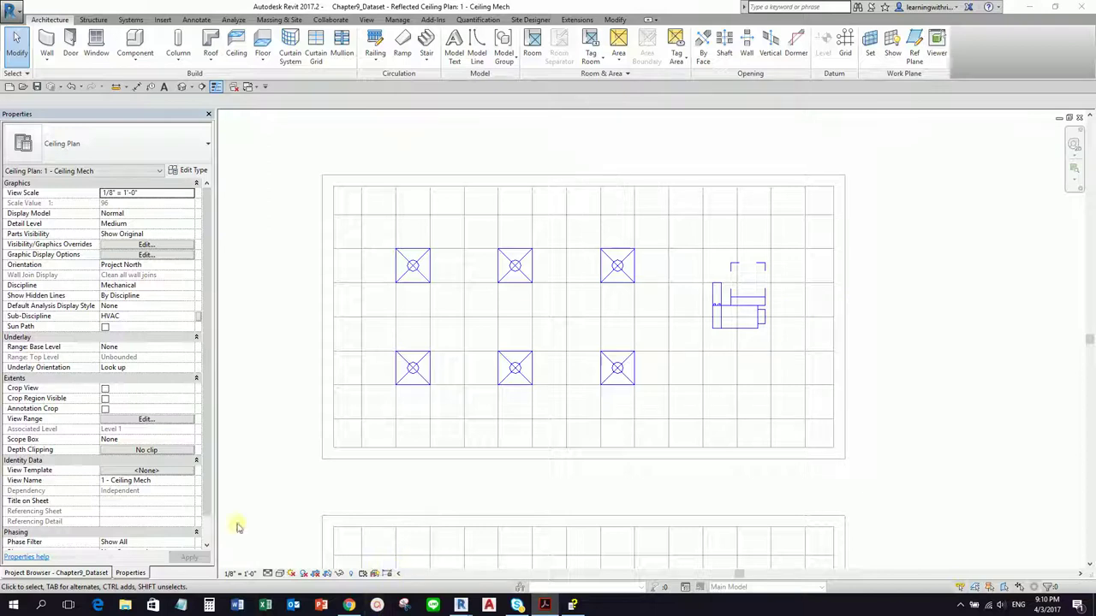
{"action": "left_click", "coordinate": [89, 573]}
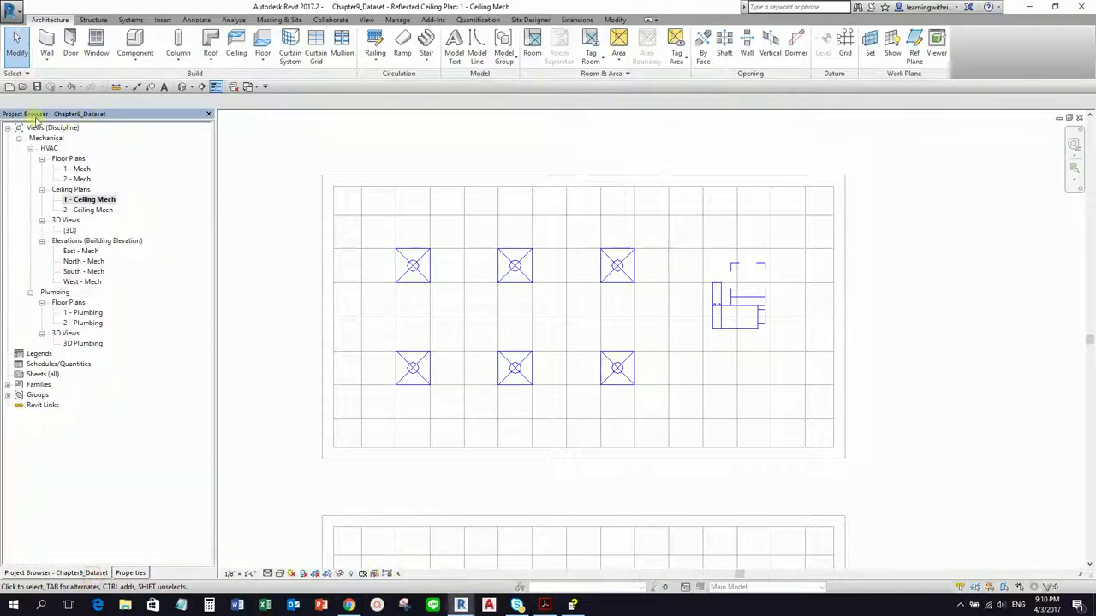
{"action": "left_click", "coordinate": [130, 573]}
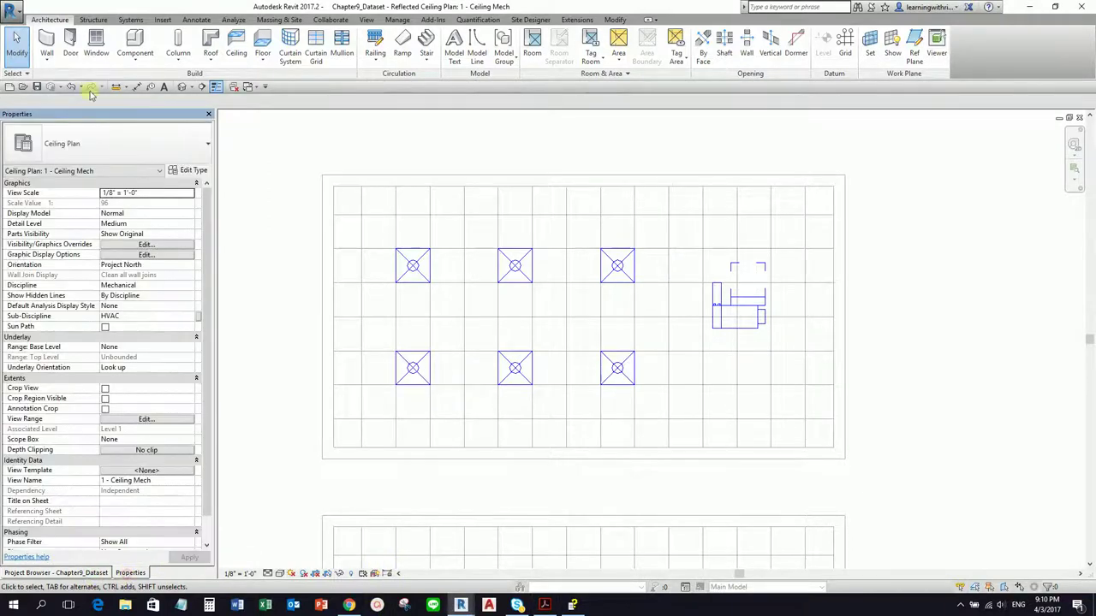
{"action": "middle_click_drag", "start_coordinate": [908, 347], "coordinate": [983, 337]}
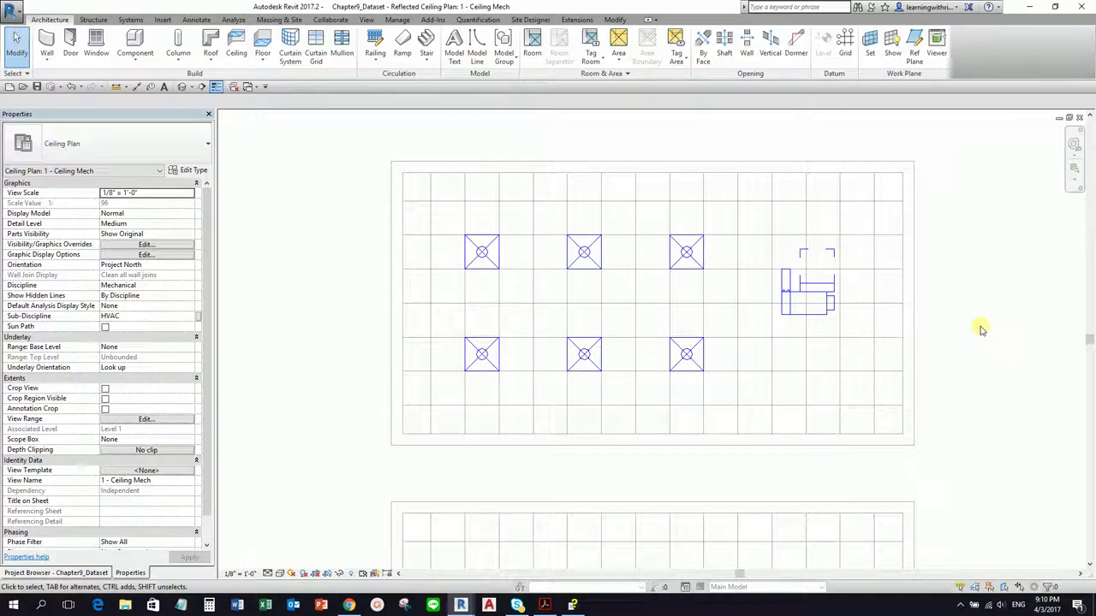
{"action": "middle_click_drag", "start_coordinate": [941, 330], "coordinate": [924, 306]}
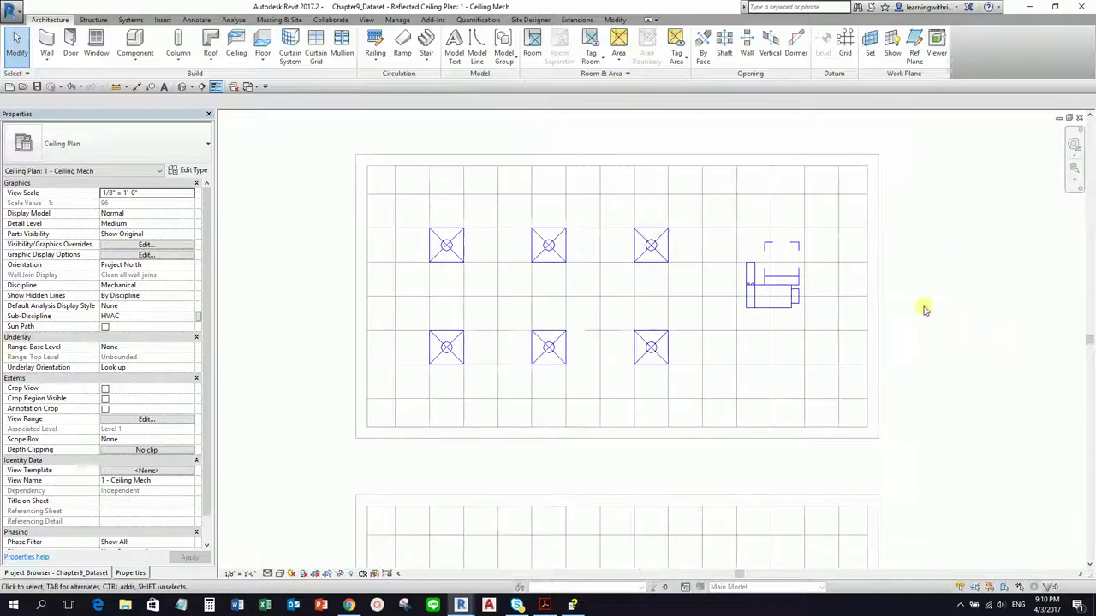
{"action": "right_click", "coordinate": [934, 276]}
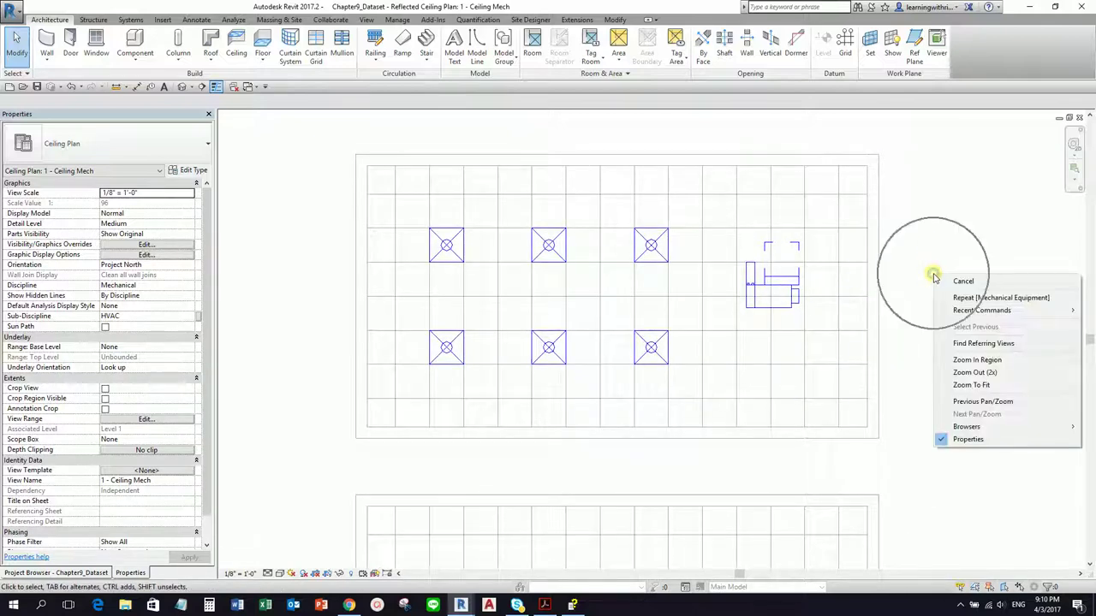
Step: Dock the System Browser, review its Electrical and Piping entries, and widen it to show Flow and Size
{"action": "mouse_move", "coordinate": [971, 426]}
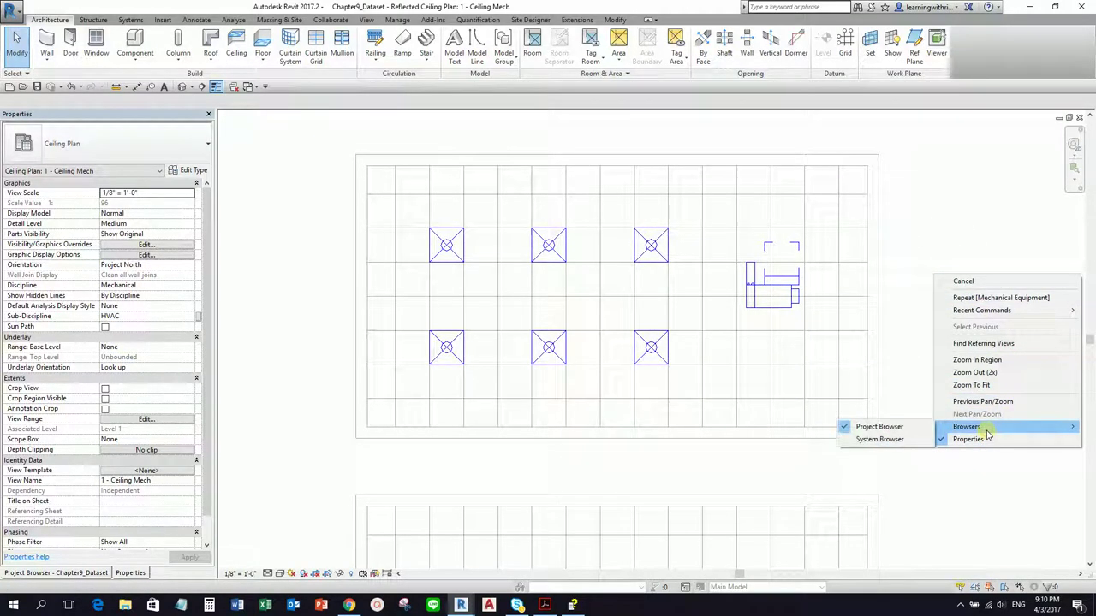
{"action": "left_click", "coordinate": [896, 442]}
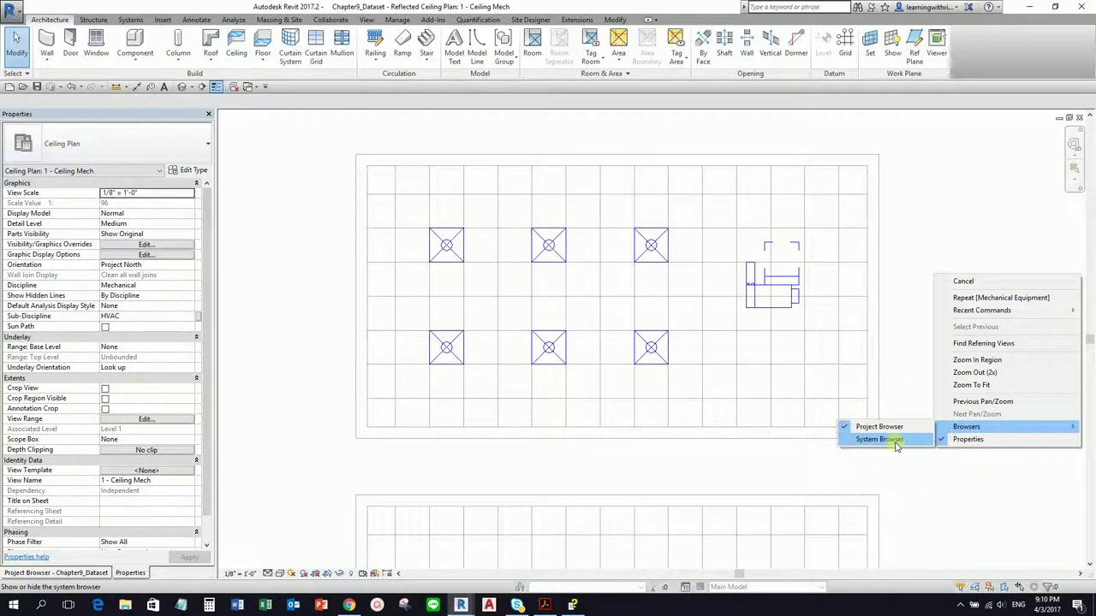
{"action": "left_click", "coordinate": [896, 439]}
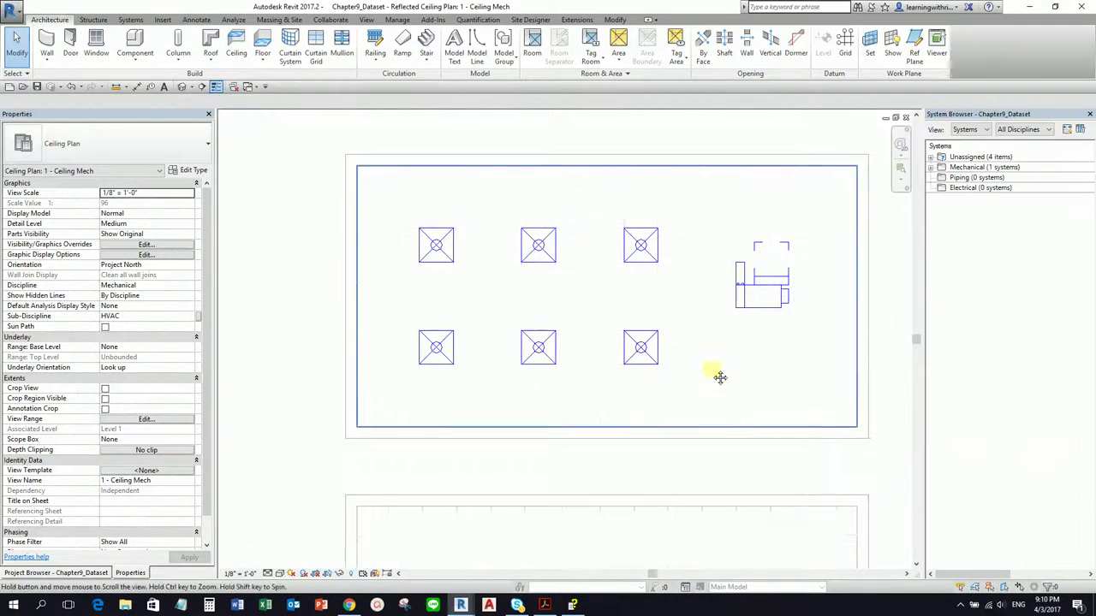
{"action": "left_click", "coordinate": [988, 120]}
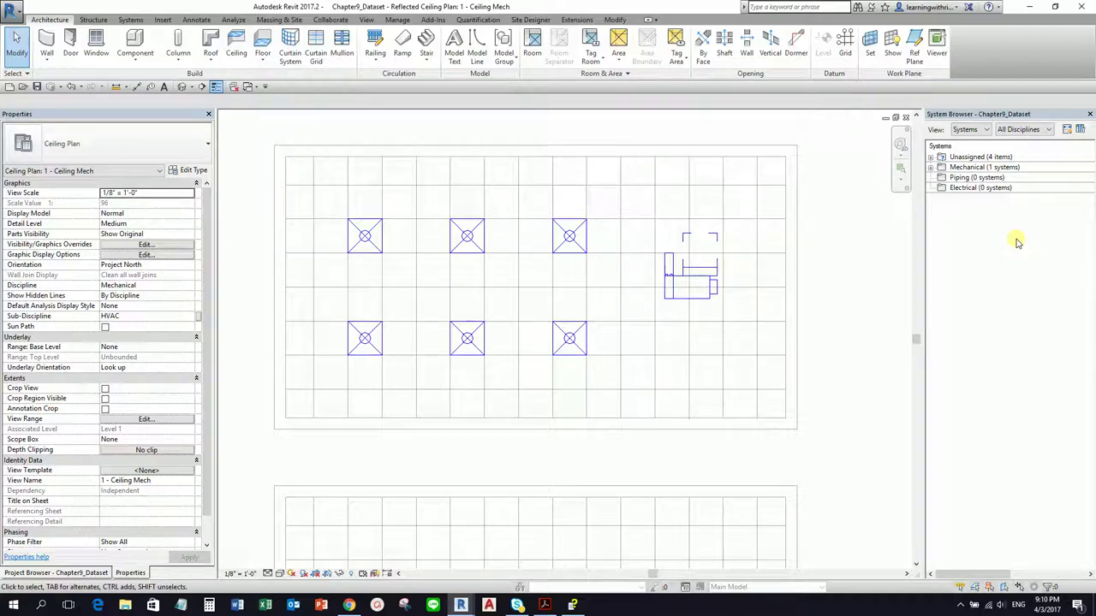
{"action": "left_click", "coordinate": [963, 190]}
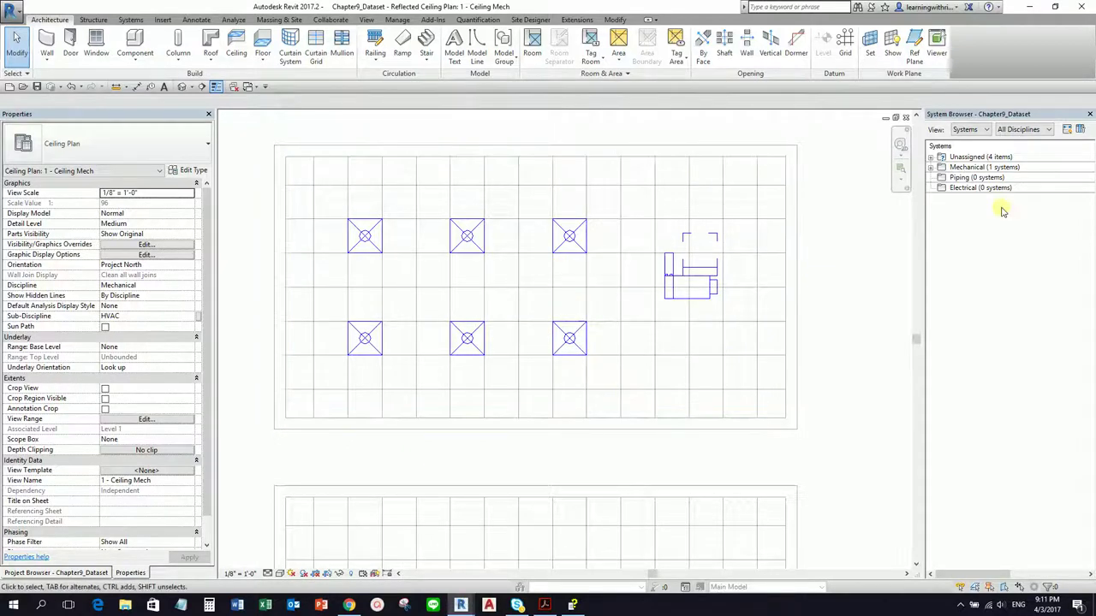
{"action": "left_click", "coordinate": [999, 179]}
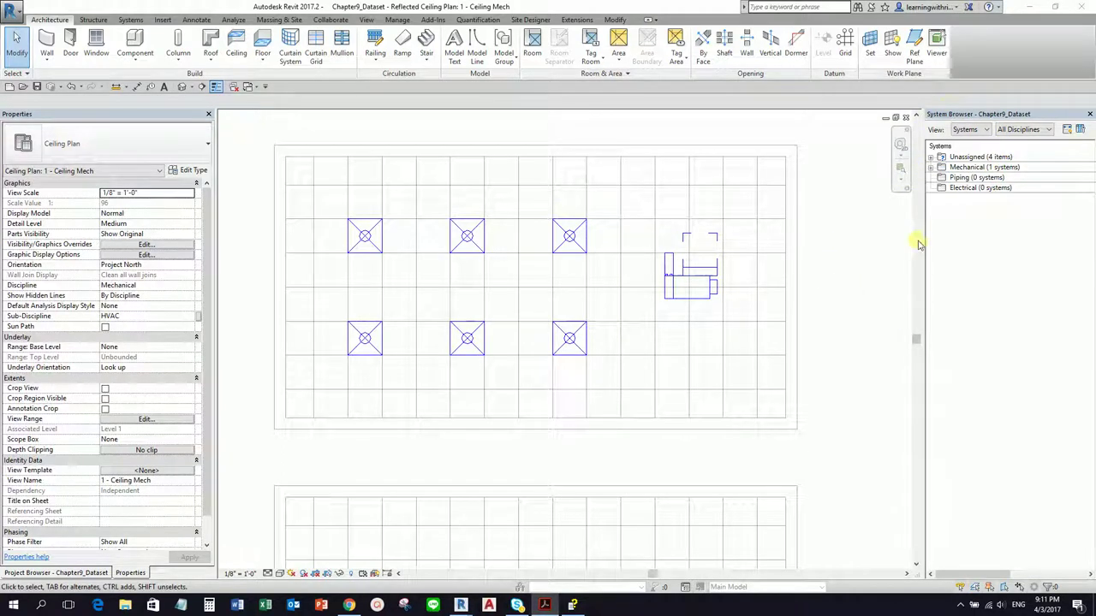
{"action": "left_click_drag", "start_coordinate": [922, 242], "coordinate": [859, 235]}
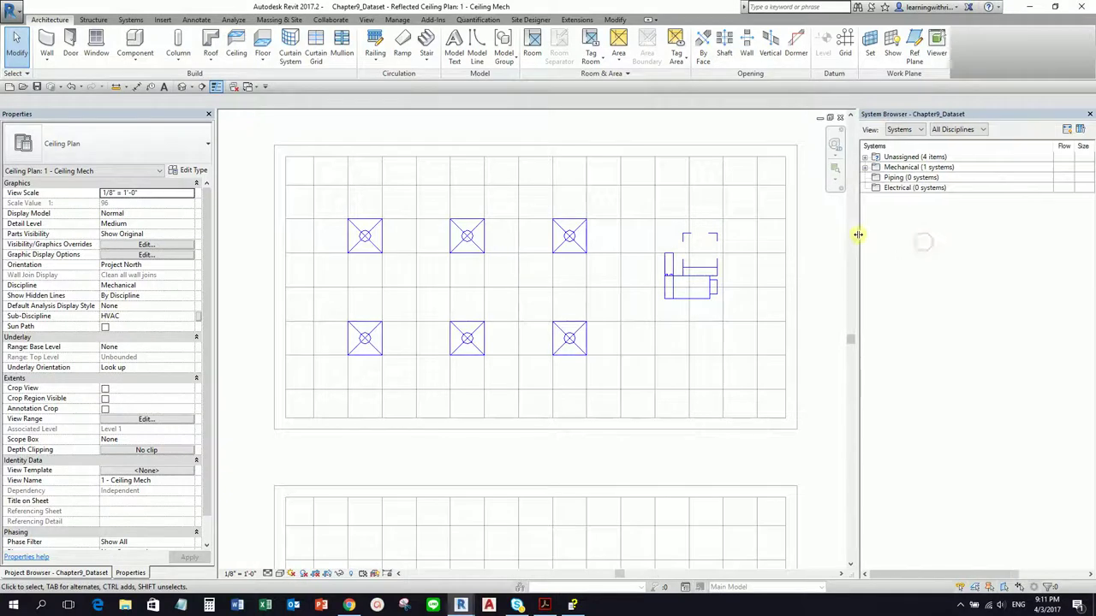
Step: Expand Unassigned and its Mechanical, Piping and Electrical branches in the widened System Browser
{"action": "left_click", "coordinate": [908, 158]}
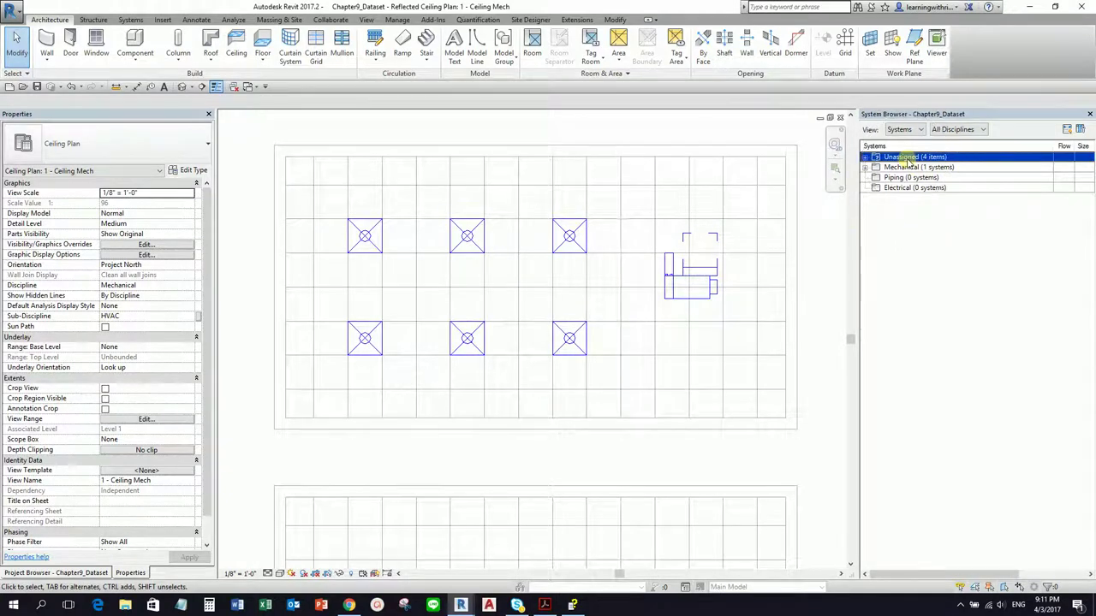
{"action": "left_click", "coordinate": [934, 159]}
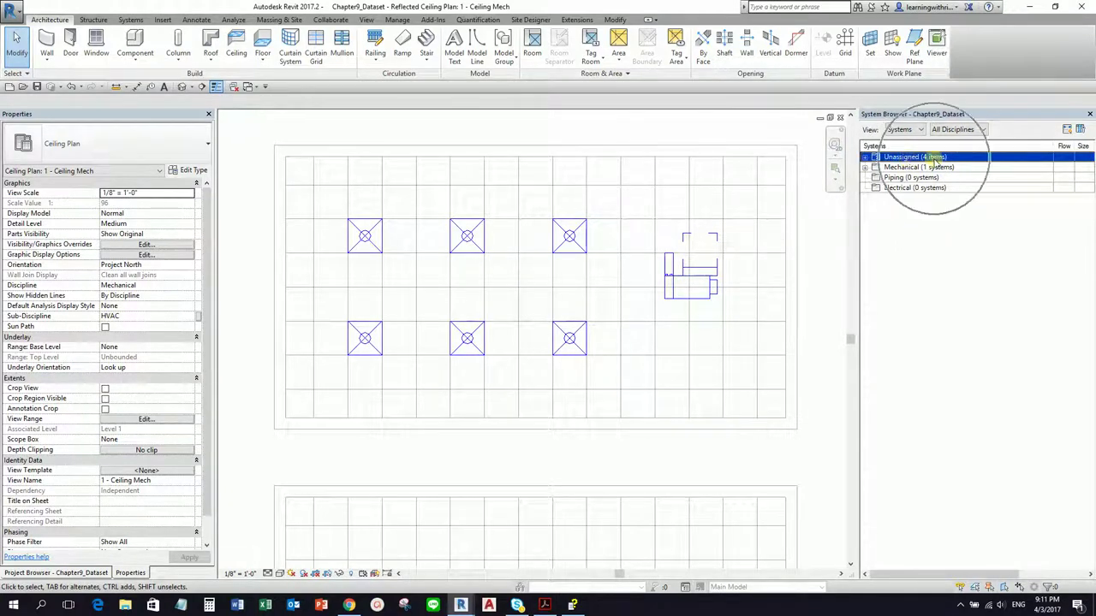
{"action": "left_click", "coordinate": [867, 161]}
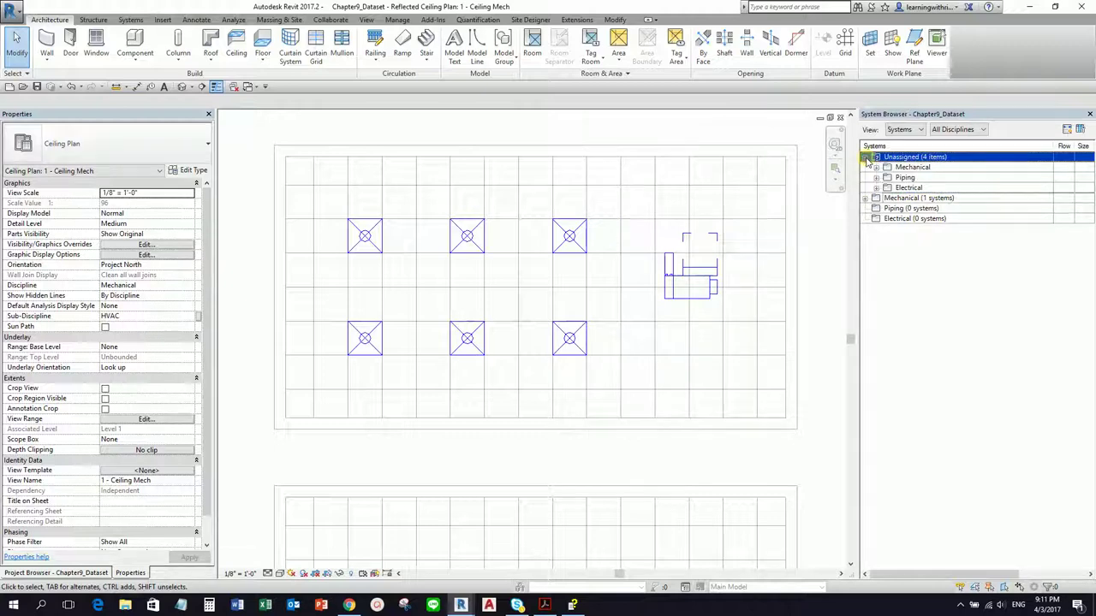
{"action": "left_click", "coordinate": [876, 167]}
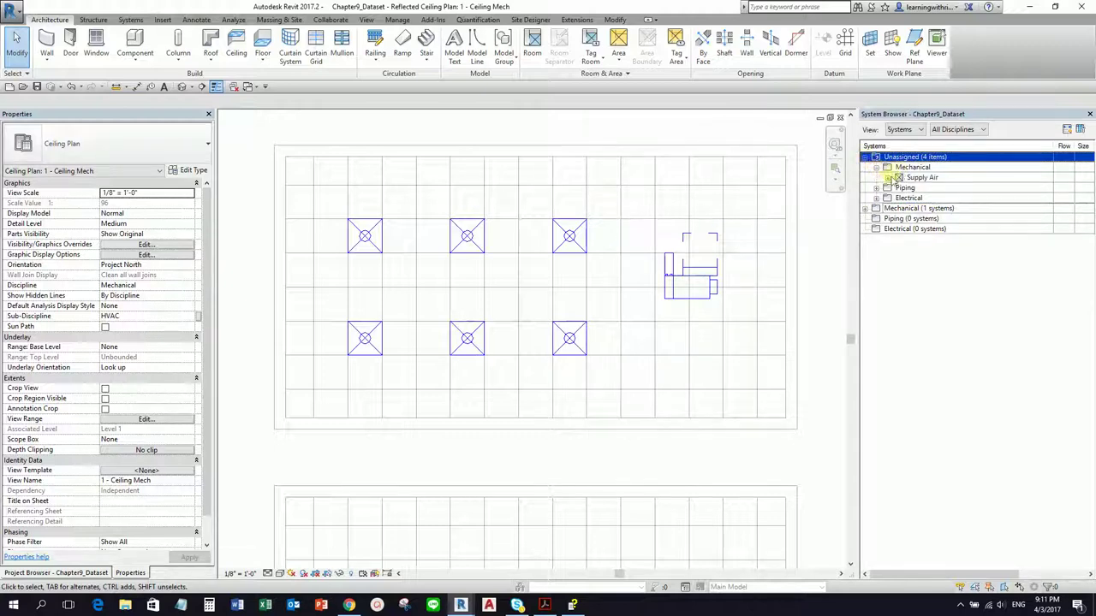
{"action": "left_click", "coordinate": [888, 178]}
{"action": "left_click", "coordinate": [876, 198]}
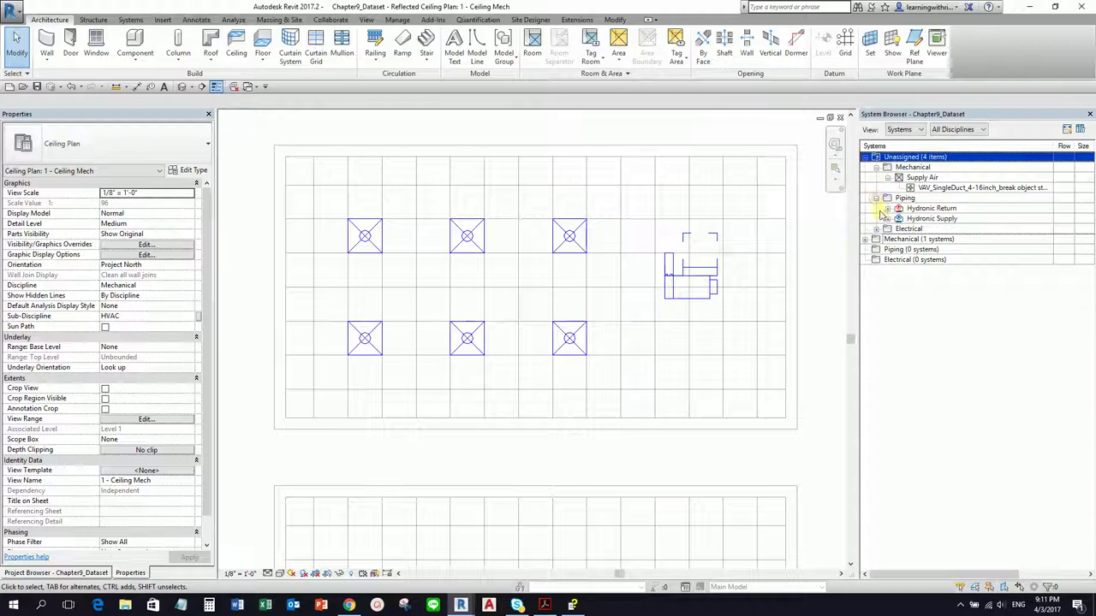
{"action": "left_click", "coordinate": [887, 208]}
{"action": "left_click", "coordinate": [888, 229]}
{"action": "left_click", "coordinate": [876, 249]}
{"action": "left_click", "coordinate": [887, 260]}
Step: Check the Supply Air, Hydronic Return, Hydronic Supply and Power entries, then locate the VAV unit
{"action": "left_click", "coordinate": [919, 347]}
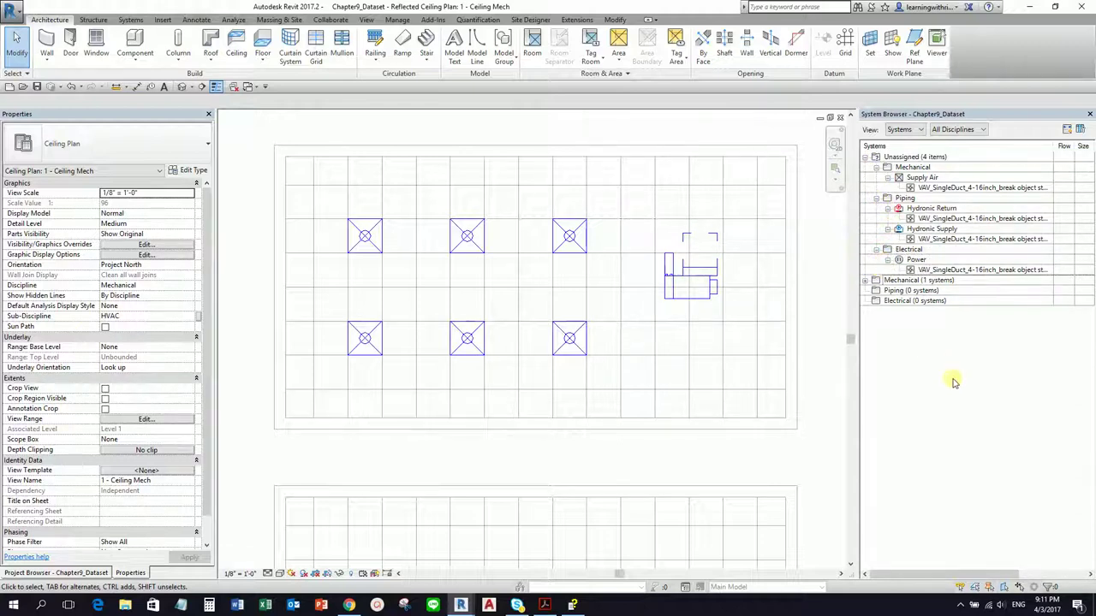
{"action": "left_click", "coordinate": [922, 178]}
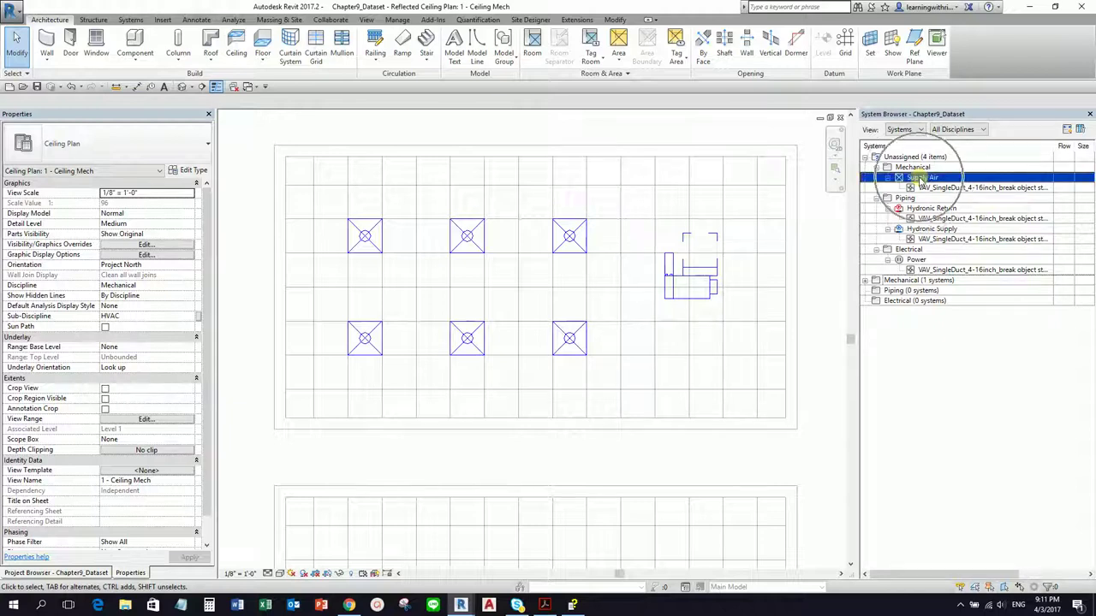
{"action": "left_click", "coordinate": [927, 209]}
{"action": "left_click", "coordinate": [925, 230]}
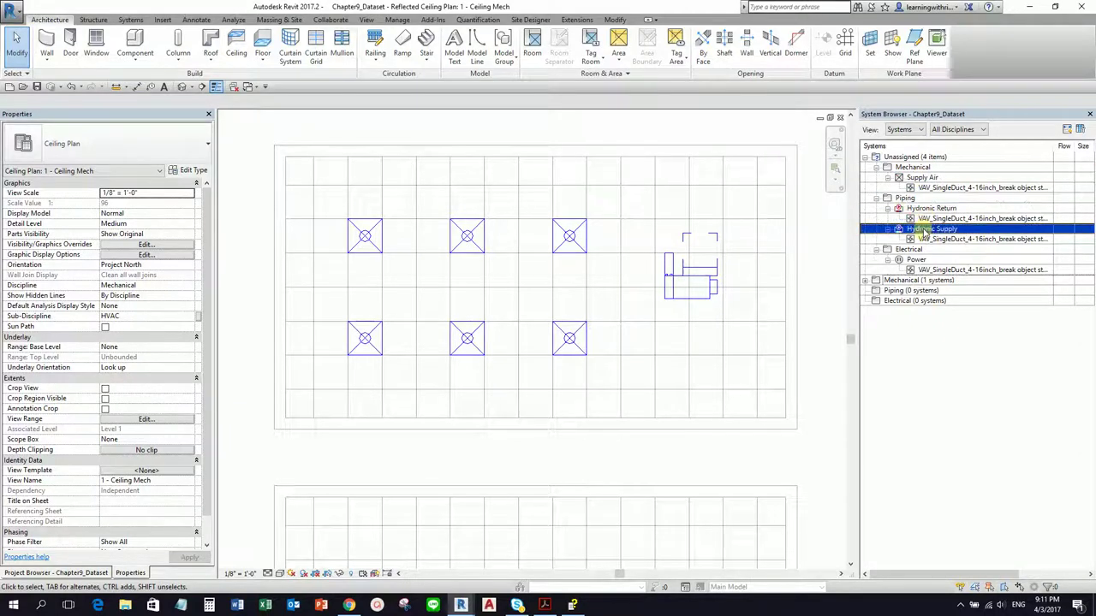
{"action": "left_click", "coordinate": [918, 260]}
{"action": "left_click", "coordinate": [921, 263], "text": "ctrl"}
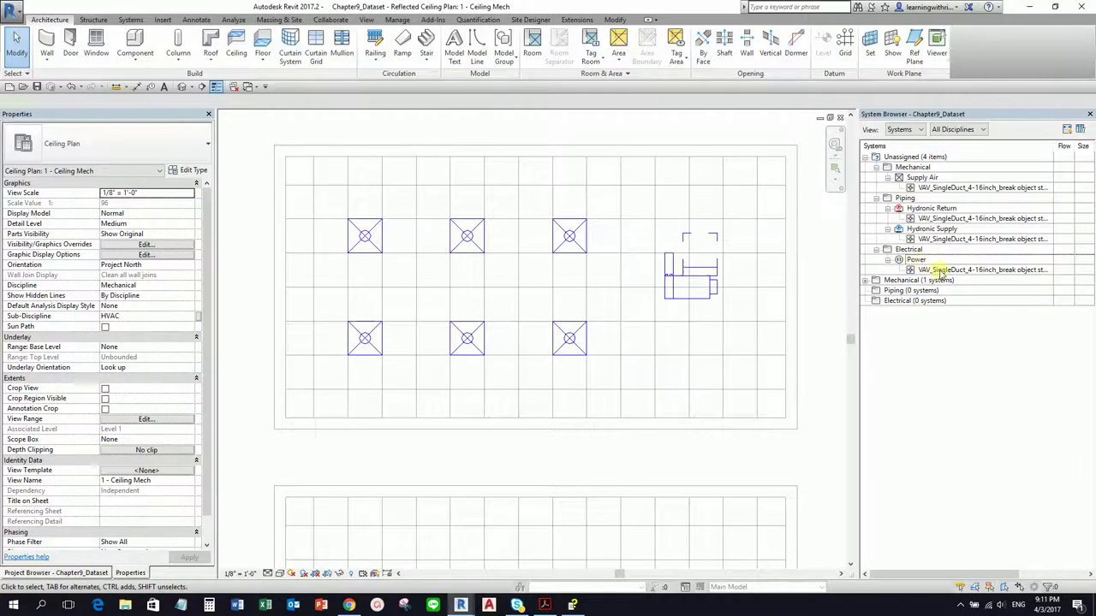
{"action": "left_click", "coordinate": [939, 271]}
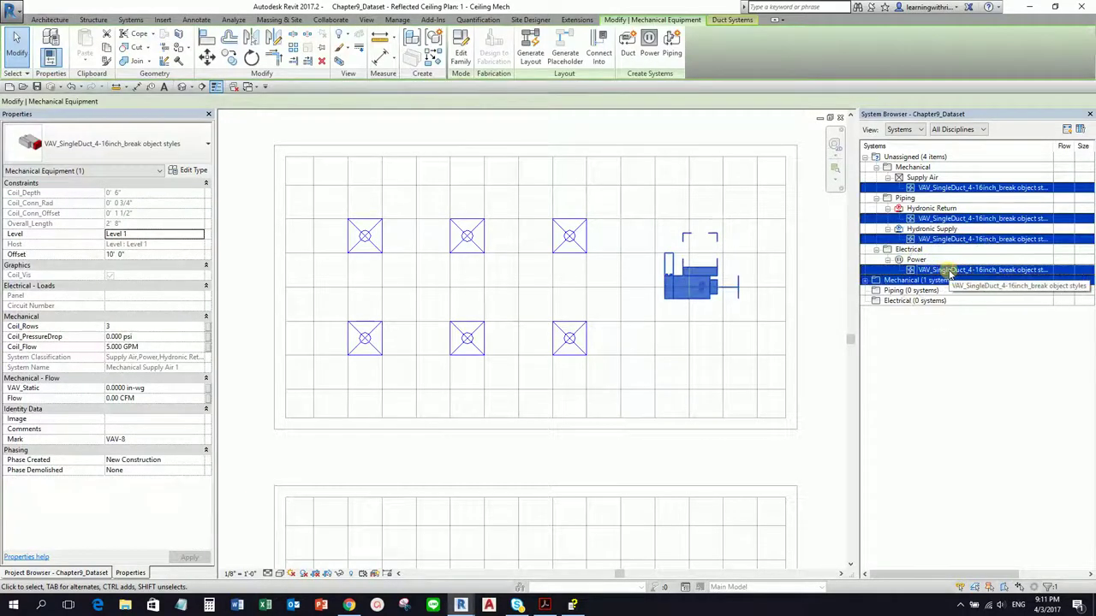
{"action": "middle_click_drag", "start_coordinate": [743, 333], "coordinate": [677, 353]}
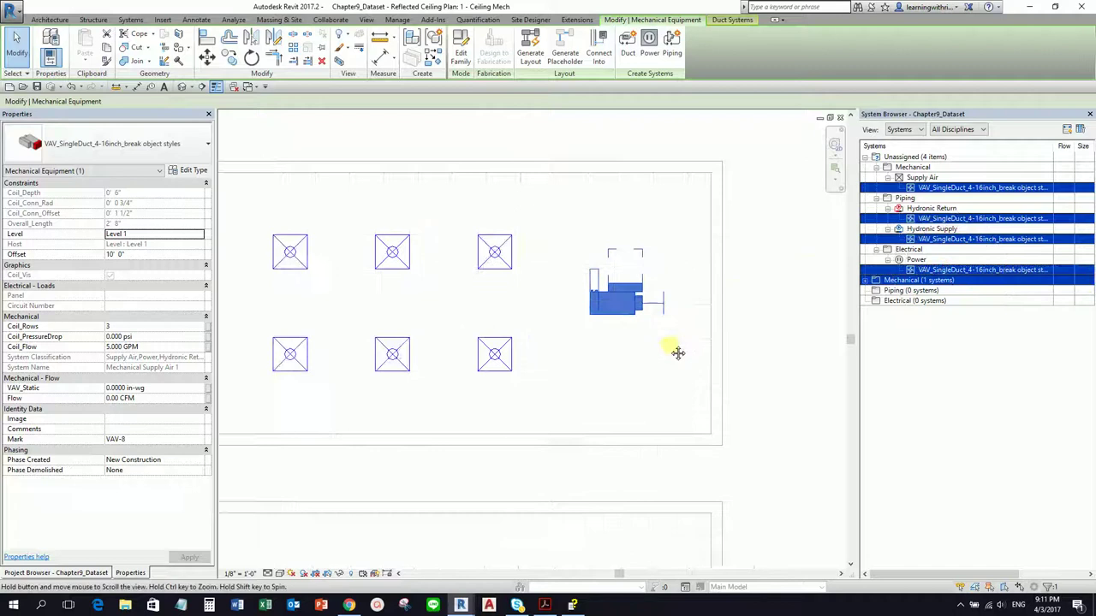
{"action": "left_click", "coordinate": [798, 283]}
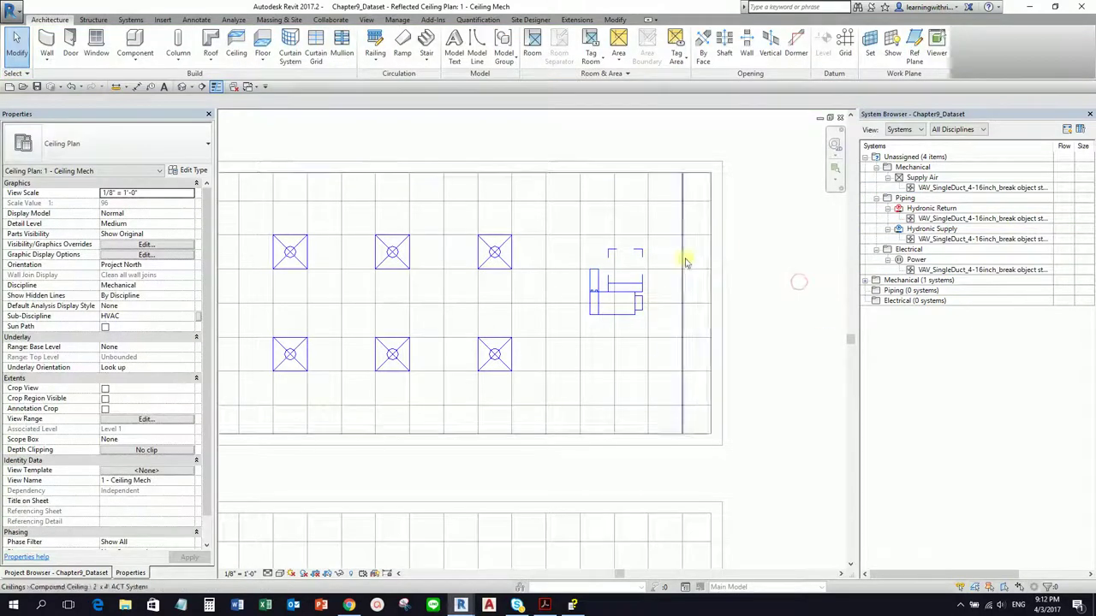
{"action": "left_click", "coordinate": [638, 291]}
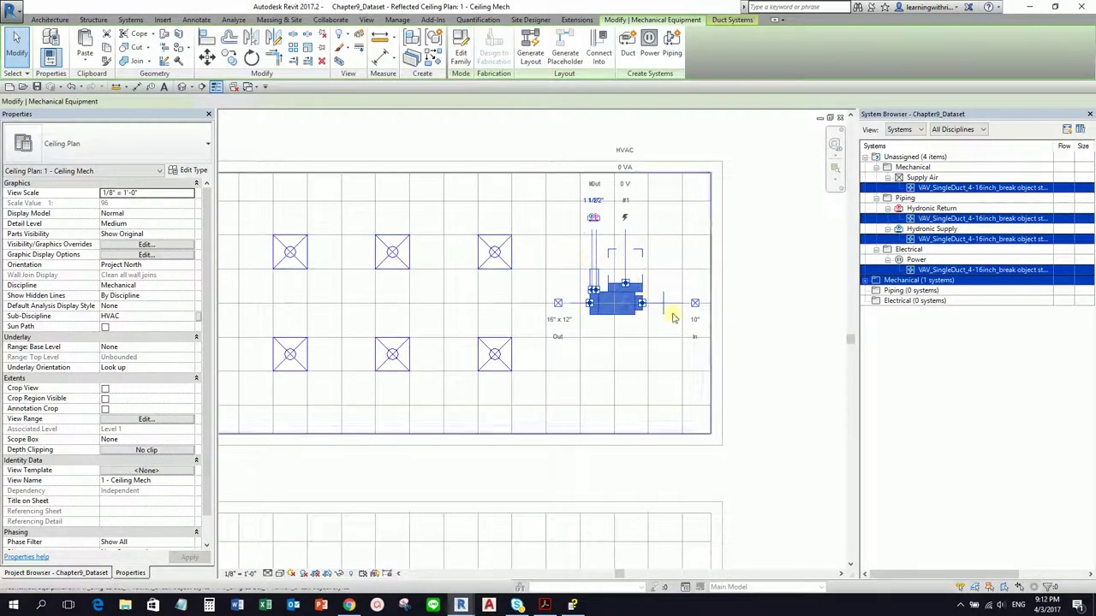
{"action": "scroll", "coordinate": [634, 304], "scroll_direction": "up", "scroll_amount": 3}
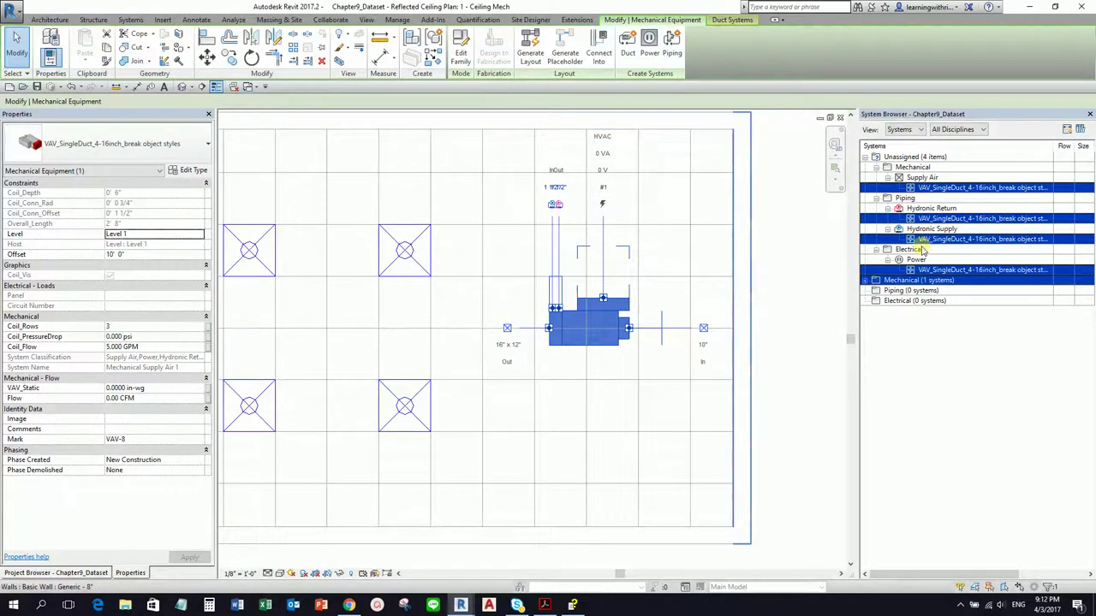
{"action": "double_click", "coordinate": [869, 158]}
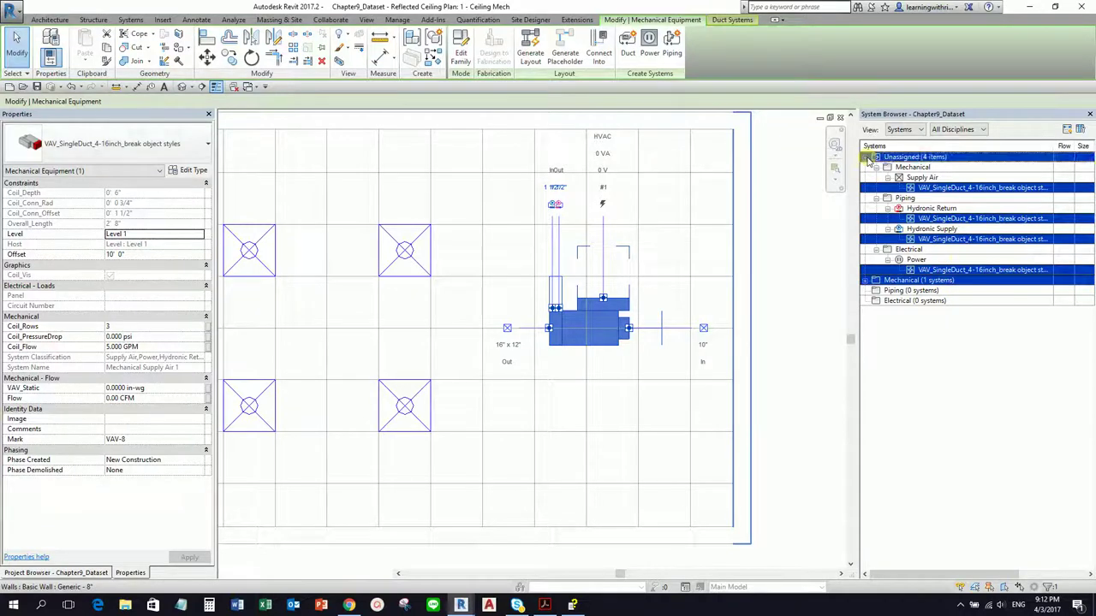
Step: Expand Mechanical > Supply Air > VAV and highlight the Mechanical Supply Air 1 system
{"action": "left_click", "coordinate": [802, 240]}
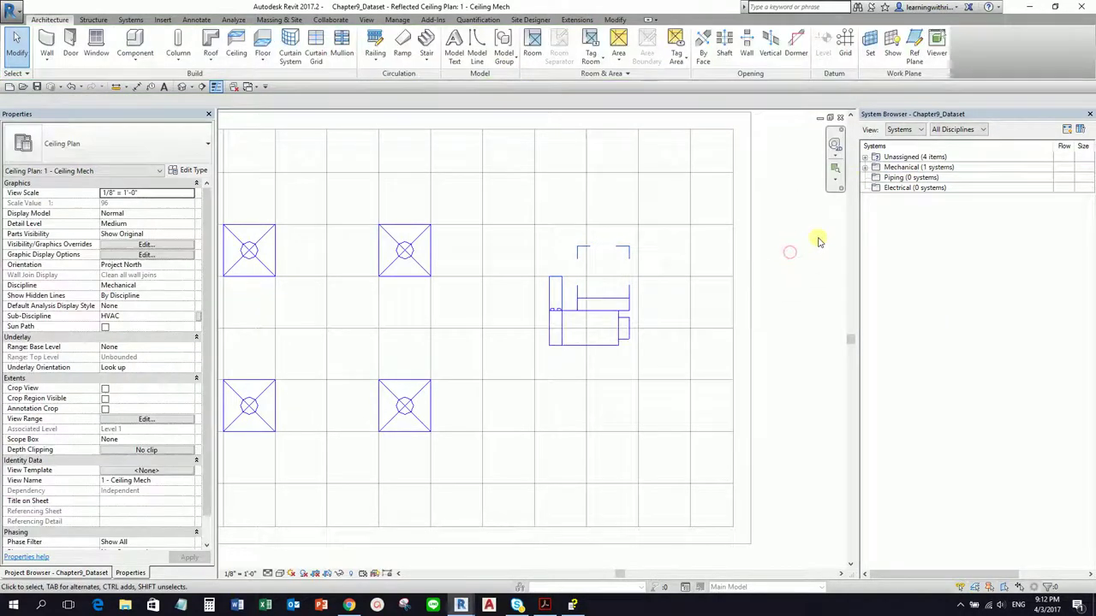
{"action": "left_click", "coordinate": [865, 168]}
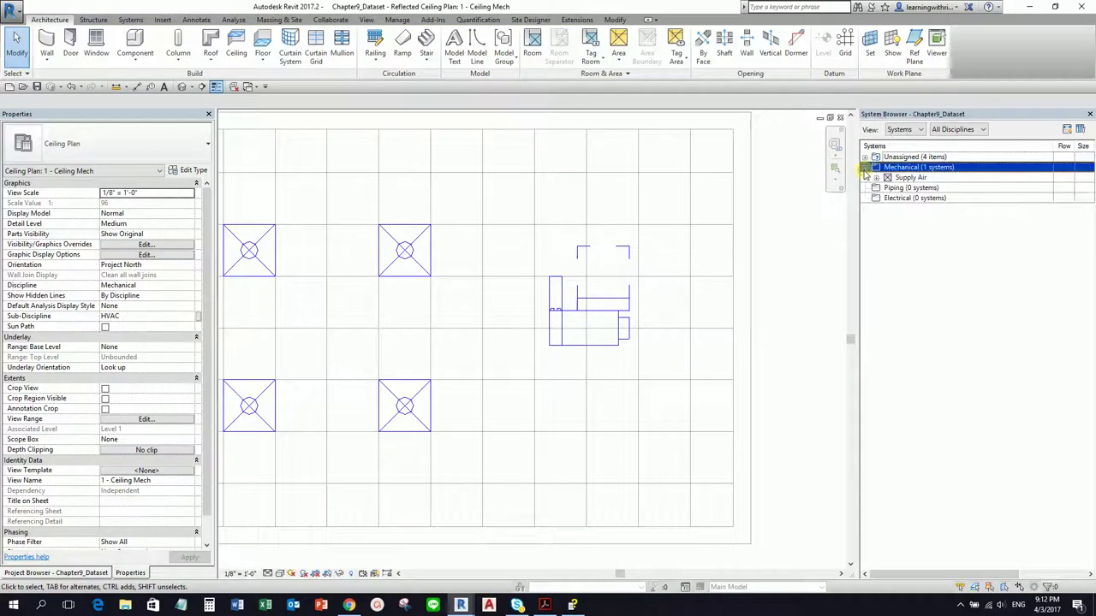
{"action": "left_click", "coordinate": [930, 169]}
{"action": "left_click", "coordinate": [876, 177]}
{"action": "left_click", "coordinate": [895, 188]}
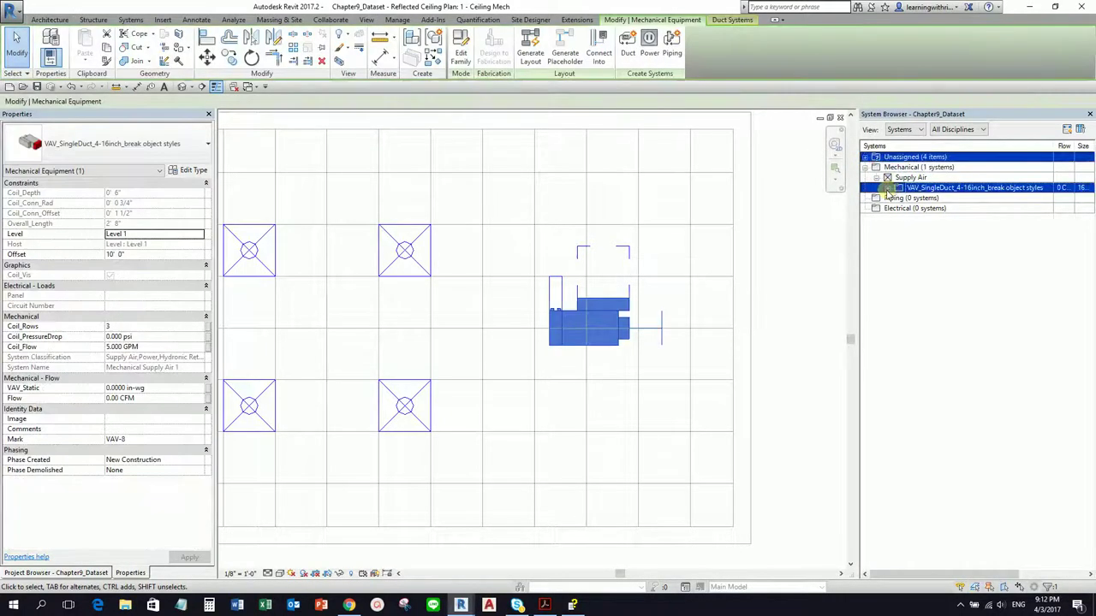
{"action": "left_click", "coordinate": [887, 187]}
{"action": "left_click", "coordinate": [899, 198]}
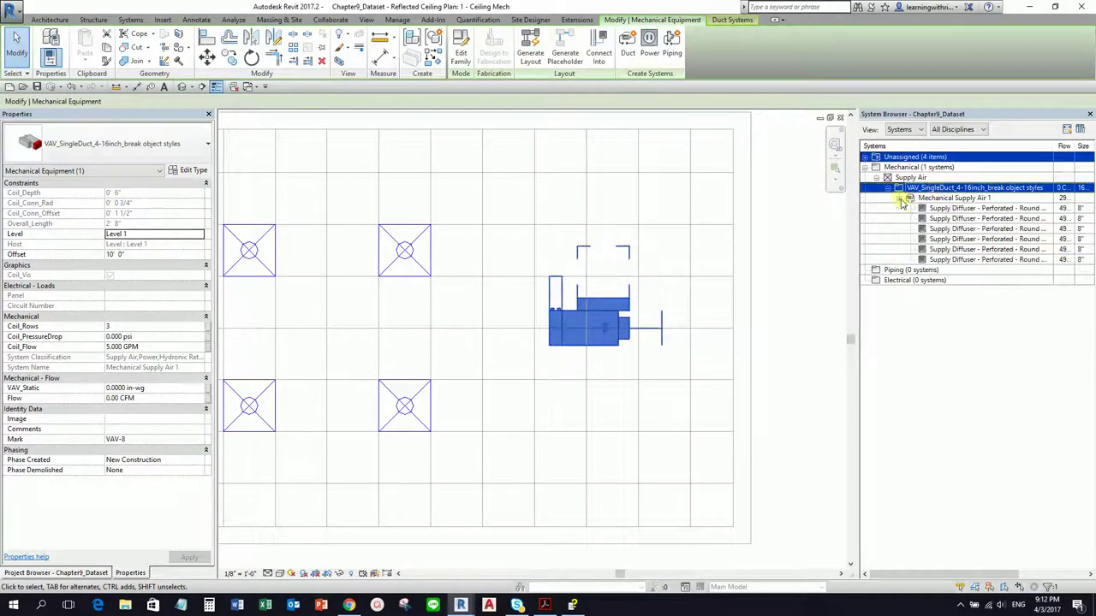
{"action": "left_click", "coordinate": [952, 199]}
{"action": "left_click", "coordinate": [952, 199]}
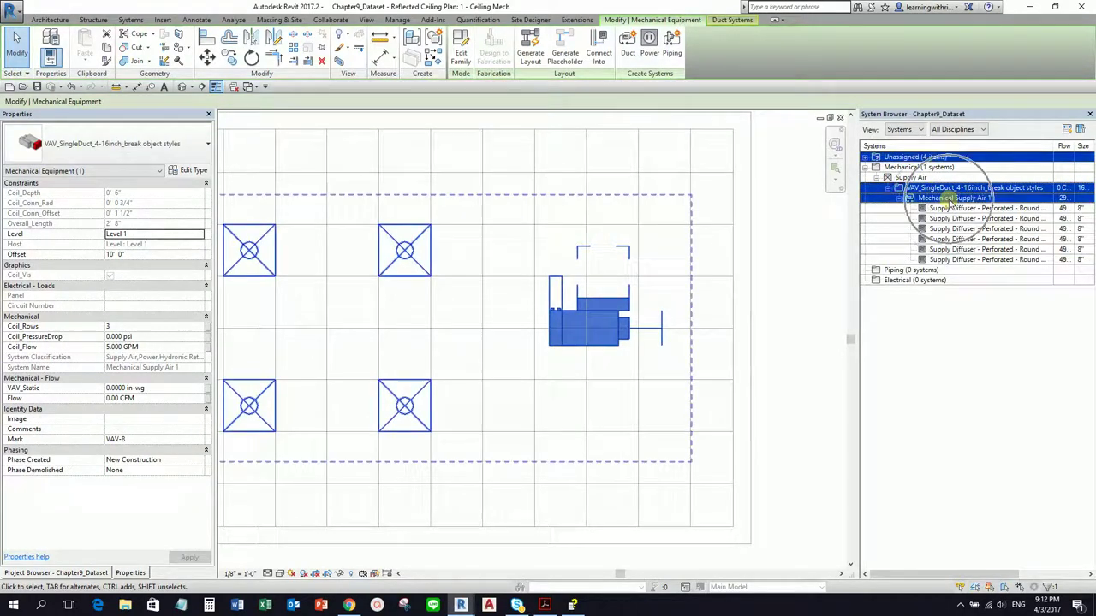
Step: Highlight each of the six 8" supply diffusers at 490 CFM in turn
{"action": "left_click", "coordinate": [973, 209]}
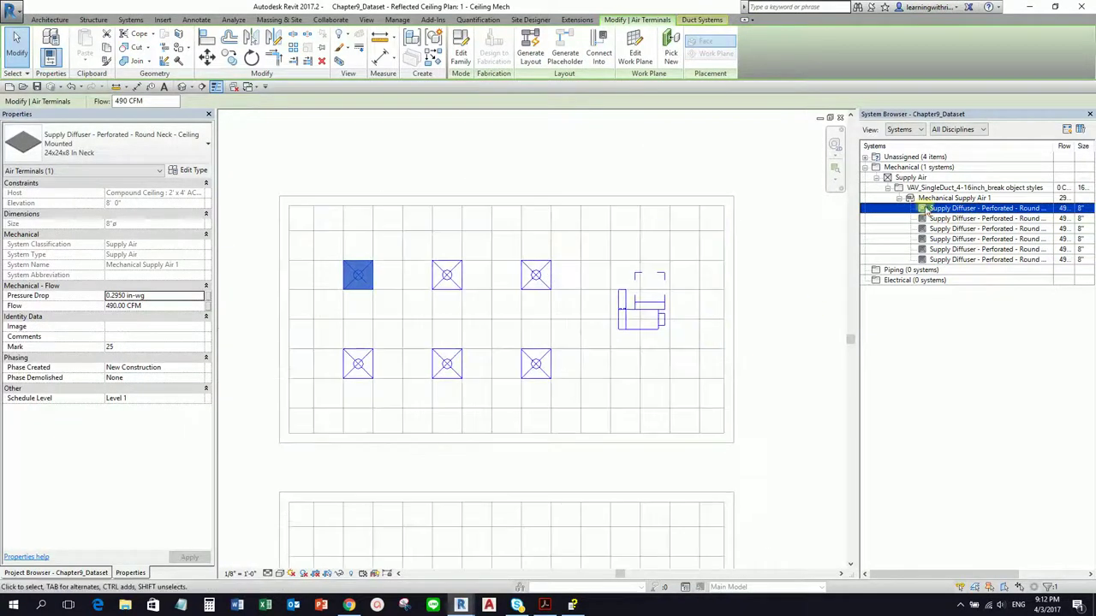
{"action": "left_click", "coordinate": [950, 220]}
{"action": "left_click", "coordinate": [950, 229]}
{"action": "left_click", "coordinate": [953, 239]}
{"action": "left_click", "coordinate": [953, 250]}
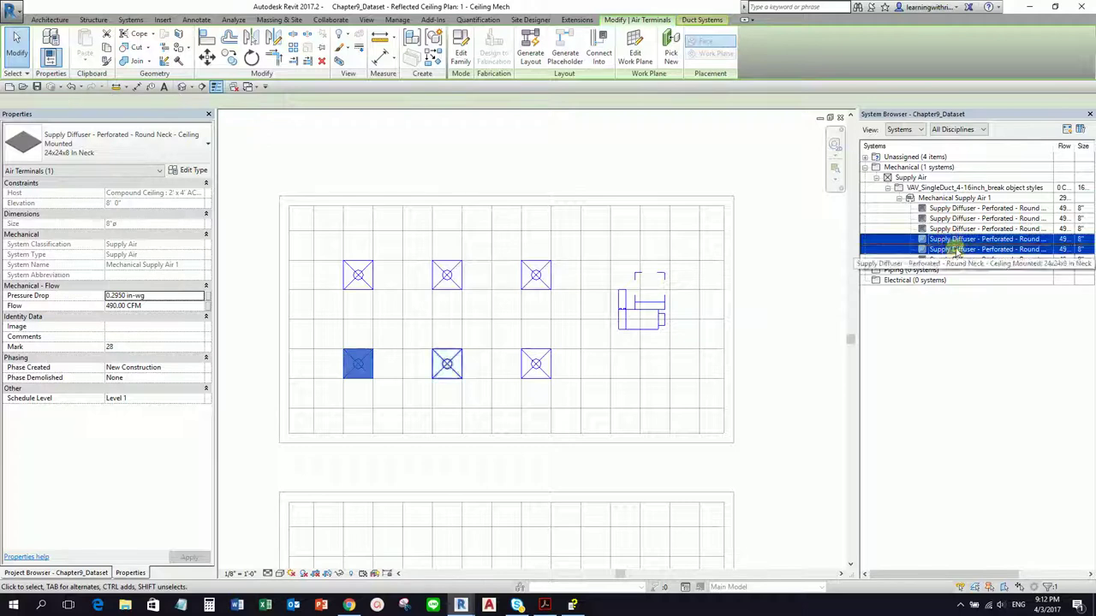
{"action": "left_click", "coordinate": [955, 259]}
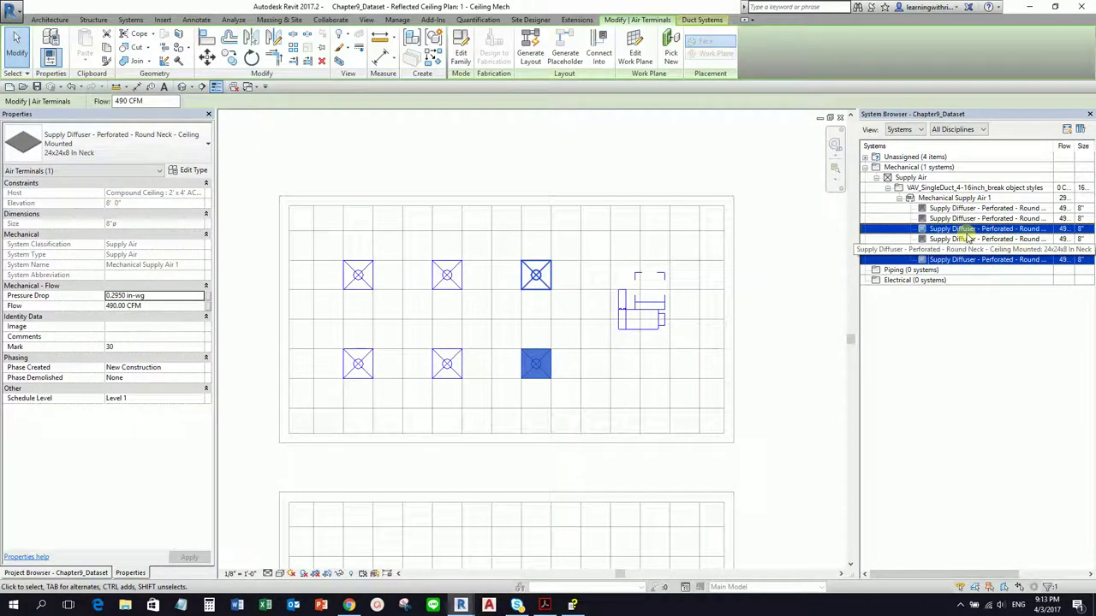
{"action": "left_click", "coordinate": [908, 131]}
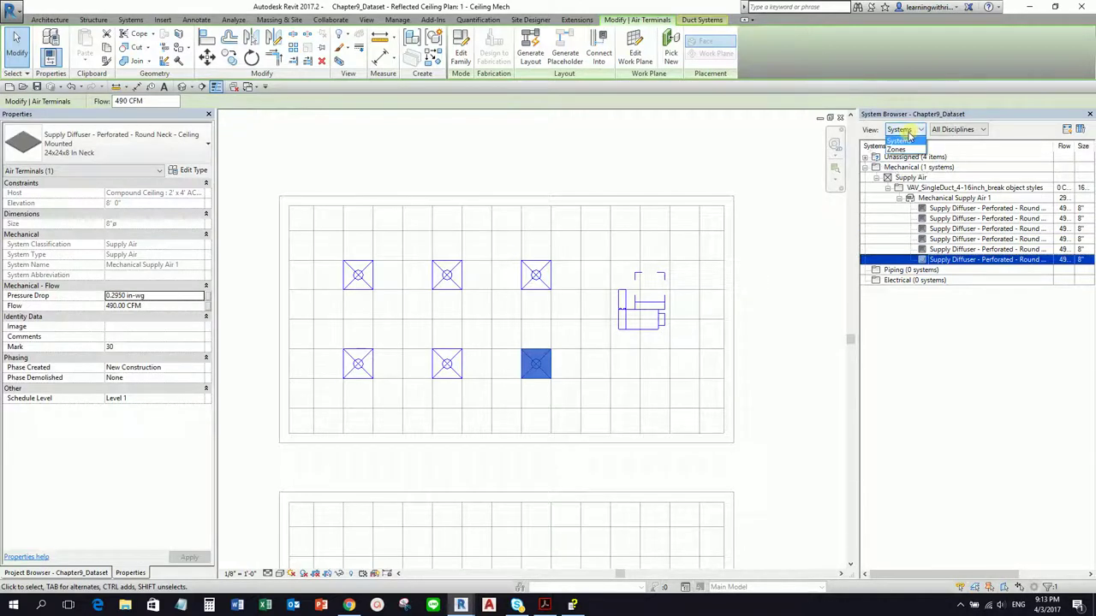
{"action": "left_click", "coordinate": [896, 149]}
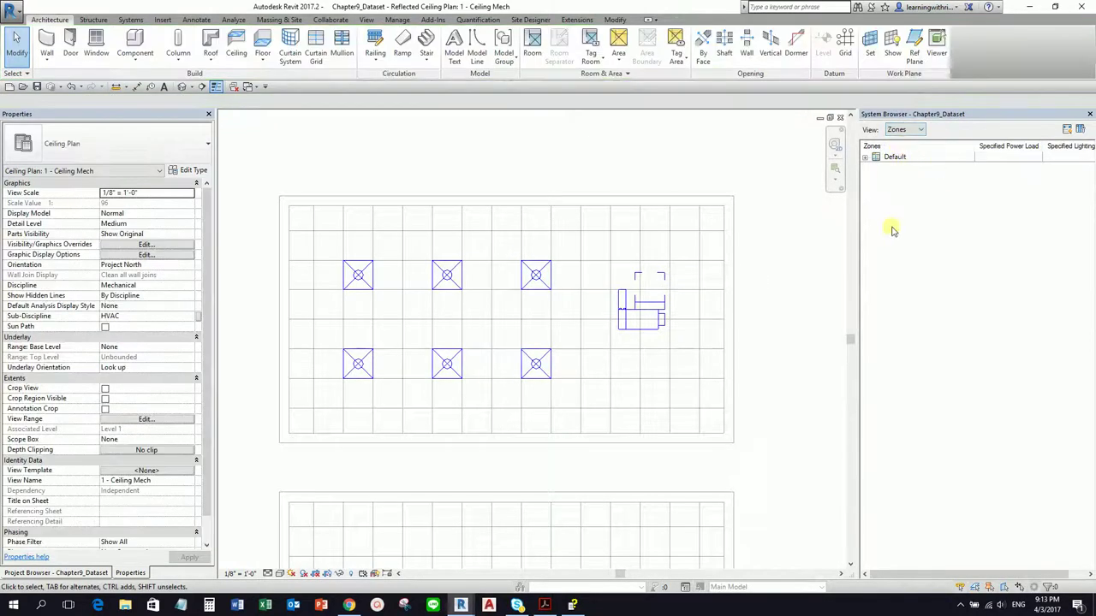
{"action": "left_click", "coordinate": [908, 129]}
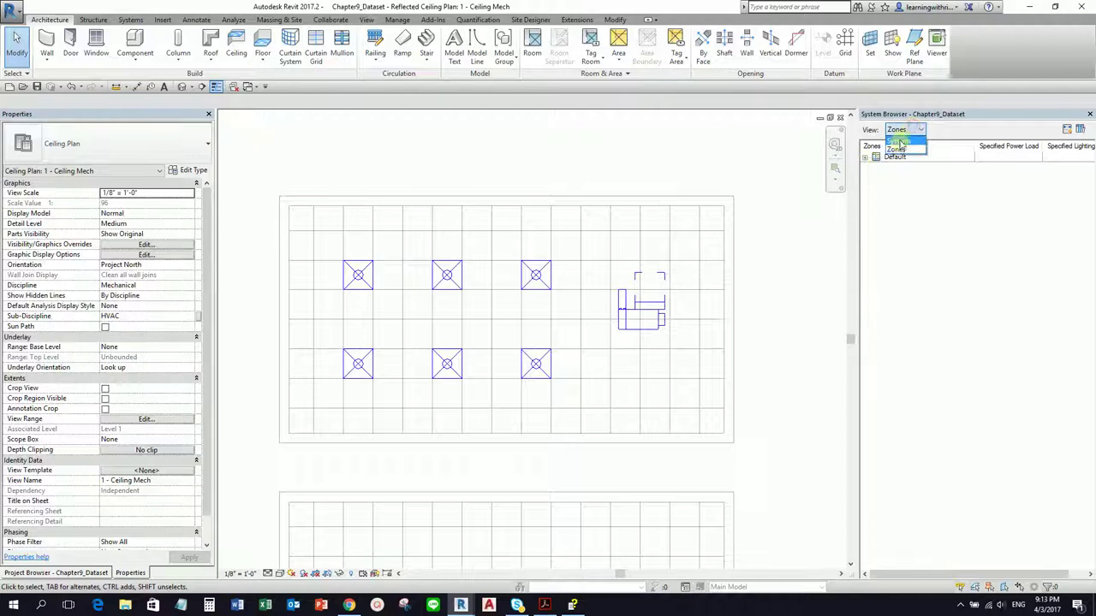
{"action": "left_click", "coordinate": [903, 139]}
{"action": "left_click", "coordinate": [908, 131]}
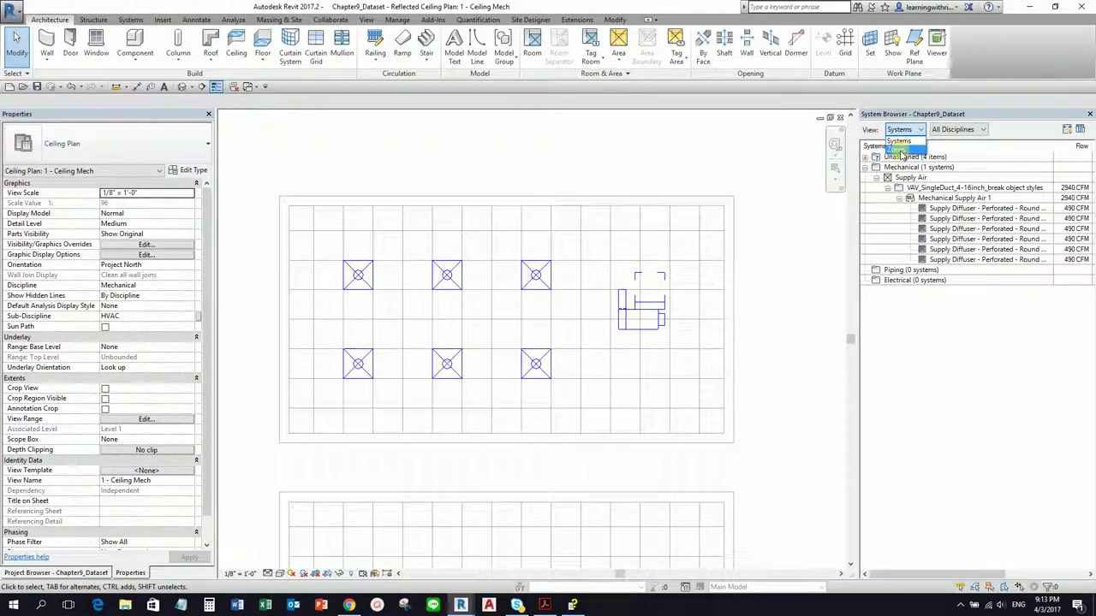
{"action": "left_click", "coordinate": [899, 140]}
{"action": "left_click", "coordinate": [969, 130]}
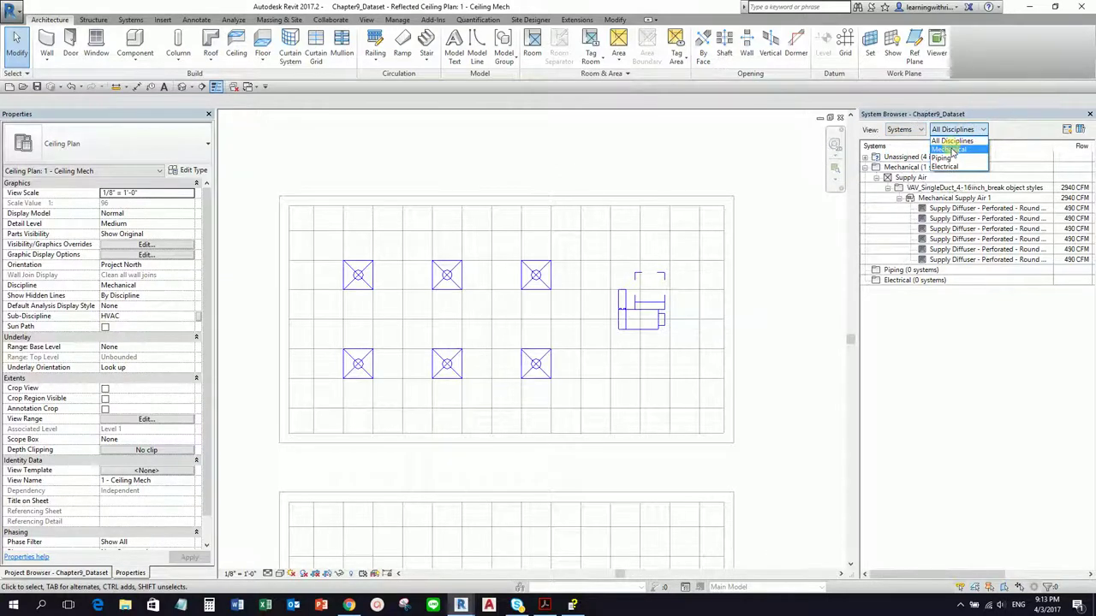
Step: Filter the System Browser to Mechanical and check the VAV unit under Unassigned
{"action": "left_click", "coordinate": [952, 150]}
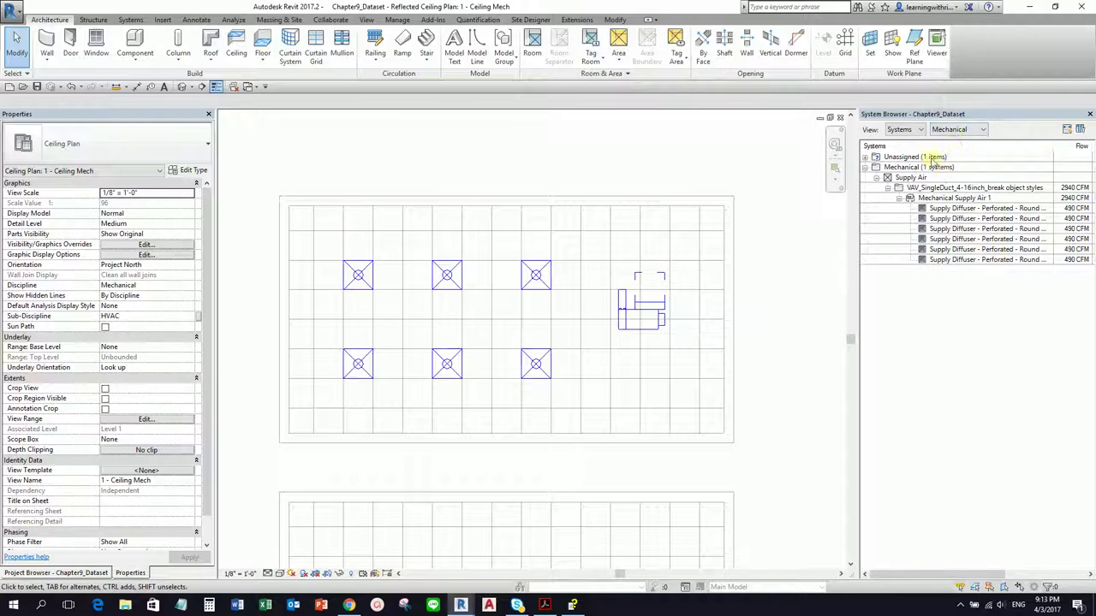
{"action": "left_click", "coordinate": [934, 157]}
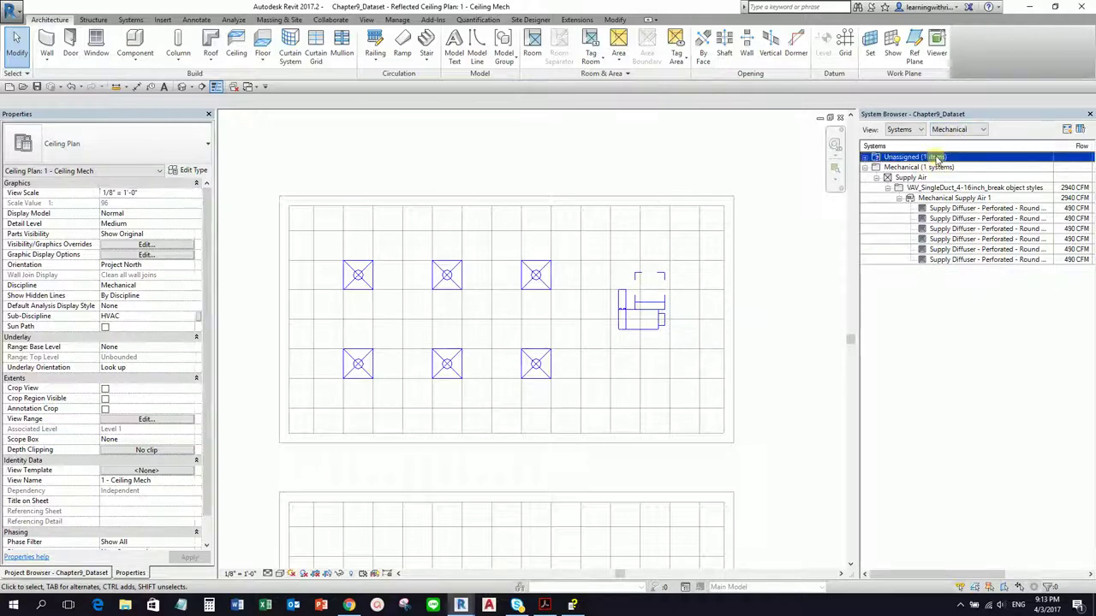
{"action": "left_click", "coordinate": [873, 160]}
{"action": "left_click", "coordinate": [949, 189]}
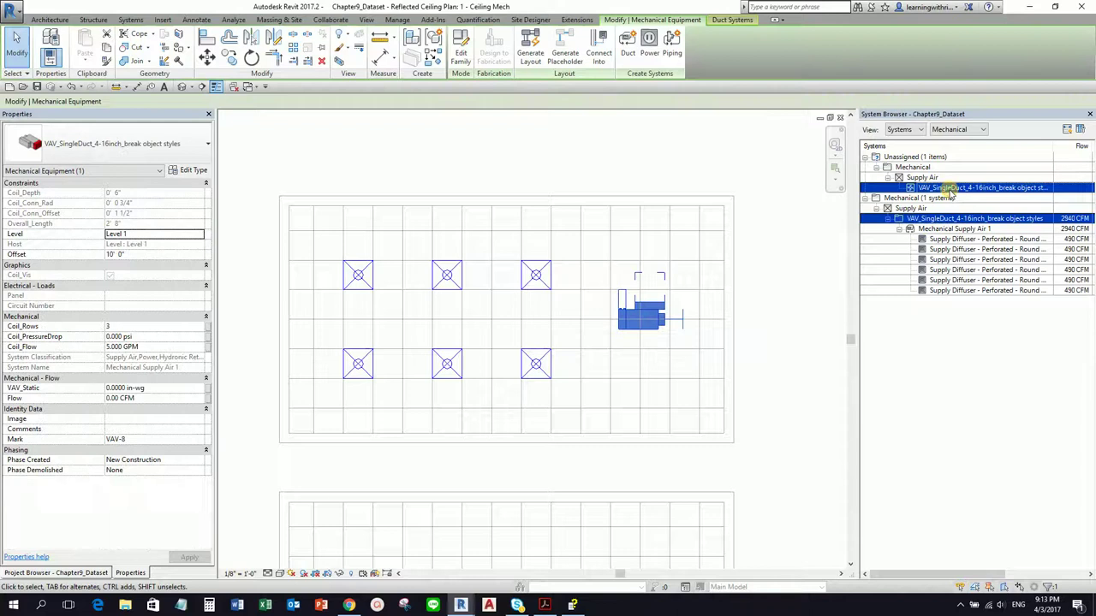
{"action": "left_click", "coordinate": [874, 157]}
Step: Switch the filter to Piping and reveal the unassigned Hydronic Return and Hydronic Supply
{"action": "left_click", "coordinate": [963, 129]}
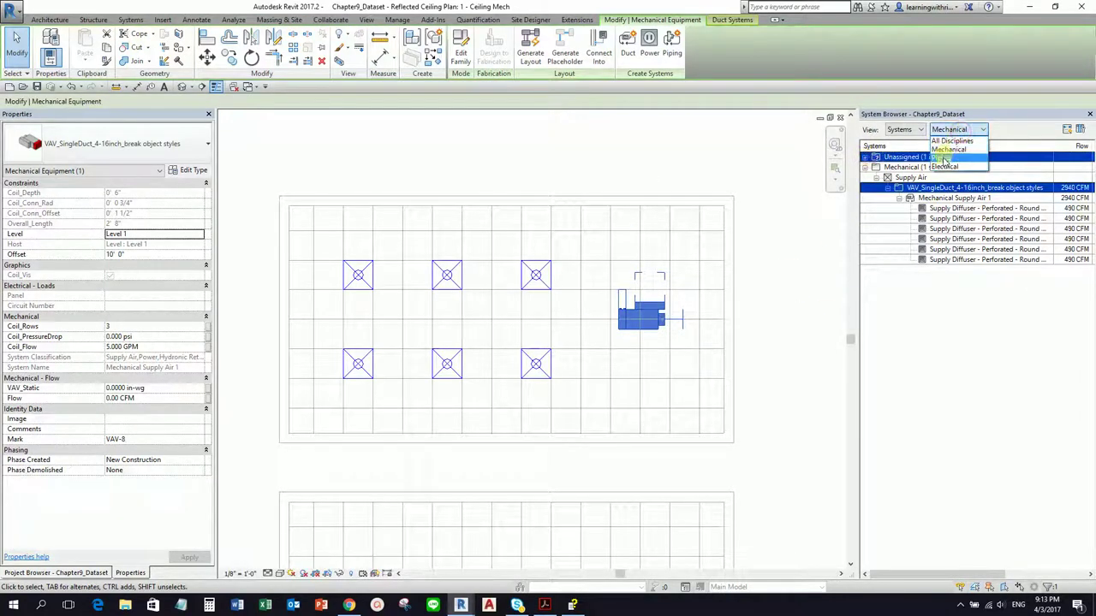
{"action": "left_click", "coordinate": [944, 158]}
{"action": "left_click", "coordinate": [936, 155]}
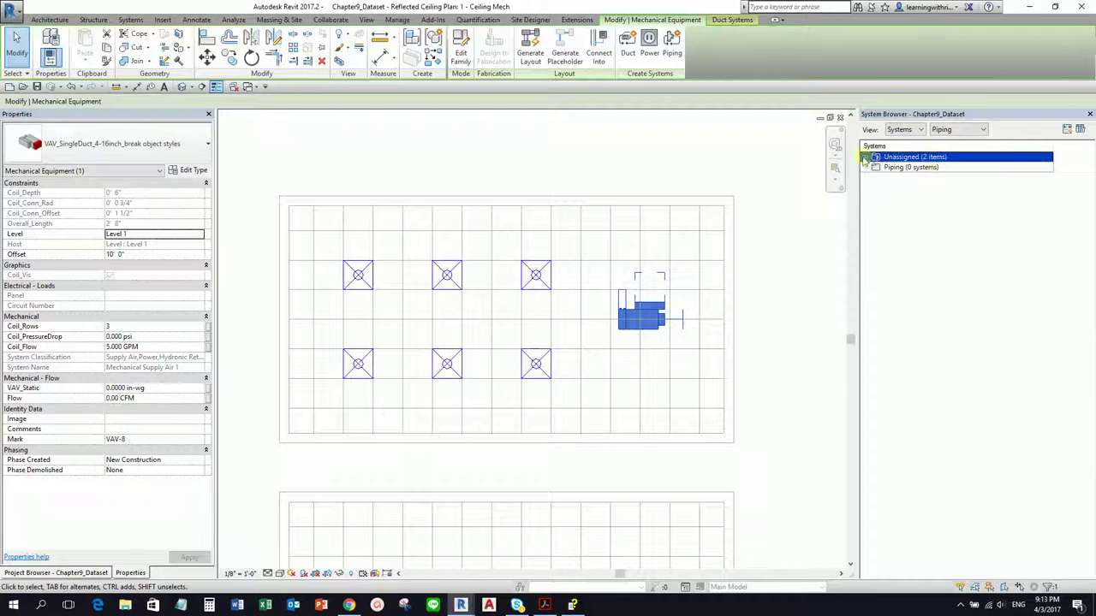
{"action": "left_click", "coordinate": [865, 158]}
{"action": "left_click", "coordinate": [928, 177]}
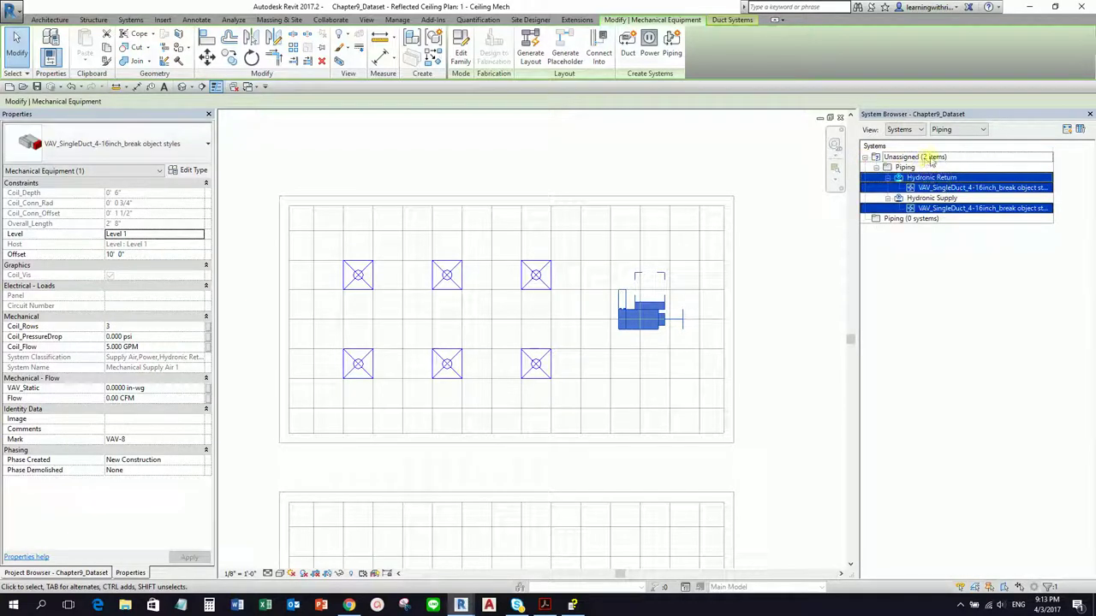
{"action": "left_click", "coordinate": [901, 158]}
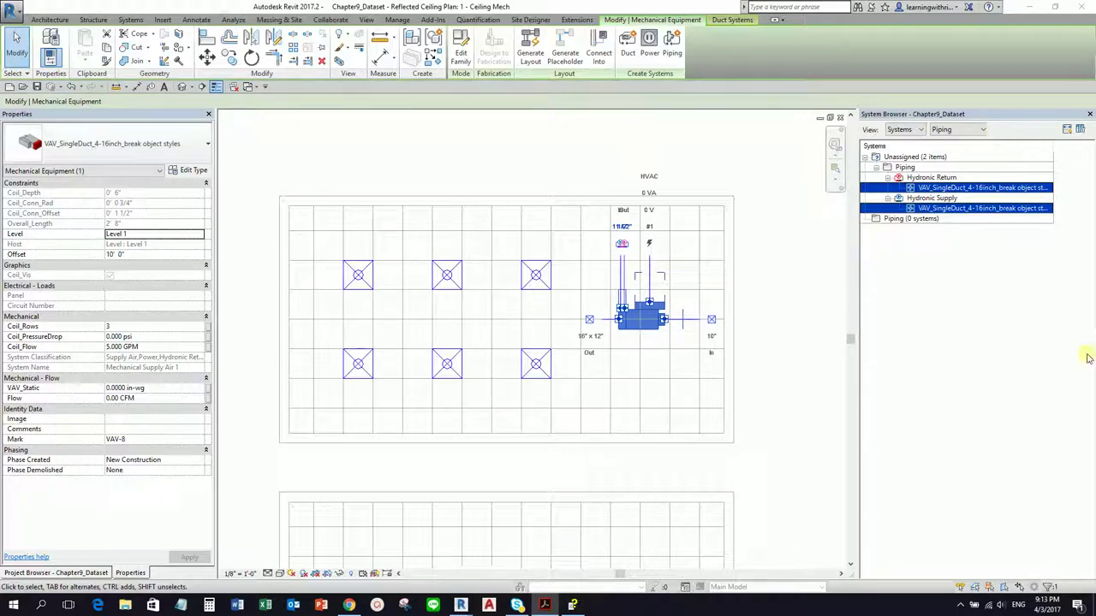
{"action": "left_click", "coordinate": [767, 303]}
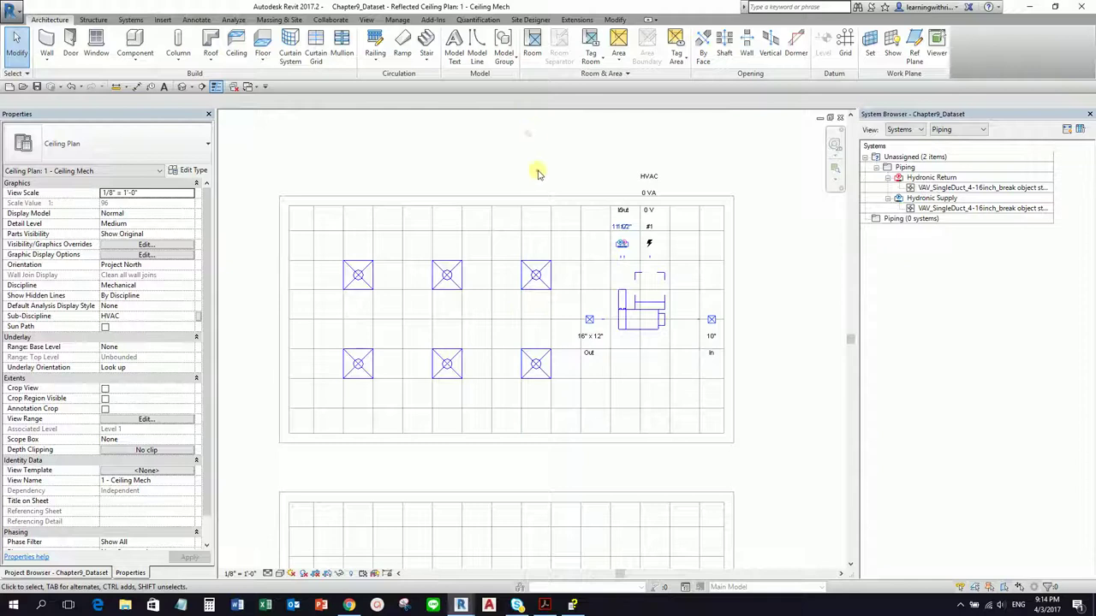
Step: Zoom and pan the 1 - Ceiling Mech plan so both rooms' ceilings are visible
{"action": "scroll", "coordinate": [738, 259], "scroll_direction": "down", "scroll_amount": 1}
{"action": "scroll", "coordinate": [641, 310], "scroll_direction": "up", "scroll_amount": 1}
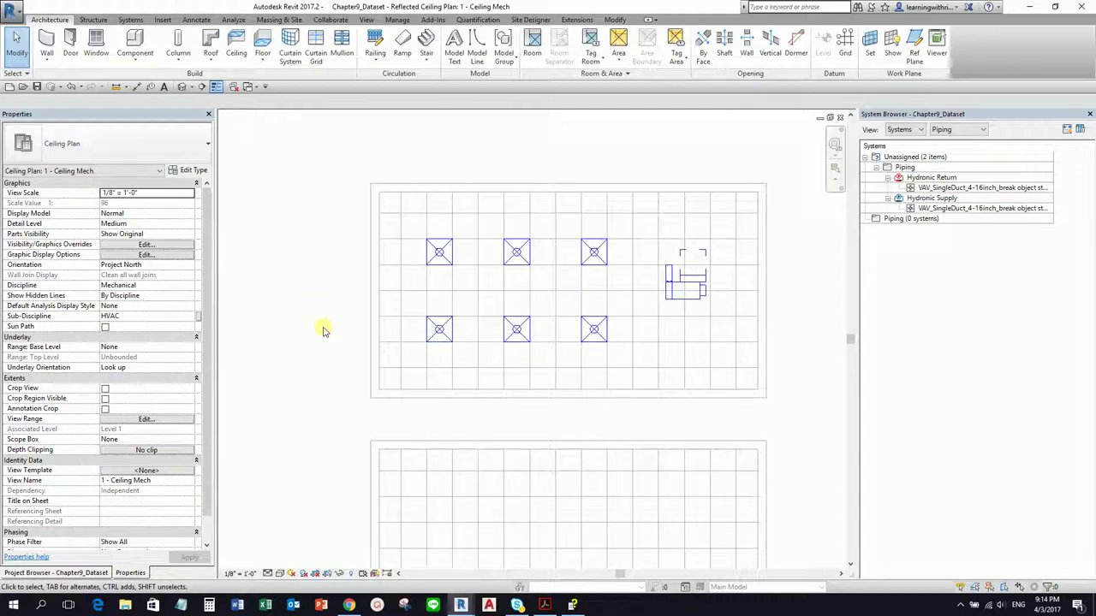
{"action": "middle_click_drag", "start_coordinate": [317, 325], "coordinate": [294, 306]}
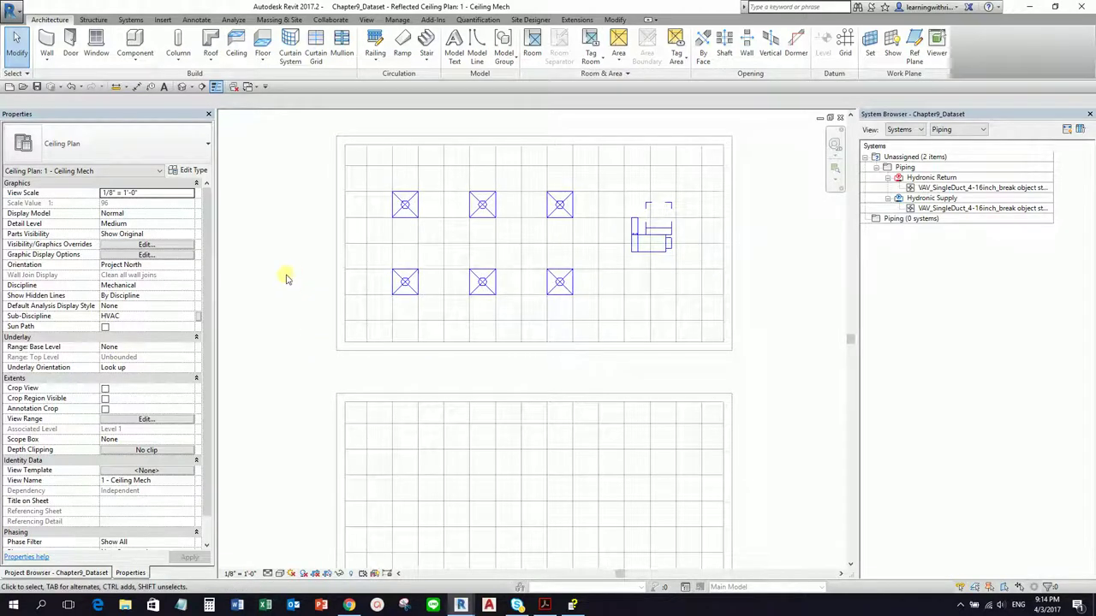
{"action": "scroll", "coordinate": [295, 281], "scroll_direction": "down", "scroll_amount": 3}
{"action": "middle_click_drag", "start_coordinate": [305, 284], "coordinate": [303, 283]}
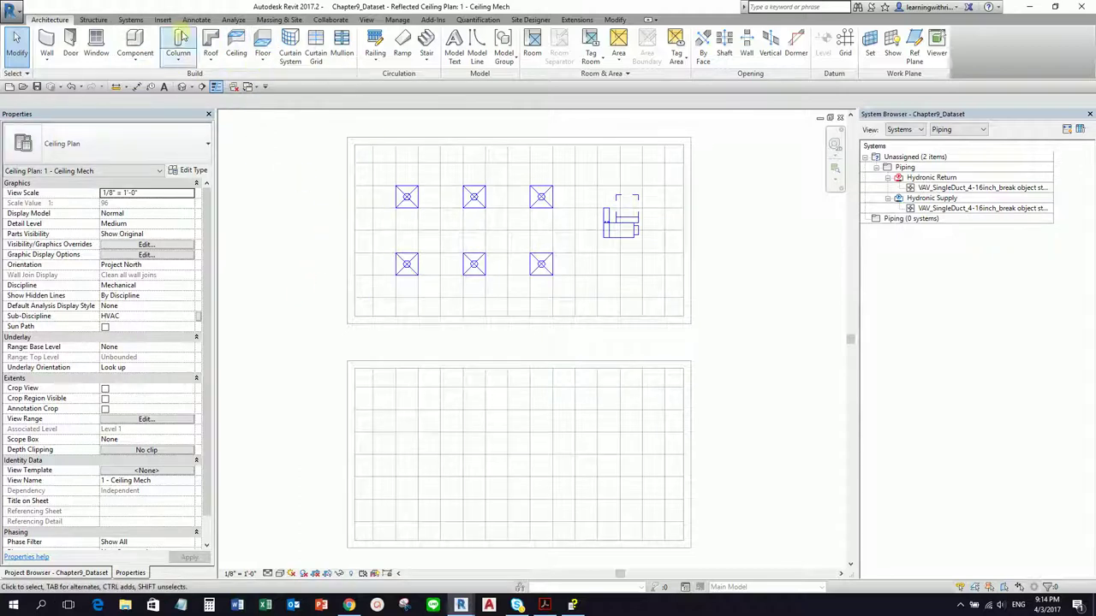
{"action": "left_click", "coordinate": [130, 20]}
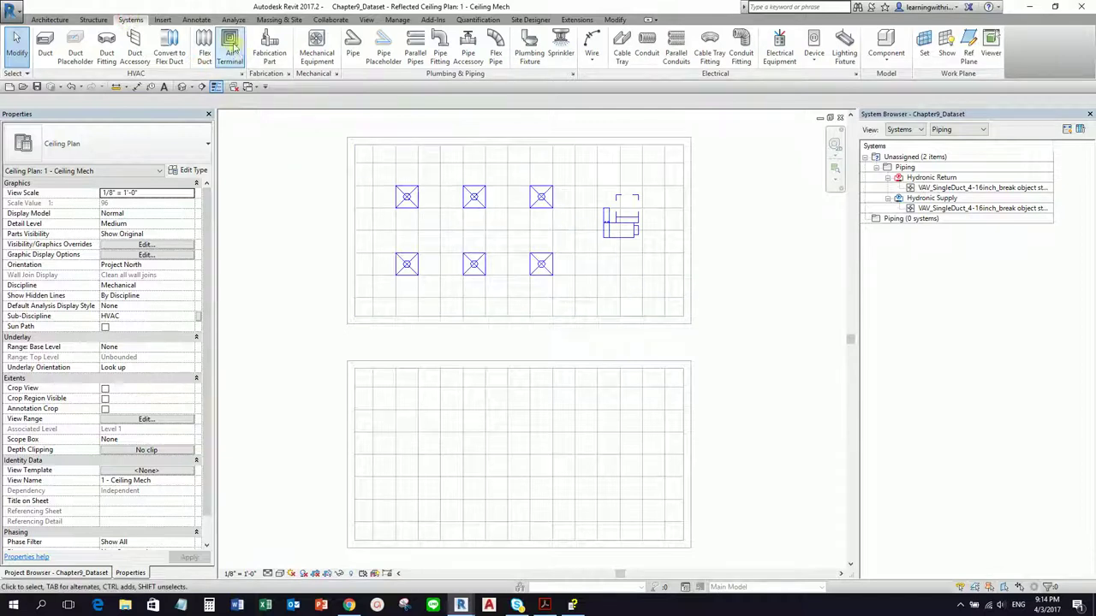
Step: Place six supply diffusers on the lower ceiling's face in two rows of three
{"action": "left_click", "coordinate": [229, 41]}
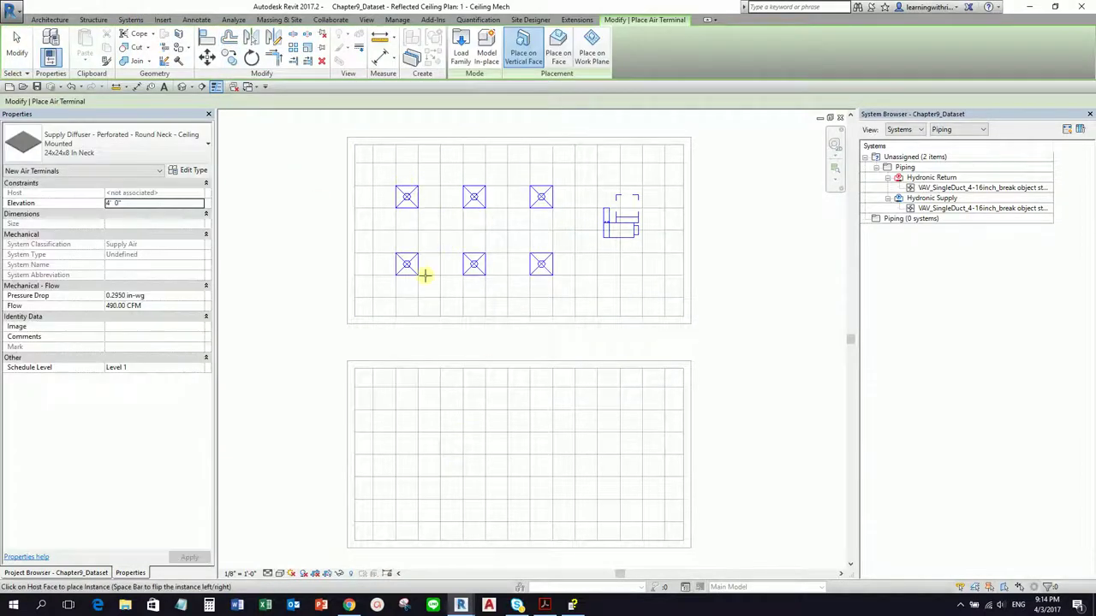
{"action": "left_click", "coordinate": [557, 47]}
{"action": "left_click", "coordinate": [406, 421]}
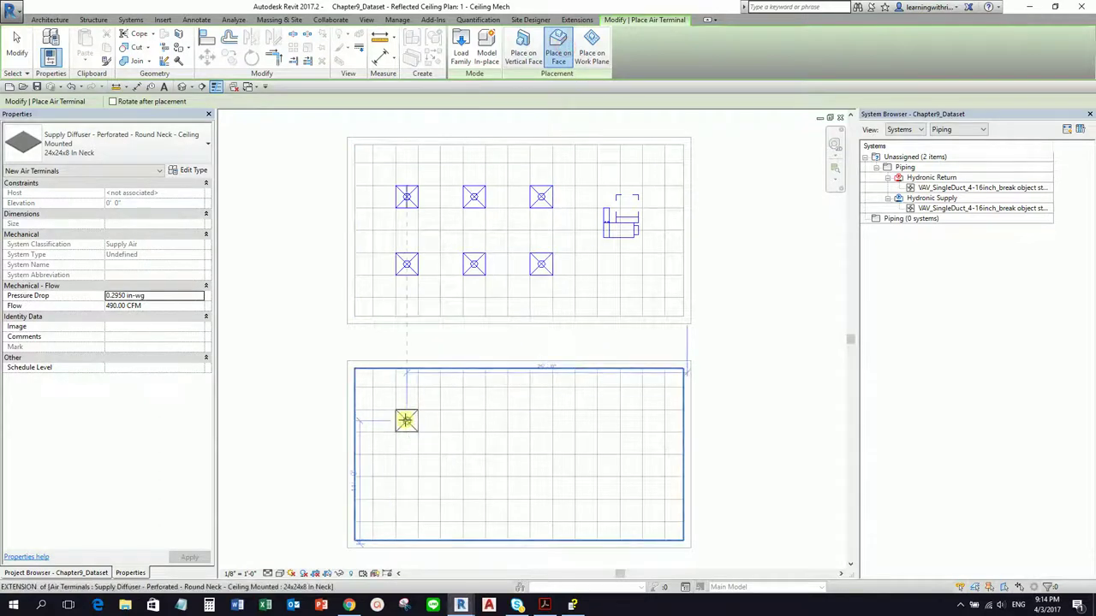
{"action": "left_click", "coordinate": [406, 487]}
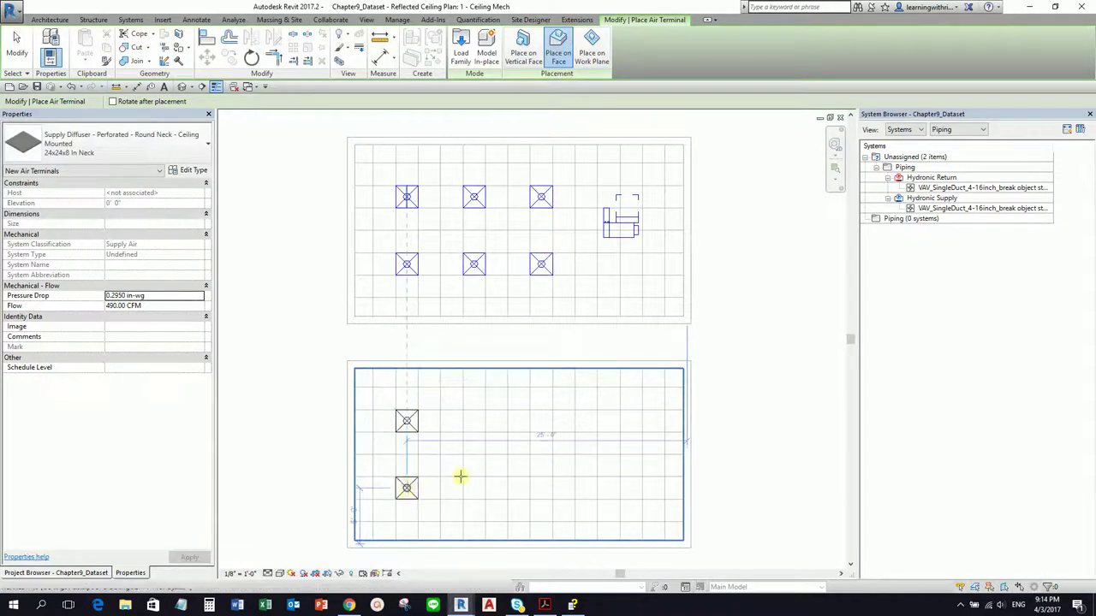
{"action": "left_click", "coordinate": [473, 420]}
{"action": "left_click", "coordinate": [473, 487]}
{"action": "left_click", "coordinate": [540, 420]}
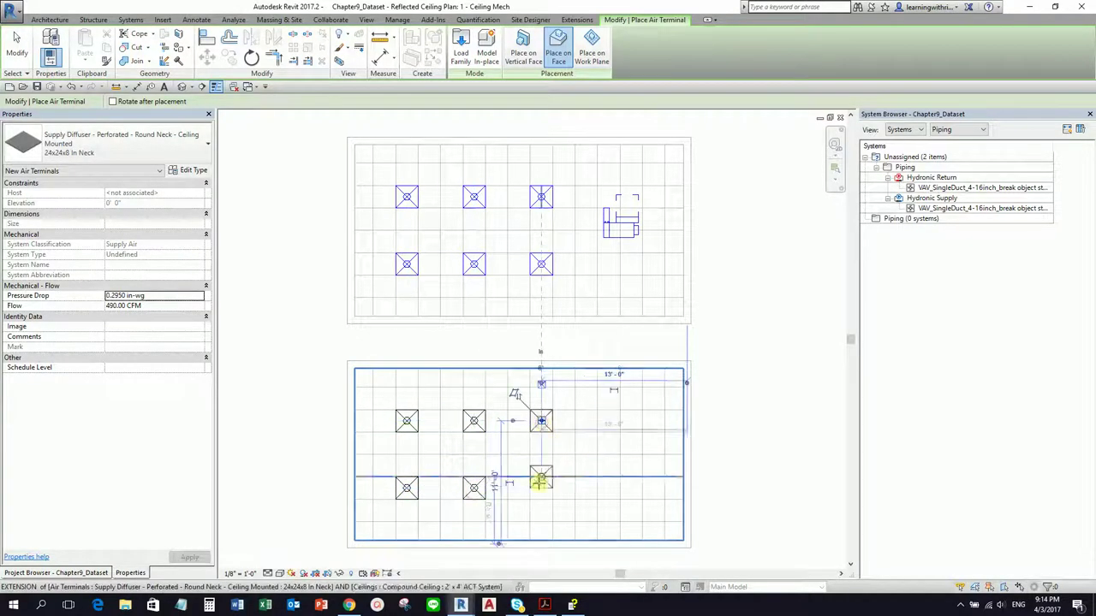
{"action": "left_click", "coordinate": [541, 487]}
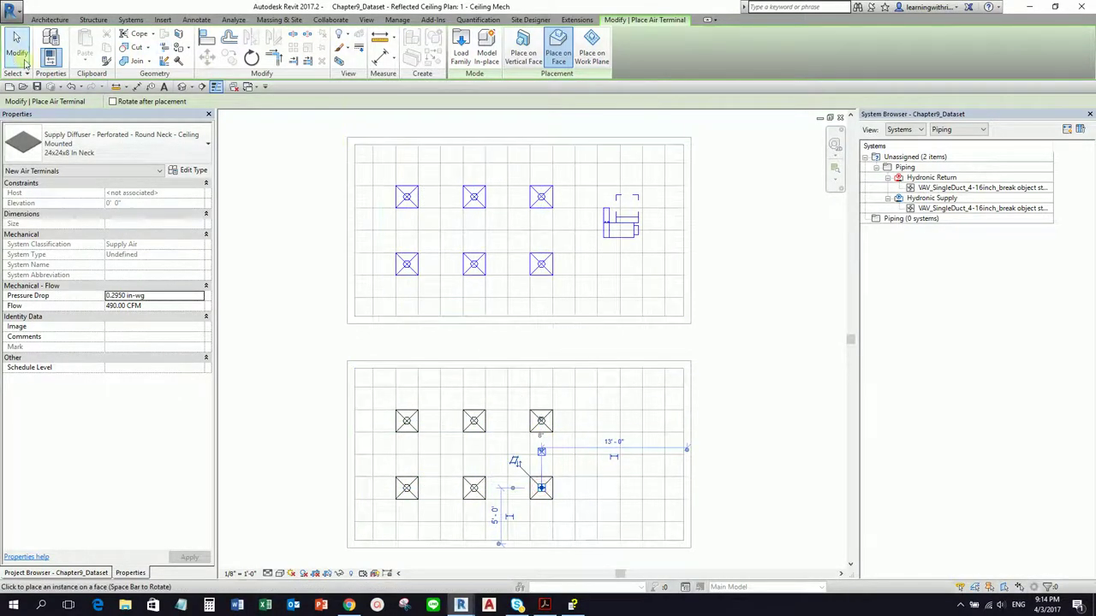
{"action": "left_click", "coordinate": [21, 50]}
Step: Place a VAV unit at the right side of the lower ceiling
{"action": "left_click", "coordinate": [317, 47]}
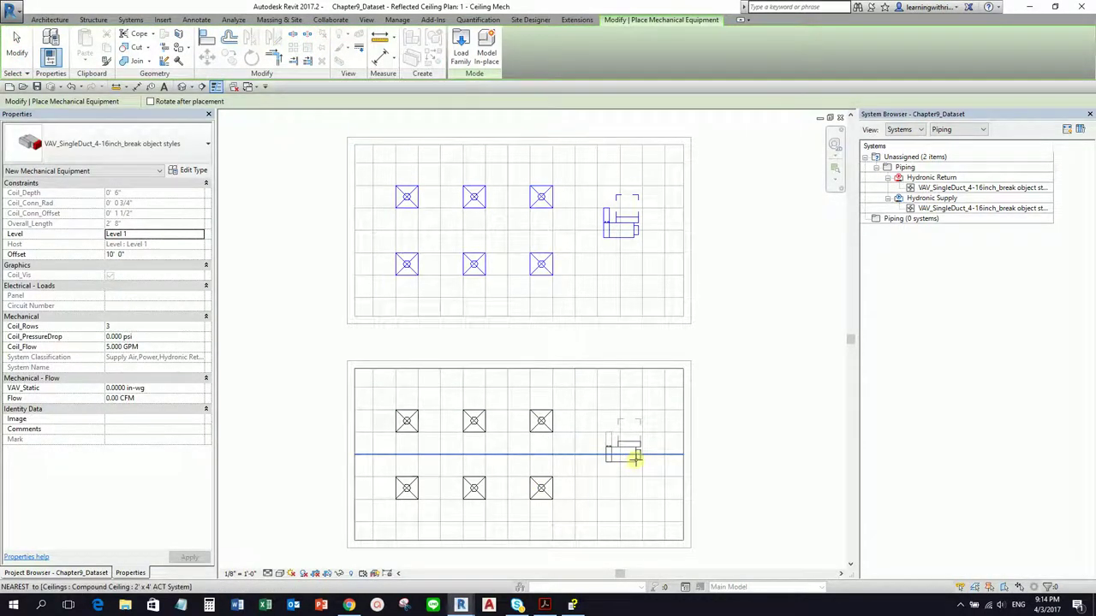
{"action": "left_click", "coordinate": [631, 458]}
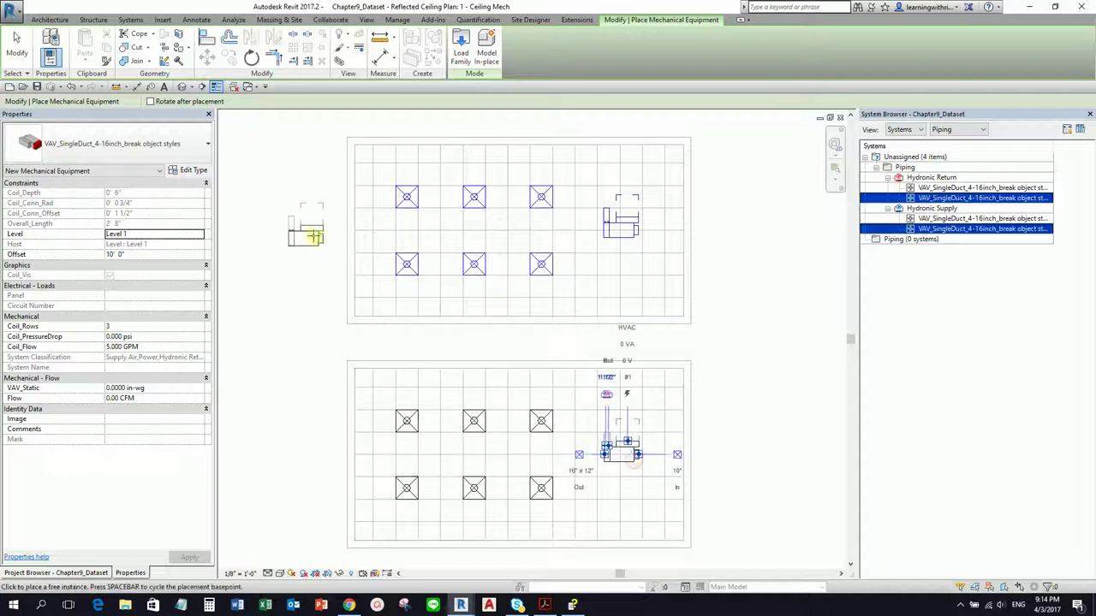
{"action": "left_click", "coordinate": [16, 47]}
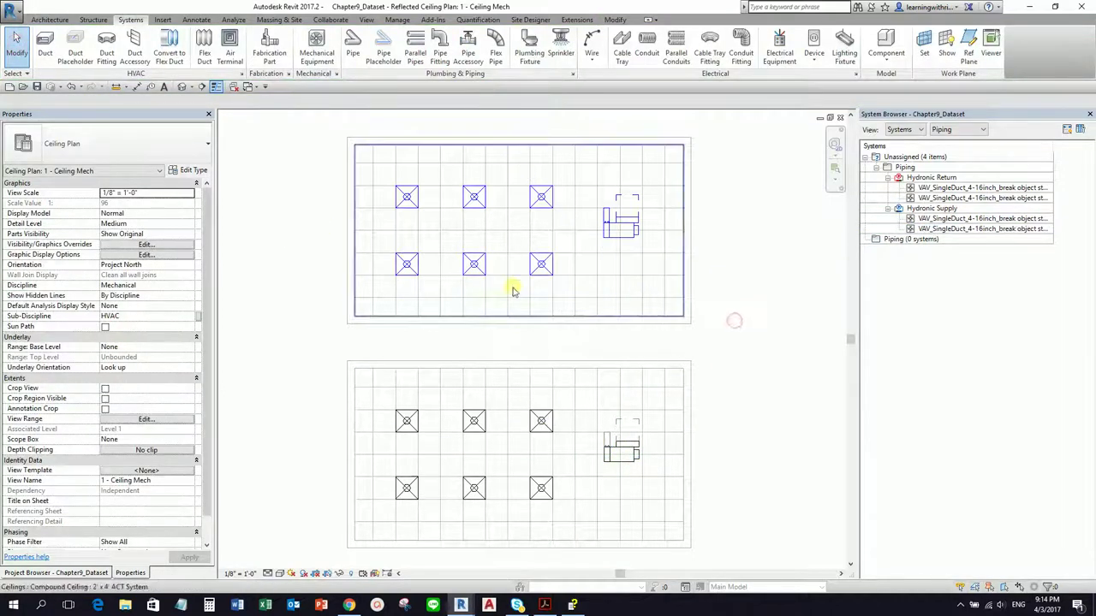
Step: Zoom to the upper ceiling and select its middle top 24x24x8 diffuser at 490 CFM
{"action": "middle_click_drag", "start_coordinate": [386, 185], "coordinate": [407, 217]}
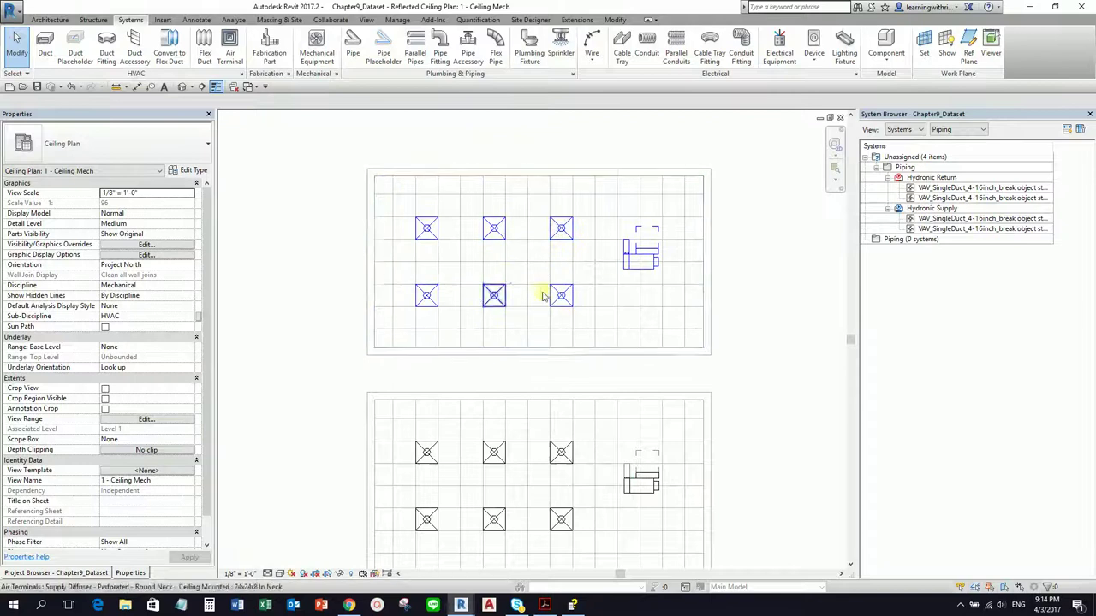
{"action": "scroll", "coordinate": [501, 255], "scroll_direction": "up", "scroll_amount": 4}
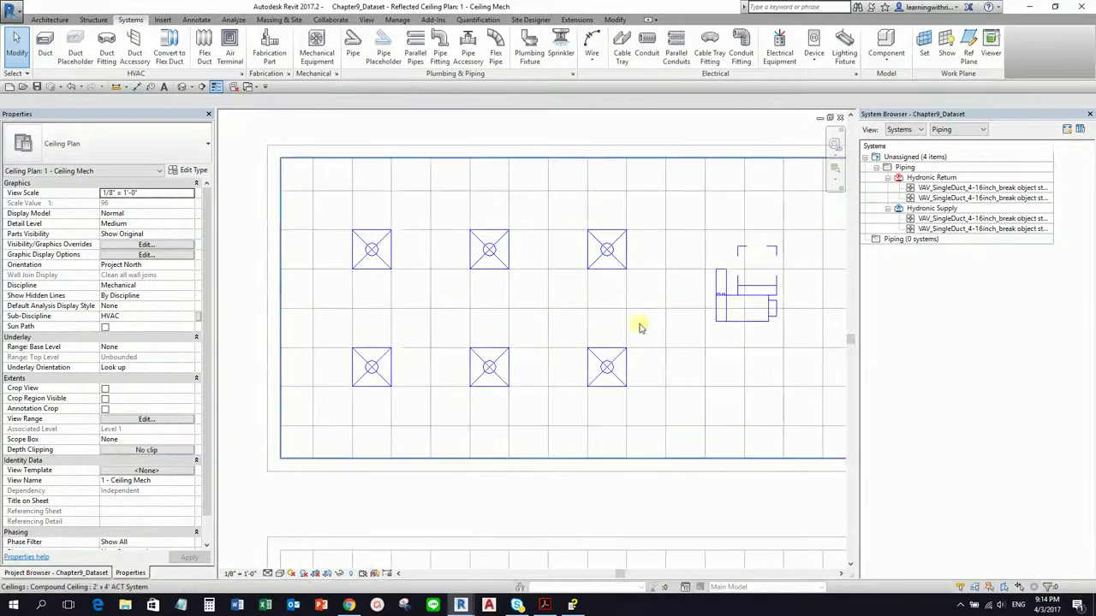
{"action": "scroll", "coordinate": [643, 316], "scroll_direction": "down", "scroll_amount": 1}
{"action": "middle_click_drag", "start_coordinate": [642, 315], "coordinate": [582, 350]}
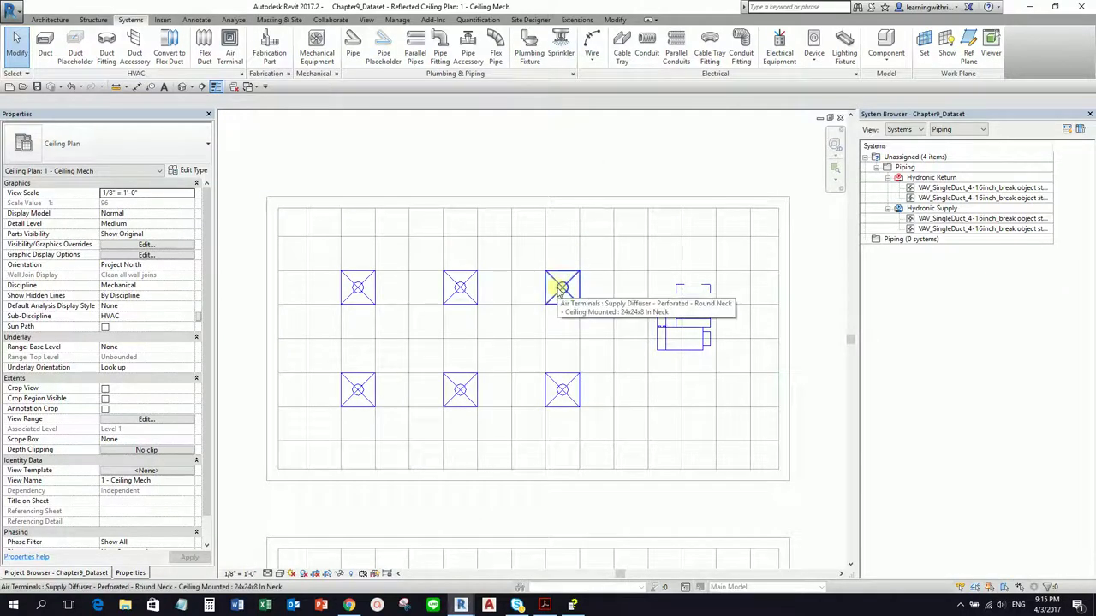
{"action": "left_click", "coordinate": [560, 288]}
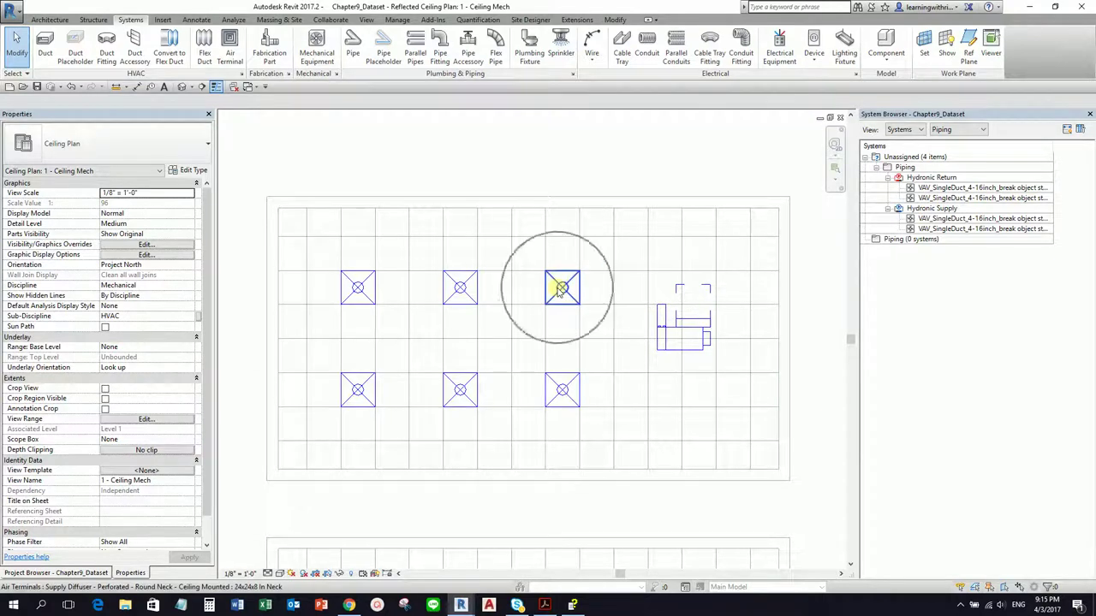
{"action": "left_click", "coordinate": [462, 288]}
{"action": "left_click", "coordinate": [565, 79]}
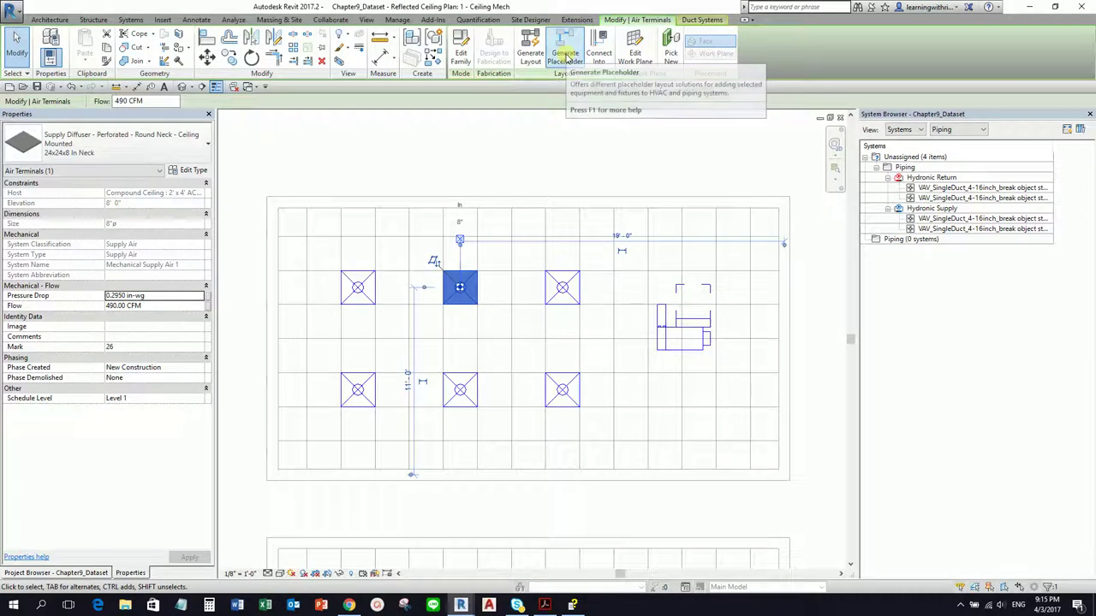
{"action": "left_click", "coordinate": [564, 56]}
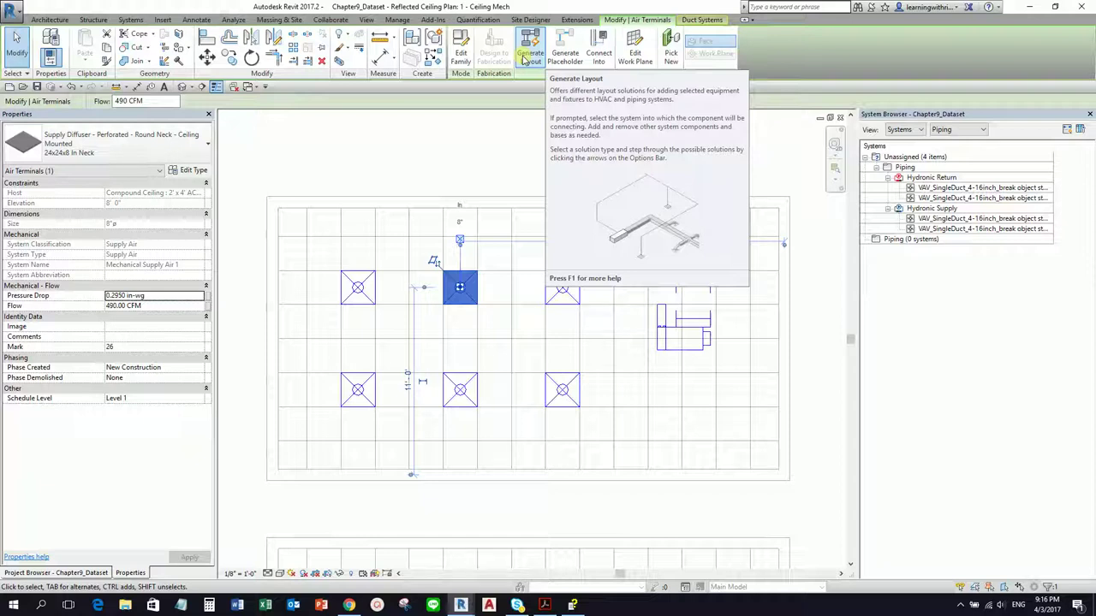
{"action": "left_click", "coordinate": [529, 53]}
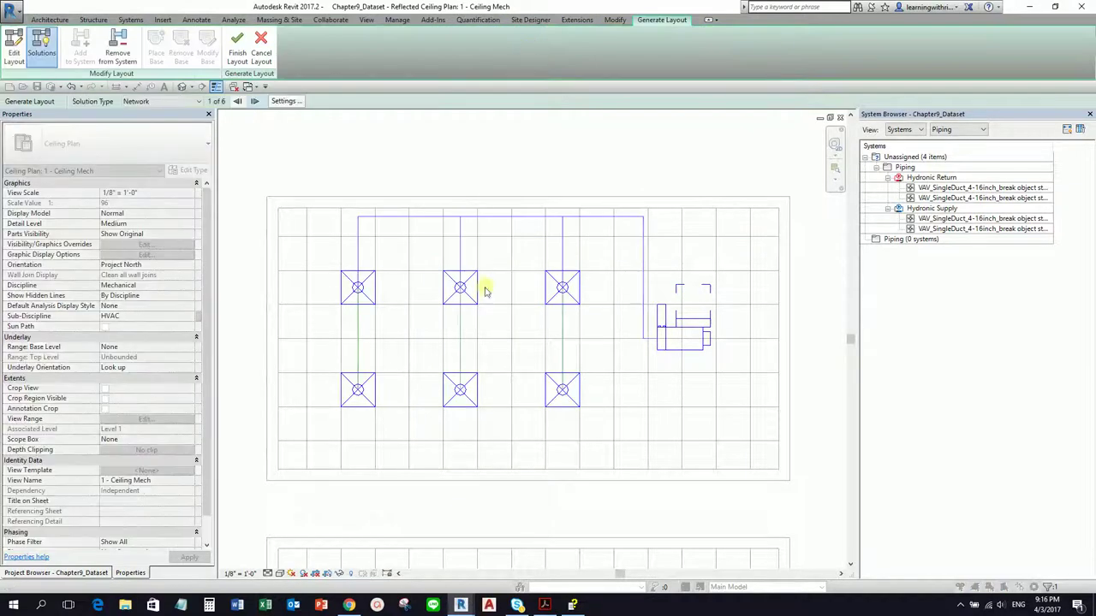
Step: Compare the Perimeter, Intersections and Network layout solution types, returning to Network
{"action": "left_click", "coordinate": [144, 102]}
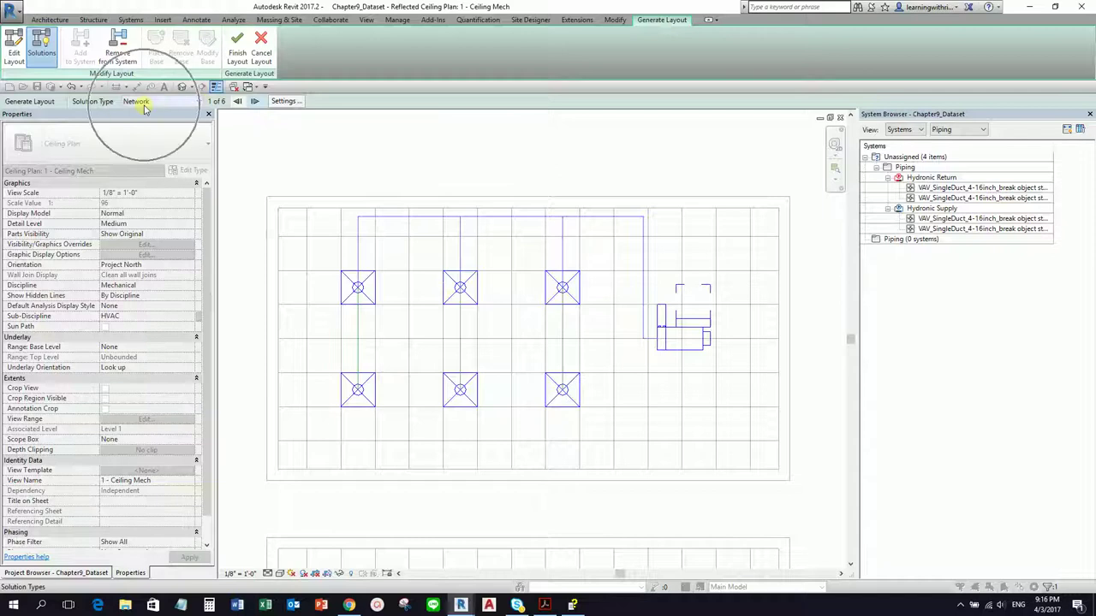
{"action": "left_click", "coordinate": [144, 102]}
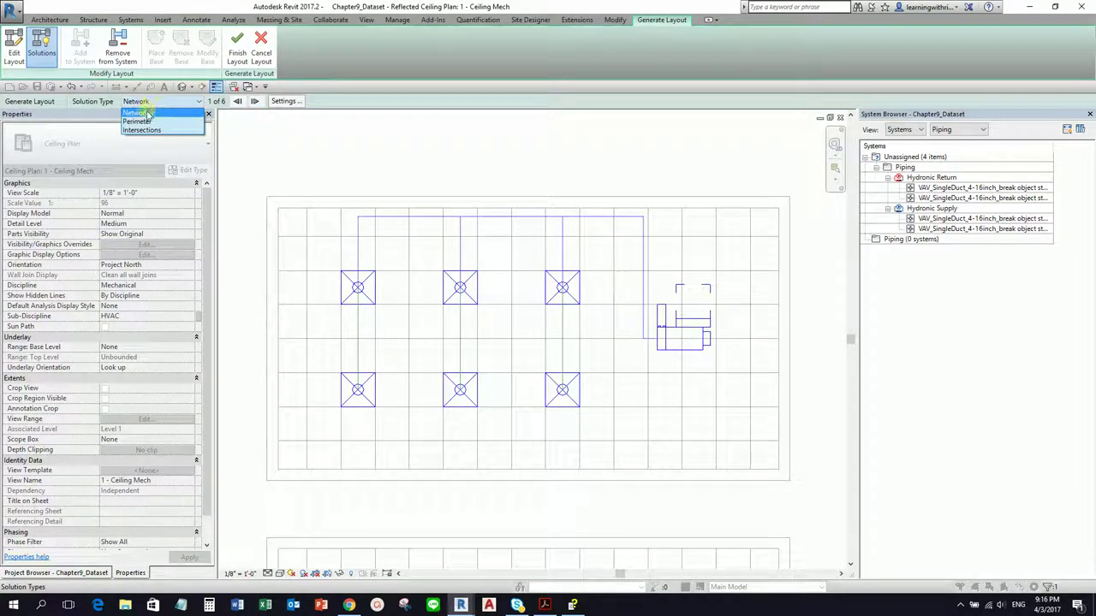
{"action": "left_click", "coordinate": [142, 120]}
{"action": "left_click", "coordinate": [151, 103]}
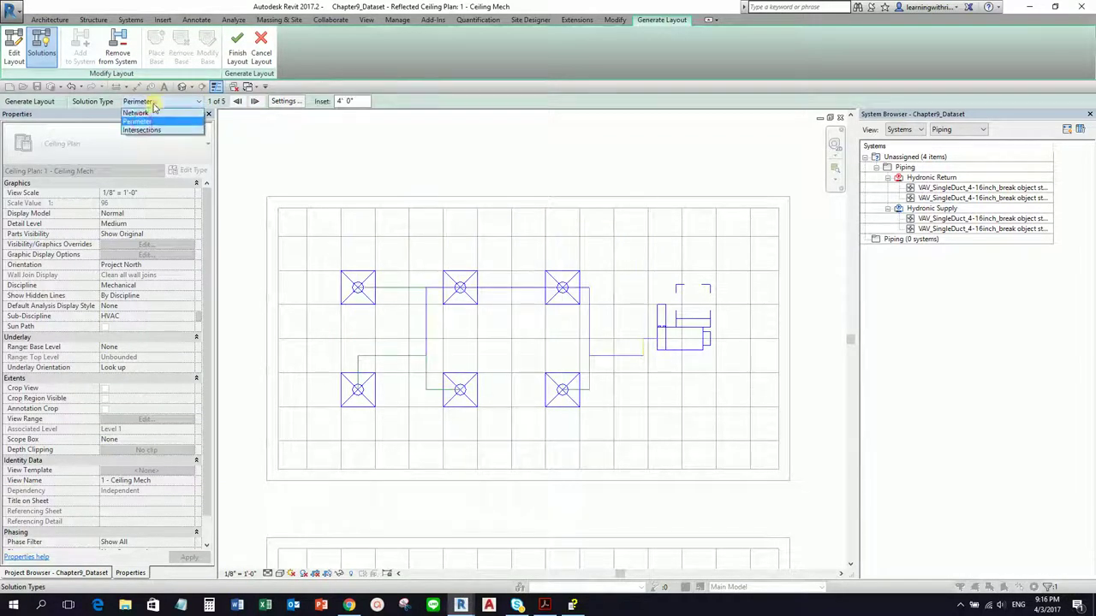
{"action": "left_click", "coordinate": [147, 130]}
{"action": "left_click", "coordinate": [151, 103]}
{"action": "left_click", "coordinate": [141, 113]}
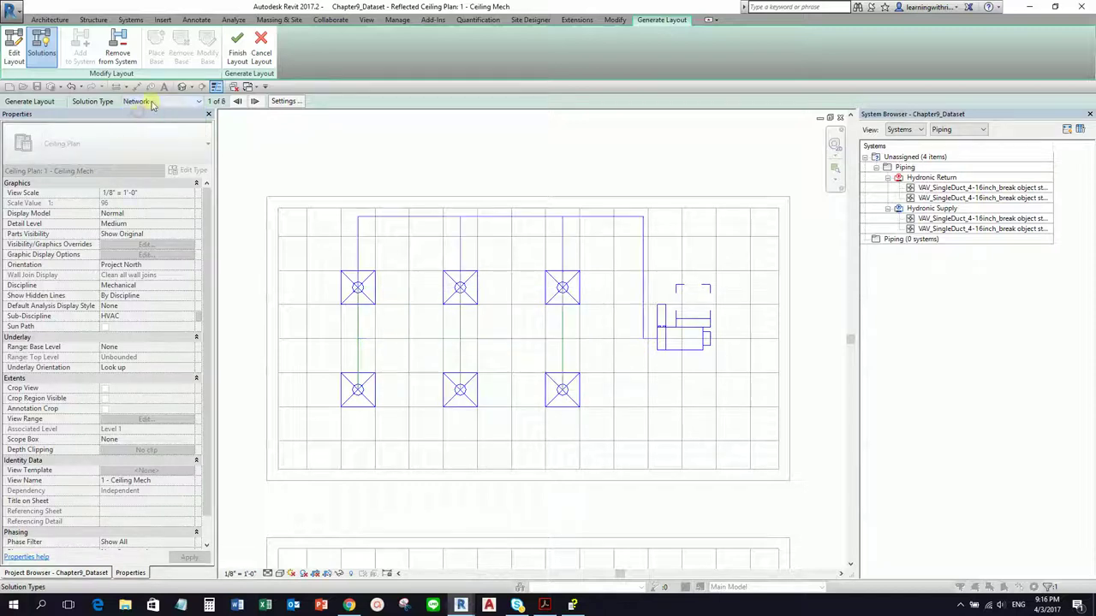
Step: Step through the Network solutions to the central-trunk layout and finish the layout
{"action": "left_click", "coordinate": [255, 101]}
{"action": "left_click", "coordinate": [254, 101]}
{"action": "left_click", "coordinate": [254, 101]}
{"action": "left_click", "coordinate": [255, 101]}
{"action": "left_click", "coordinate": [254, 101]}
{"action": "left_click", "coordinate": [255, 101]}
{"action": "left_click", "coordinate": [254, 101]}
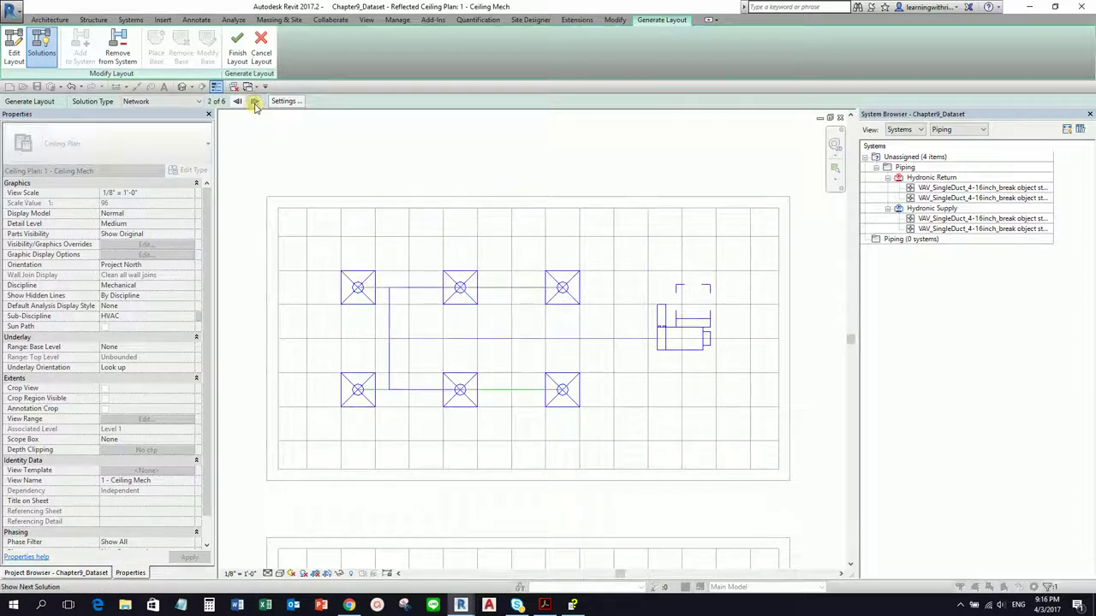
{"action": "left_click", "coordinate": [255, 101]}
{"action": "left_click", "coordinate": [255, 101]}
{"action": "left_click", "coordinate": [254, 101]}
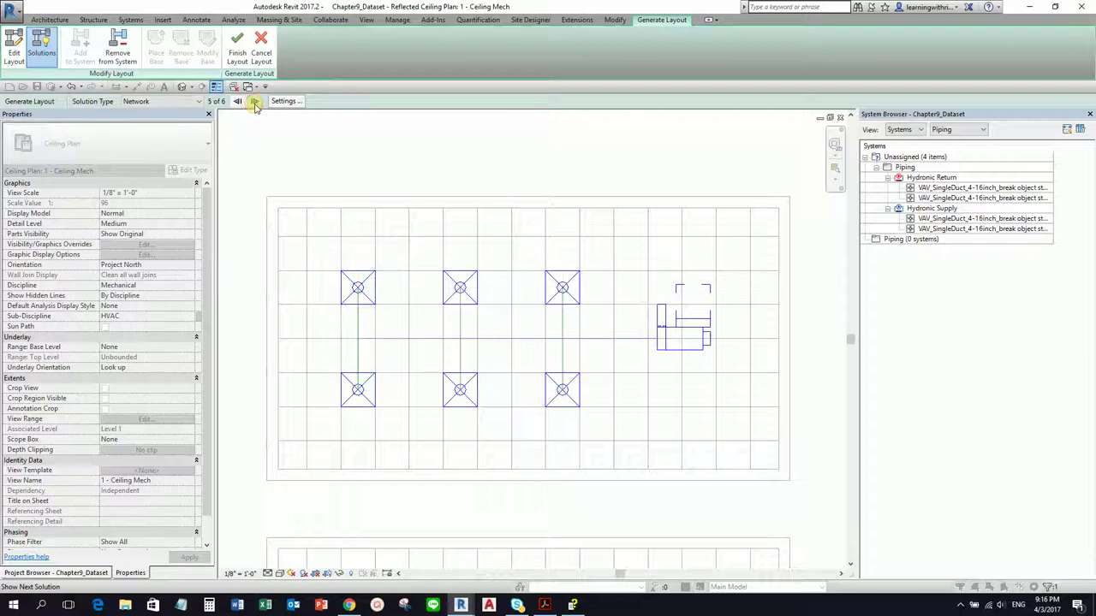
{"action": "left_click", "coordinate": [240, 65]}
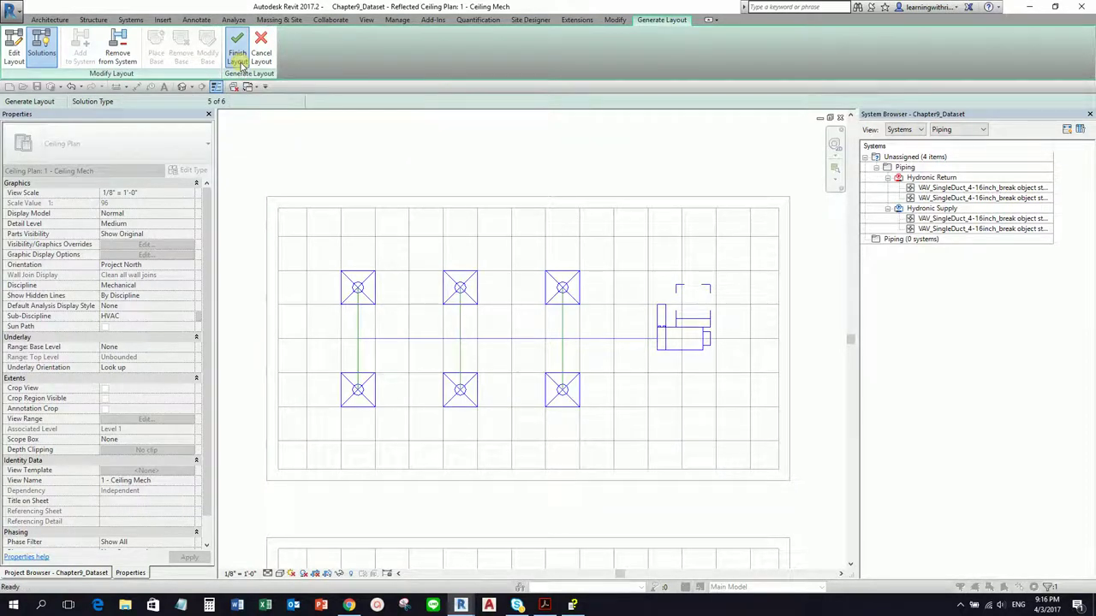
Step: Dismiss the no-route warning and switch to the default 3D view
{"action": "left_click_drag", "start_coordinate": [971, 536], "coordinate": [565, 139]}
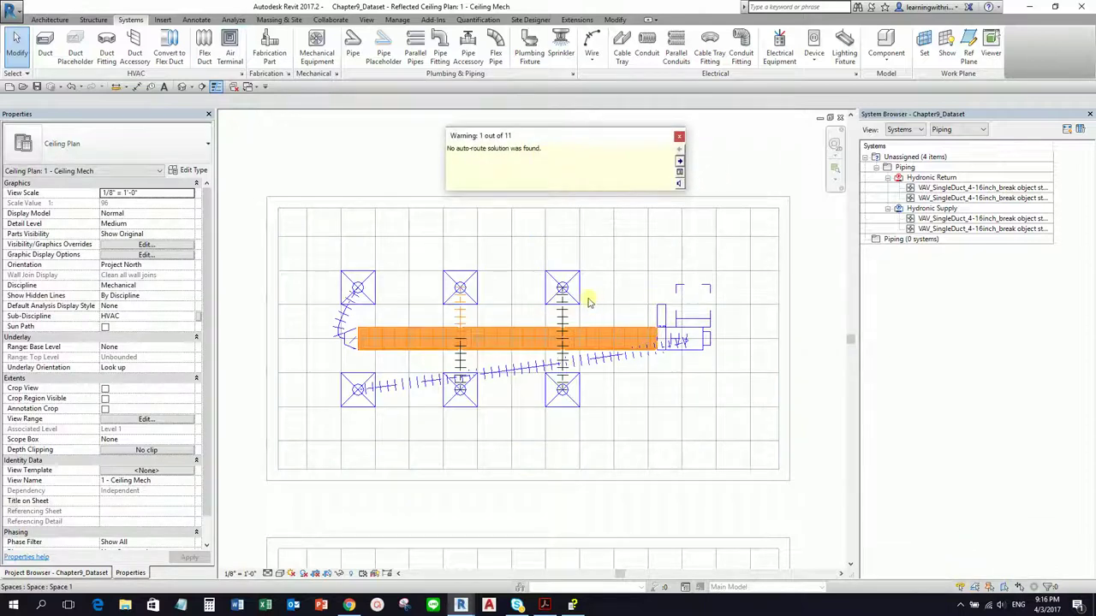
{"action": "left_click", "coordinate": [680, 137]}
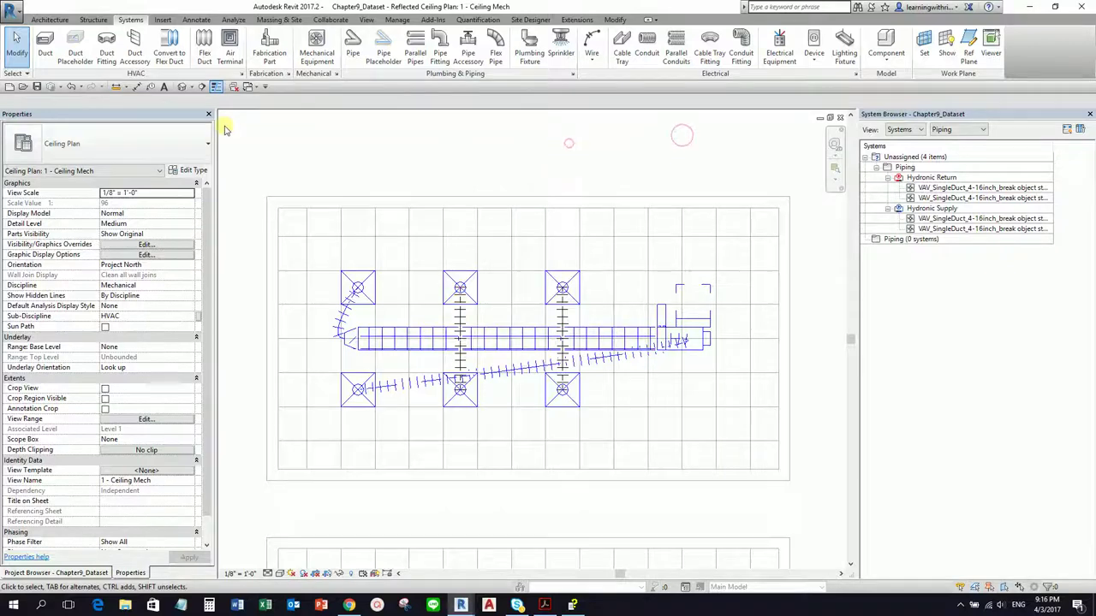
{"action": "left_click", "coordinate": [183, 87]}
Step: Orbit, zoom and pan to inspect the upper room's main trunk and flex branches
{"action": "scroll", "coordinate": [553, 379], "scroll_direction": "down", "scroll_amount": 5}
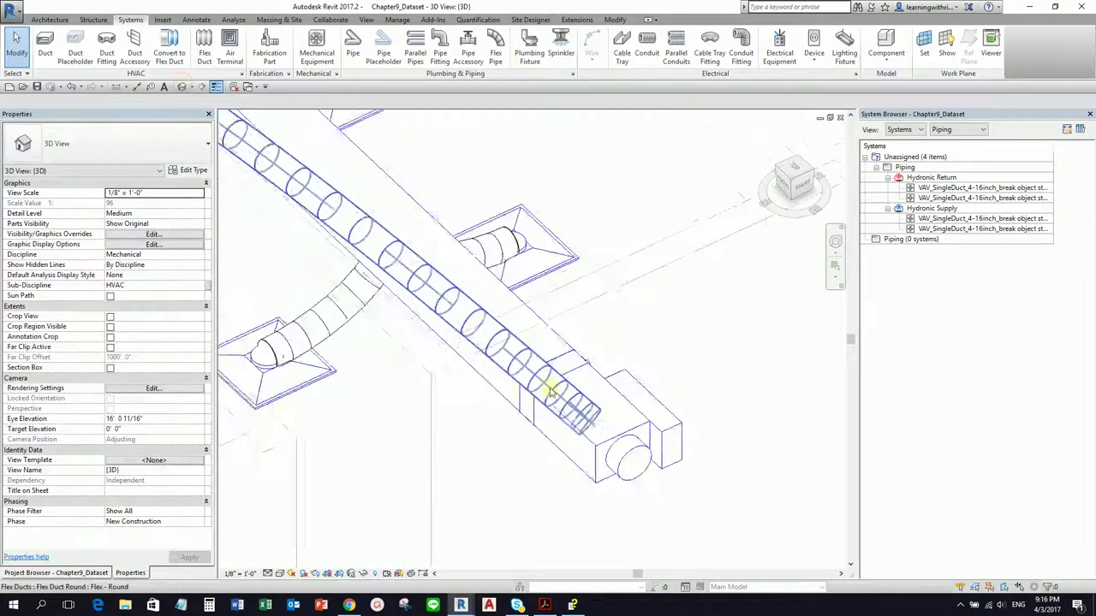
{"action": "mouse_move", "coordinate": [650, 514]}
{"action": "middle_mouse_down", "text": "shift"}
{"action": "mouse_move", "coordinate": [631, 524]}
{"action": "mouse_move", "coordinate": [523, 490]}
{"action": "mouse_move", "coordinate": [519, 499]}
{"action": "mouse_move", "coordinate": [731, 471]}
{"action": "mouse_move", "coordinate": [751, 411]}
{"action": "mouse_move", "coordinate": [769, 535]}
{"action": "mouse_move", "coordinate": [770, 489]}
{"action": "mouse_move", "coordinate": [470, 448]}
{"action": "mouse_move", "coordinate": [486, 214]}
{"action": "middle_mouse_up", "text": "shift"}
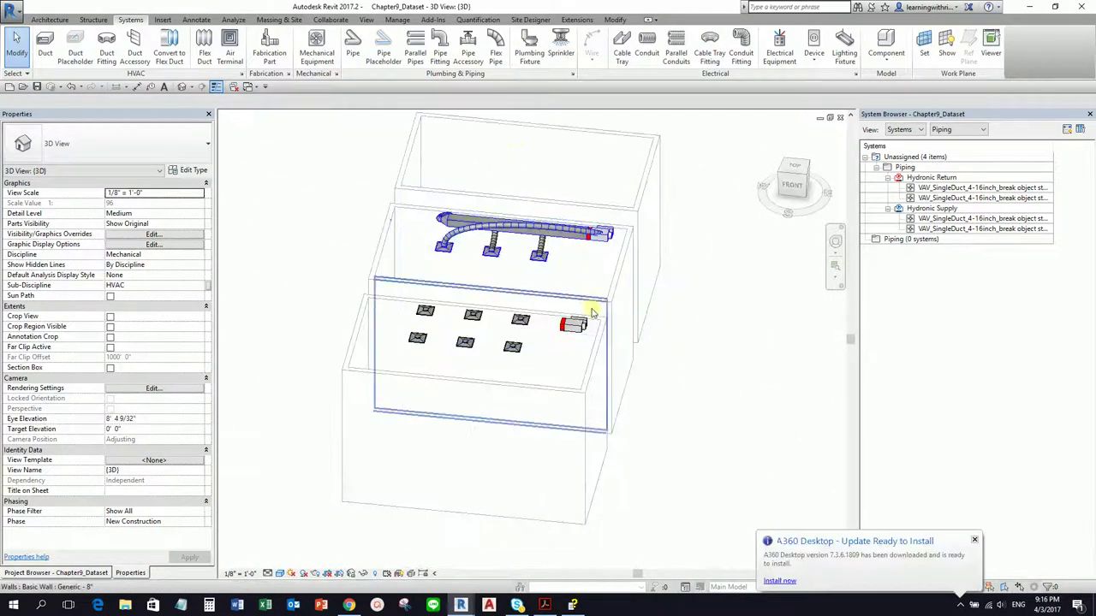
{"action": "left_click", "coordinate": [973, 541]}
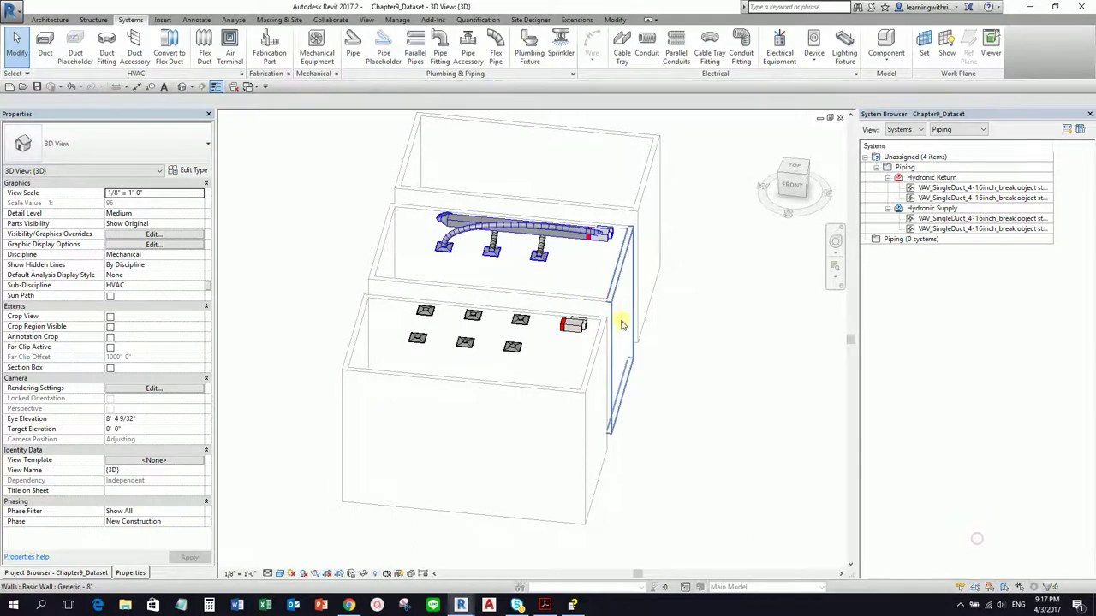
{"action": "scroll", "coordinate": [570, 322], "scroll_direction": "up", "scroll_amount": 5}
{"action": "scroll", "coordinate": [516, 199], "scroll_direction": "up", "scroll_amount": 1}
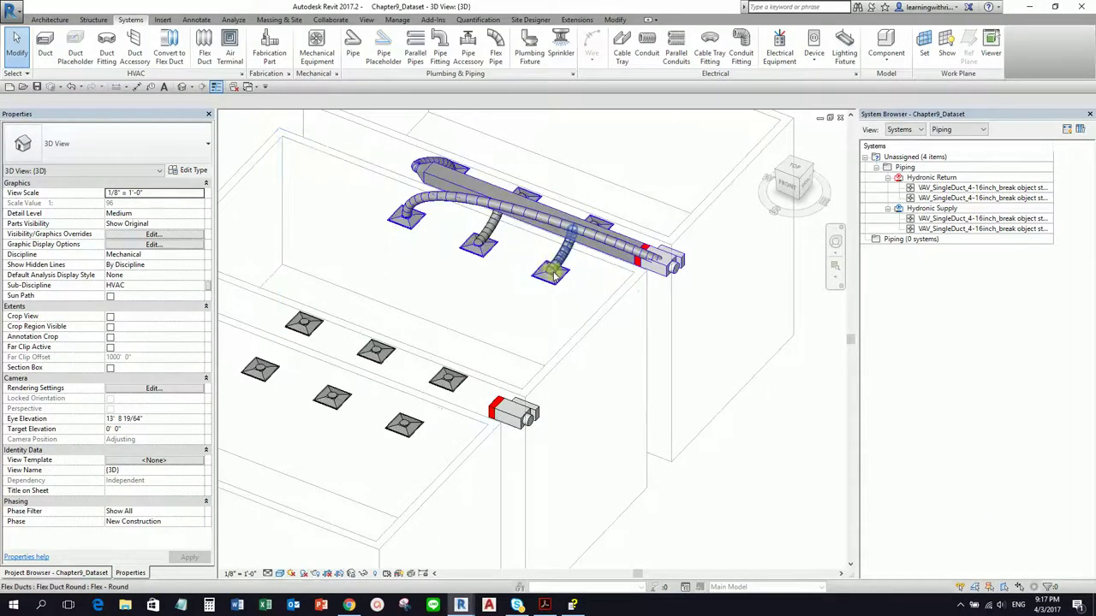
{"action": "mouse_move", "coordinate": [552, 272]}
{"action": "middle_mouse_down"}
{"action": "mouse_move", "coordinate": [594, 385]}
{"action": "mouse_move", "coordinate": [448, 399]}
{"action": "mouse_move", "coordinate": [531, 357]}
{"action": "middle_mouse_up"}
{"action": "left_click", "coordinate": [86, 574]}
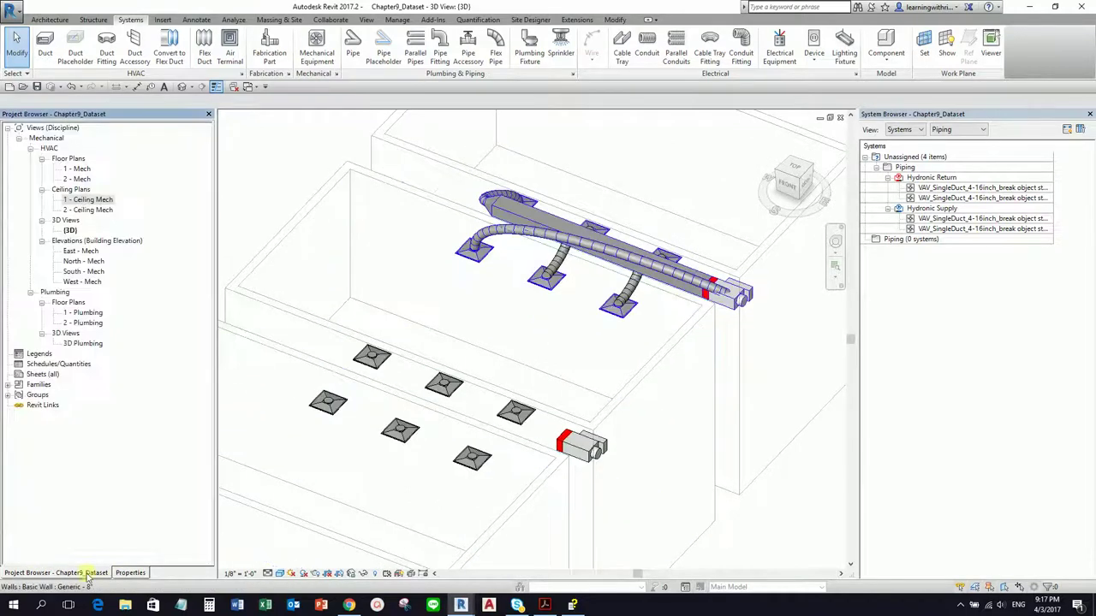
Step: Open the 1 - Ceiling Mech plan and select a lower-left supply diffuser
{"action": "double_click", "coordinate": [87, 200]}
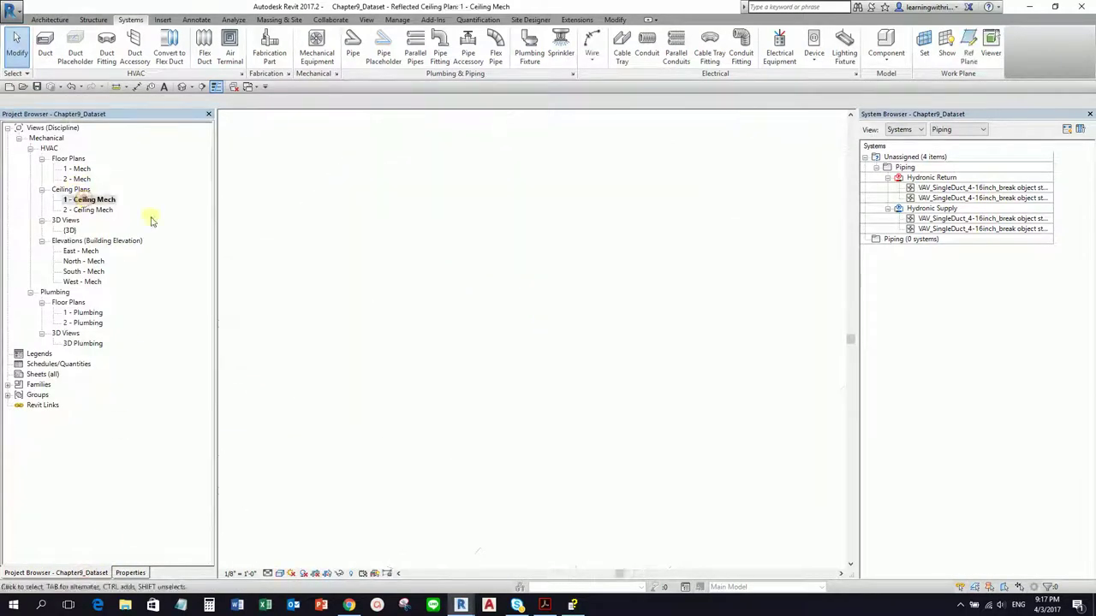
{"action": "scroll", "coordinate": [508, 254], "scroll_direction": "down", "scroll_amount": 5}
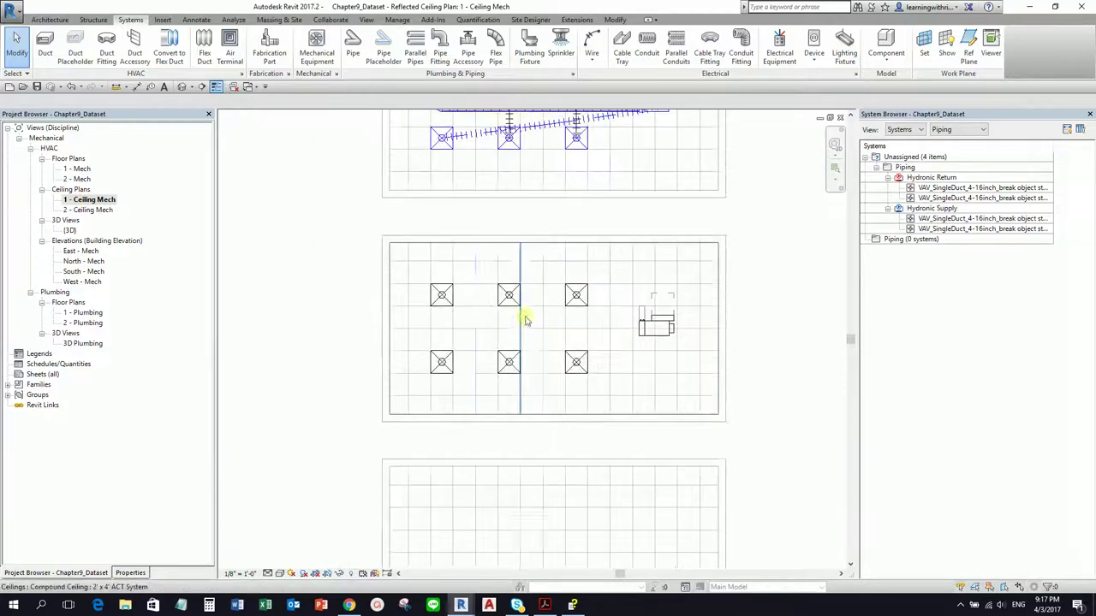
{"action": "scroll", "coordinate": [521, 308], "scroll_direction": "up", "scroll_amount": 2, "text": "ctrl"}
{"action": "scroll", "coordinate": [509, 308], "scroll_direction": "up", "scroll_amount": 6}
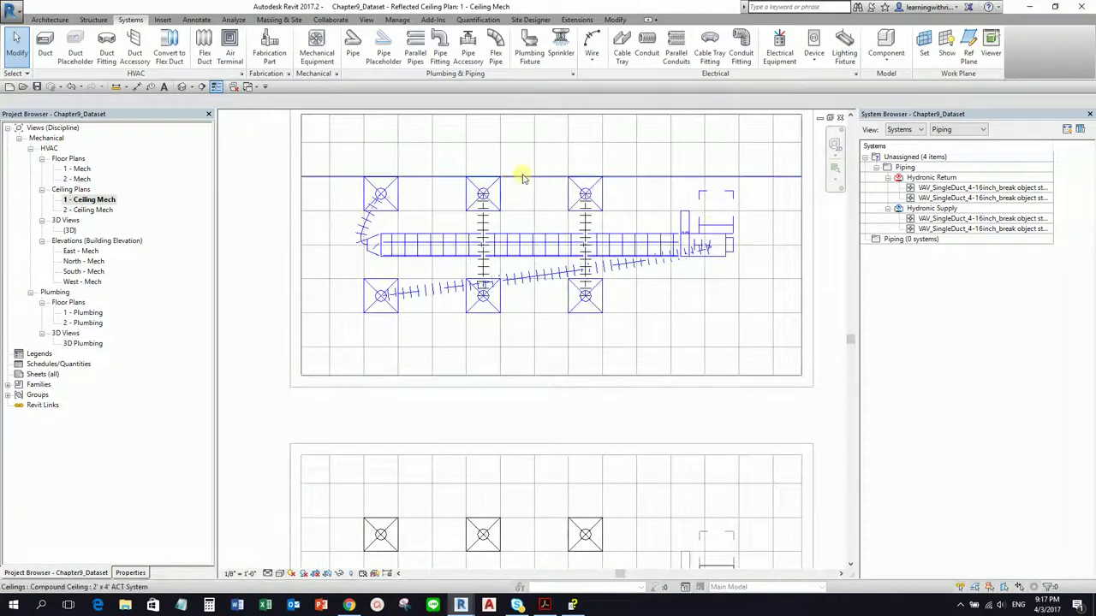
{"action": "left_click", "coordinate": [370, 315]}
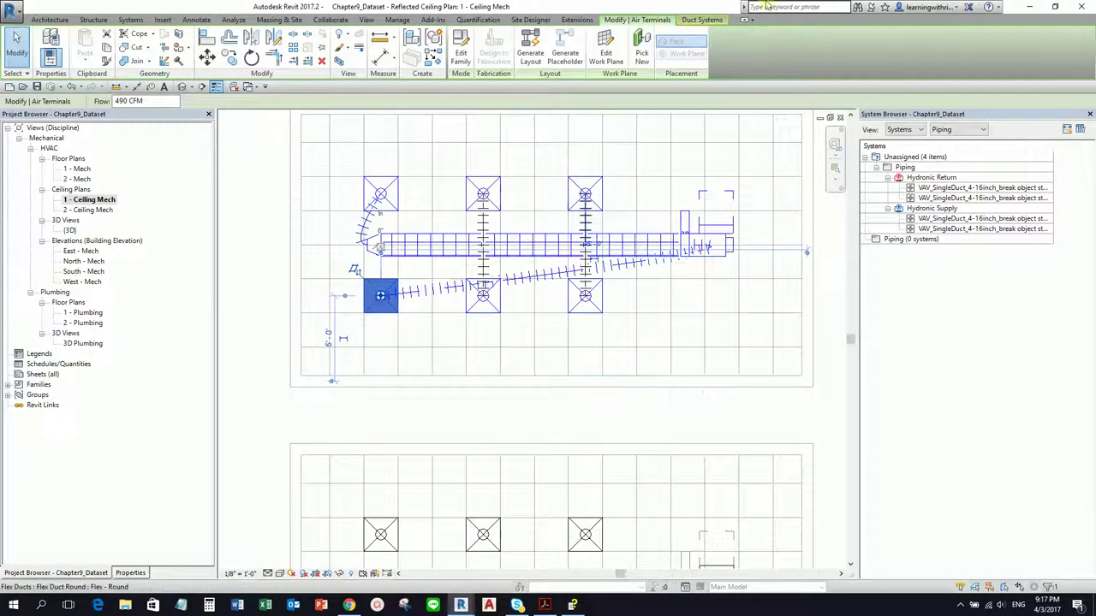
Step: Pan and zoom to centre the lower room's six diffusers and VAV box
{"action": "scroll", "coordinate": [620, 232], "scroll_direction": "down", "scroll_amount": 2}
{"action": "scroll", "coordinate": [619, 232], "scroll_direction": "down", "scroll_amount": 1}
{"action": "middle_click_drag", "start_coordinate": [621, 410], "coordinate": [643, 264]}
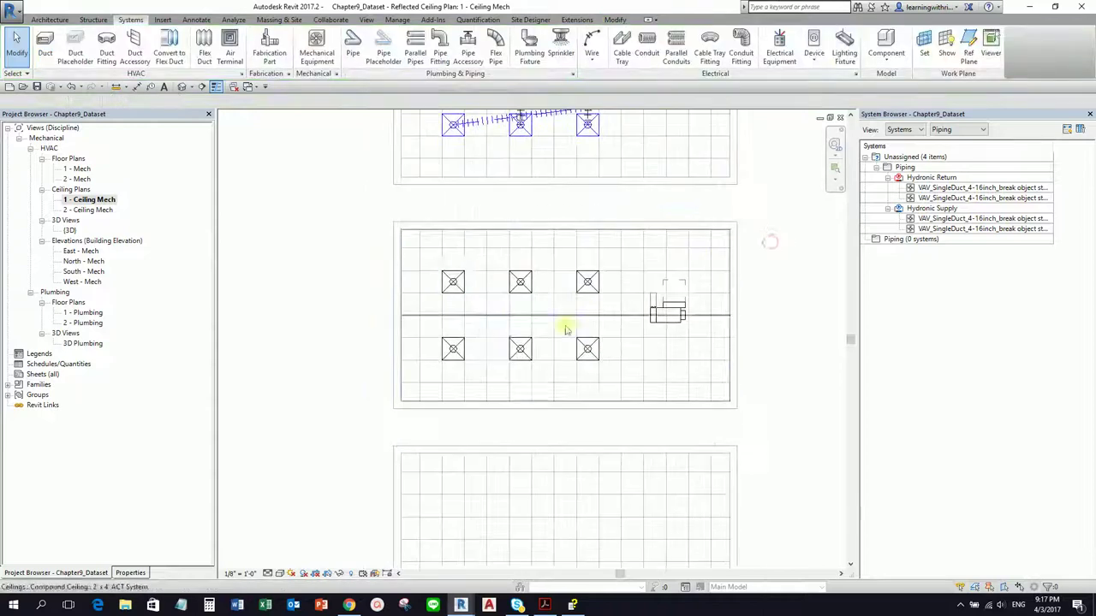
{"action": "left_click", "coordinate": [453, 282]}
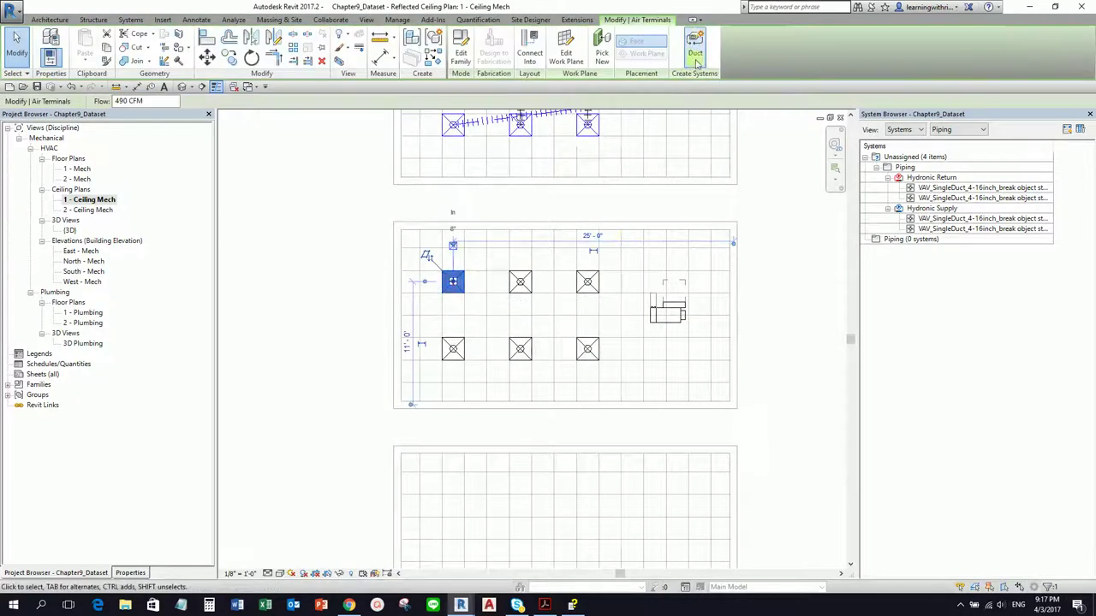
{"action": "left_click", "coordinate": [785, 304]}
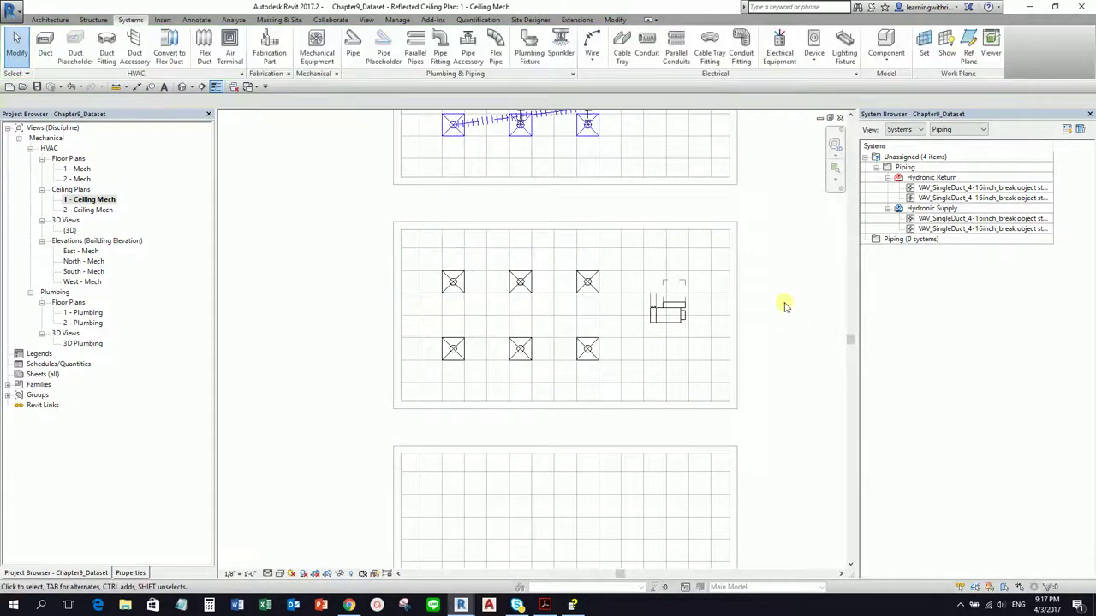
{"action": "scroll", "coordinate": [660, 334], "scroll_direction": "up", "scroll_amount": 3}
{"action": "middle_click_drag", "start_coordinate": [628, 340], "coordinate": [656, 408]}
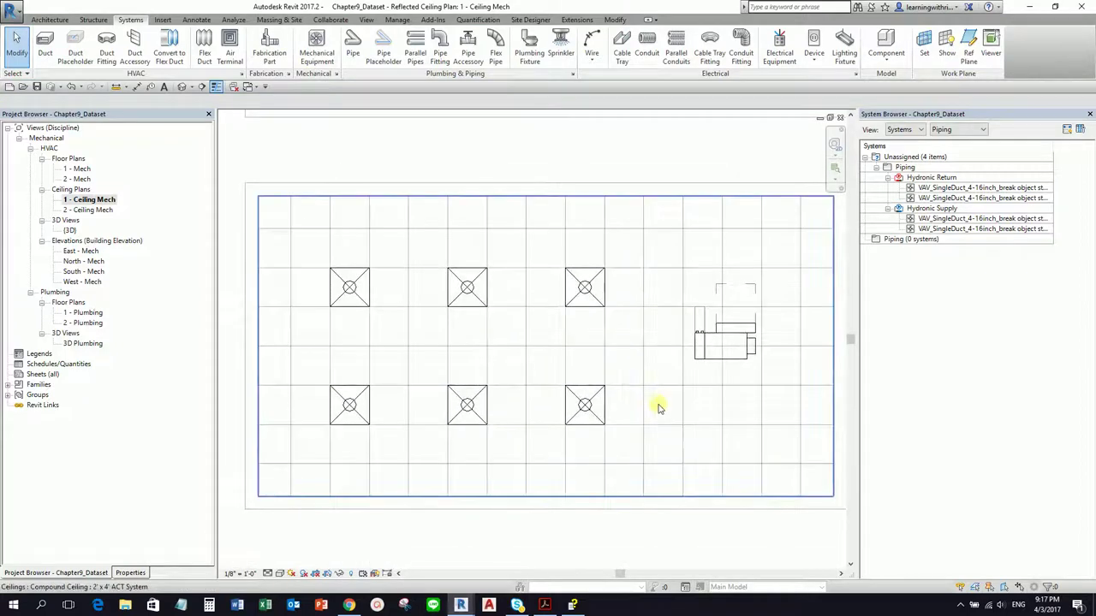
{"action": "scroll", "coordinate": [676, 394], "scroll_direction": "down", "scroll_amount": 2}
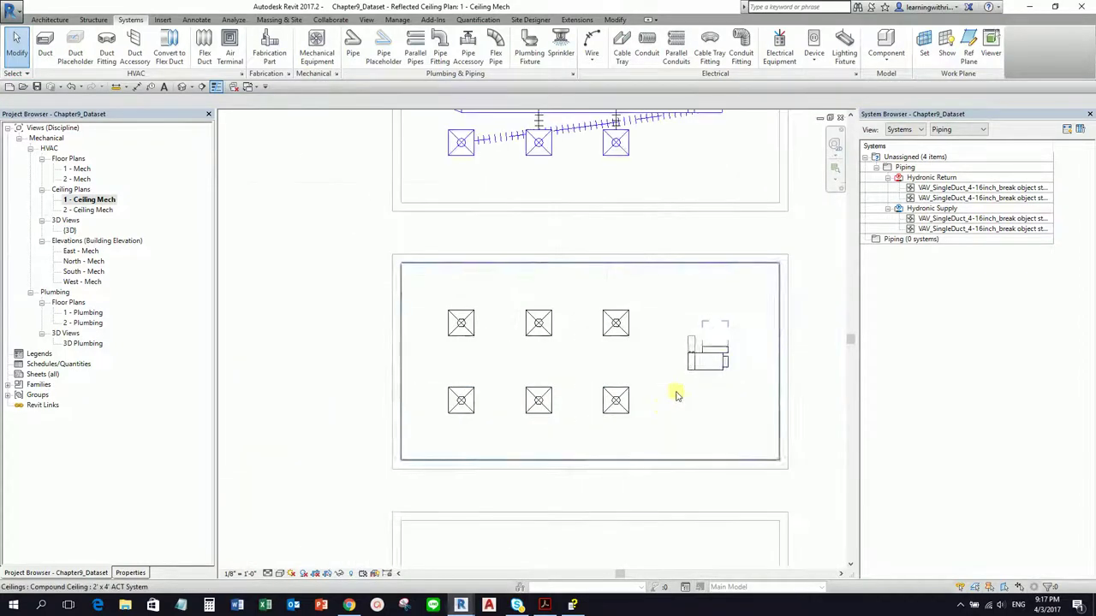
{"action": "scroll", "coordinate": [617, 370], "scroll_direction": "down", "scroll_amount": 1}
{"action": "scroll", "coordinate": [664, 399], "scroll_direction": "up", "scroll_amount": 1}
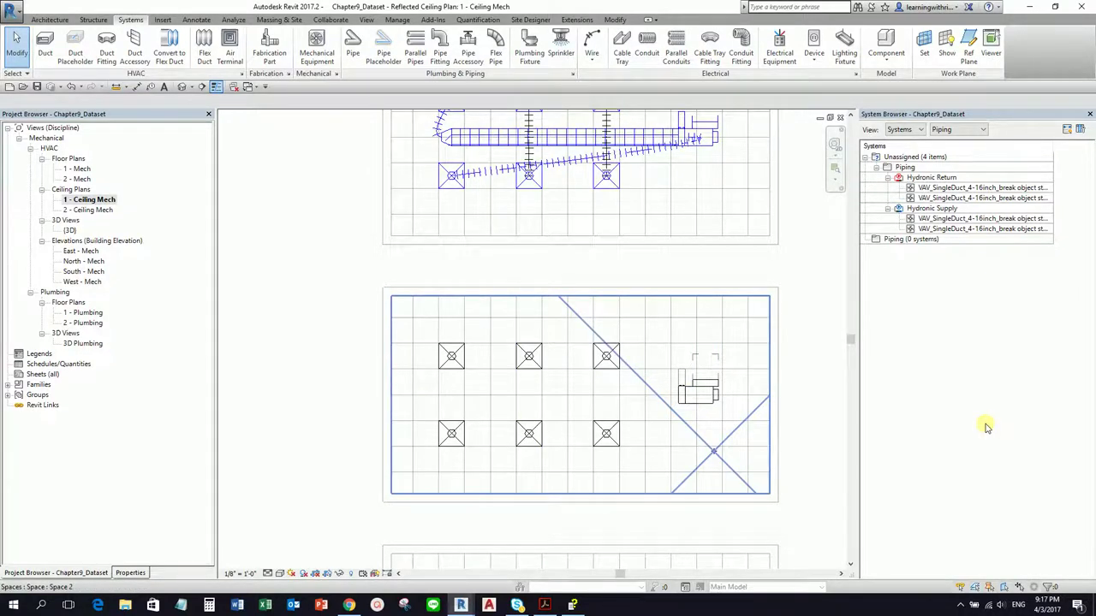
{"action": "key", "text": "F10"}
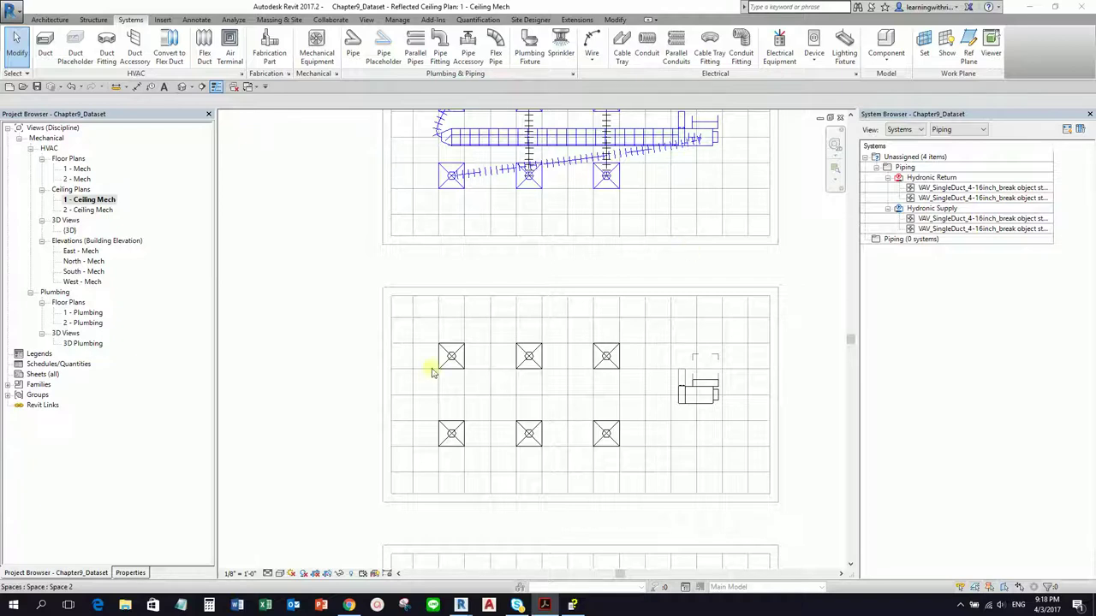
{"action": "scroll", "coordinate": [679, 390], "scroll_direction": "up", "scroll_amount": 3}
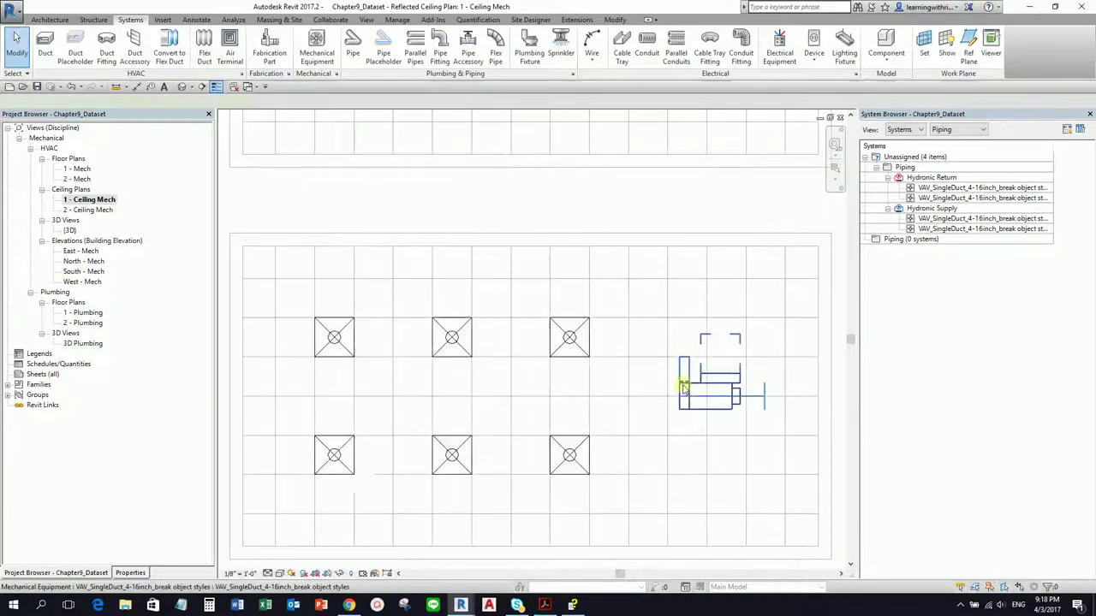
Step: Draw a 16" x 12" duct at 10' 0" offset from the lower VAV box leftward across the room
{"action": "left_click", "coordinate": [682, 385]}
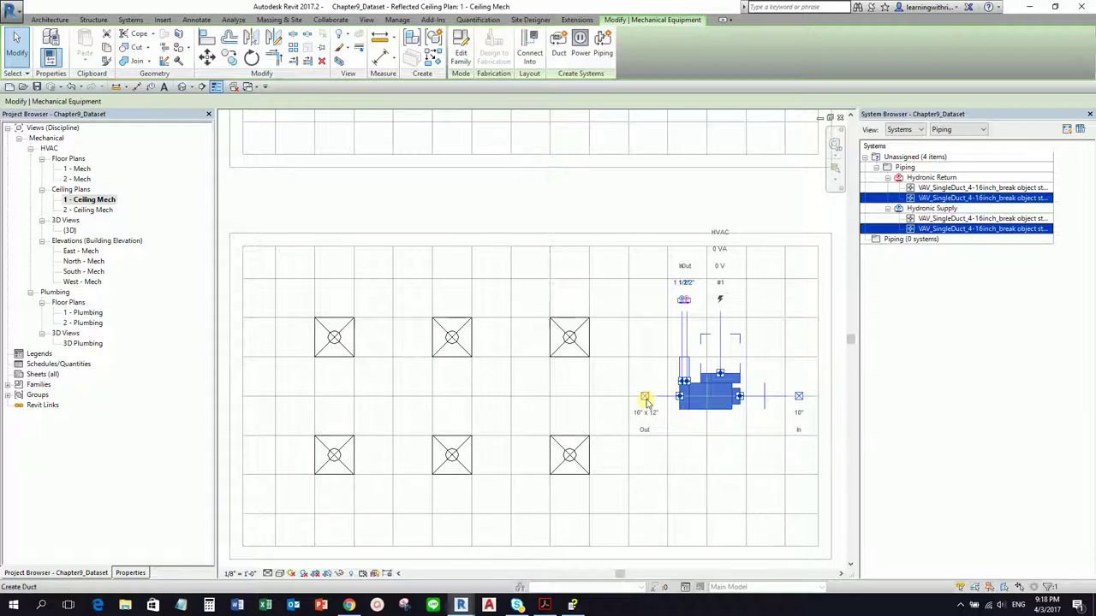
{"action": "left_click", "coordinate": [645, 398]}
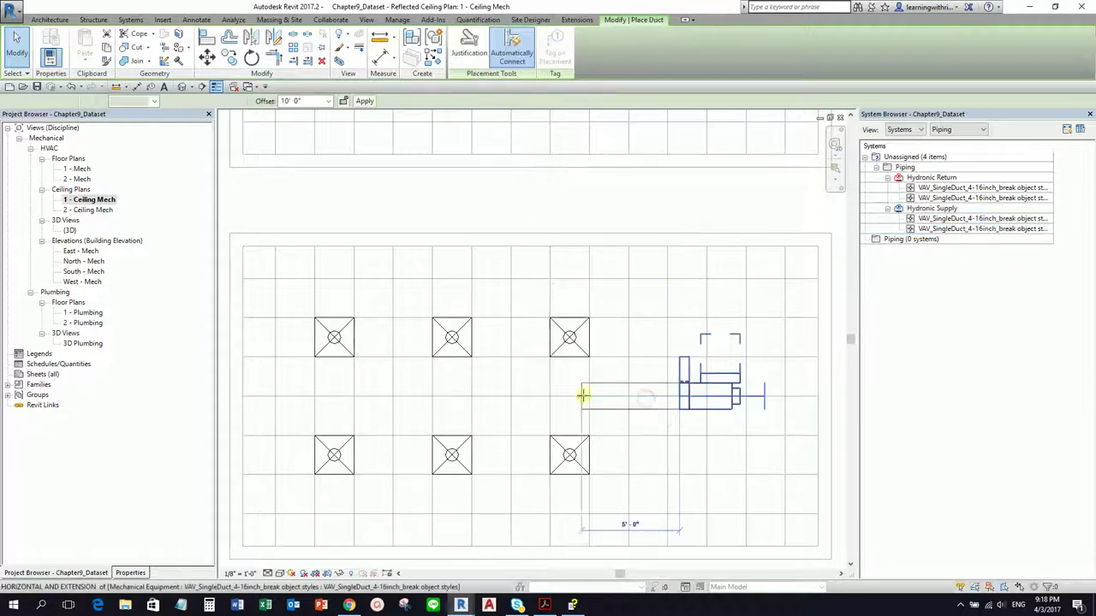
{"action": "middle_click_drag", "start_coordinate": [381, 396], "coordinate": [419, 376]}
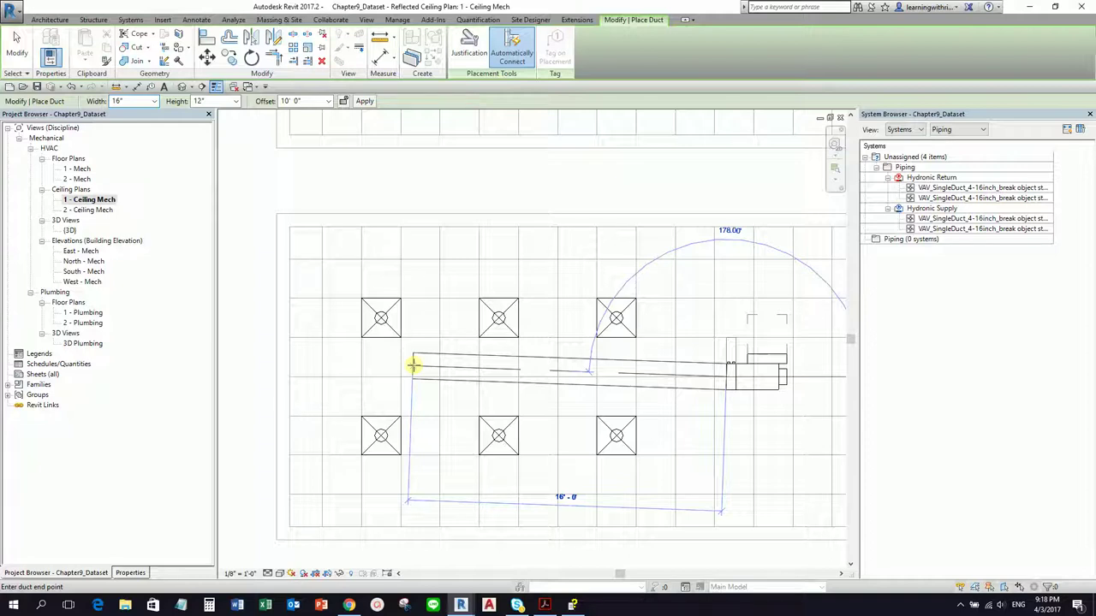
{"action": "left_click", "coordinate": [315, 379]}
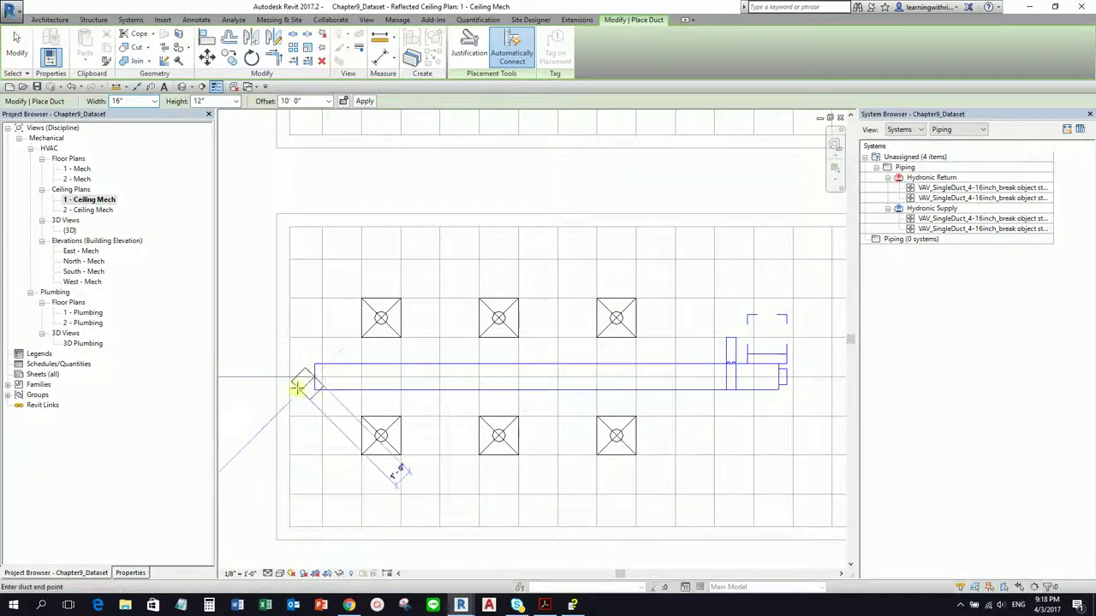
{"action": "key", "text": "Escape"}
{"action": "key", "text": "Escape"}
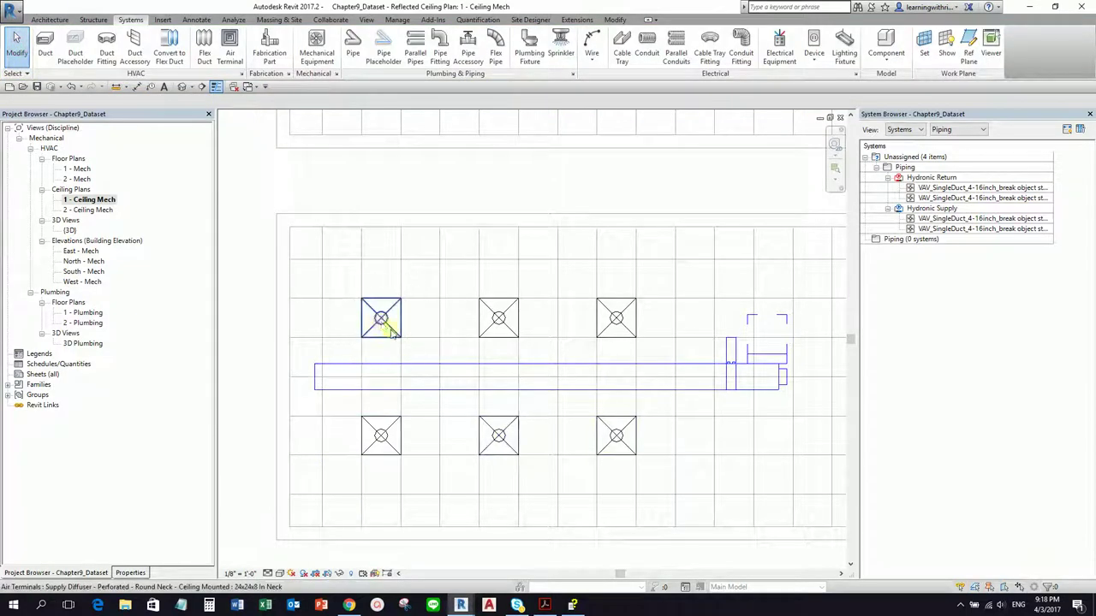
{"action": "left_click", "coordinate": [621, 384]}
Step: Connect the upper-left diffuser into the main duct, then check the branch in the default 3D view
{"action": "left_click", "coordinate": [382, 322]}
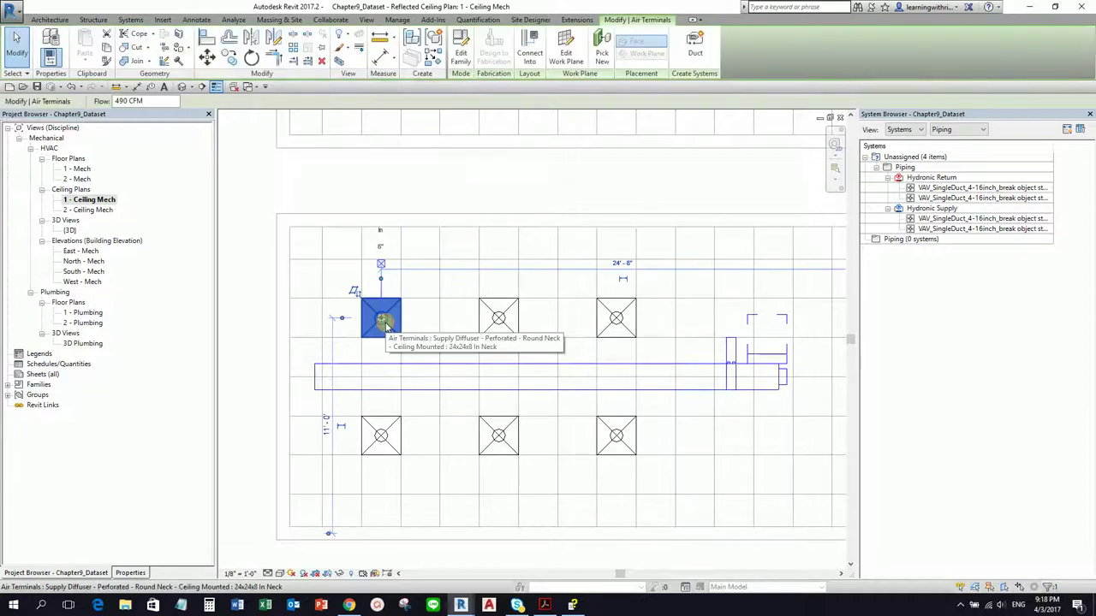
{"action": "left_click", "coordinate": [382, 323]}
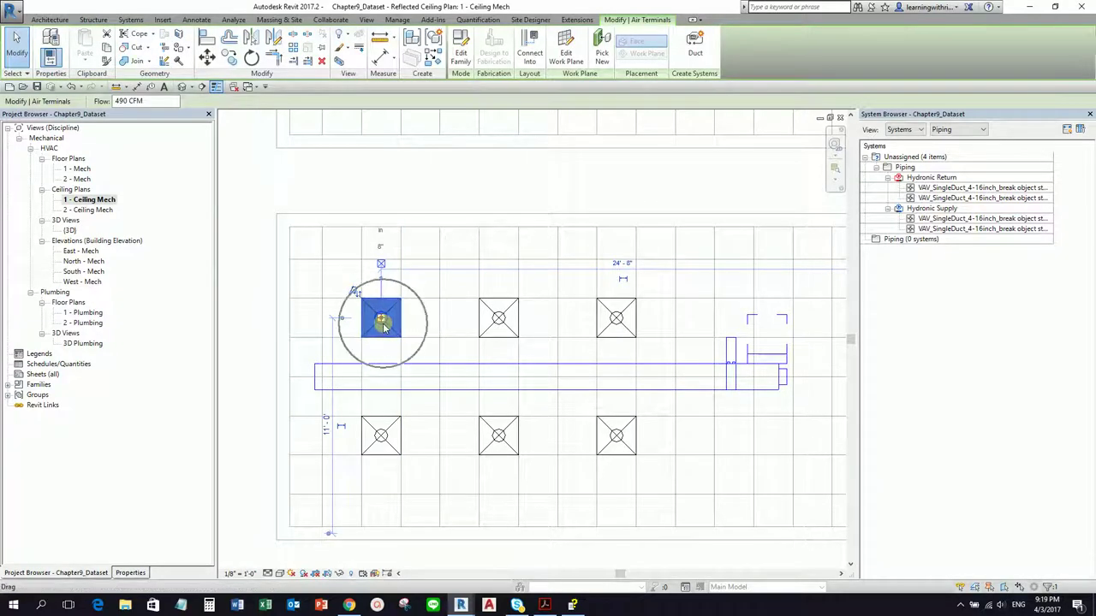
{"action": "left_click", "coordinate": [383, 323]}
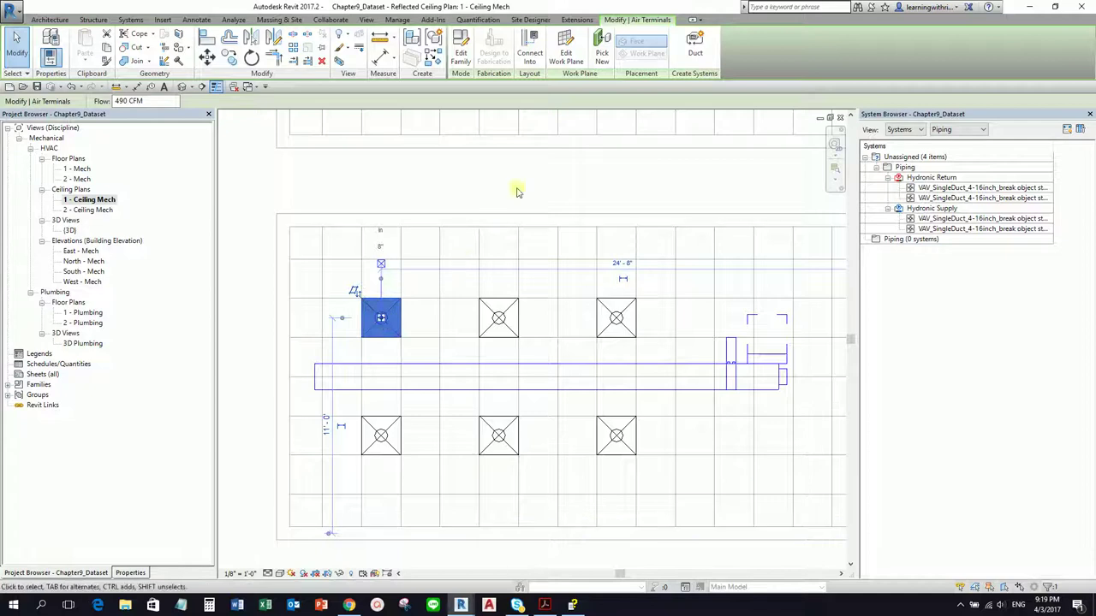
{"action": "left_click", "coordinate": [528, 75]}
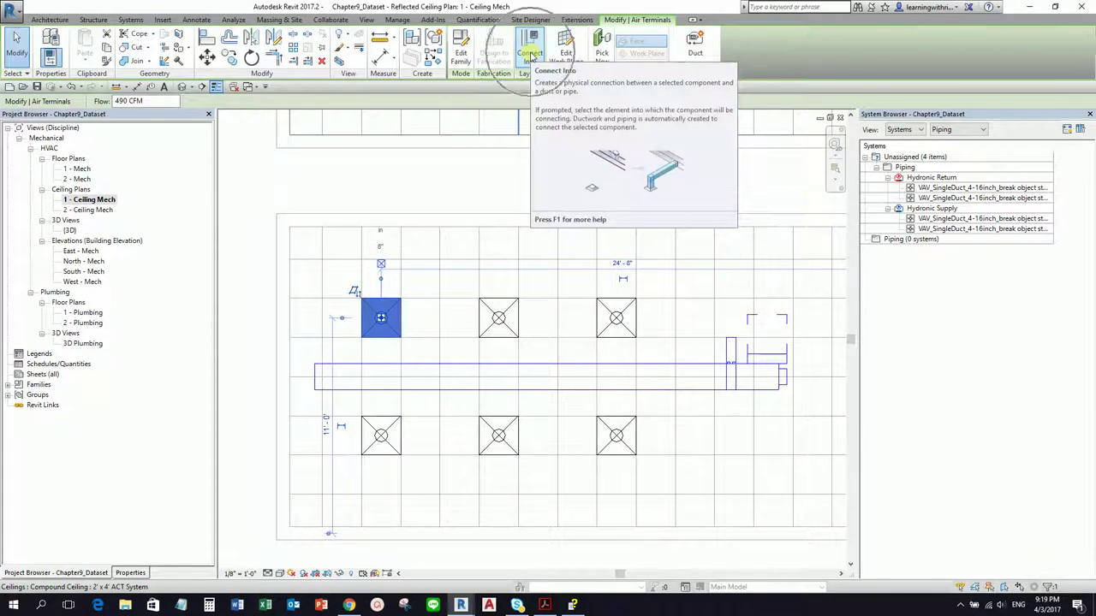
{"action": "left_click", "coordinate": [529, 53]}
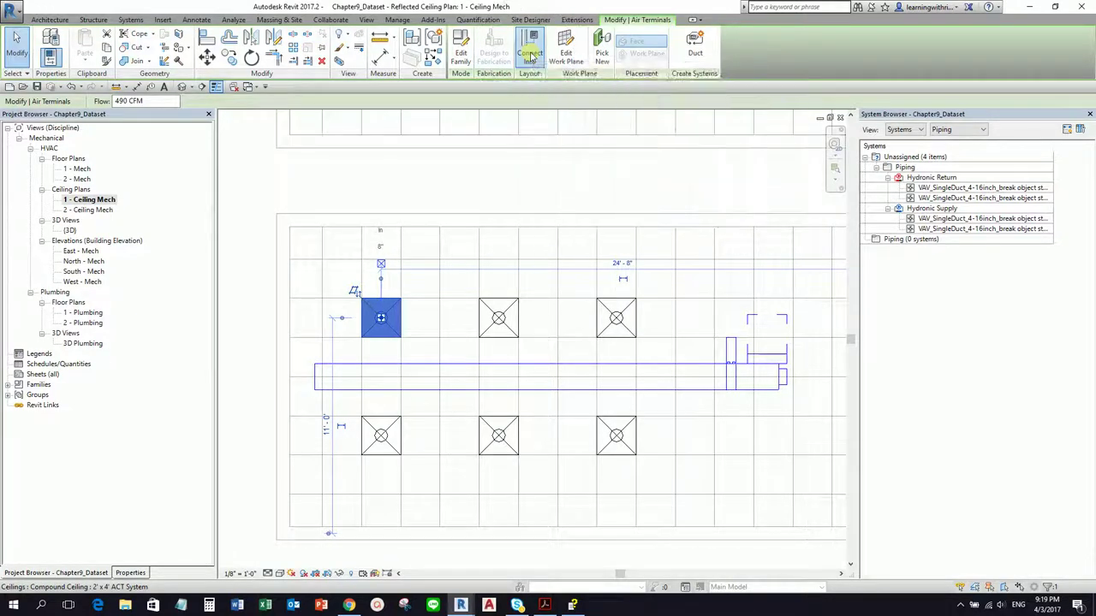
{"action": "left_click", "coordinate": [383, 368]}
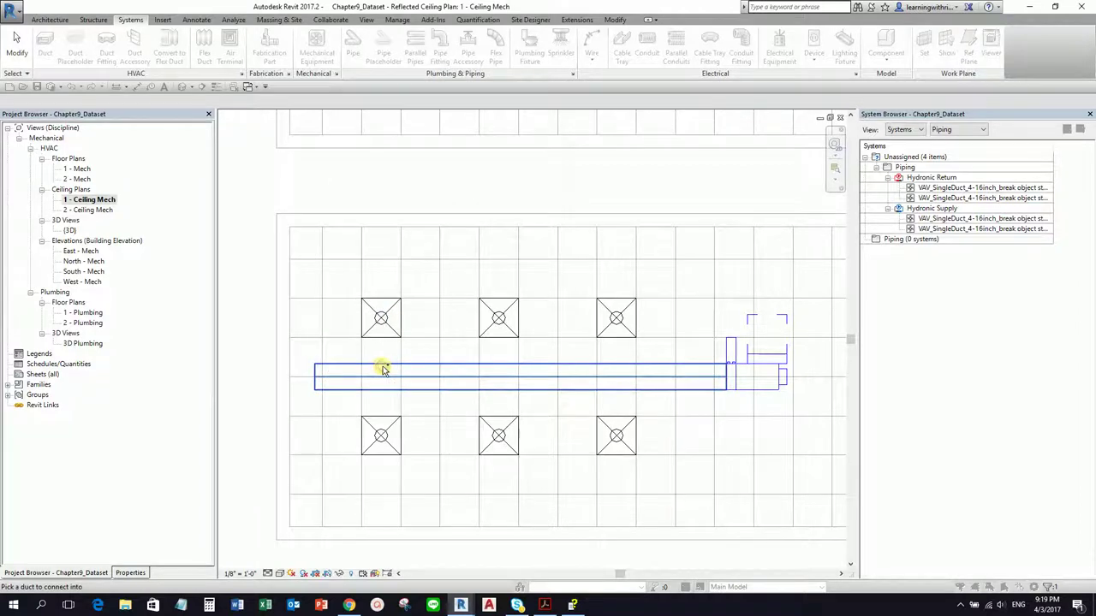
{"action": "left_click", "coordinate": [183, 87]}
{"action": "middle_click_drag", "start_coordinate": [436, 440], "coordinate": [421, 316], "text": "shift"}
Step: Connect the lower, next and right-hand diffusers into the main duct with Connect Into
{"action": "scroll", "coordinate": [420, 316], "scroll_direction": "up", "scroll_amount": 5}
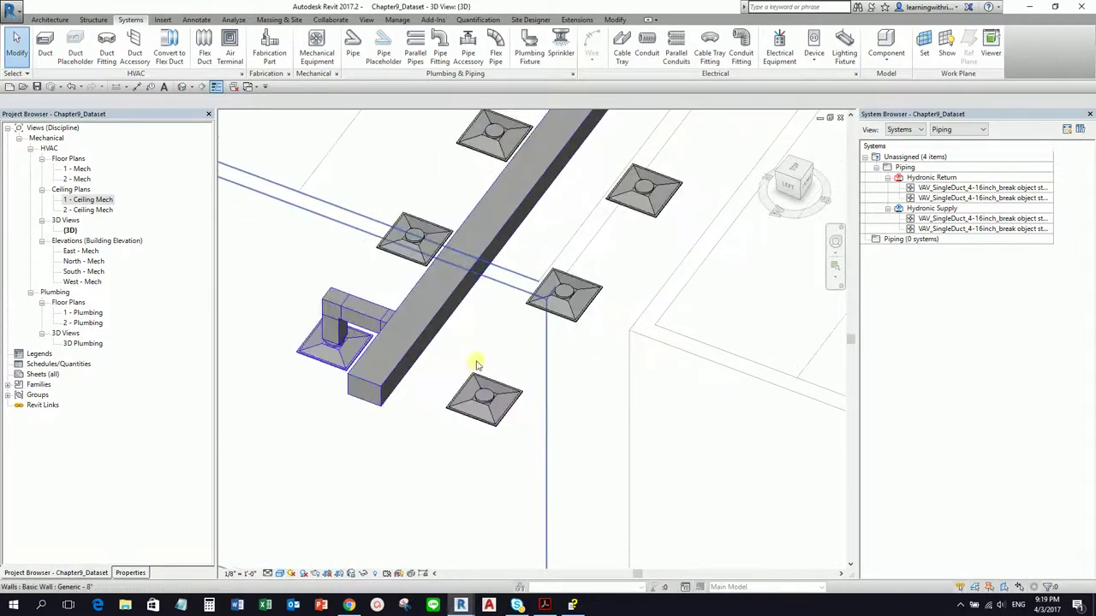
{"action": "left_click", "coordinate": [481, 392]}
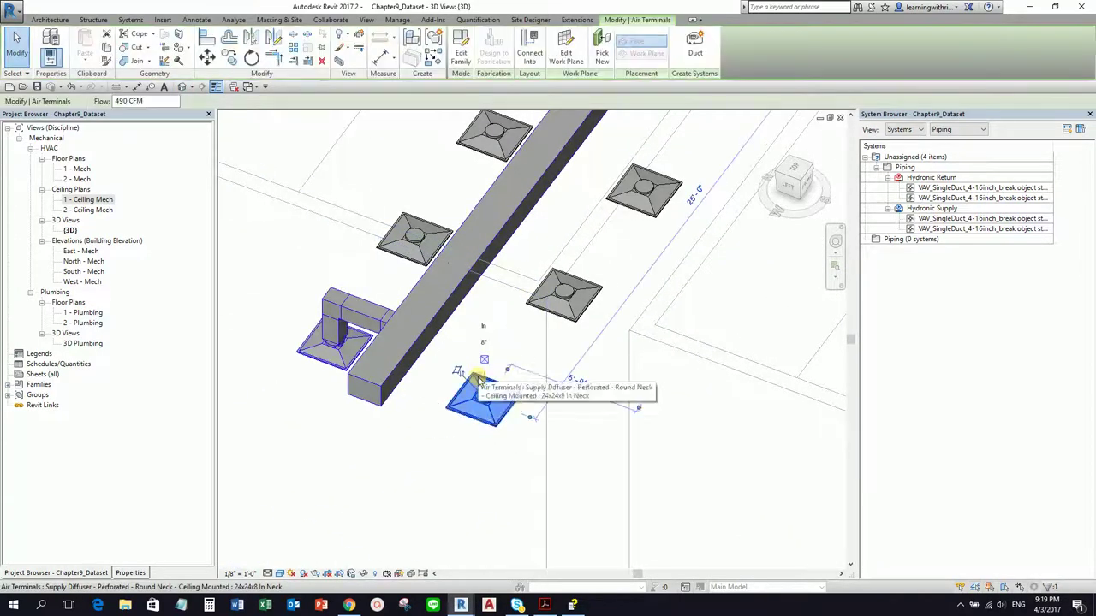
{"action": "left_click", "coordinate": [530, 55]}
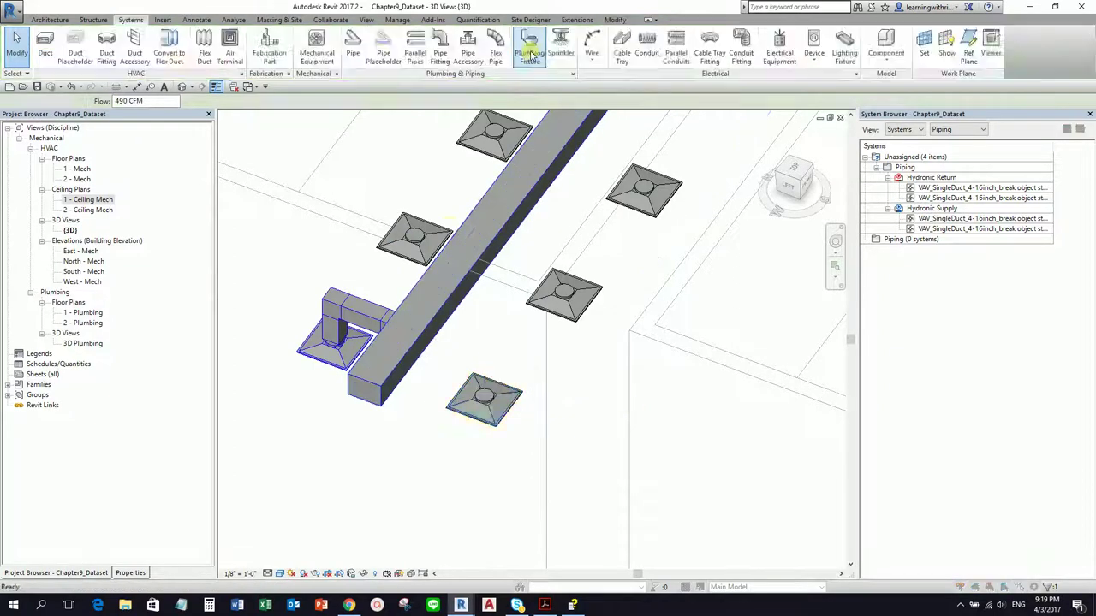
{"action": "left_click", "coordinate": [431, 319]}
{"action": "left_click", "coordinate": [415, 227]}
{"action": "left_click", "coordinate": [530, 53]}
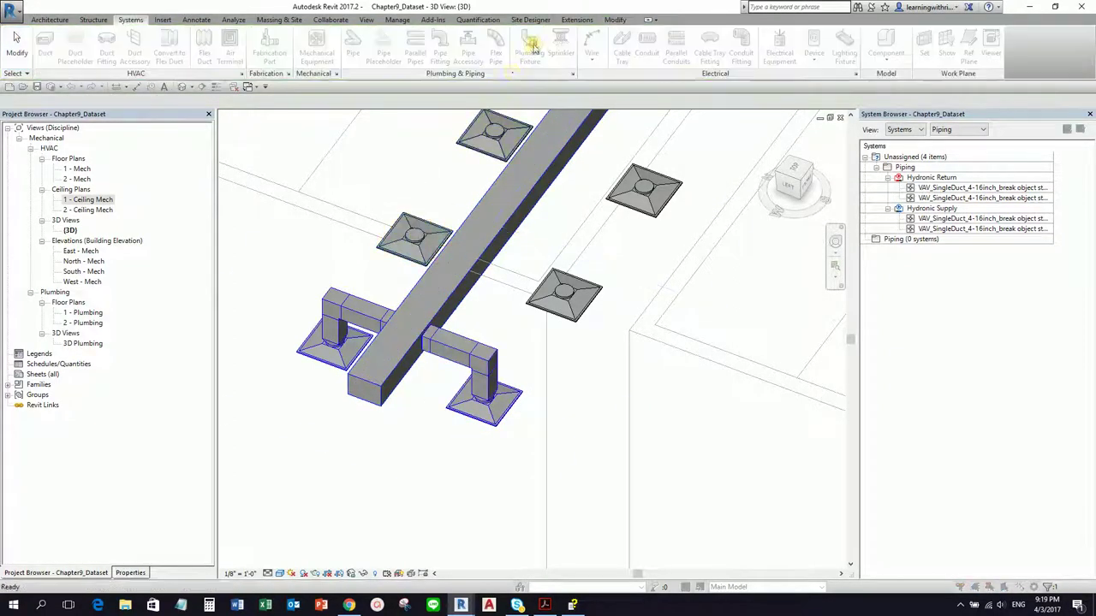
{"action": "left_click", "coordinate": [471, 219]}
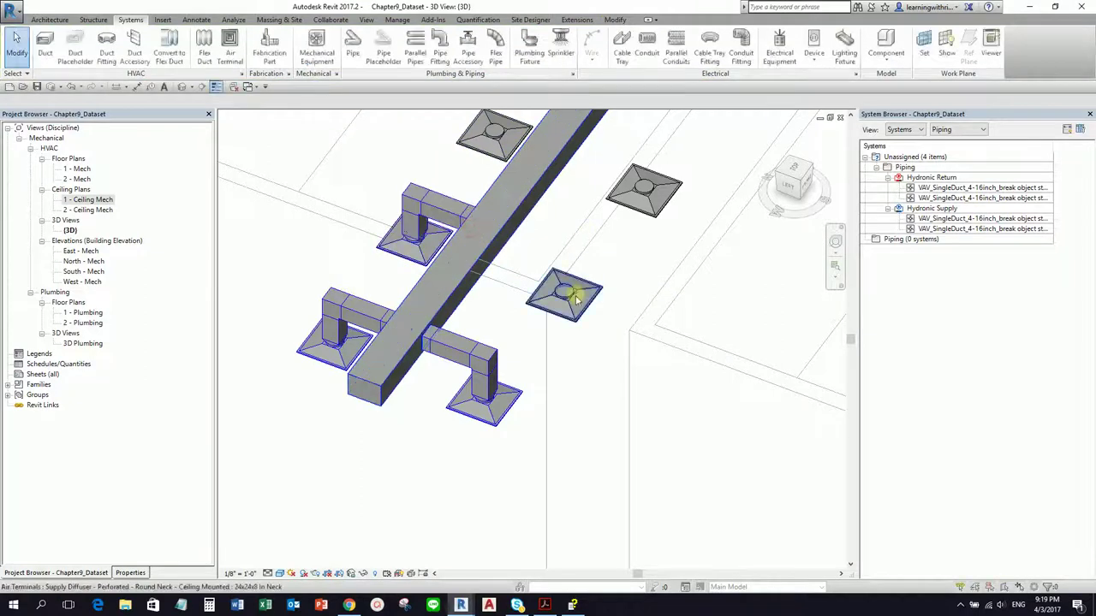
{"action": "left_click", "coordinate": [575, 297]}
{"action": "left_click", "coordinate": [532, 53]}
{"action": "left_click", "coordinate": [514, 226]}
Step: Connect the last two unconnected diffusers along the main duct into it
{"action": "middle_click_drag", "start_coordinate": [574, 203], "coordinate": [497, 385]}
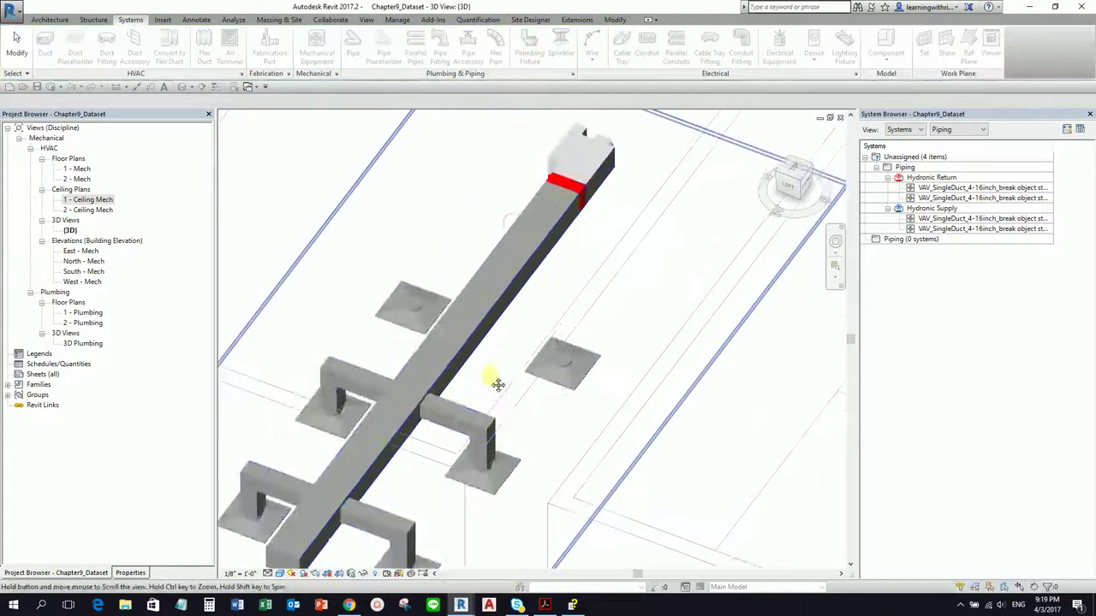
{"action": "left_click", "coordinate": [412, 306]}
{"action": "left_click", "coordinate": [532, 54]}
{"action": "left_click", "coordinate": [457, 318]}
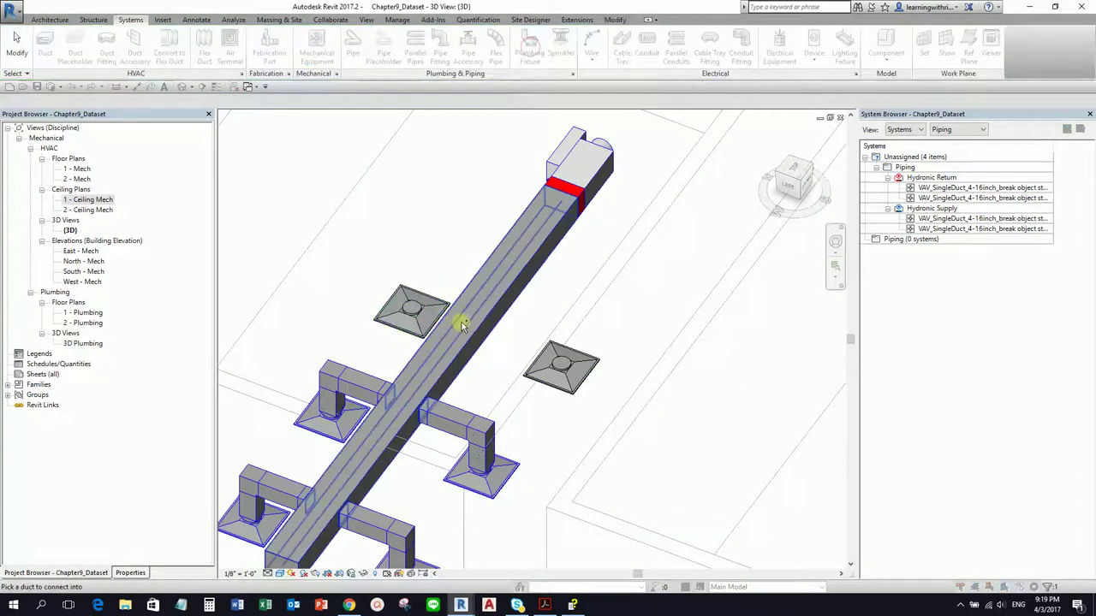
{"action": "left_click", "coordinate": [561, 364]}
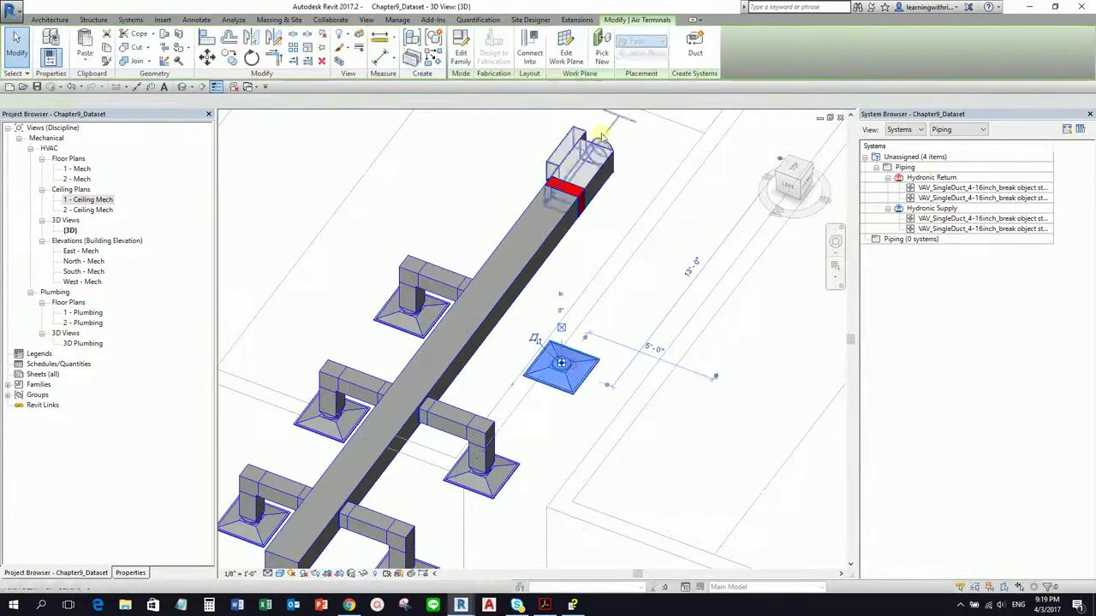
{"action": "left_click", "coordinate": [539, 53]}
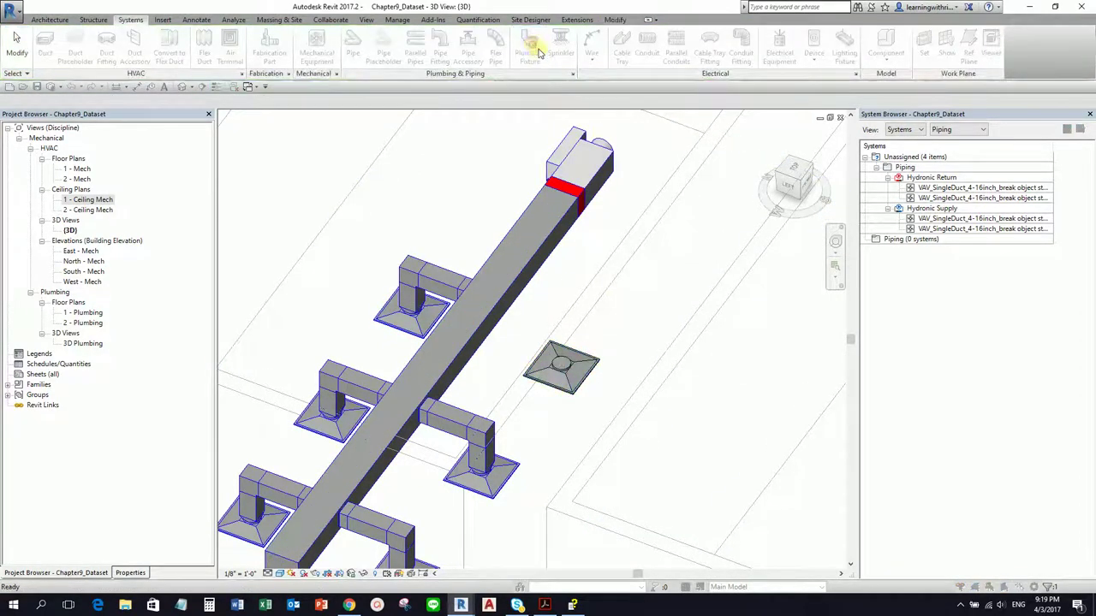
{"action": "left_click", "coordinate": [509, 288]}
{"action": "scroll", "coordinate": [587, 342], "scroll_direction": "down", "scroll_amount": 2}
{"action": "scroll", "coordinate": [642, 349], "scroll_direction": "down", "scroll_amount": 8}
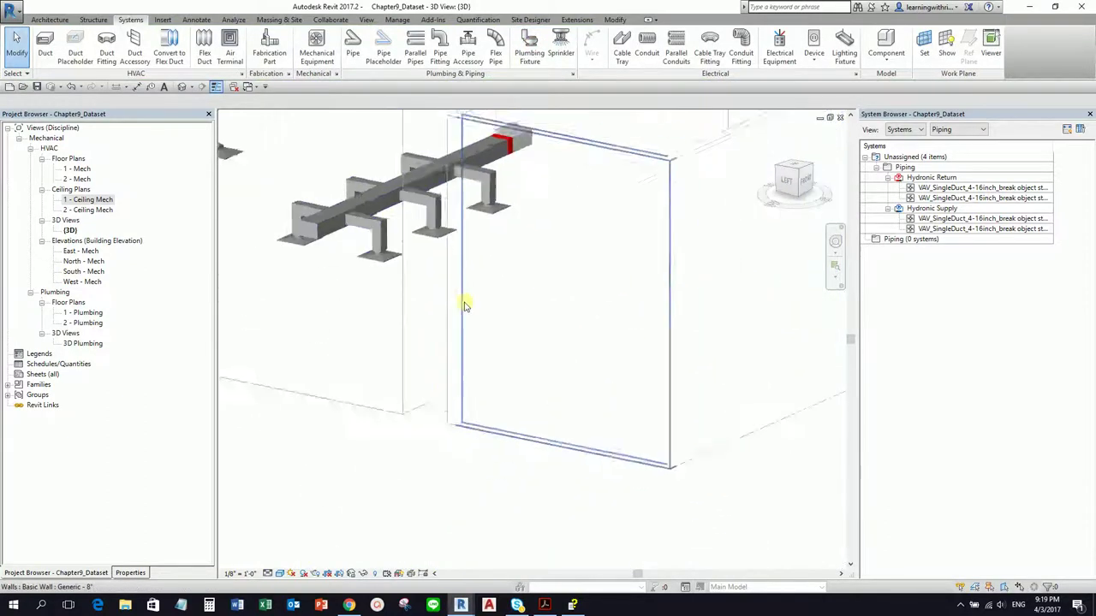
Step: Select a flex duct branch in the other room, show its Properties, and orbit around it
{"action": "scroll", "coordinate": [409, 271], "scroll_direction": "up", "scroll_amount": 5}
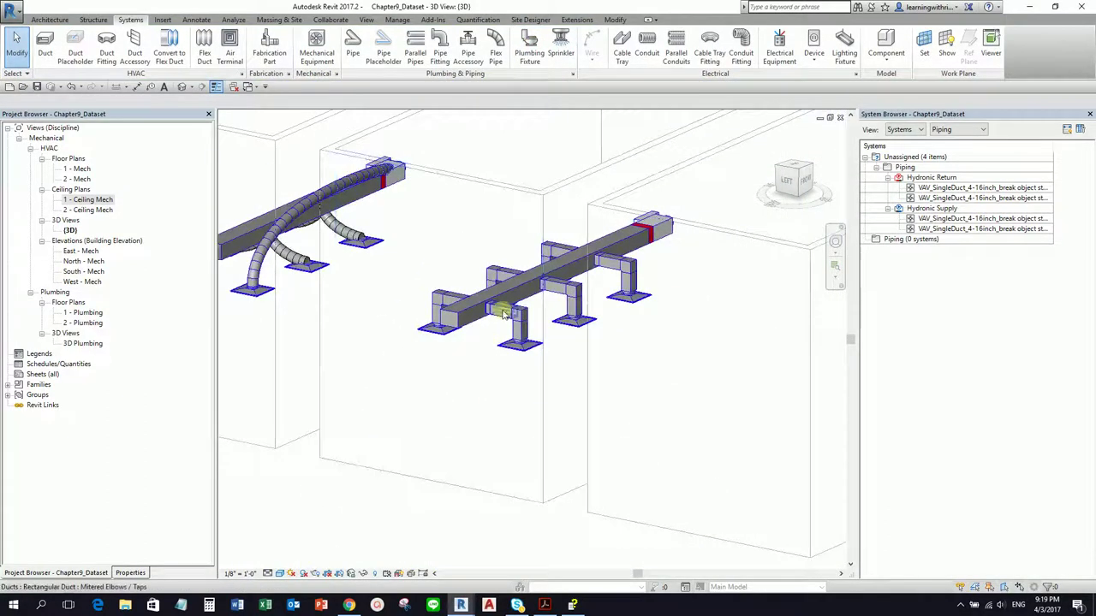
{"action": "left_click", "coordinate": [500, 315]}
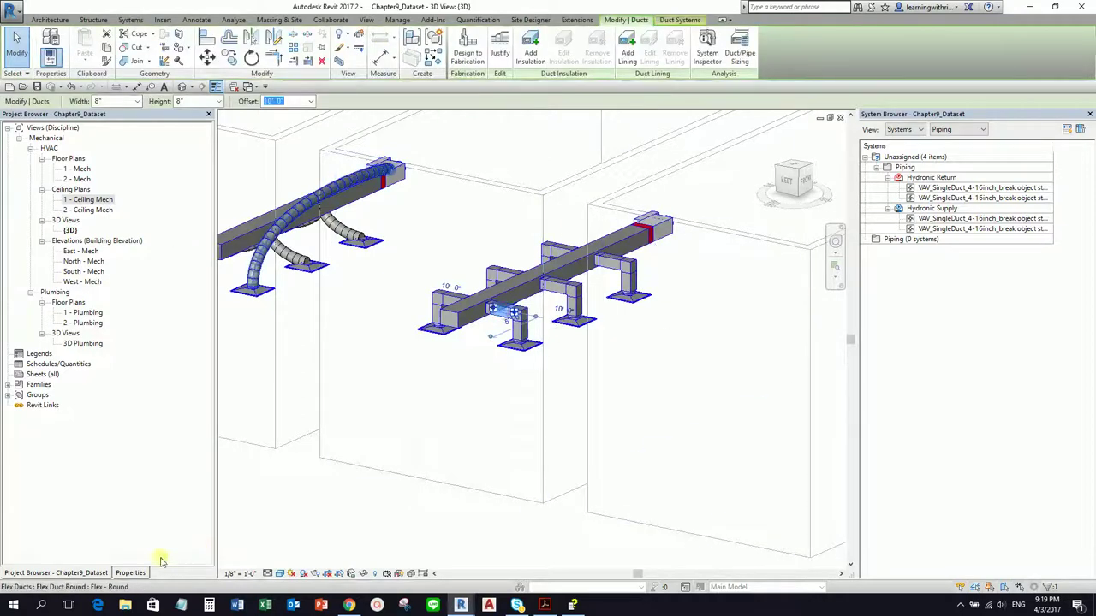
{"action": "left_click", "coordinate": [131, 572]}
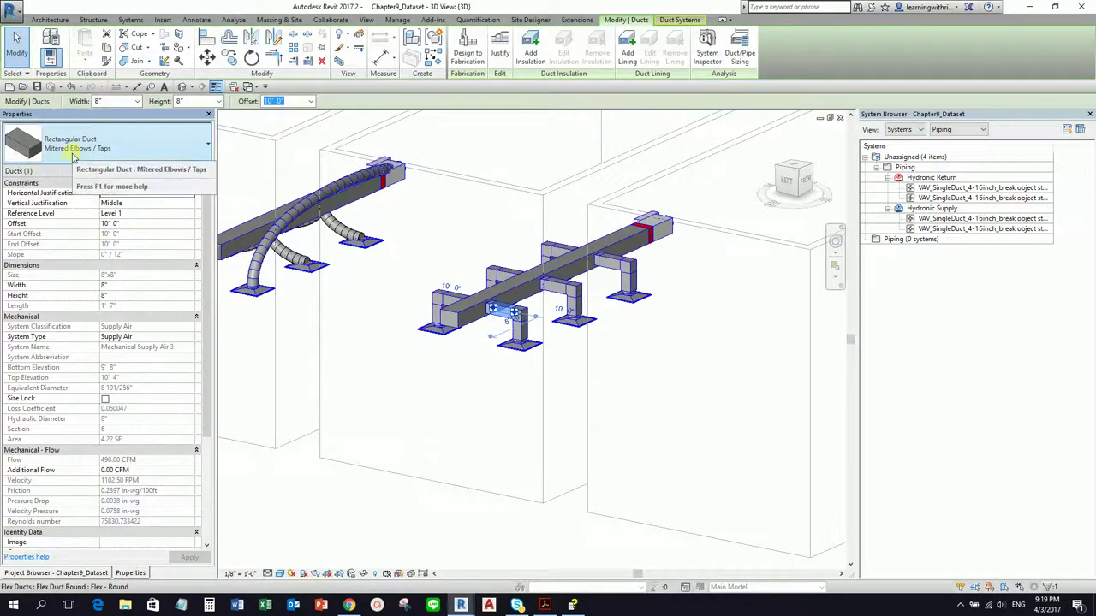
{"action": "middle_click_drag", "start_coordinate": [533, 379], "coordinate": [352, 265], "text": "shift"}
{"action": "key", "text": "Escape"}
{"action": "scroll", "coordinate": [336, 255], "scroll_direction": "up", "scroll_amount": 3}
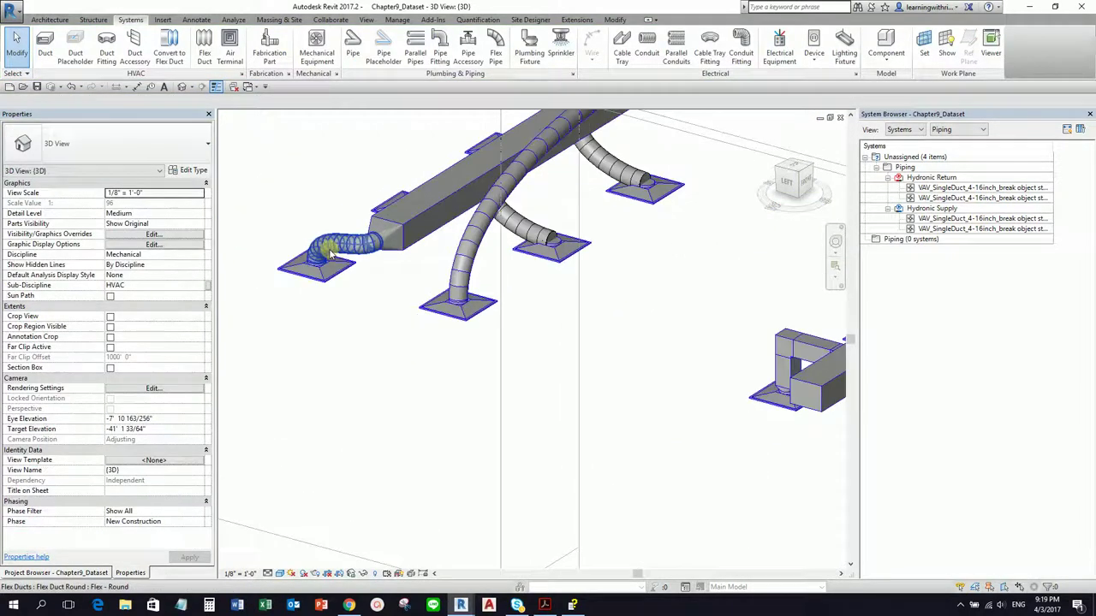
{"action": "scroll", "coordinate": [592, 362], "scroll_direction": "down", "scroll_amount": 4}
{"action": "middle_click_drag", "start_coordinate": [591, 362], "coordinate": [637, 325], "text": "shift"}
{"action": "scroll", "coordinate": [636, 325], "scroll_direction": "up", "scroll_amount": 5}
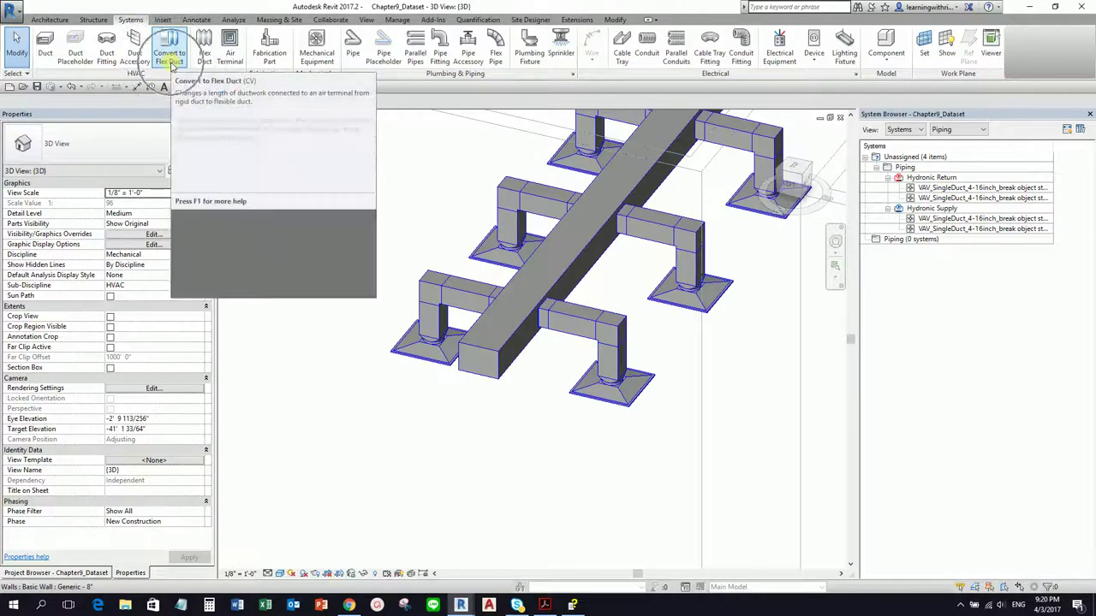
Step: Convert the six diffuser branches on the main duct to flex ducts
{"action": "left_click", "coordinate": [170, 50]}
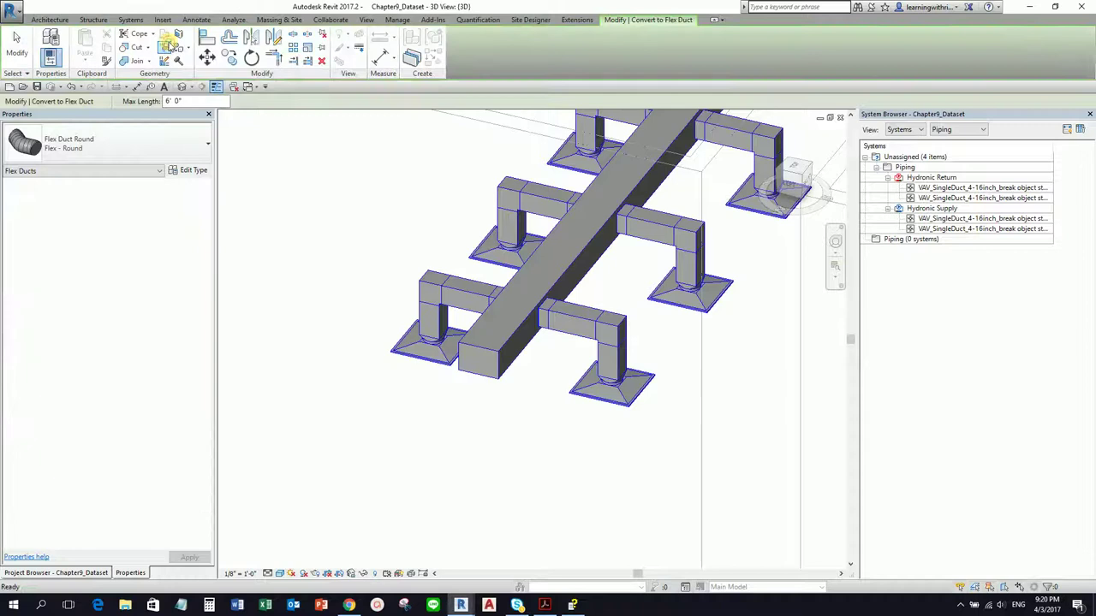
{"action": "left_click", "coordinate": [614, 405]}
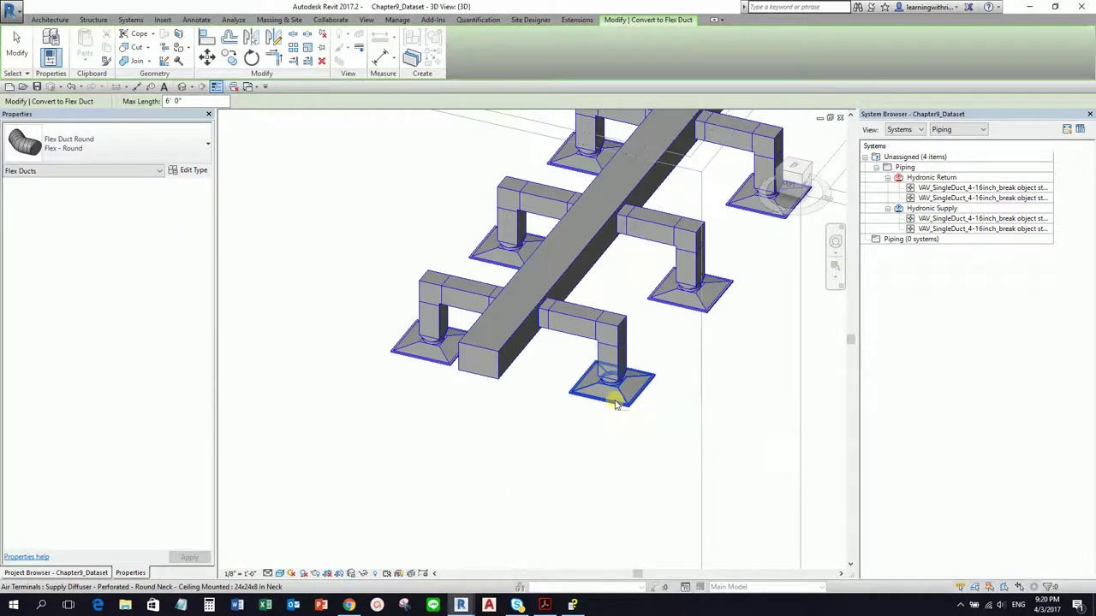
{"action": "left_click", "coordinate": [418, 363]}
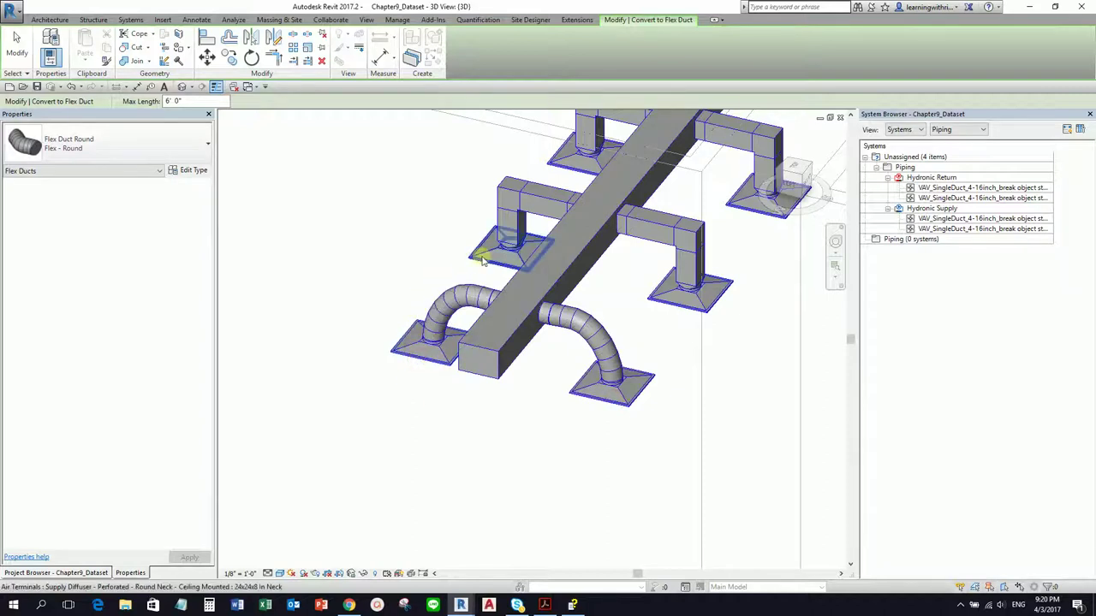
{"action": "left_click", "coordinate": [481, 261]}
{"action": "left_click", "coordinate": [675, 311]}
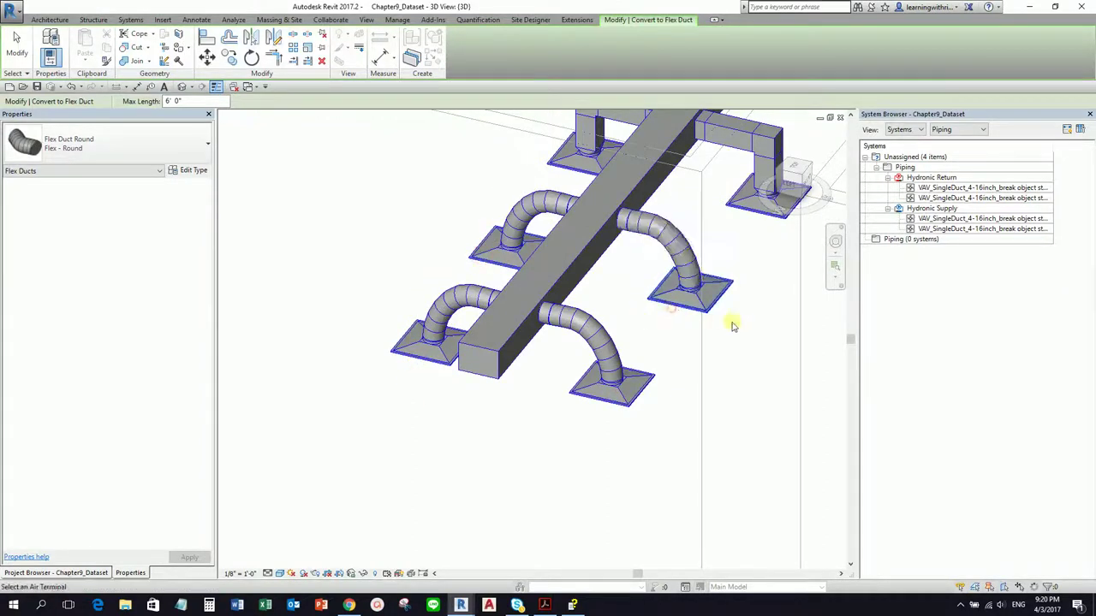
{"action": "middle_click_drag", "start_coordinate": [733, 318], "coordinate": [549, 494]}
{"action": "left_click", "coordinate": [574, 390]}
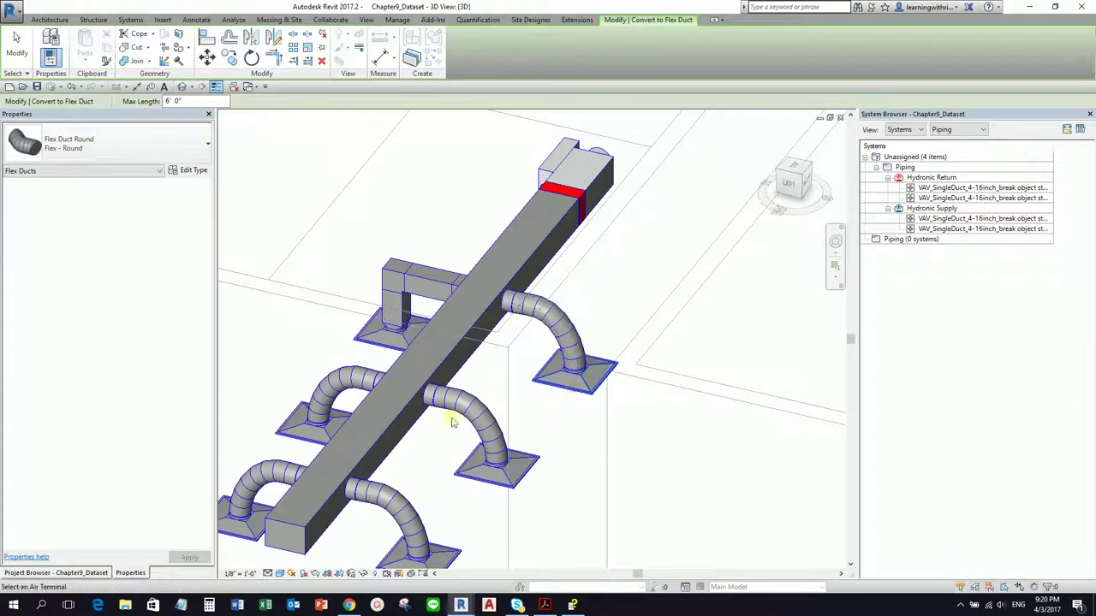
{"action": "left_click", "coordinate": [385, 348]}
{"action": "scroll", "coordinate": [428, 355], "scroll_direction": "down", "scroll_amount": 3}
{"action": "middle_click_drag", "start_coordinate": [428, 354], "coordinate": [448, 387], "text": "shift"}
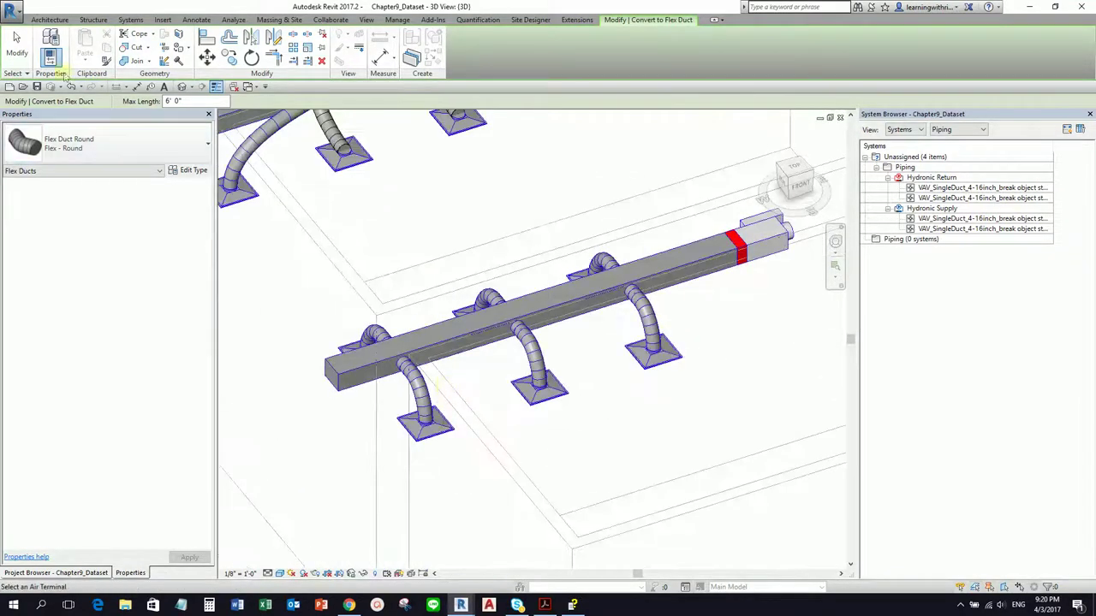
Step: Finish the conversion and reopen the 1 - Ceiling Mech ceiling plan from the Project Browser
{"action": "left_click", "coordinate": [17, 51]}
{"action": "scroll", "coordinate": [557, 345], "scroll_direction": "down", "scroll_amount": 3}
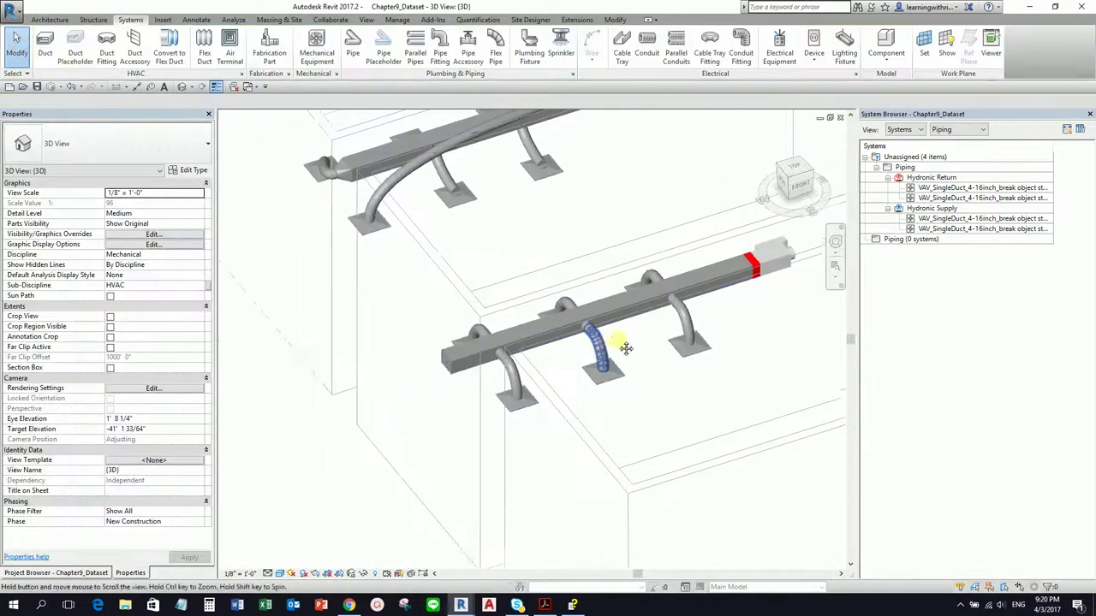
{"action": "scroll", "coordinate": [481, 324], "scroll_direction": "up", "scroll_amount": 5}
{"action": "scroll", "coordinate": [454, 360], "scroll_direction": "up", "scroll_amount": 3}
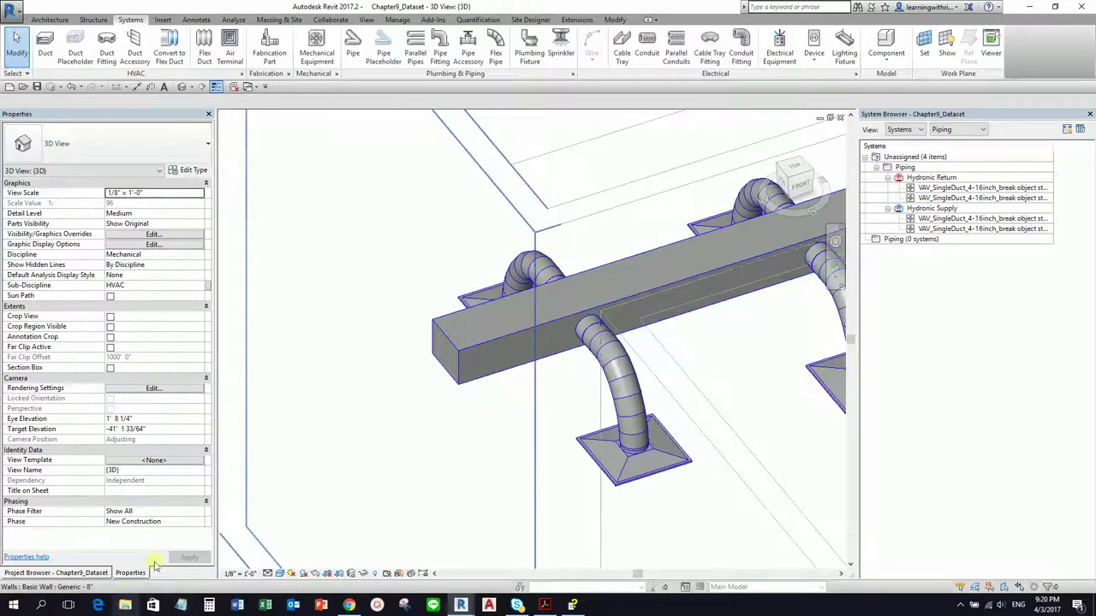
{"action": "left_click", "coordinate": [86, 574]}
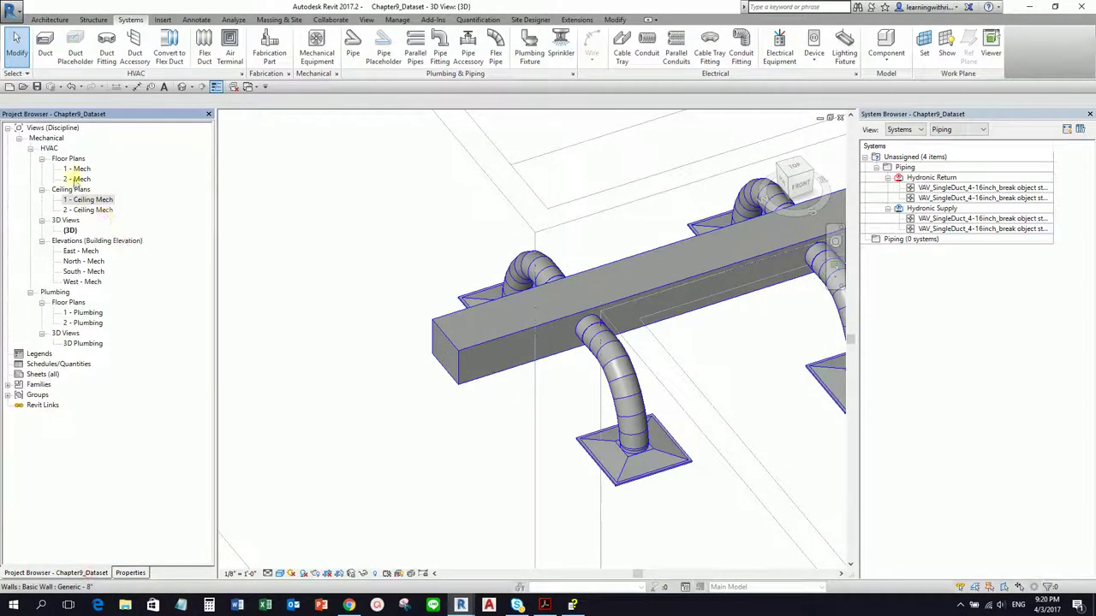
{"action": "double_click", "coordinate": [89, 200]}
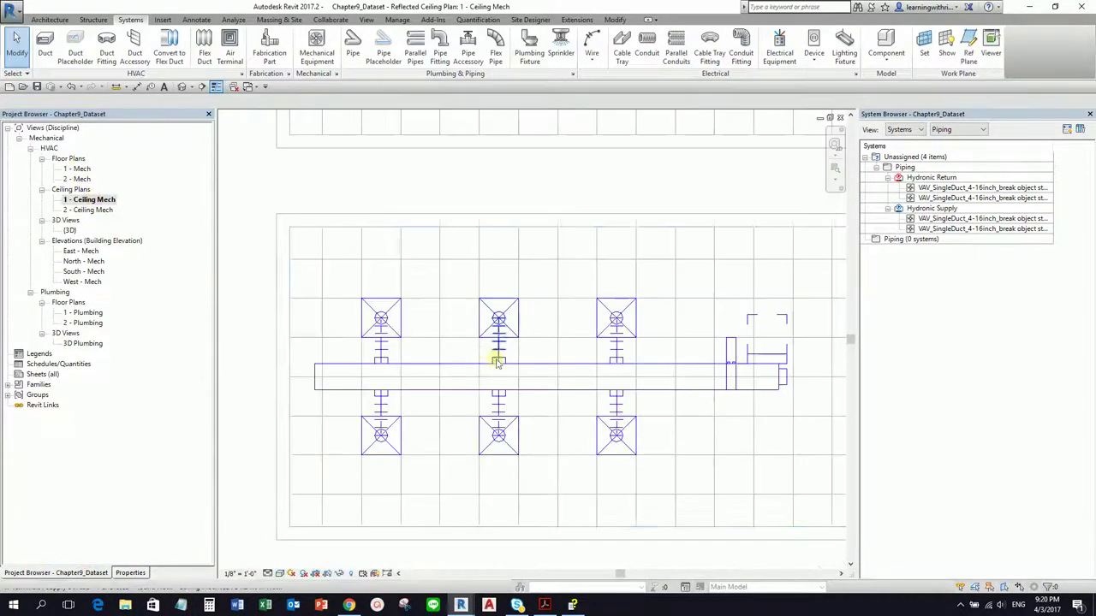
Step: Select the lower room's main duct and cap its open left end with Cap Open Ends
{"action": "scroll", "coordinate": [304, 377], "scroll_direction": "up", "scroll_amount": 4}
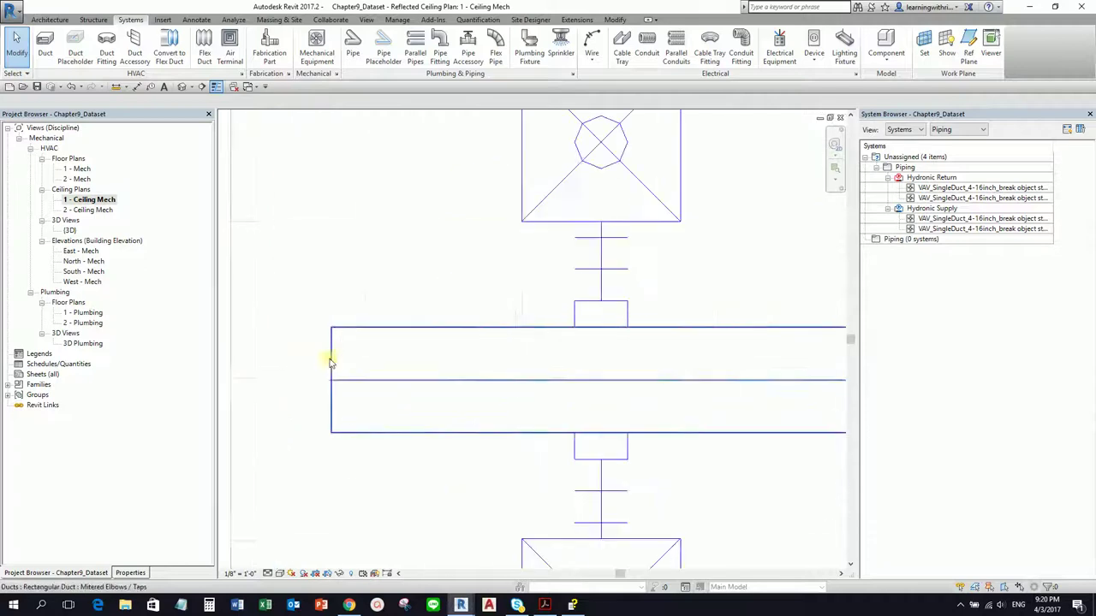
{"action": "left_click", "coordinate": [407, 331]}
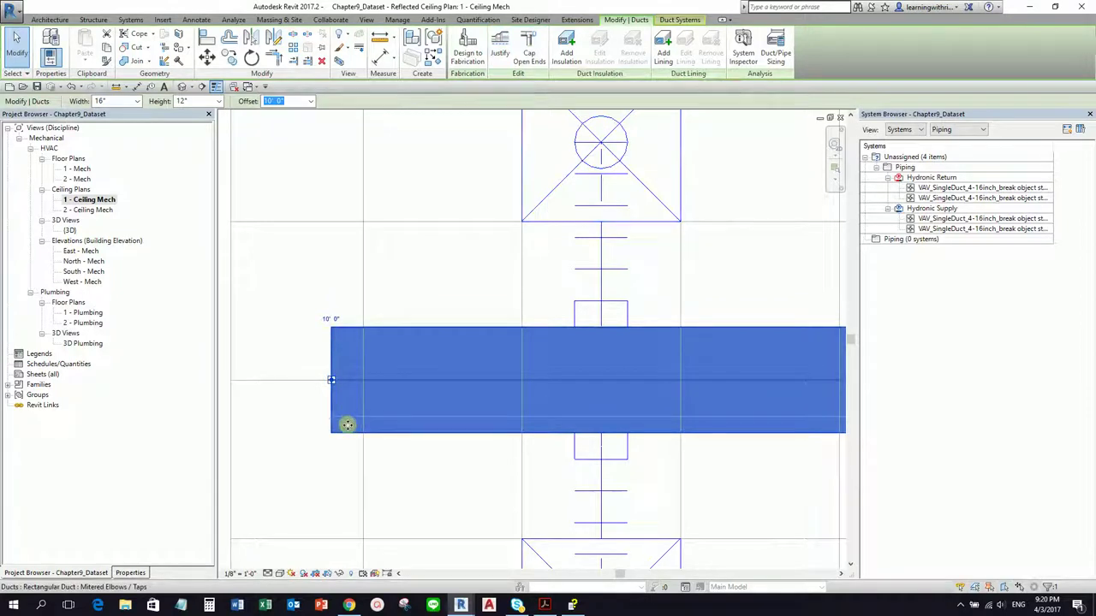
{"action": "left_click", "coordinate": [531, 62]}
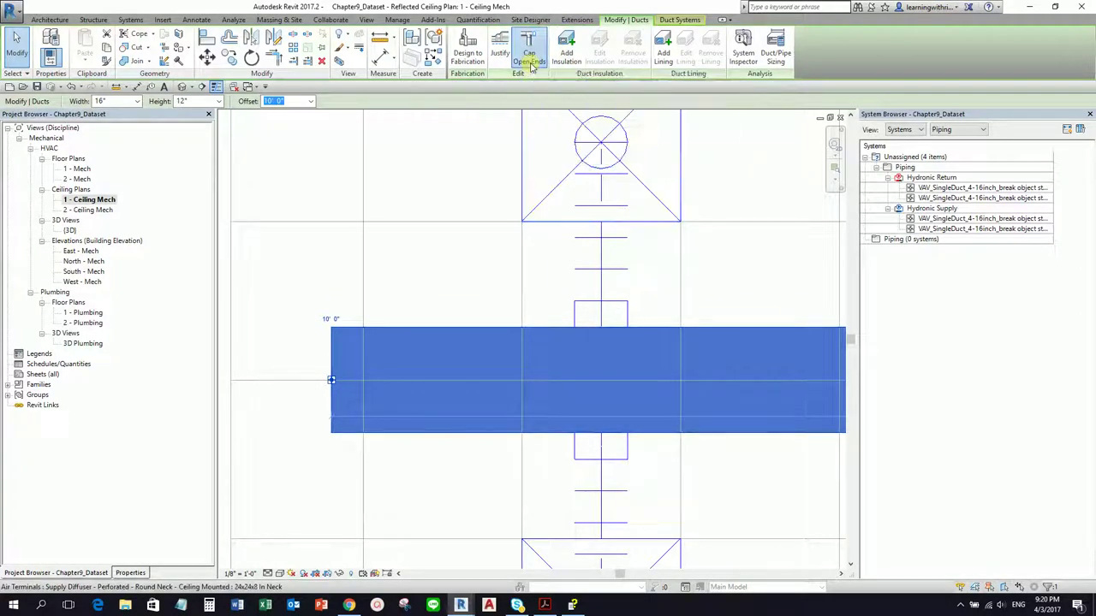
{"action": "left_click", "coordinate": [329, 381]}
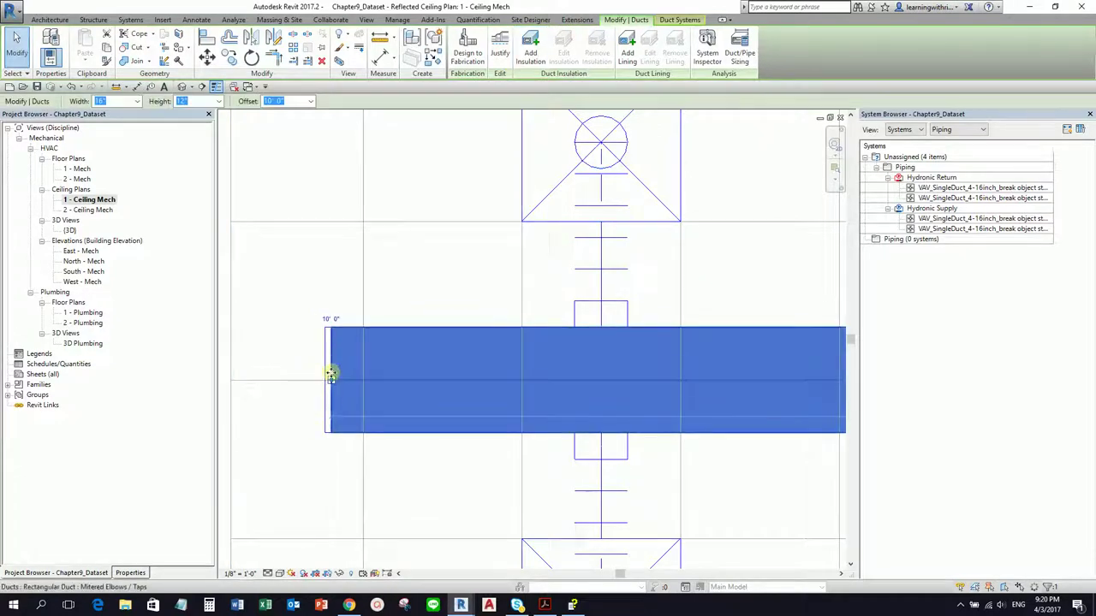
{"action": "left_click", "coordinate": [15, 42]}
{"action": "scroll", "coordinate": [428, 309], "scroll_direction": "down", "scroll_amount": 5}
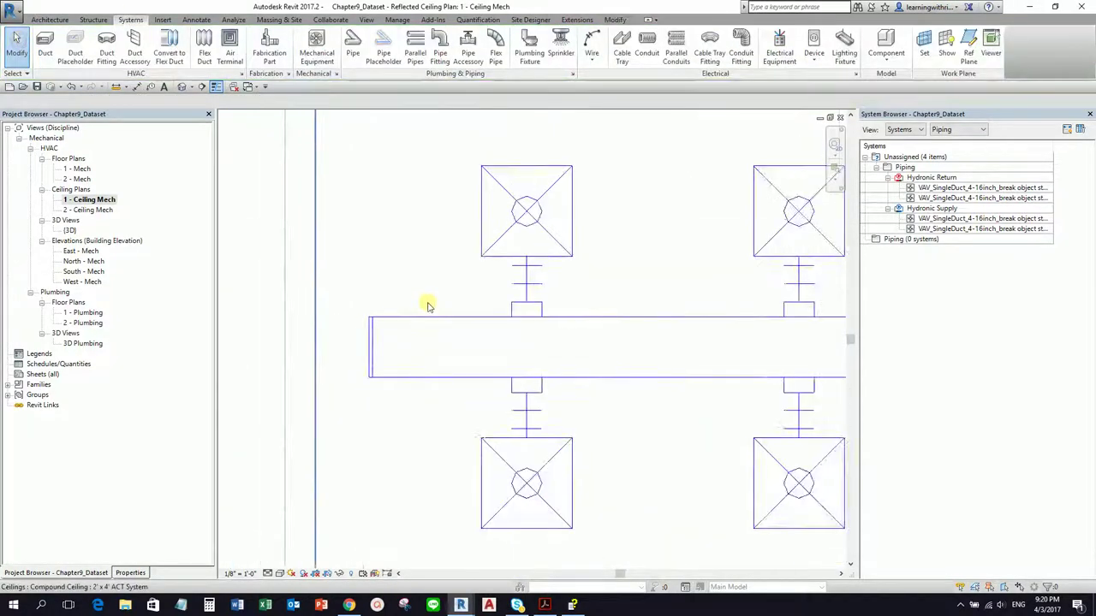
Step: Select the lower-left diffuser and inspect its system properties in the Properties panel
{"action": "scroll", "coordinate": [441, 377], "scroll_direction": "down", "scroll_amount": 5}
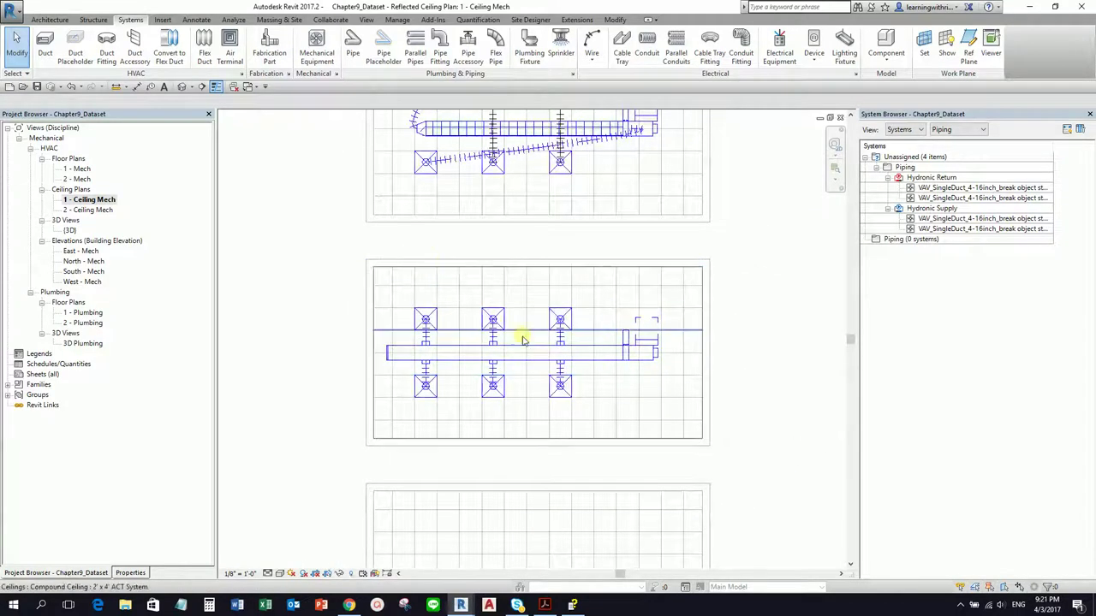
{"action": "scroll", "coordinate": [498, 353], "scroll_direction": "up", "scroll_amount": 3}
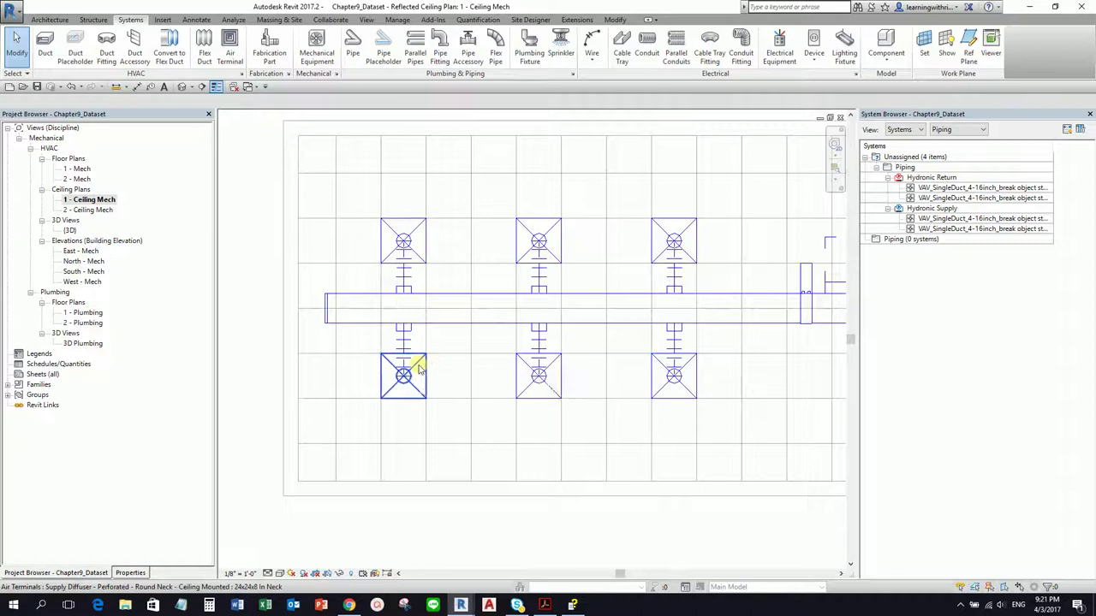
{"action": "left_click", "coordinate": [419, 367]}
{"action": "left_click", "coordinate": [130, 573]}
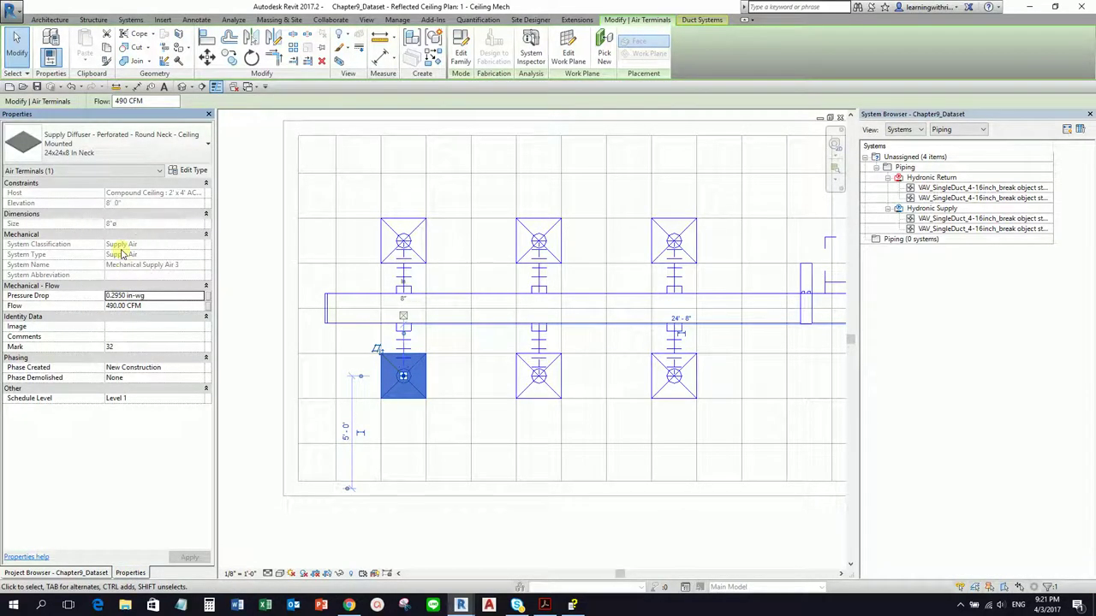
{"action": "scroll", "coordinate": [436, 252], "scroll_direction": "down", "scroll_amount": 1}
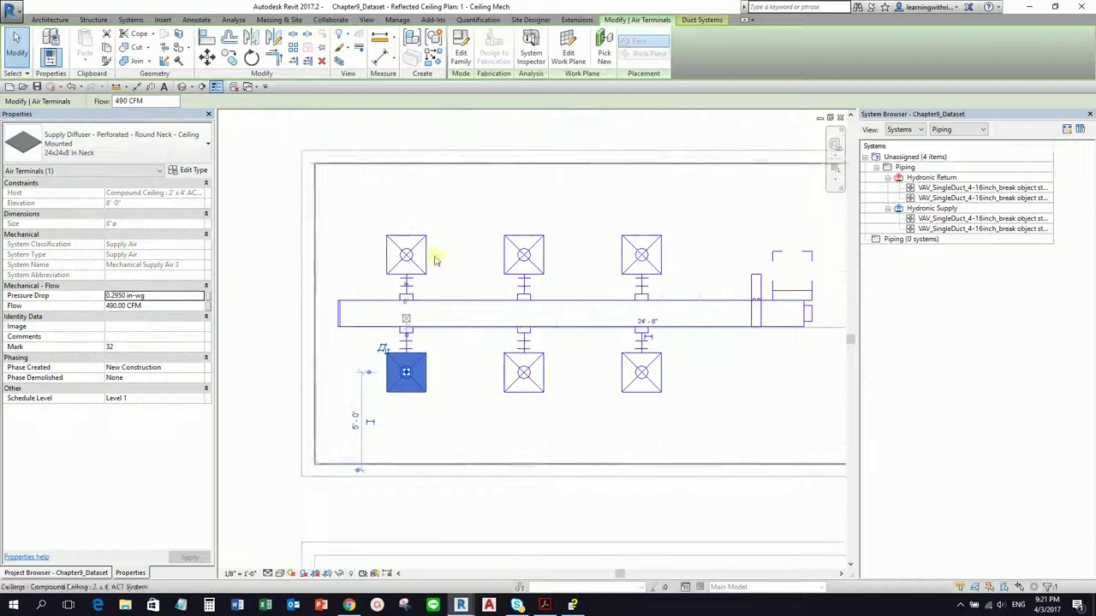
{"action": "left_click", "coordinate": [438, 315]}
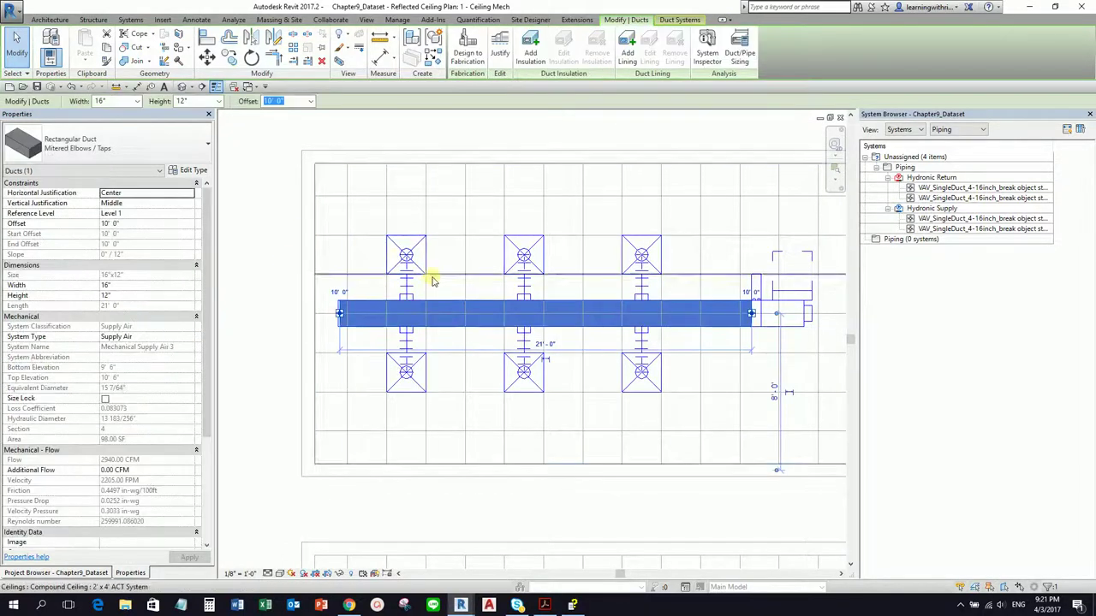
{"action": "left_click", "coordinate": [274, 259]}
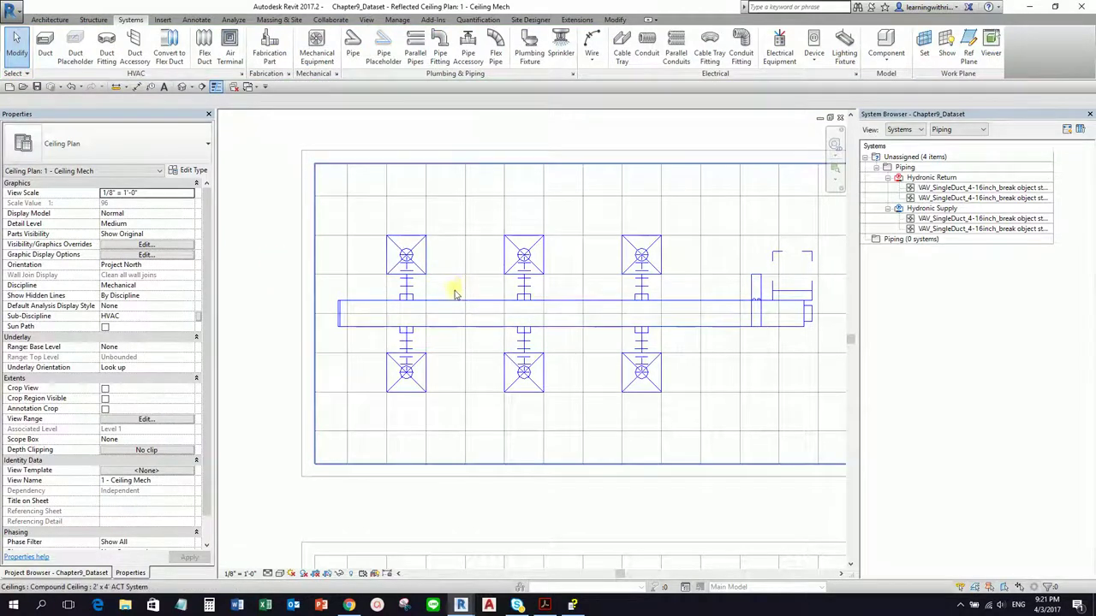
Step: Select the main duct and confirm its System Type is supply air
{"action": "left_click", "coordinate": [415, 249]}
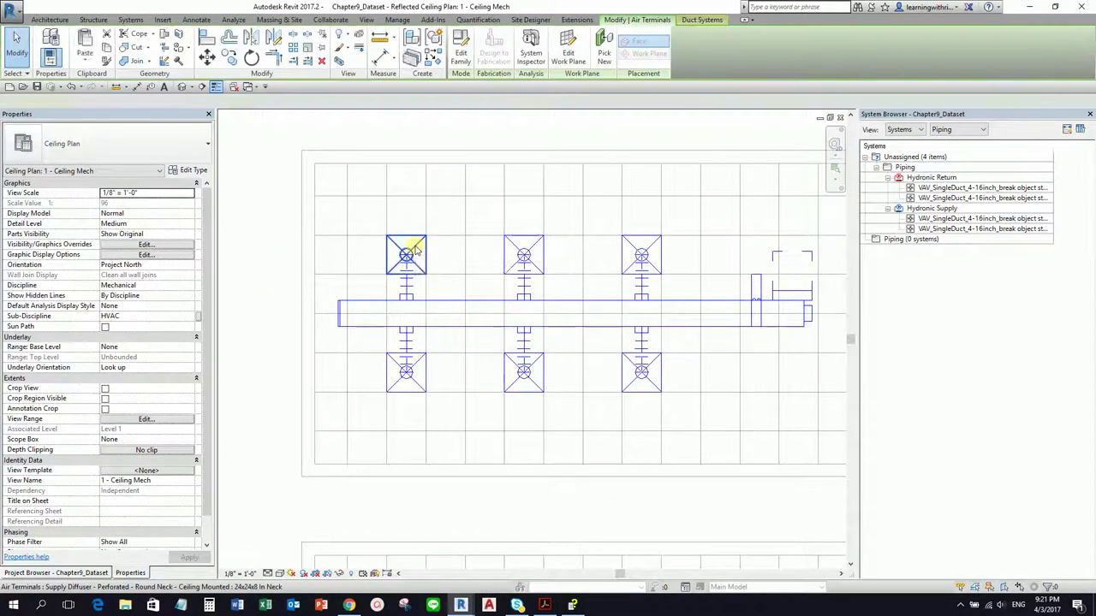
{"action": "left_click", "coordinate": [451, 316]}
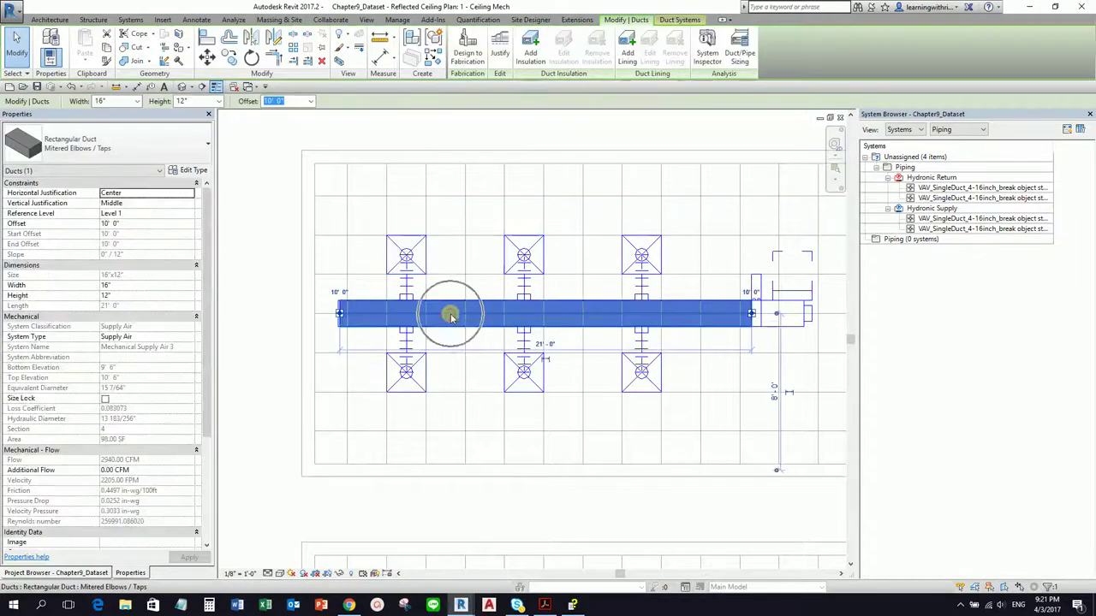
{"action": "left_click", "coordinate": [137, 338]}
{"action": "left_click", "coordinate": [137, 339]}
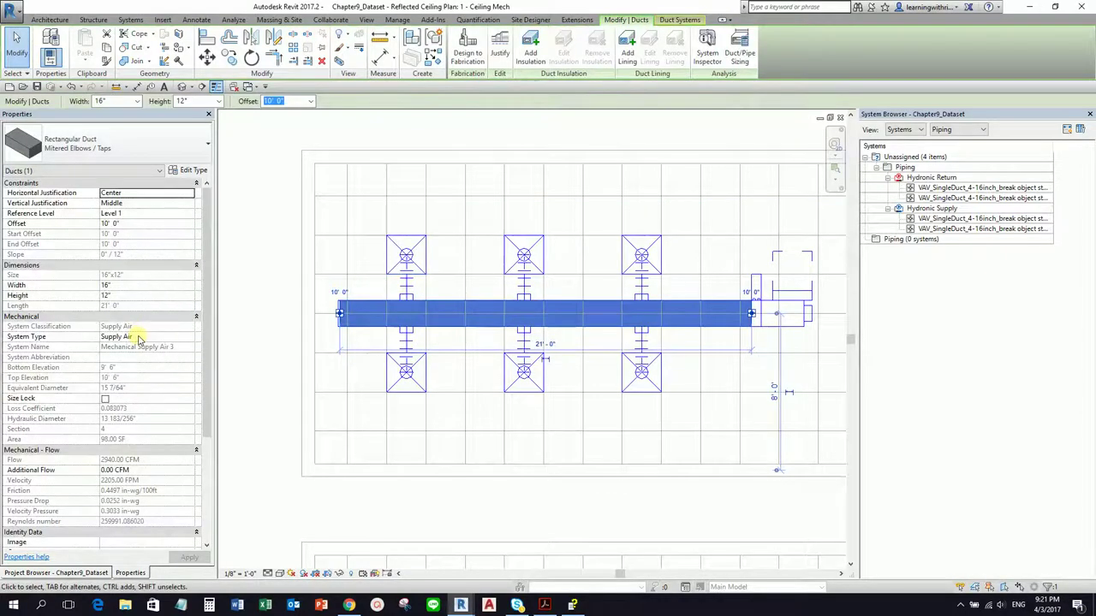
{"action": "left_click", "coordinate": [274, 265]}
Step: Switch to the default 3D view and orbit to show both rooms' duct runs
{"action": "scroll", "coordinate": [282, 270], "scroll_direction": "down", "scroll_amount": 3}
{"action": "middle_click_drag", "start_coordinate": [286, 274], "coordinate": [381, 381]}
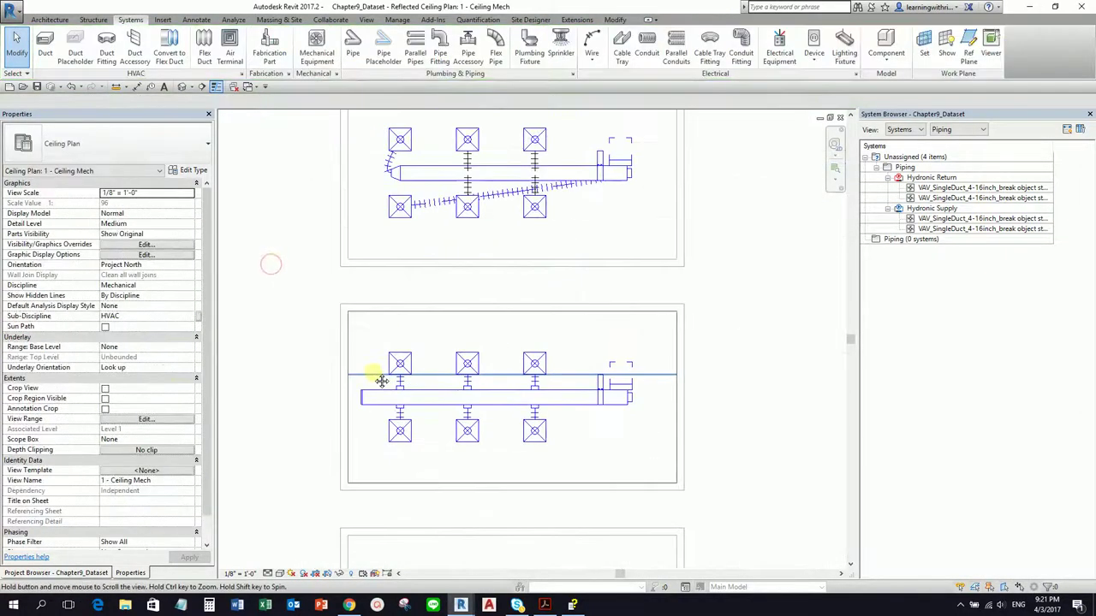
{"action": "left_click", "coordinate": [182, 86]}
{"action": "scroll", "coordinate": [576, 306], "scroll_direction": "down", "scroll_amount": 5}
{"action": "middle_click_drag", "start_coordinate": [621, 303], "coordinate": [741, 311], "text": "shift"}
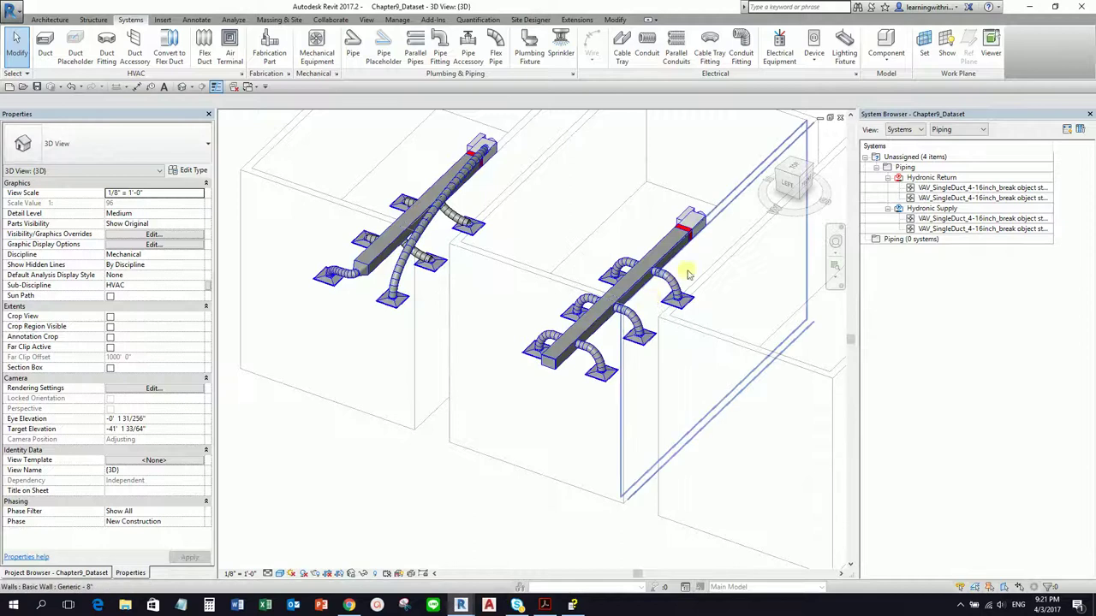
Step: Orbit, pan and zoom the 3D view to review both rooms' duct runs
{"action": "scroll", "coordinate": [734, 314], "scroll_direction": "up", "scroll_amount": 3}
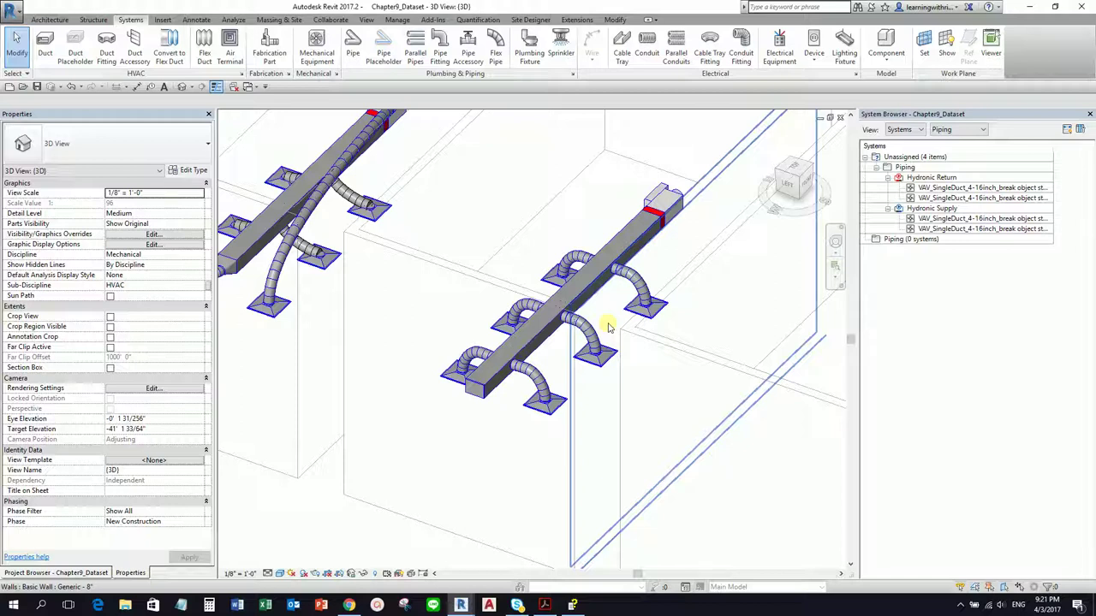
{"action": "scroll", "coordinate": [599, 359], "scroll_direction": "down", "scroll_amount": 4}
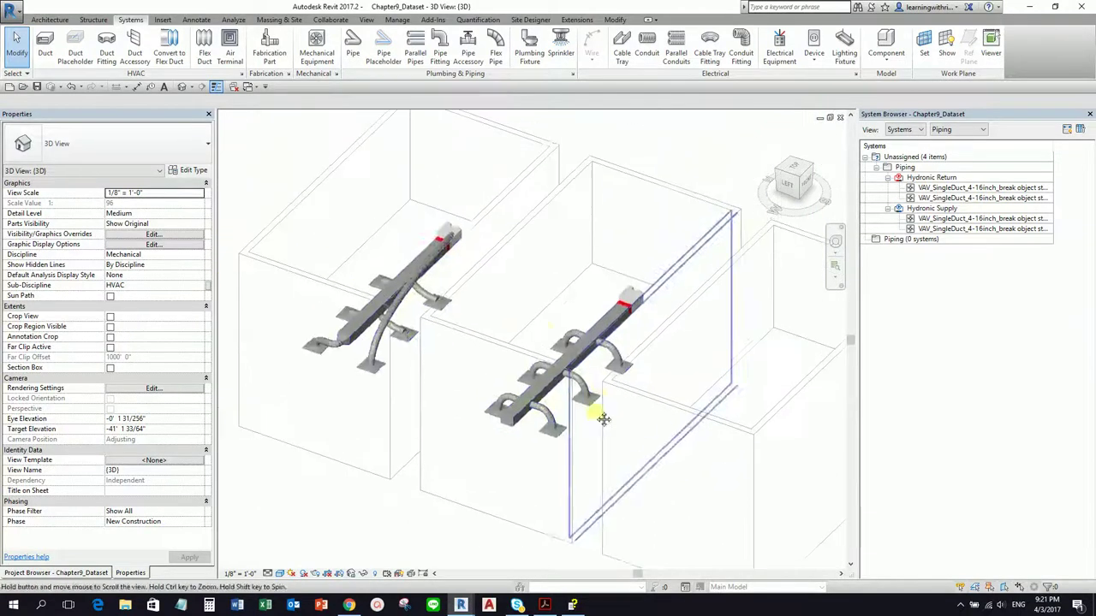
{"action": "scroll", "coordinate": [543, 452], "scroll_direction": "up", "scroll_amount": 5}
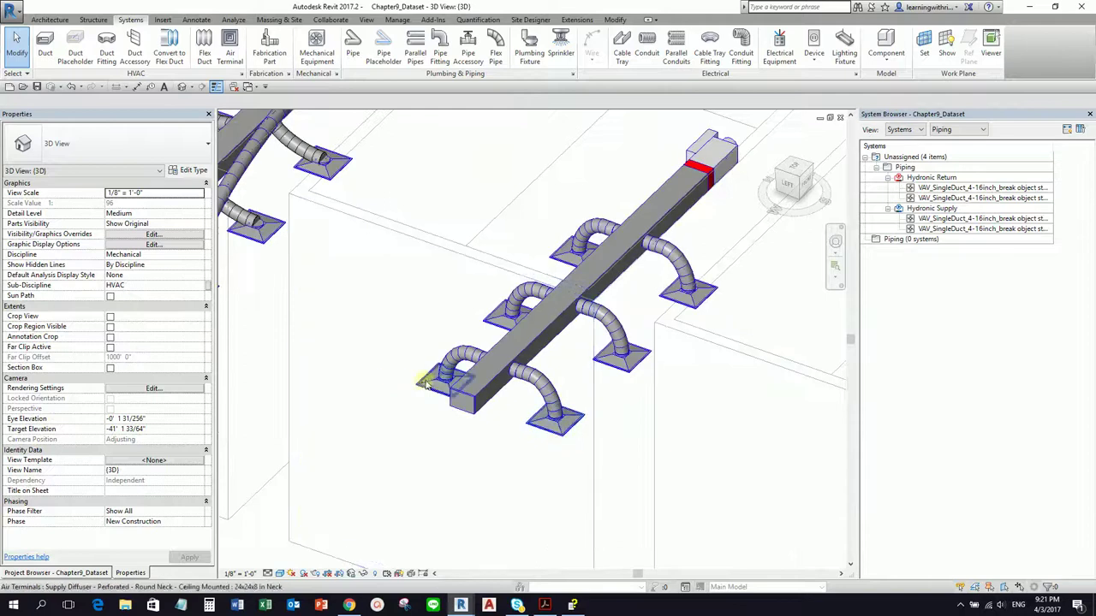
{"action": "scroll", "coordinate": [435, 385], "scroll_direction": "down", "scroll_amount": 5}
{"action": "middle_click_drag", "start_coordinate": [602, 362], "coordinate": [552, 404], "text": "shift"}
{"action": "scroll", "coordinate": [520, 374], "scroll_direction": "up", "scroll_amount": 3}
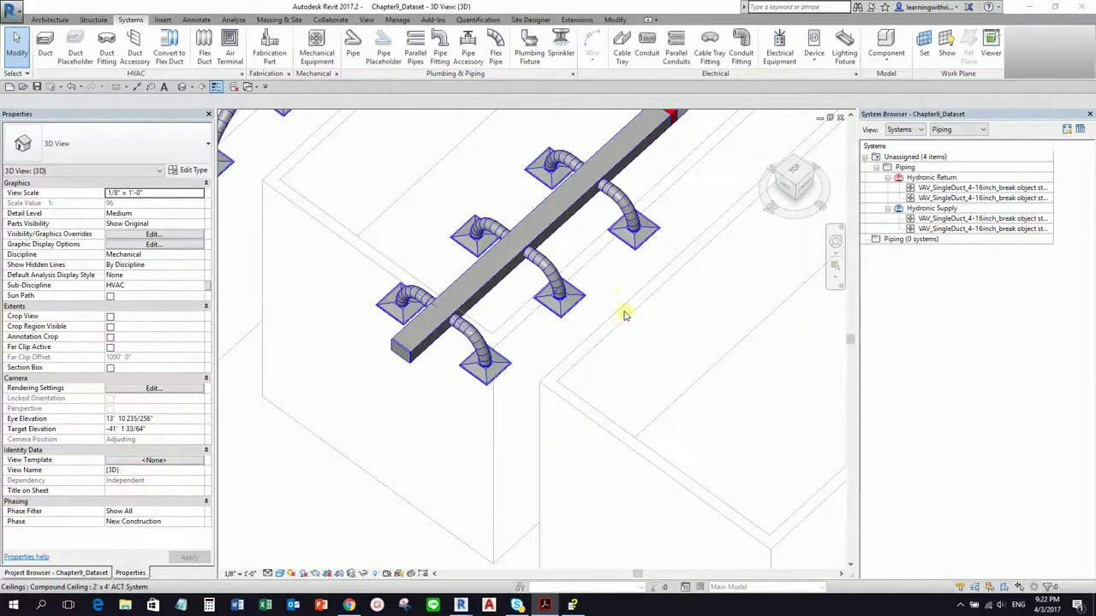
{"action": "scroll", "coordinate": [588, 305], "scroll_direction": "down", "scroll_amount": 5}
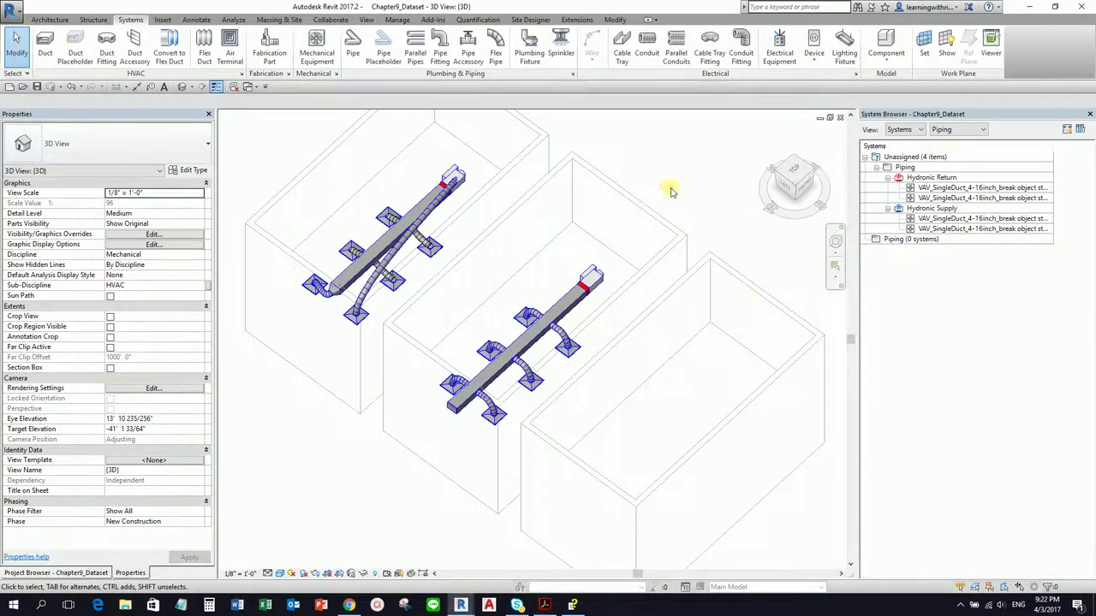
{"action": "middle_click_drag", "start_coordinate": [685, 192], "coordinate": [666, 261]}
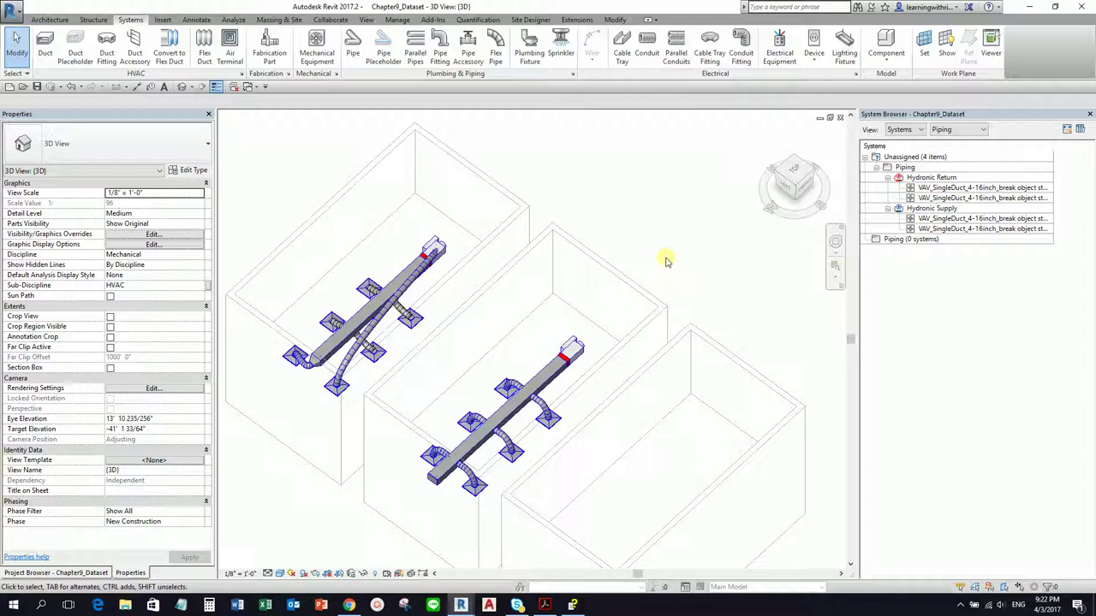
{"action": "middle_click_drag", "start_coordinate": [677, 277], "coordinate": [673, 205], "text": "shift"}
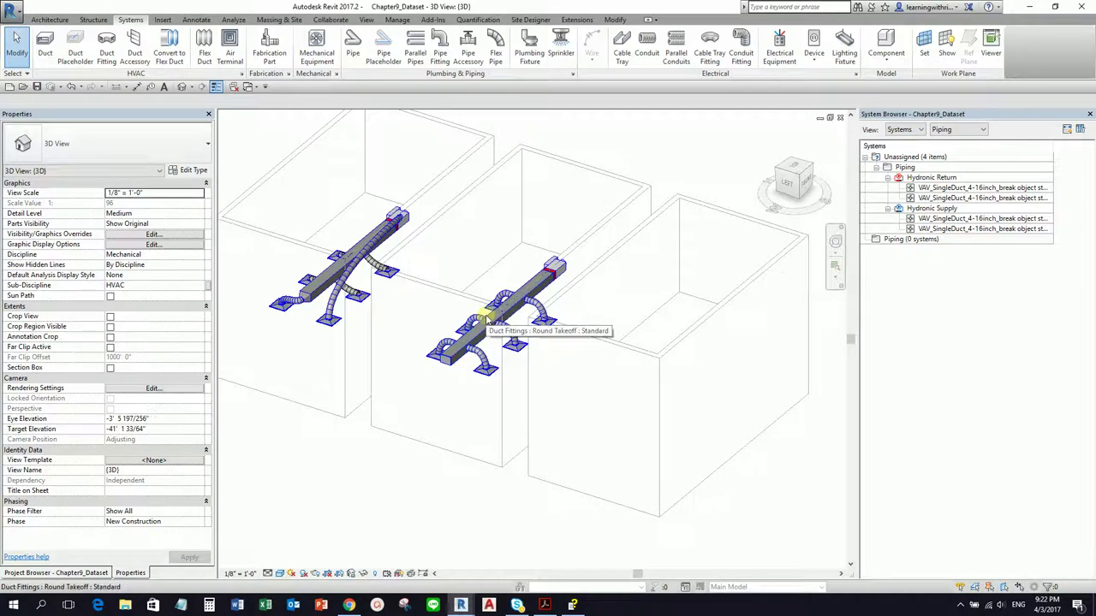
{"action": "scroll", "coordinate": [486, 324], "scroll_direction": "up", "scroll_amount": 5}
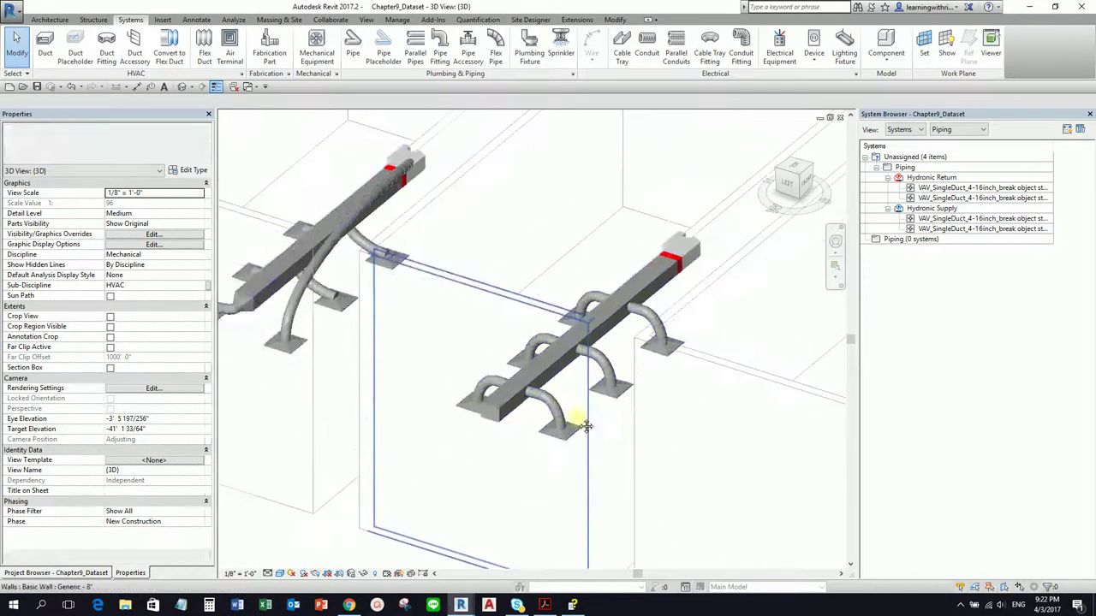
Step: Open Mechanical Settings from the Systems tab's Mechanical panel, showing the Hidden Line options
{"action": "left_click", "coordinate": [132, 21]}
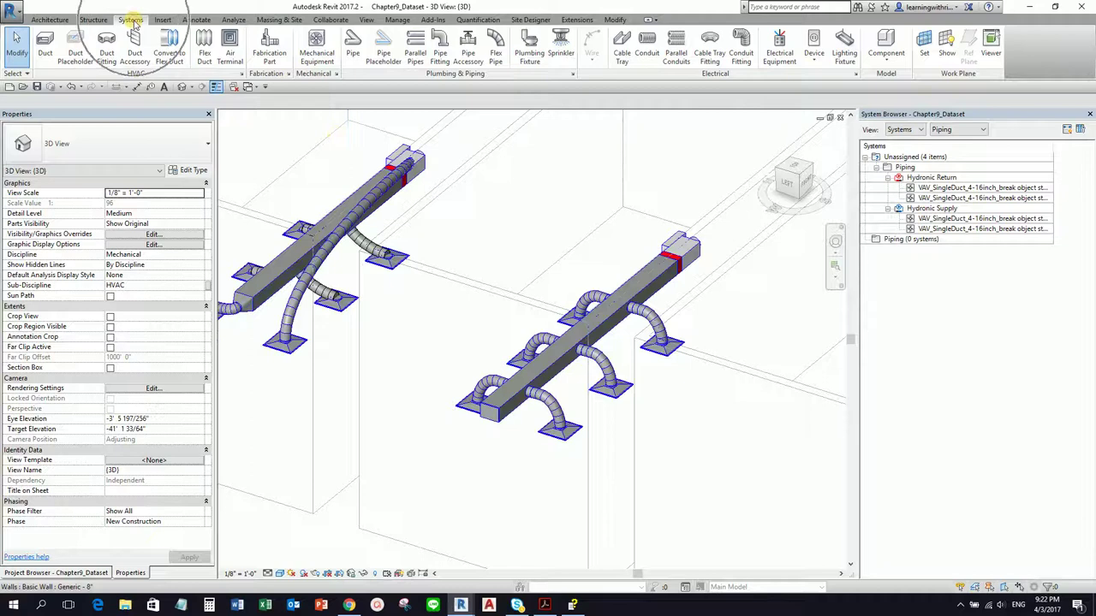
{"action": "left_click", "coordinate": [336, 74]}
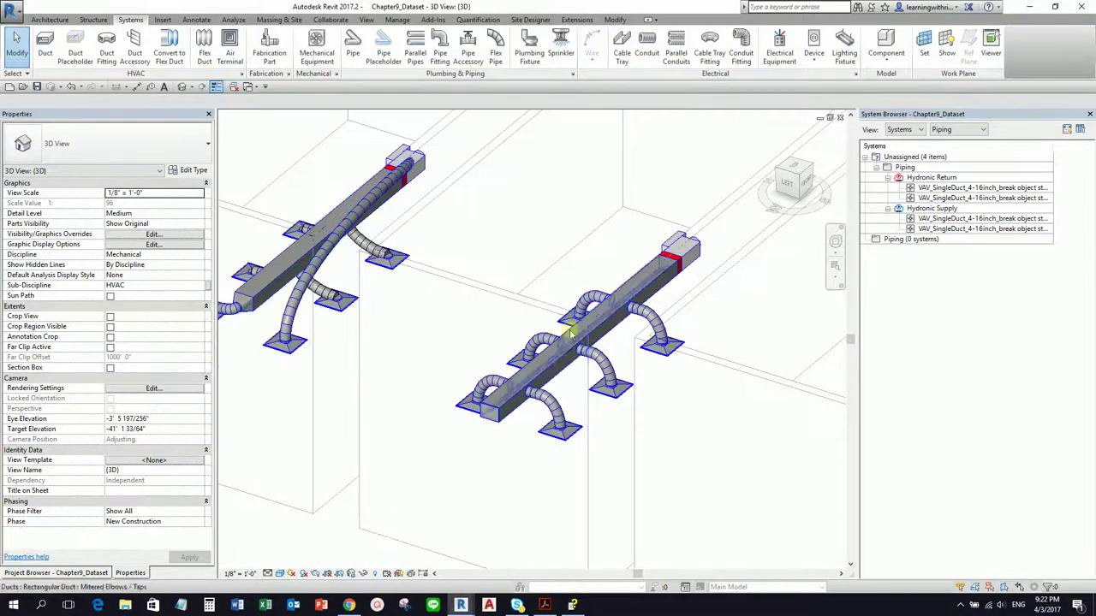
{"action": "left_click", "coordinate": [339, 74]}
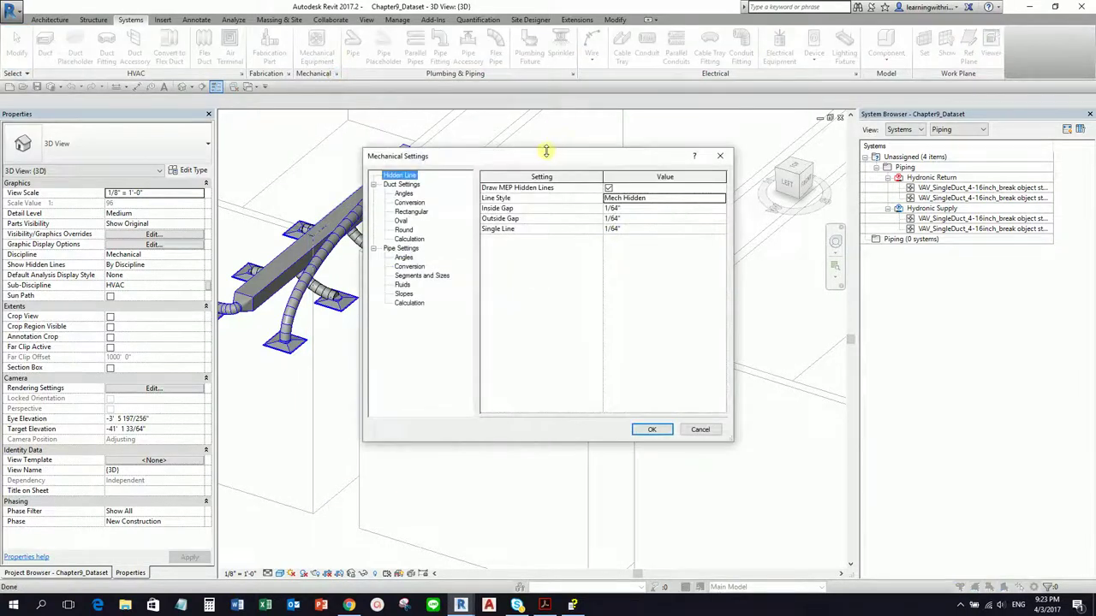
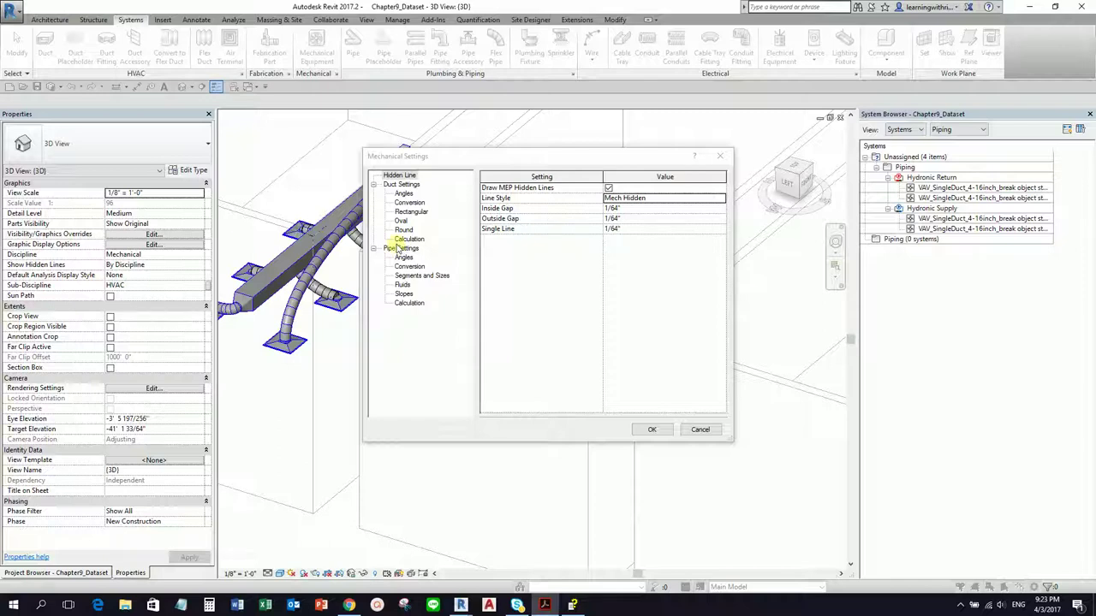
Step: Review the general duct settings (annotation size, rise/drop, Flat On Top), then show the duct Angles page
{"action": "left_click", "coordinate": [399, 175]}
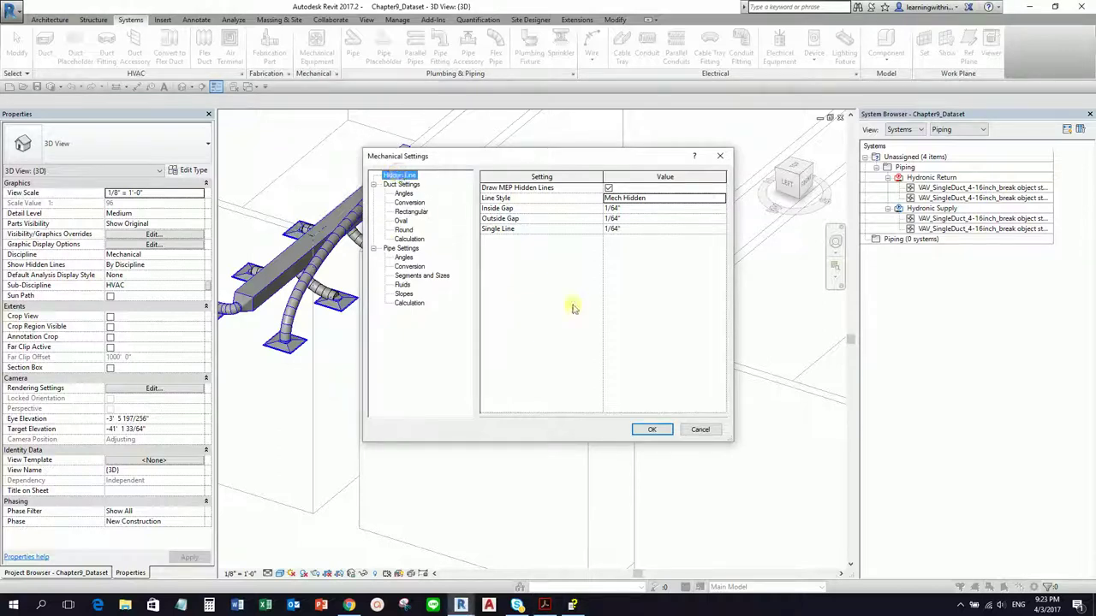
{"action": "left_click", "coordinate": [517, 212]}
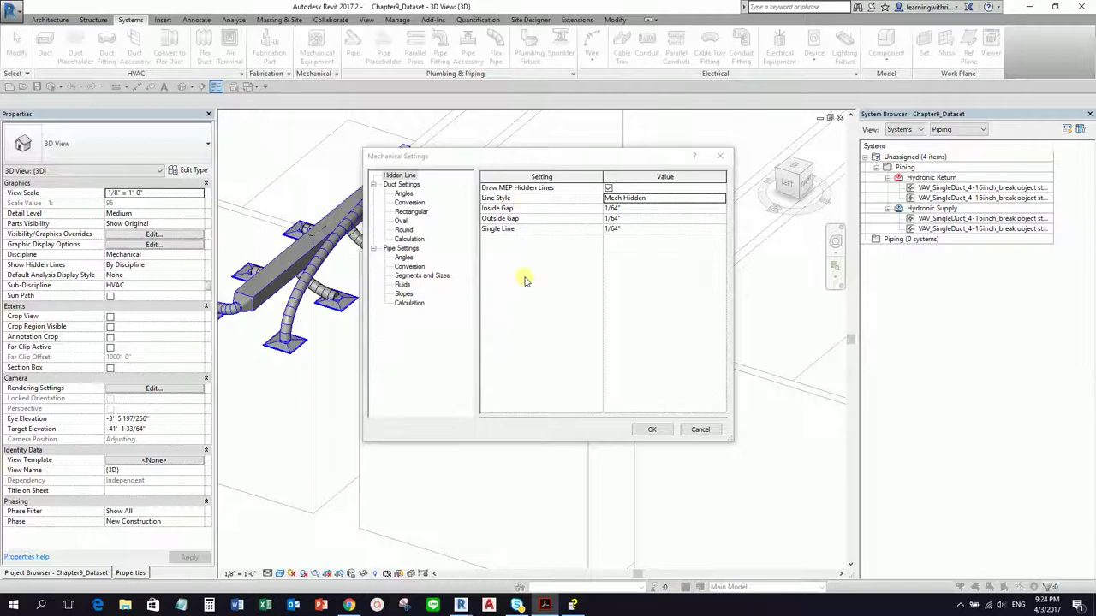
{"action": "left_click", "coordinate": [402, 187]}
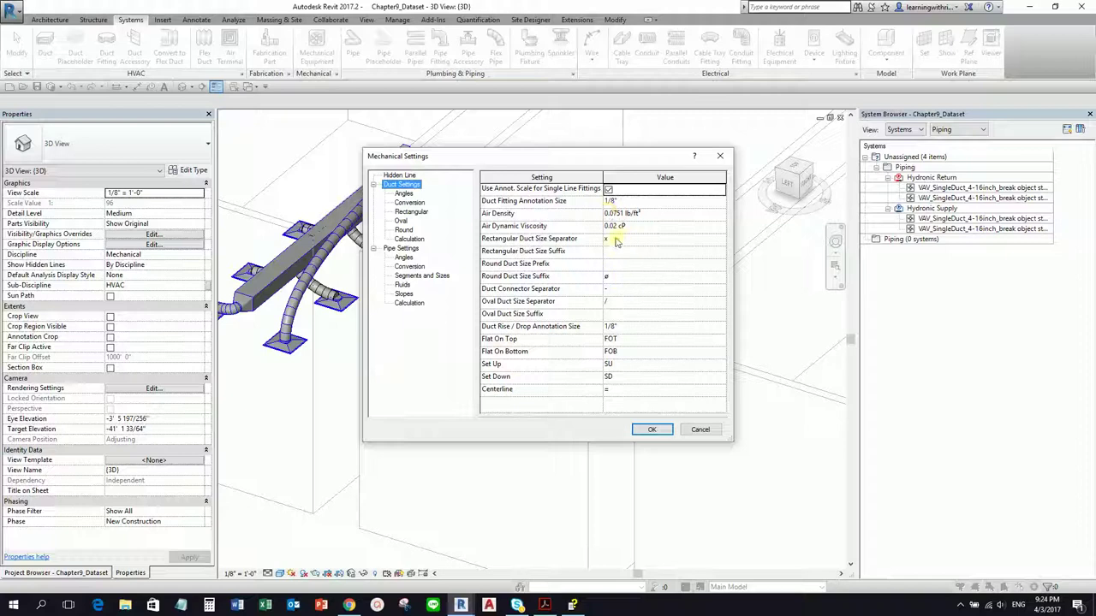
{"action": "left_click", "coordinate": [650, 274]}
{"action": "left_click", "coordinate": [650, 329]}
{"action": "left_click", "coordinate": [649, 339]}
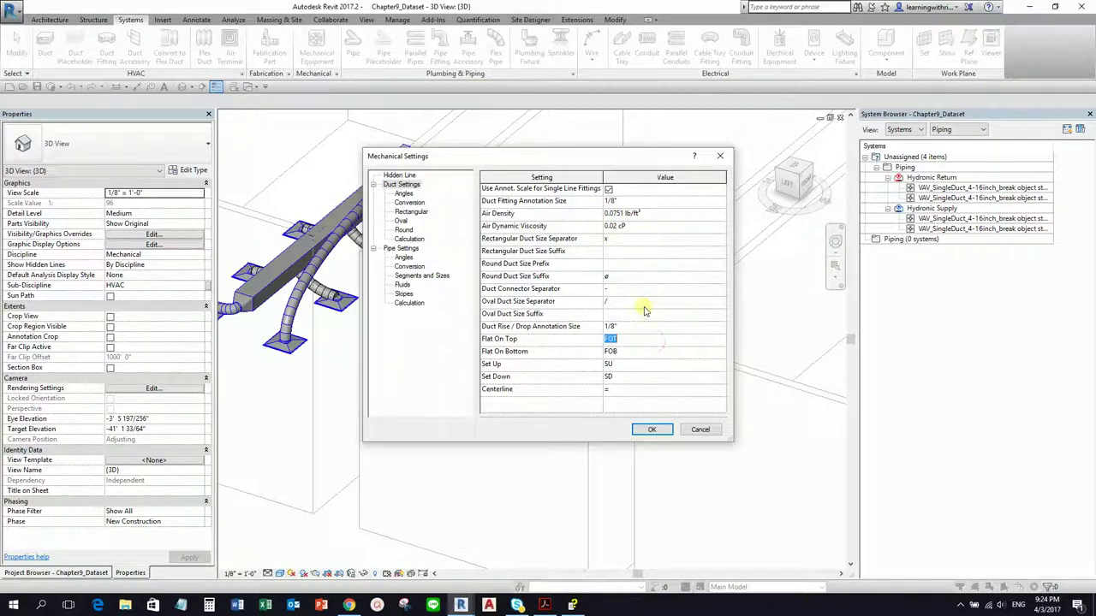
{"action": "left_click", "coordinate": [405, 194]}
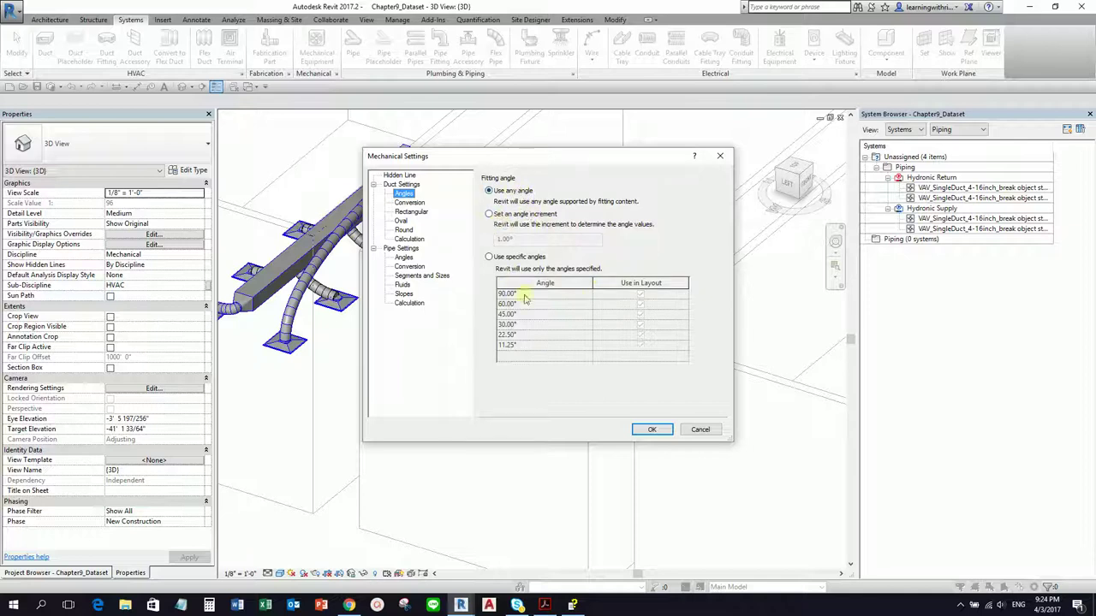
Step: Check the duct conversion settings, keeping Mitered Elbows / Taps as main duct type, then view Rectangular sizes
{"action": "left_click", "coordinate": [410, 203]}
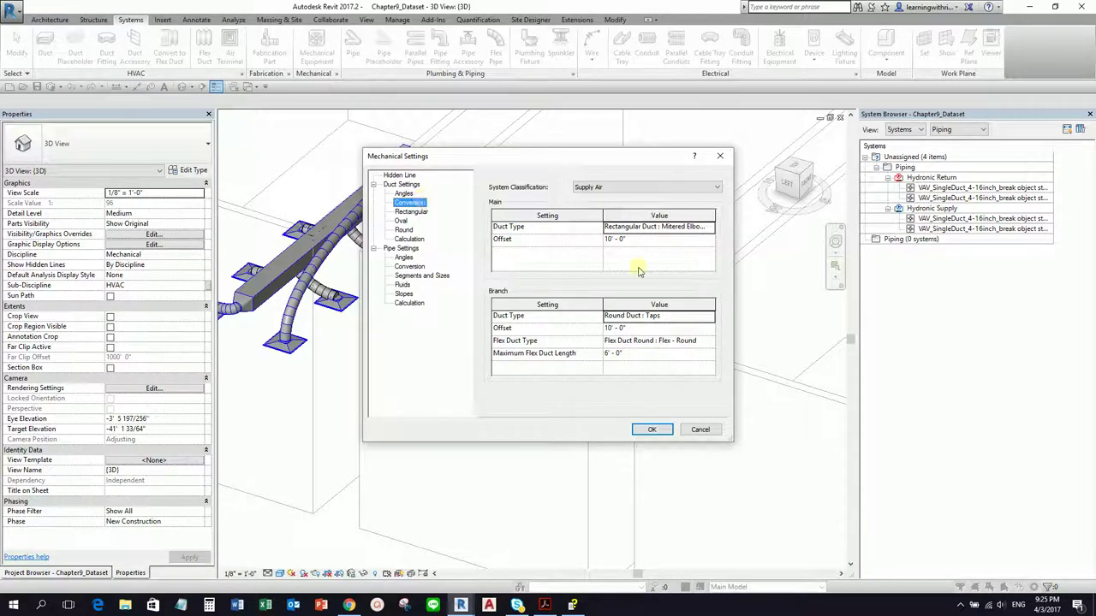
{"action": "left_click", "coordinate": [634, 353]}
{"action": "left_click", "coordinate": [651, 229]}
{"action": "left_click", "coordinate": [710, 228]}
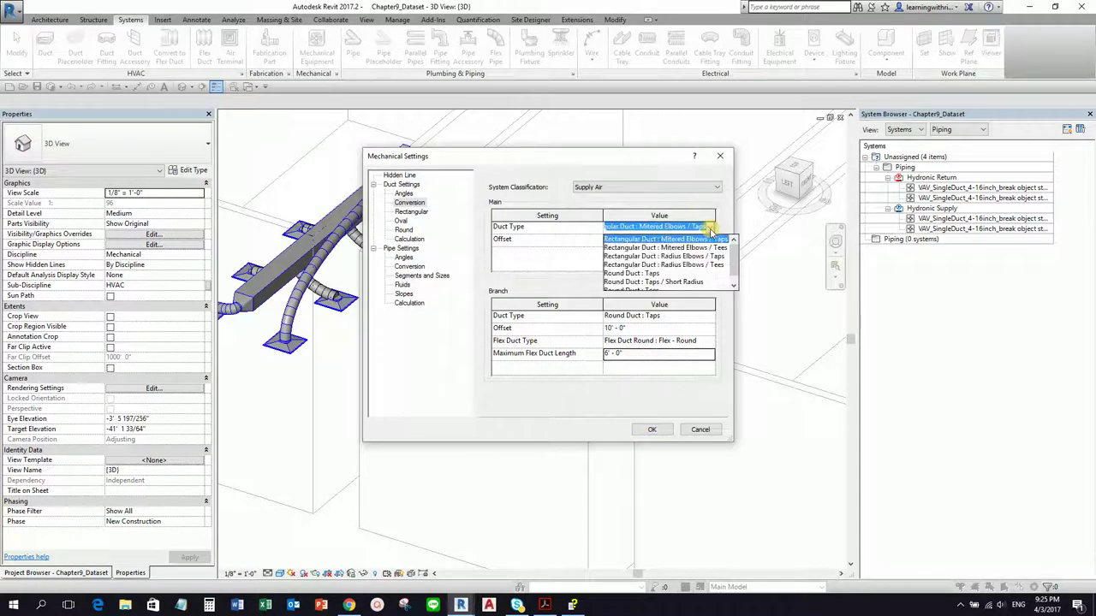
{"action": "left_click", "coordinate": [710, 229]}
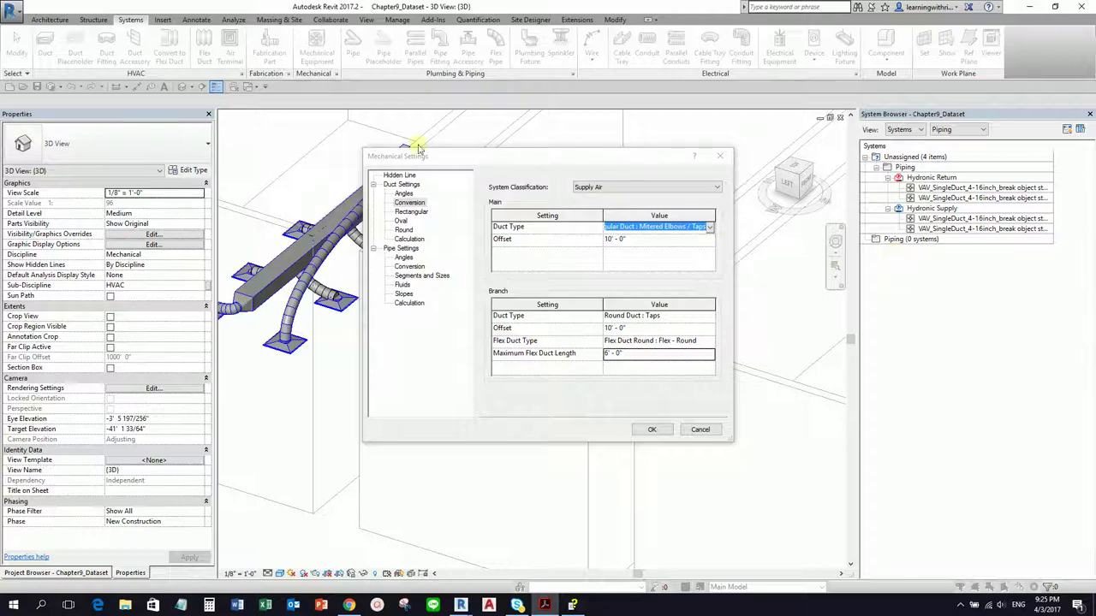
{"action": "left_click", "coordinate": [411, 211]}
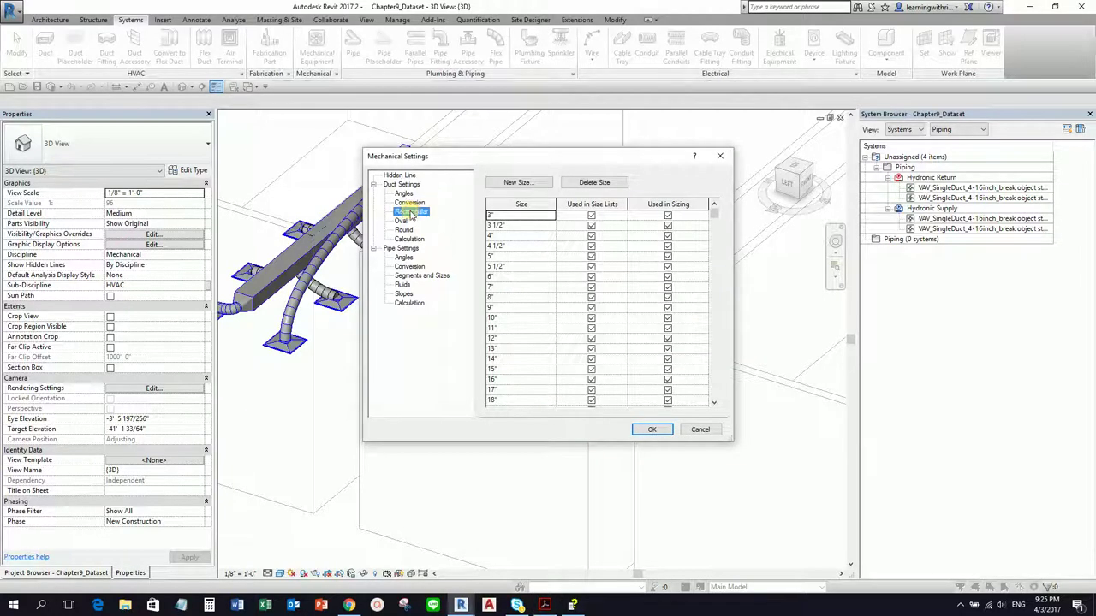
Step: View the round duct size table, then show the duct Calculation page with its pressure drop formula
{"action": "left_click", "coordinate": [404, 231]}
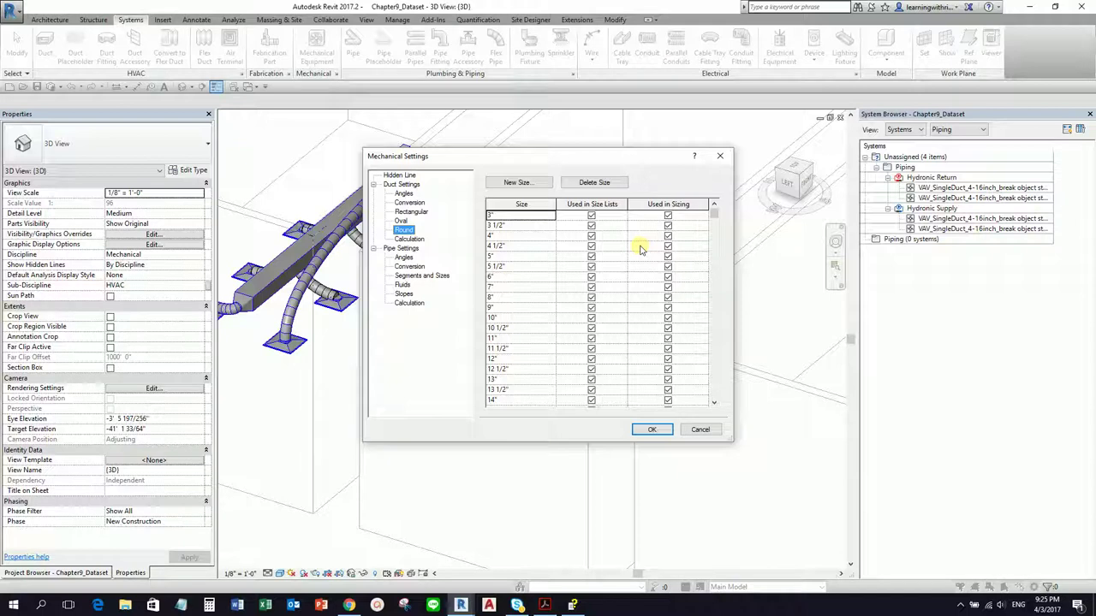
{"action": "left_click", "coordinate": [405, 231]}
{"action": "left_click", "coordinate": [417, 241]}
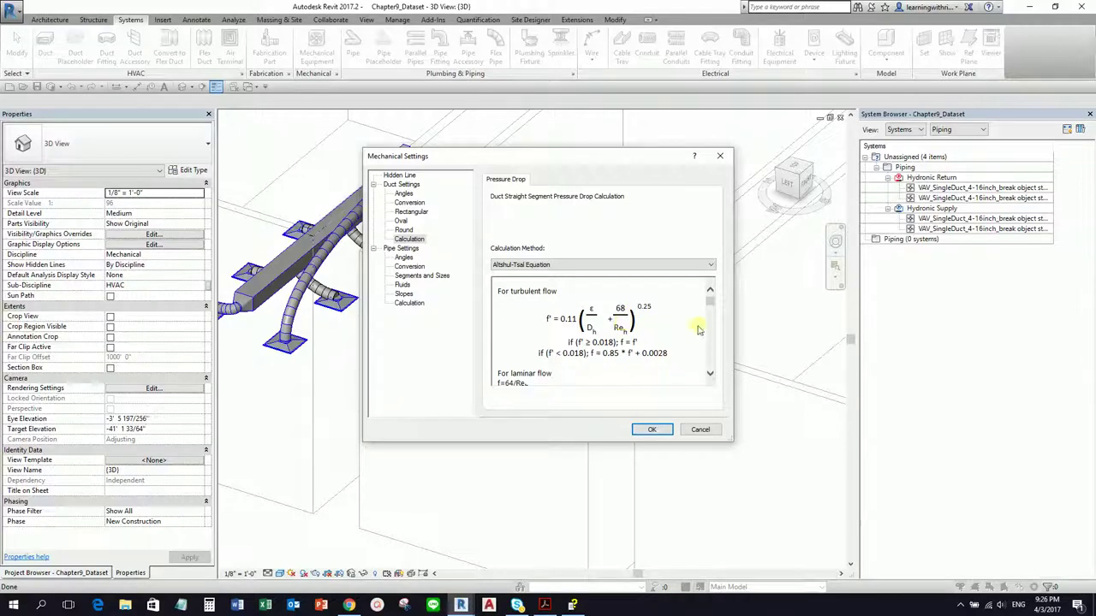
{"action": "left_click_drag", "start_coordinate": [710, 315], "coordinate": [710, 290]}
Step: Keep Altshul-Tsal Equation as the duct calculation method, view the general pipe settings, and close Mechanical Settings
{"action": "left_click", "coordinate": [598, 266]}
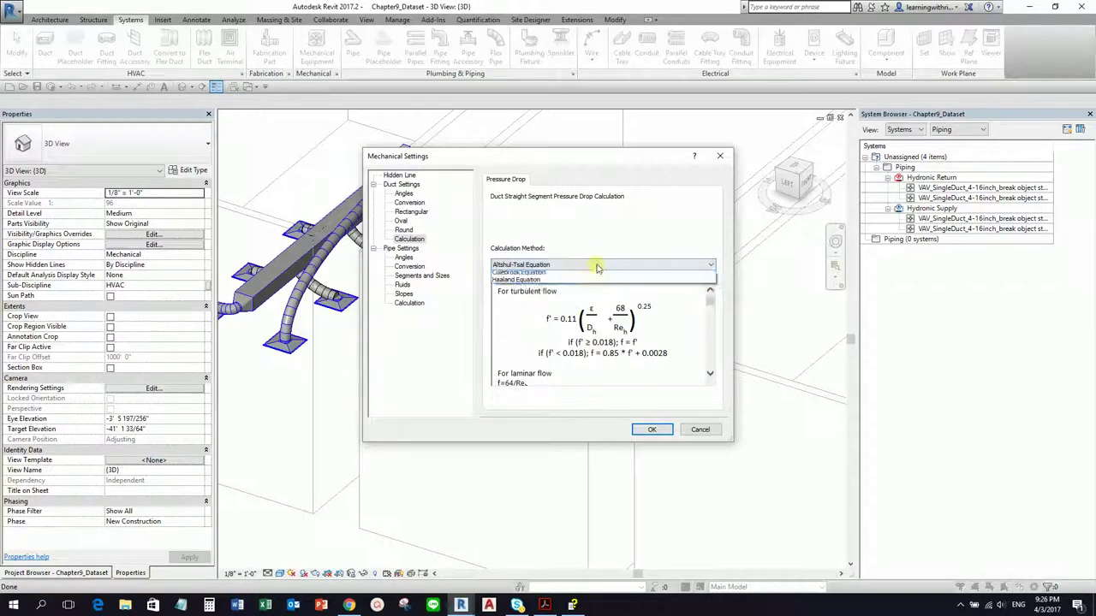
{"action": "left_click", "coordinate": [588, 240]}
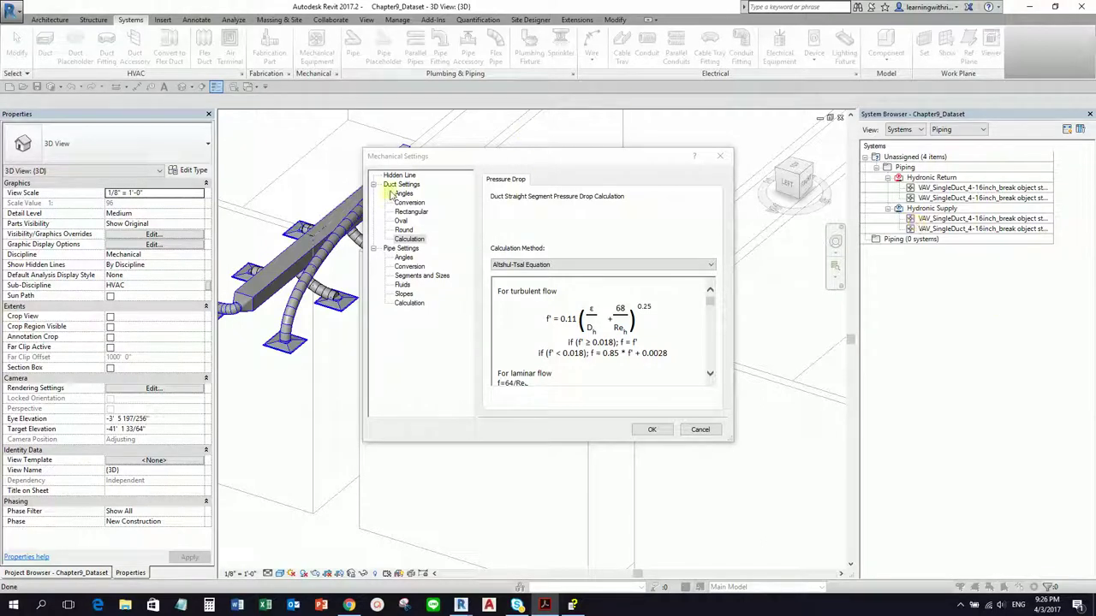
{"action": "left_click", "coordinate": [396, 249]}
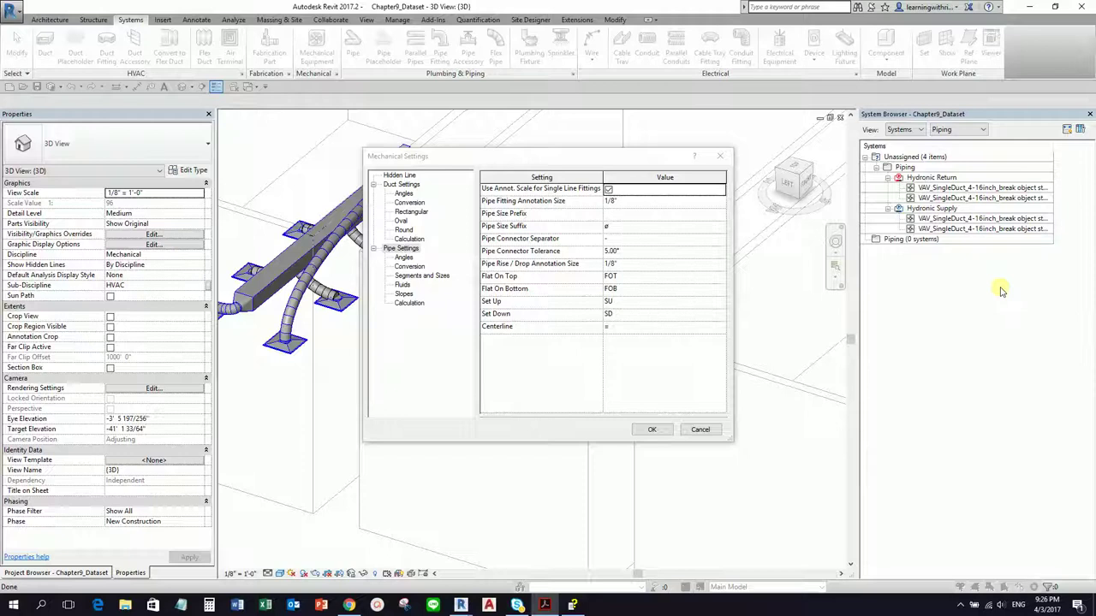
{"action": "left_click", "coordinate": [721, 156]}
Step: Orbit the 3D model to view the rooms, briefly selecting and clearing a wall
{"action": "middle_click_drag", "start_coordinate": [451, 270], "coordinate": [416, 203], "text": "shift"}
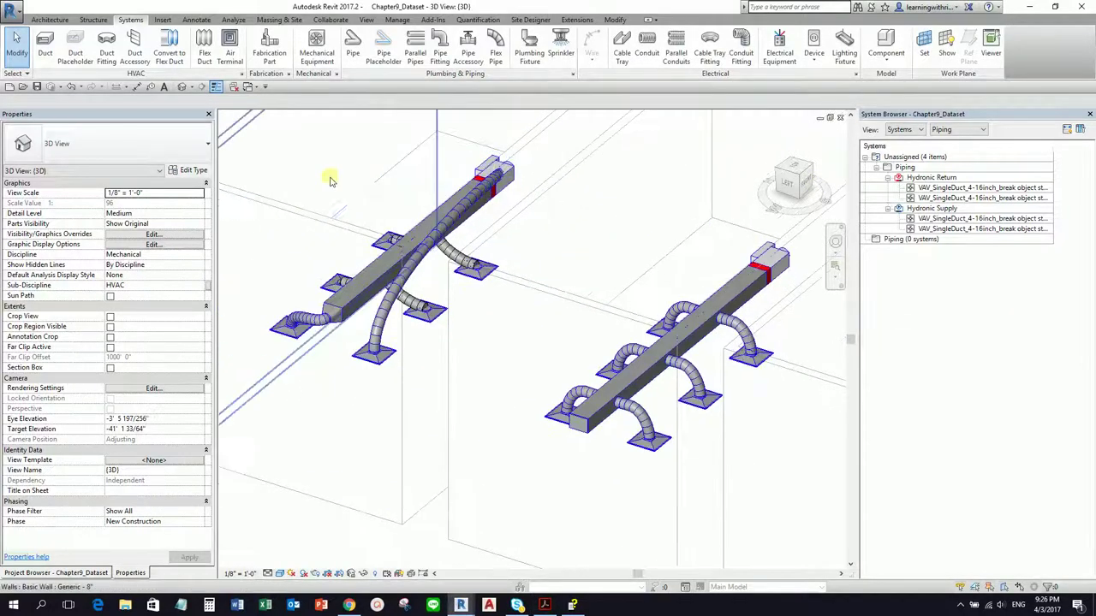
{"action": "left_click", "coordinate": [299, 167]}
{"action": "middle_click_drag", "start_coordinate": [299, 166], "coordinate": [338, 171], "text": "shift"}
{"action": "key", "text": "Escape"}
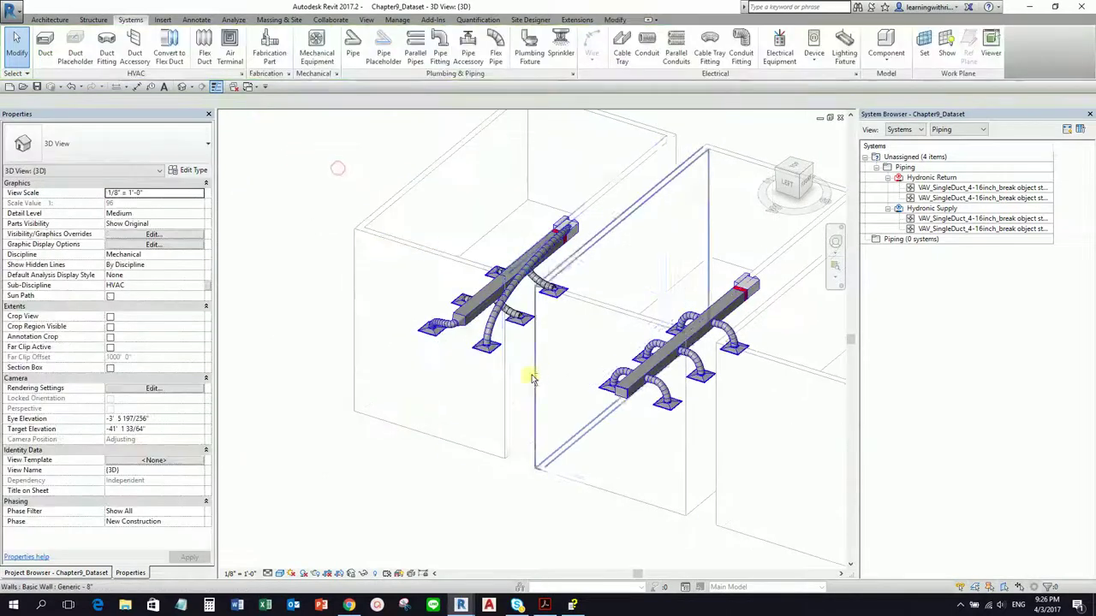
{"action": "scroll", "coordinate": [483, 347], "scroll_direction": "up", "scroll_amount": 5}
Step: Inspect a supply diffuser's properties (490 CFM supply air), then orbit out to see both duct runs
{"action": "left_click", "coordinate": [524, 331]}
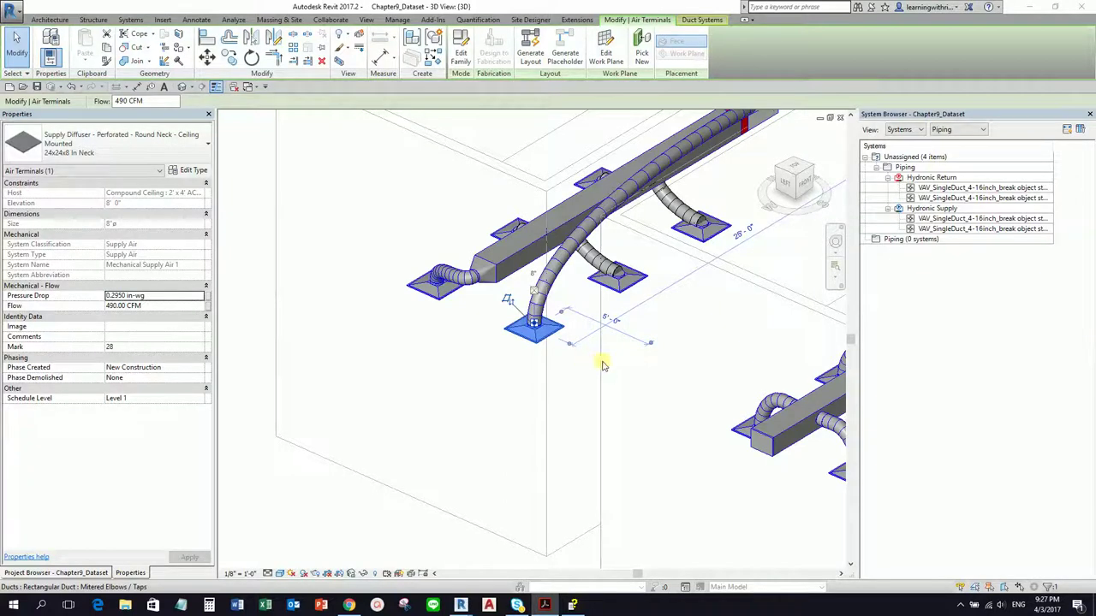
{"action": "scroll", "coordinate": [684, 330], "scroll_direction": "down", "scroll_amount": 4}
{"action": "scroll", "coordinate": [476, 335], "scroll_direction": "down", "scroll_amount": 2}
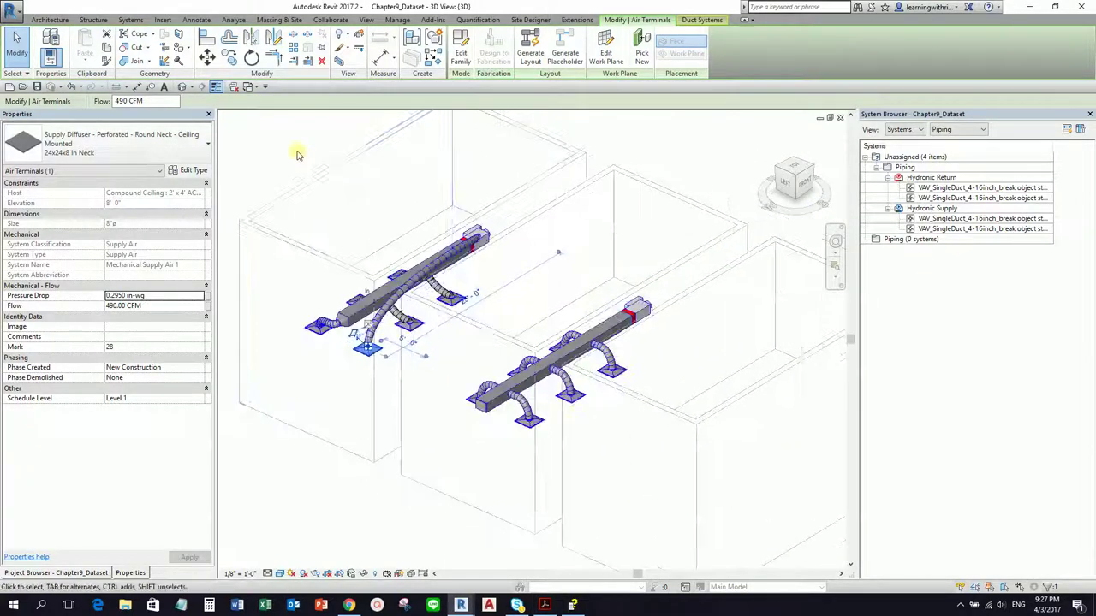
{"action": "key", "text": "Escape"}
{"action": "middle_click_drag", "start_coordinate": [514, 342], "coordinate": [636, 454], "text": "shift"}
{"action": "scroll", "coordinate": [636, 454], "scroll_direction": "down", "scroll_amount": 3}
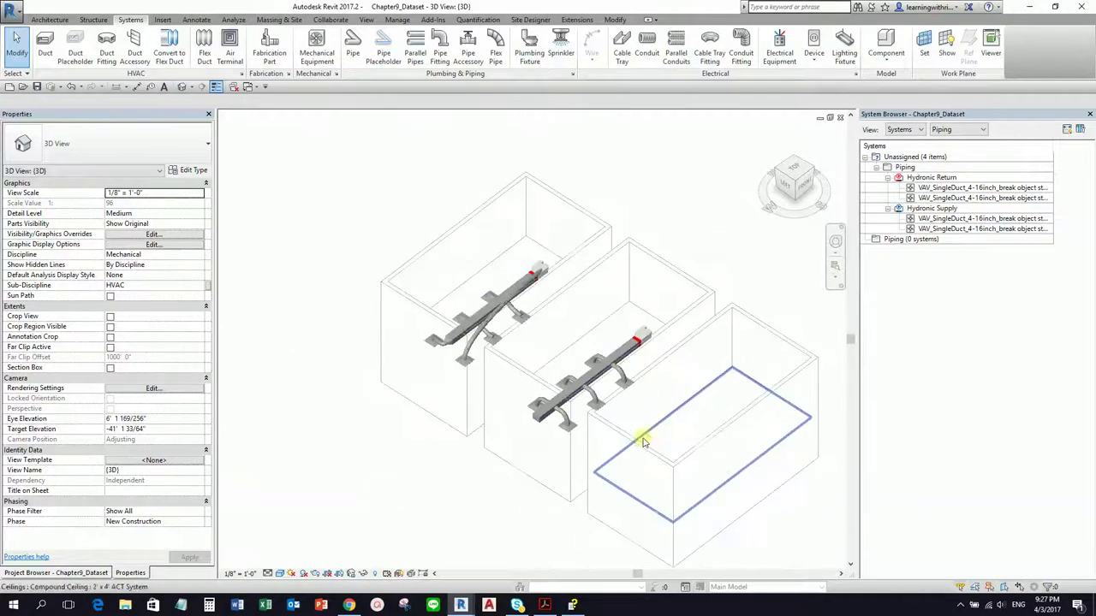
Step: Reset the 3D view to Home, then zoom and pan onto the nearer duct run and its flex-fed diffusers
{"action": "left_click", "coordinate": [768, 137]}
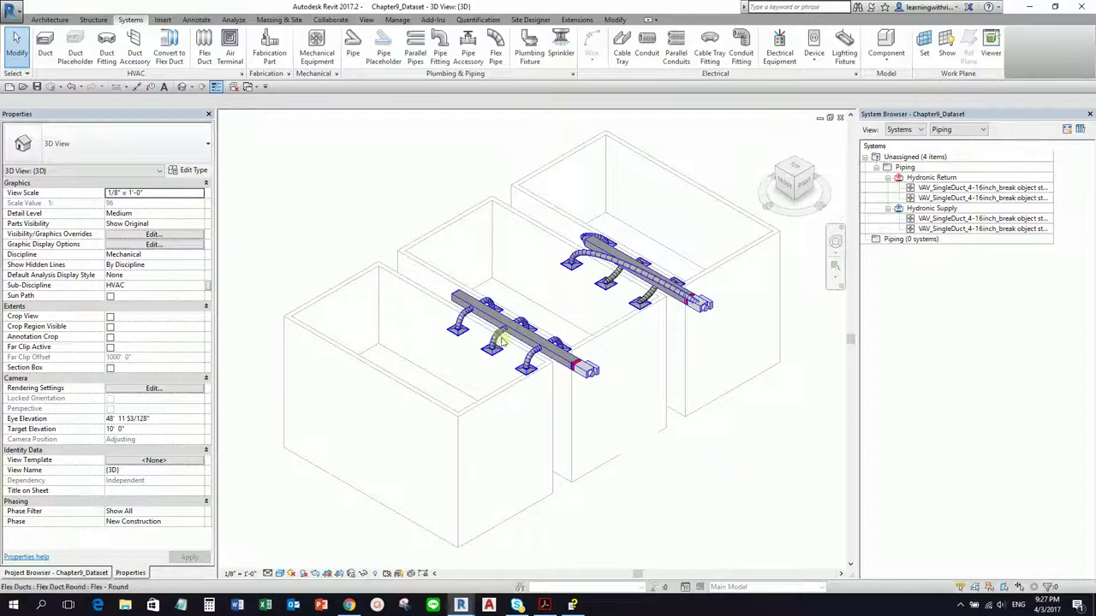
{"action": "scroll", "coordinate": [530, 325], "scroll_direction": "up", "scroll_amount": 5}
{"action": "middle_click_drag", "start_coordinate": [557, 343], "coordinate": [564, 347]}
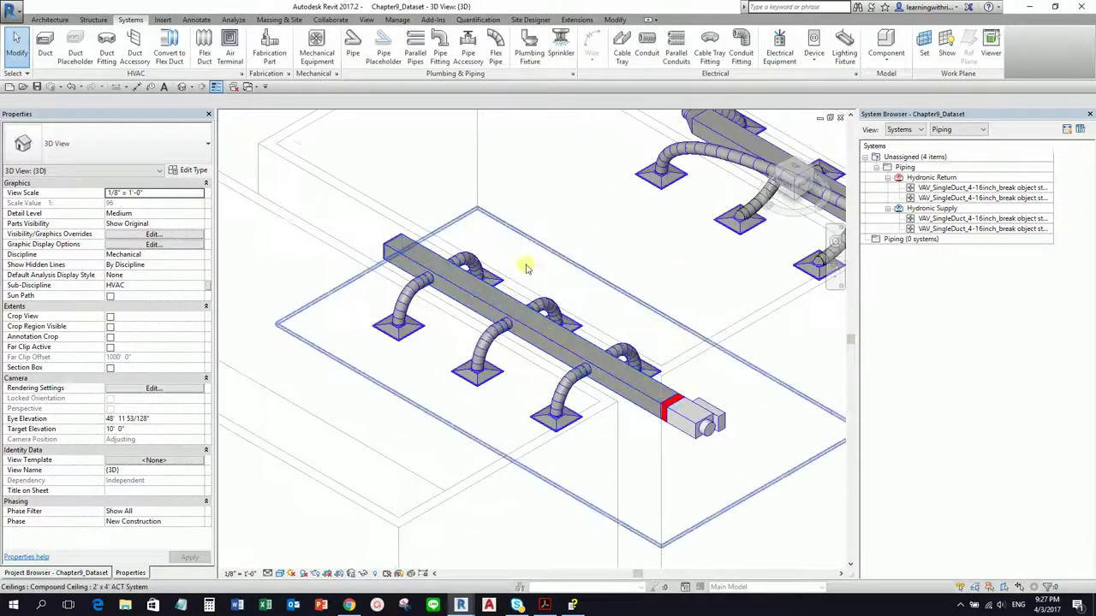